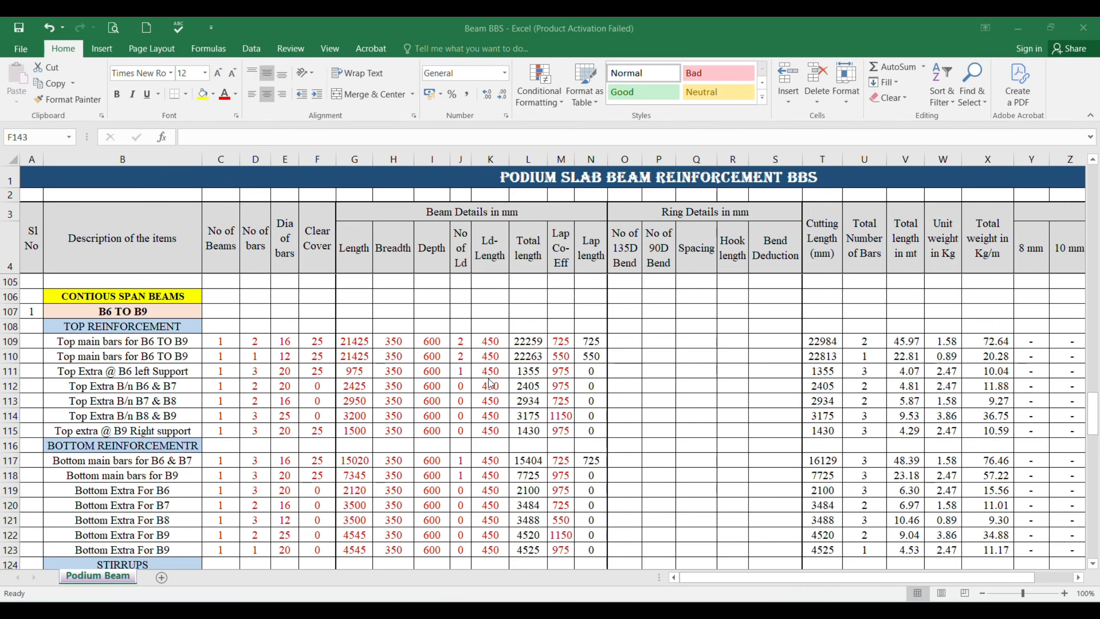
Review the simply supported, double span and continuous span beam sections of the podium slab beam reinforcement schedule.
{"action": "scroll", "coordinate": [402, 416], "scroll_direction": "up", "scroll_amount": 20}
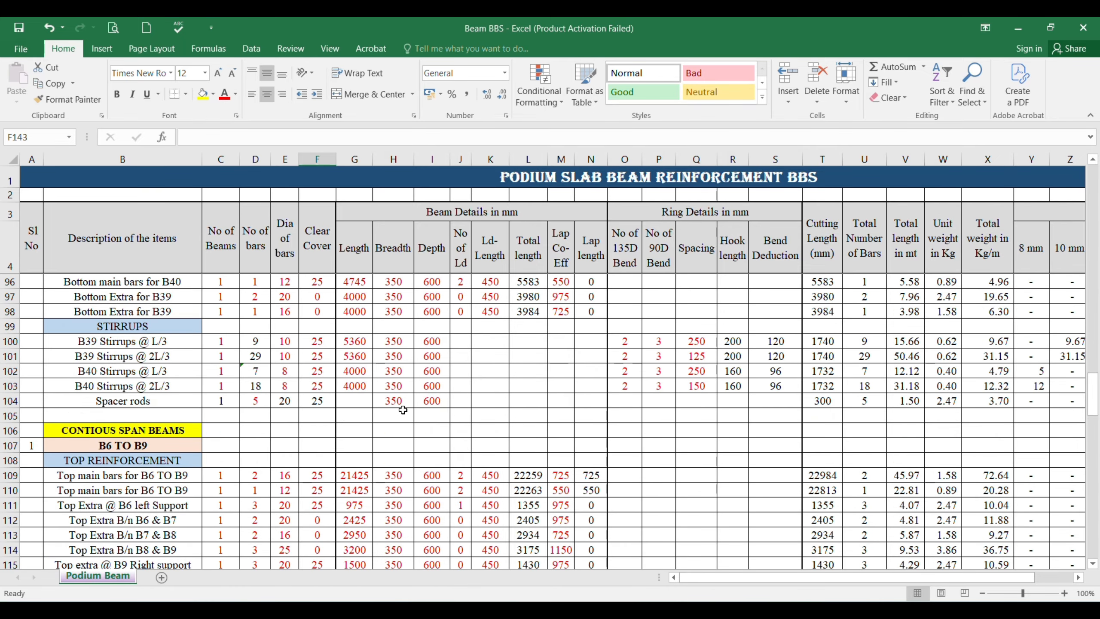
{"action": "scroll", "coordinate": [402, 417], "scroll_direction": "up", "scroll_amount": 8}
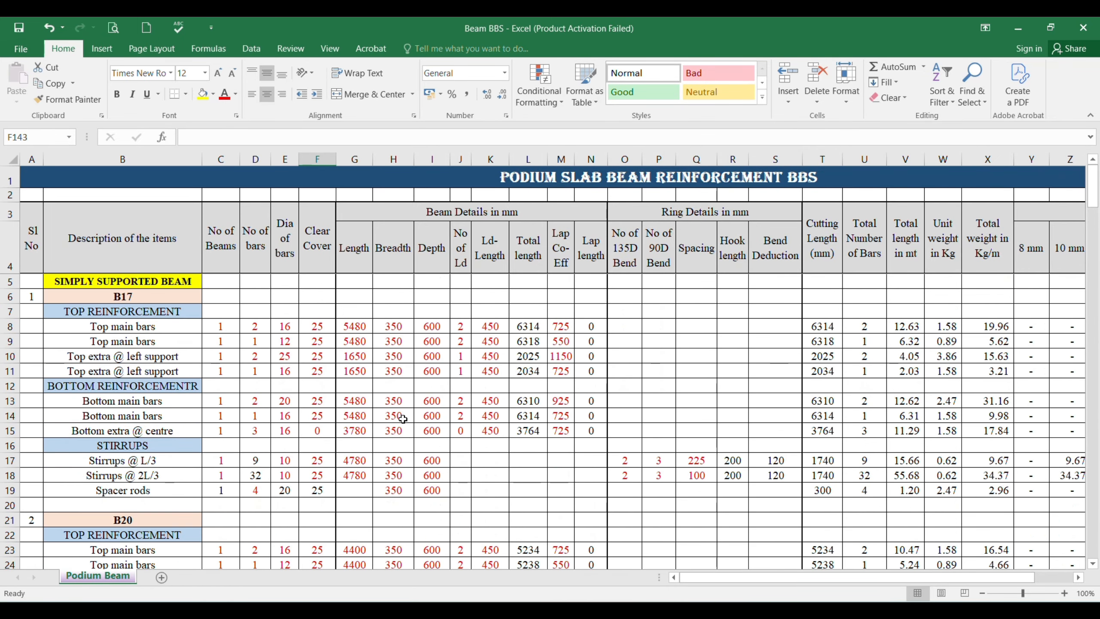
{"action": "left_click", "coordinate": [178, 286]}
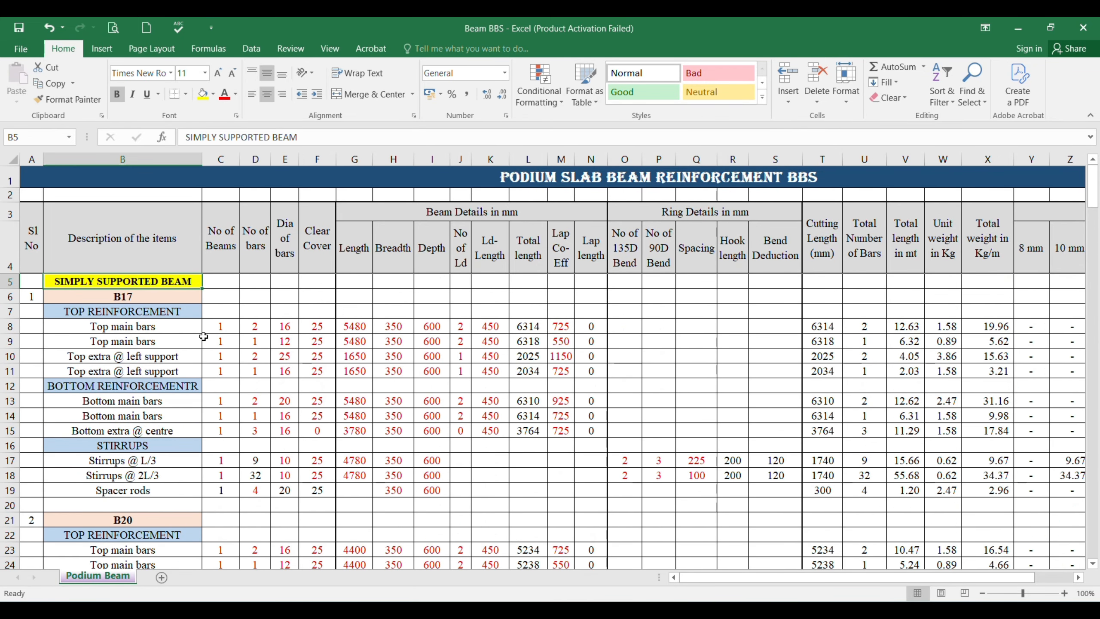
{"action": "scroll", "coordinate": [204, 396], "scroll_direction": "down", "scroll_amount": 16}
{"action": "scroll", "coordinate": [203, 396], "scroll_direction": "down", "scroll_amount": 10}
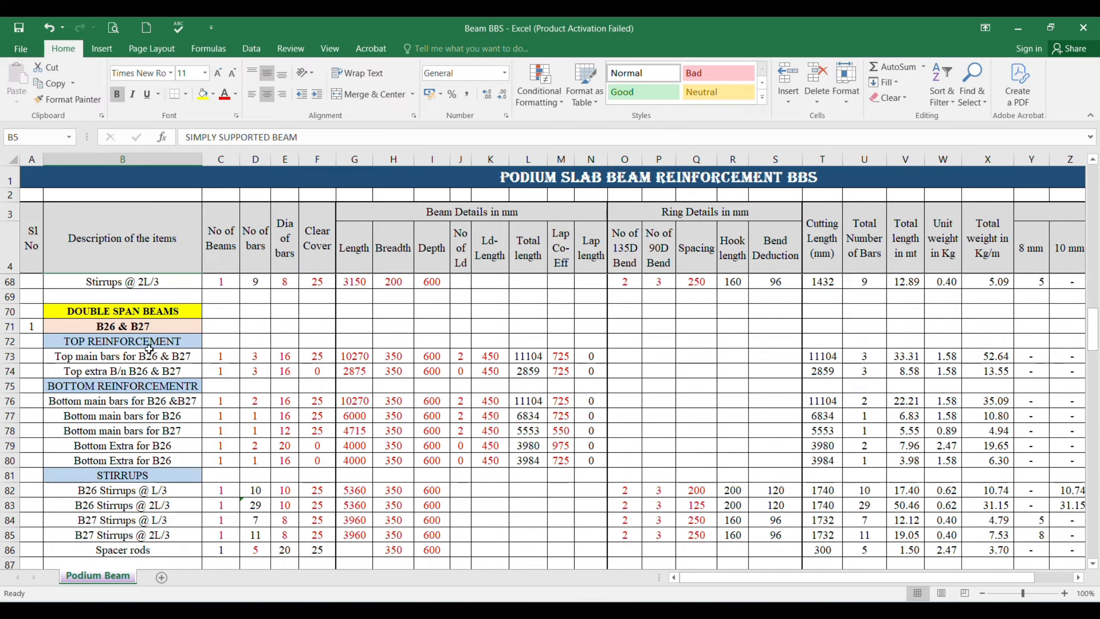
{"action": "scroll", "coordinate": [173, 369], "scroll_direction": "down", "scroll_amount": 7}
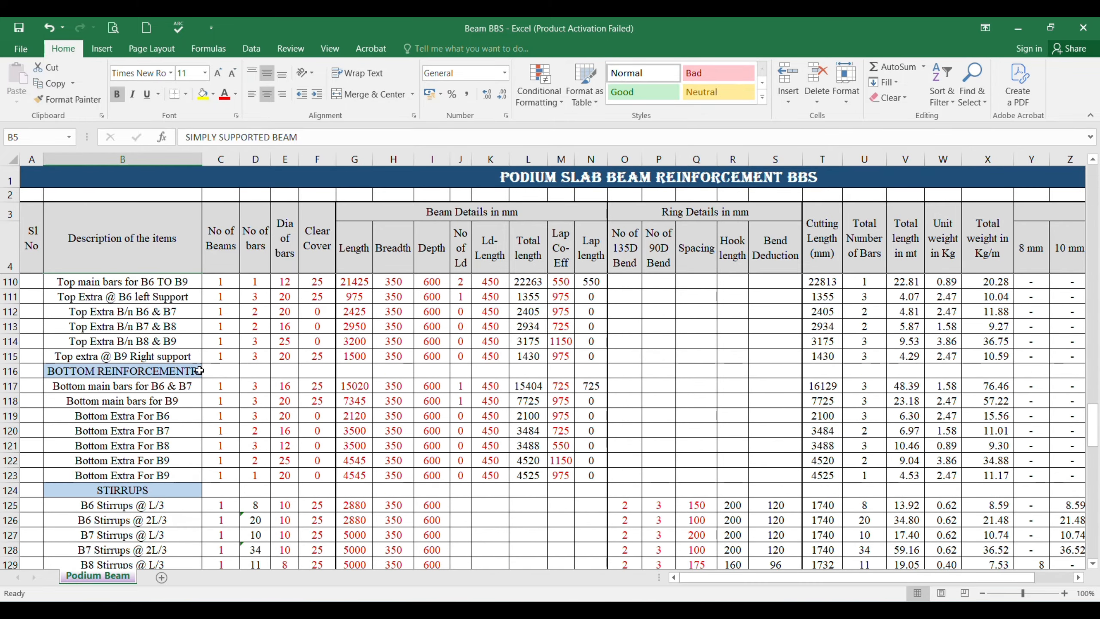
{"action": "scroll", "coordinate": [198, 363], "scroll_direction": "up", "scroll_amount": 1}
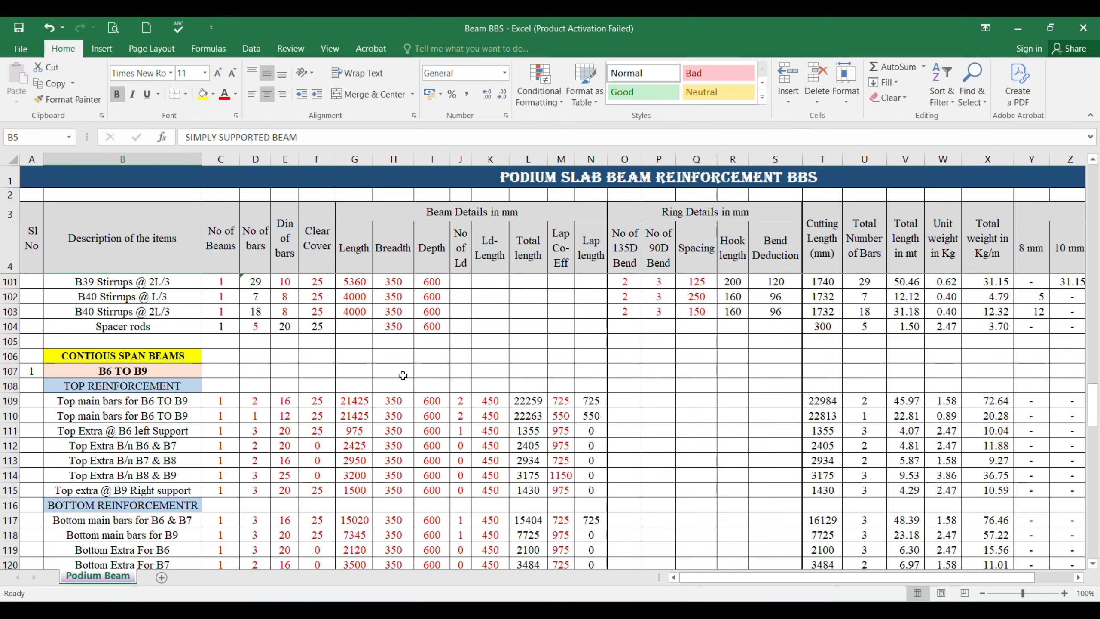
{"action": "scroll", "coordinate": [303, 384], "scroll_direction": "down", "scroll_amount": 1}
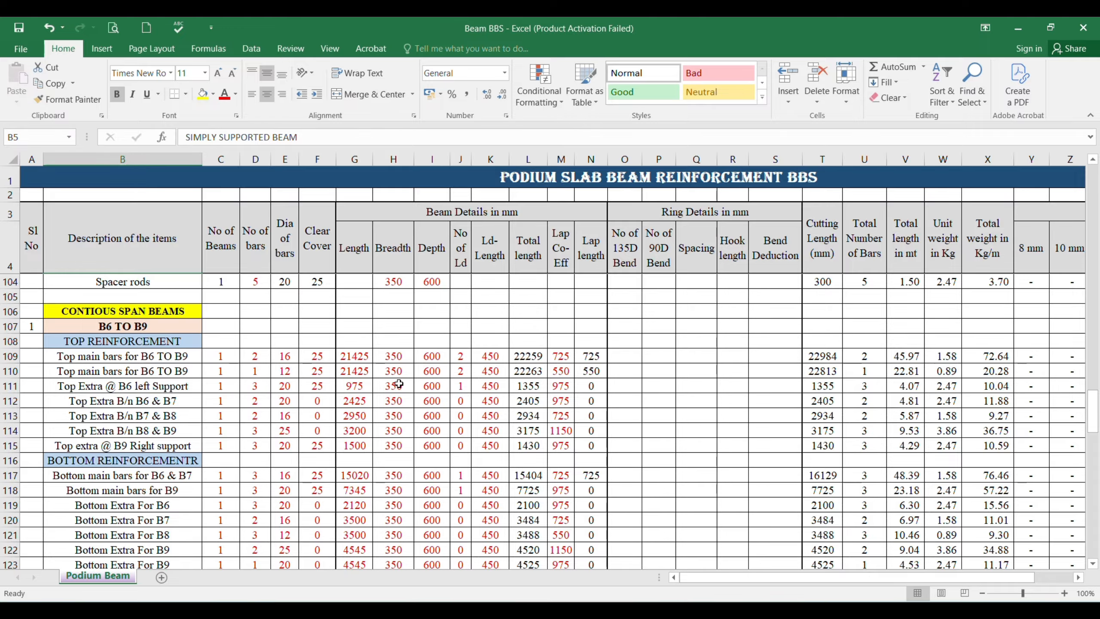
{"action": "left_click", "coordinate": [644, 181]}
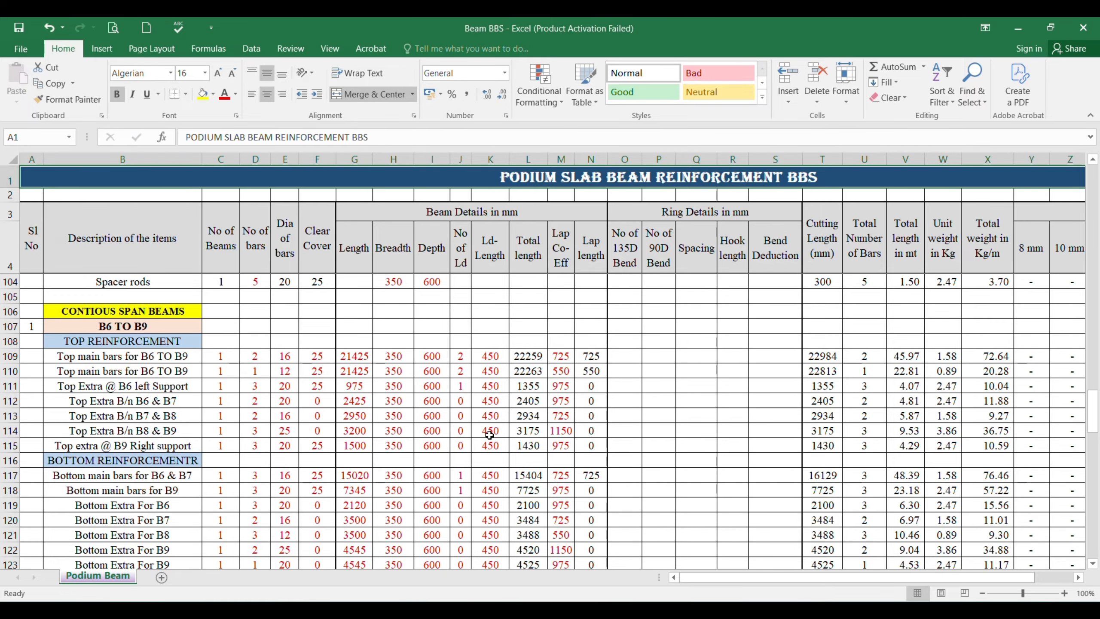
{"action": "scroll", "coordinate": [492, 436], "scroll_direction": "down", "scroll_amount": 2}
{"action": "scroll", "coordinate": [491, 435], "scroll_direction": "up", "scroll_amount": 3}
{"action": "scroll", "coordinate": [491, 435], "scroll_direction": "down", "scroll_amount": 3}
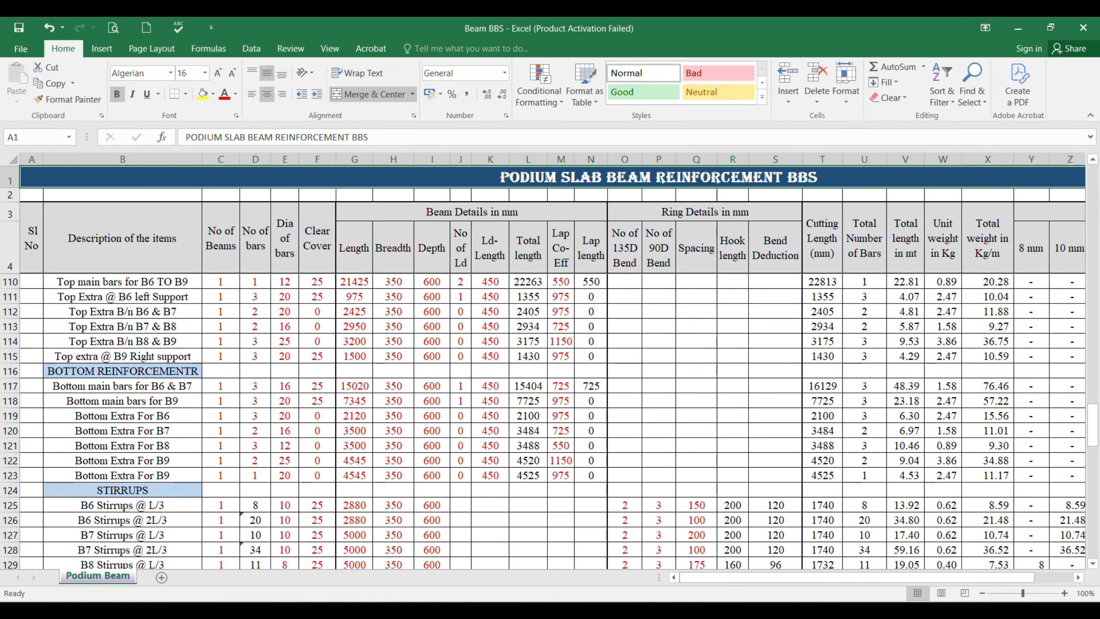
Switch to the GA @ 2,4,6,8,10 FLR LVL drawing in AutoCAD and locate beams B133, B134 and B135 on the plan.
{"action": "mouse_move", "coordinate": [740, 611]}
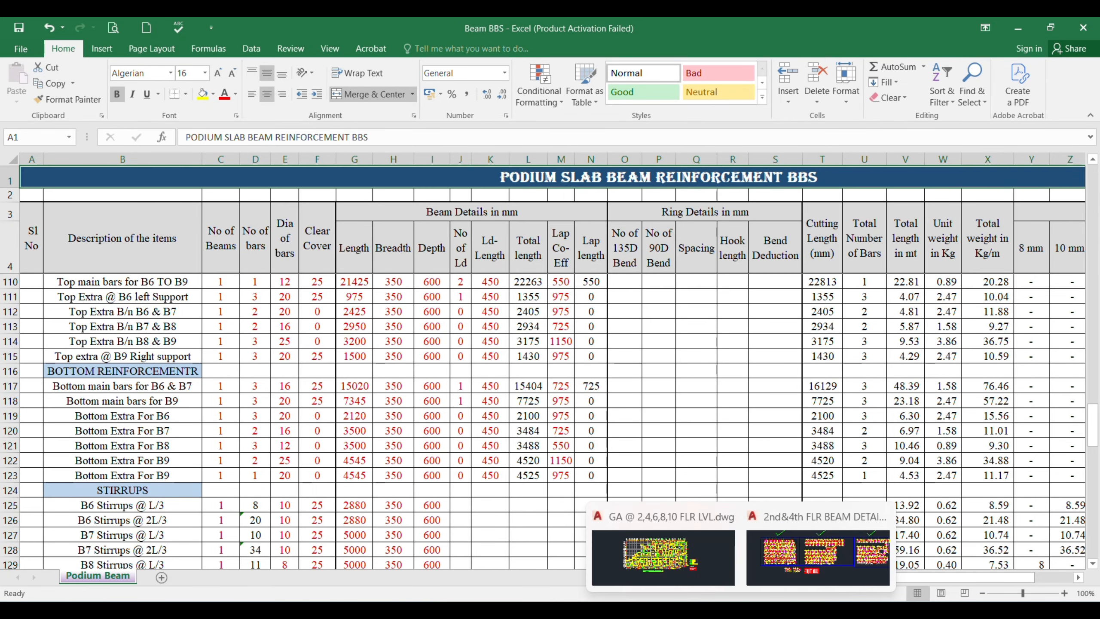
{"action": "left_click", "coordinate": [663, 558]}
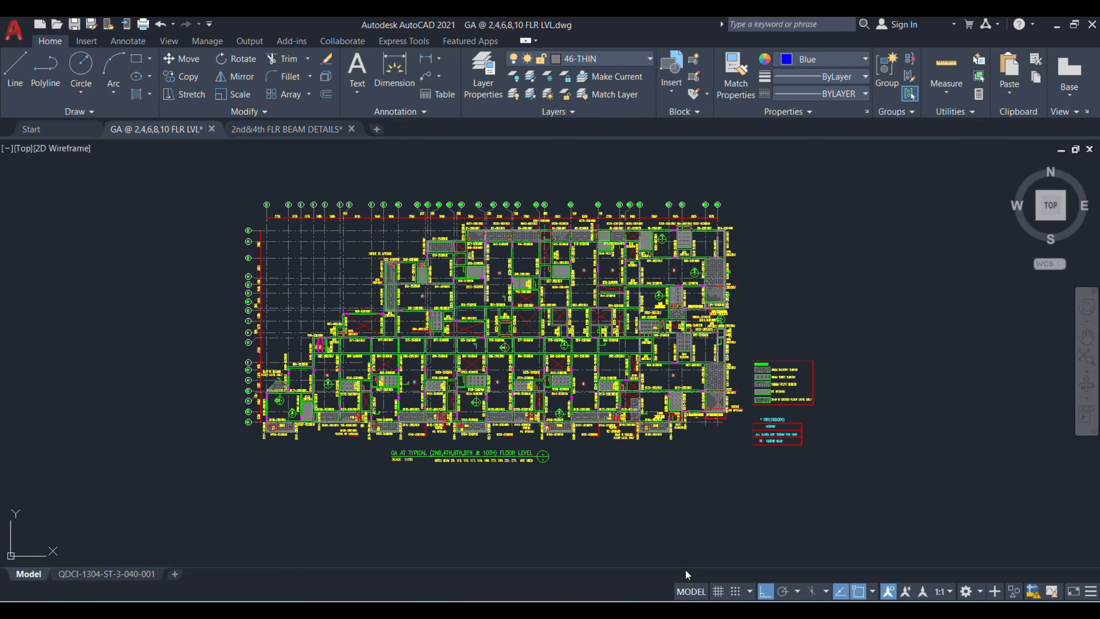
{"action": "scroll", "coordinate": [713, 435], "scroll_direction": "up", "scroll_amount": 4}
{"action": "scroll", "coordinate": [701, 391], "scroll_direction": "up", "scroll_amount": 2}
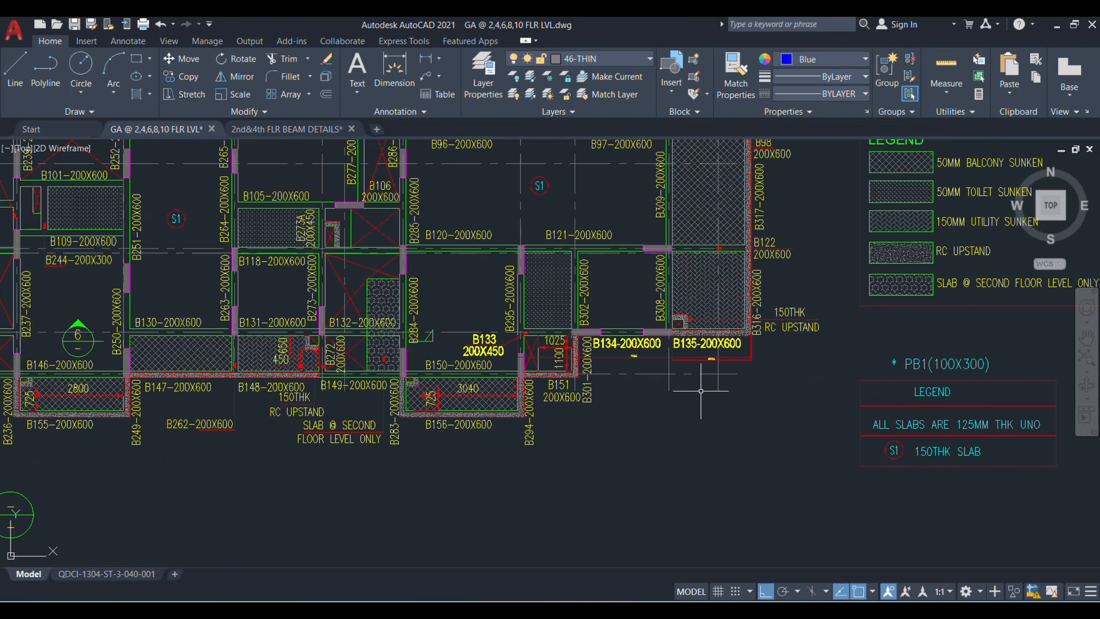
{"action": "scroll", "coordinate": [634, 353], "scroll_direction": "up", "scroll_amount": 2}
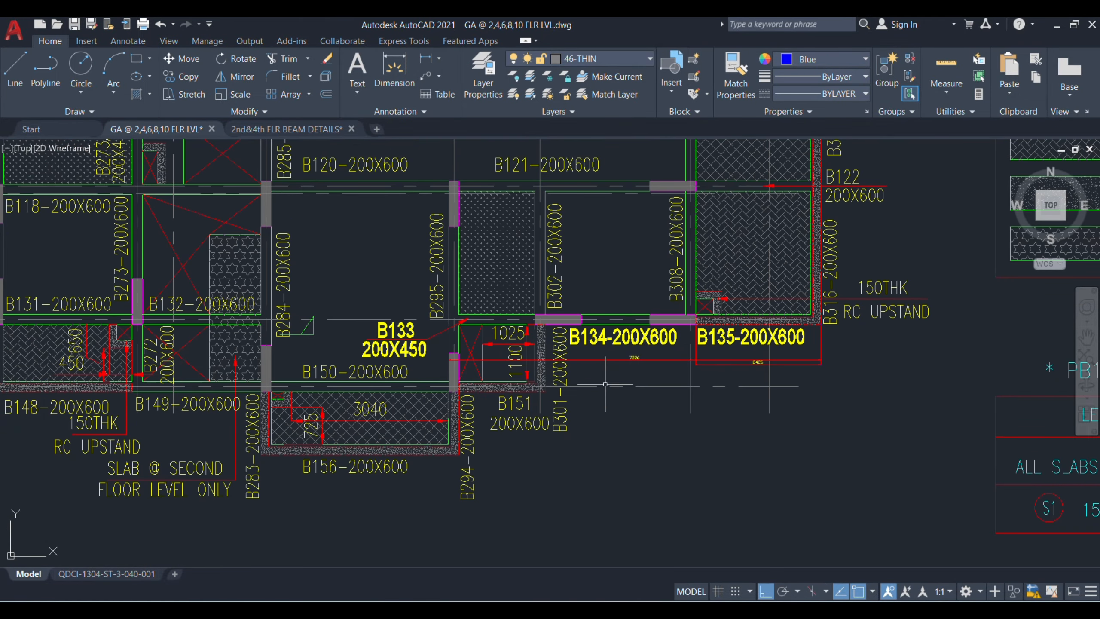
{"action": "mouse_move", "coordinate": [605, 384]}
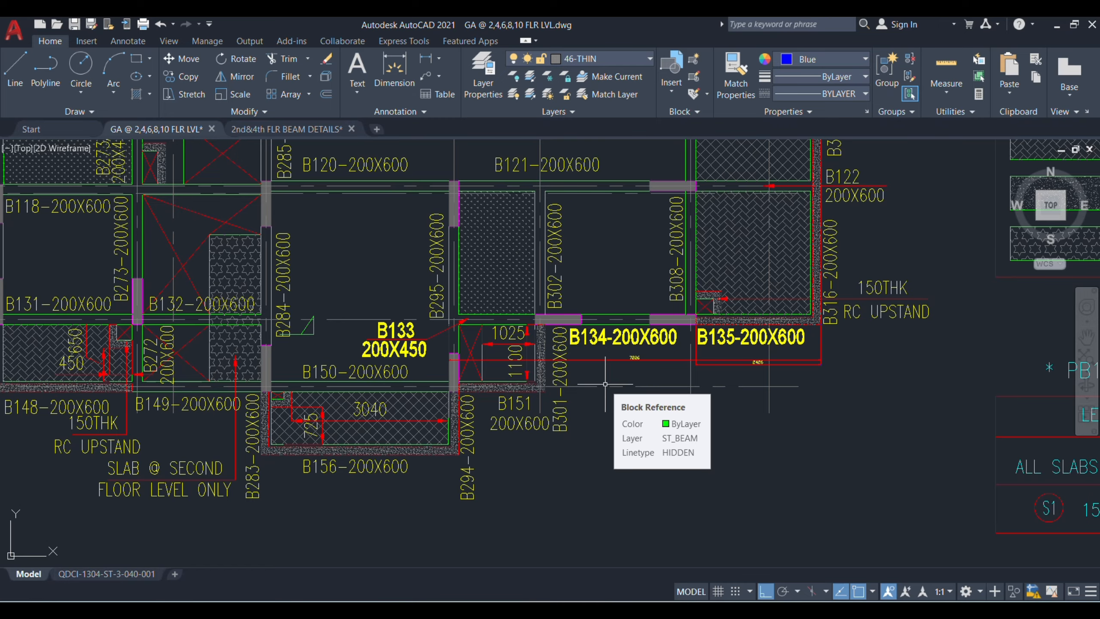
{"action": "scroll", "coordinate": [605, 384], "scroll_direction": "down", "scroll_amount": 10}
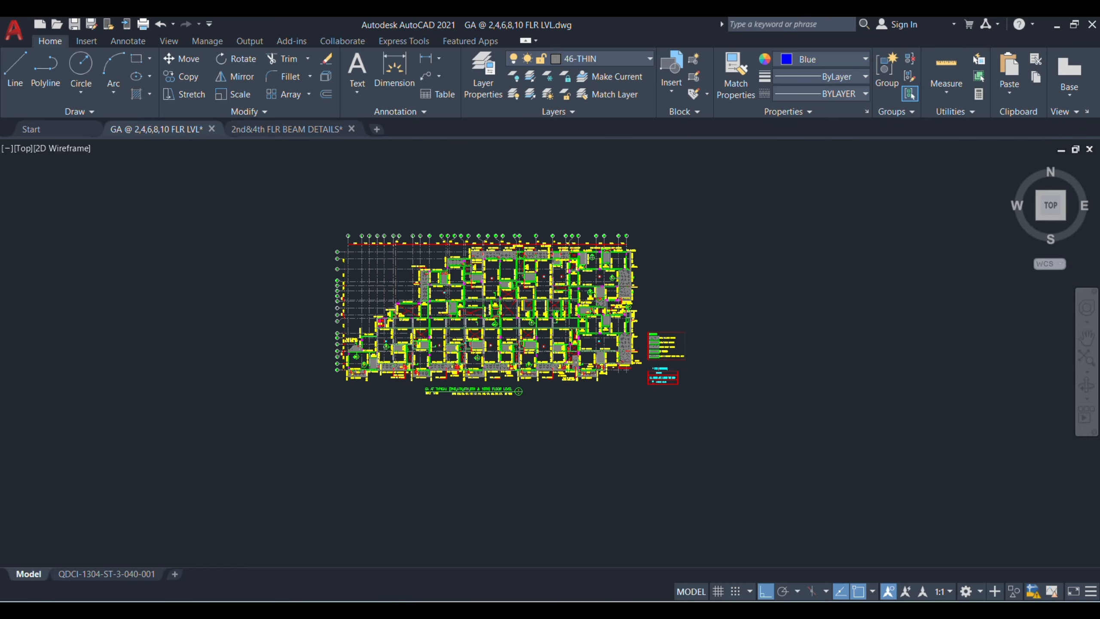
{"action": "scroll", "coordinate": [605, 383], "scroll_direction": "up", "scroll_amount": 3}
{"action": "mouse_move", "coordinate": [605, 384]}
{"action": "middle_mouse_down"}
{"action": "mouse_move", "coordinate": [639, 457]}
{"action": "mouse_move", "coordinate": [681, 494]}
{"action": "middle_mouse_up"}
{"action": "scroll", "coordinate": [740, 513], "scroll_direction": "up", "scroll_amount": 5}
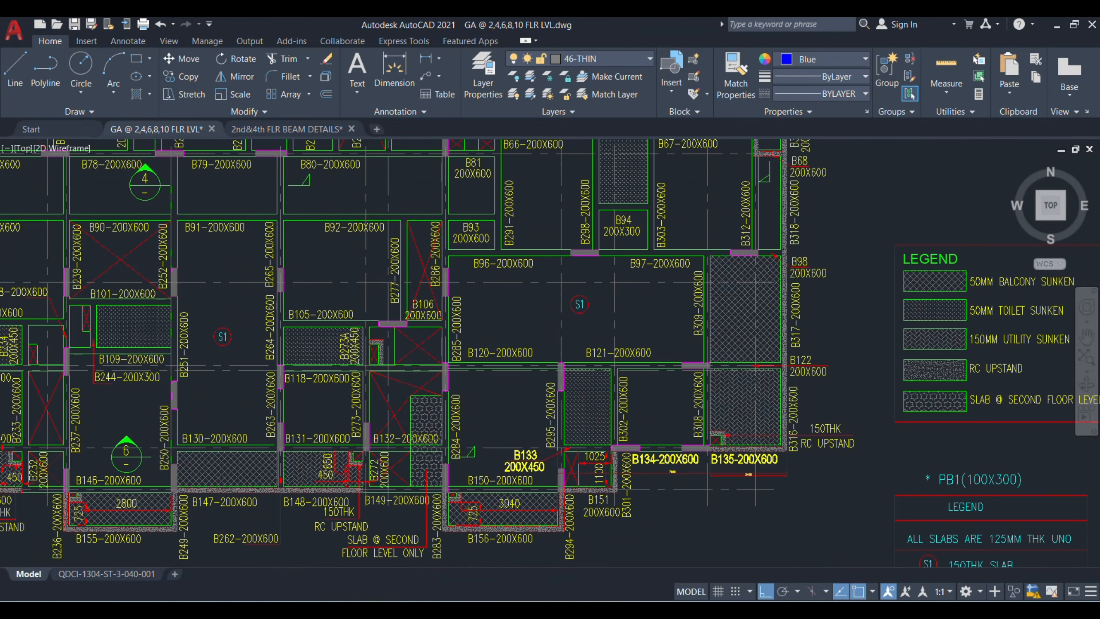
Examine the length dimension below cantilever beam B135 and its position relative to B133 and B134 on the floor plan.
{"action": "scroll", "coordinate": [719, 528], "scroll_direction": "up", "scroll_amount": 4}
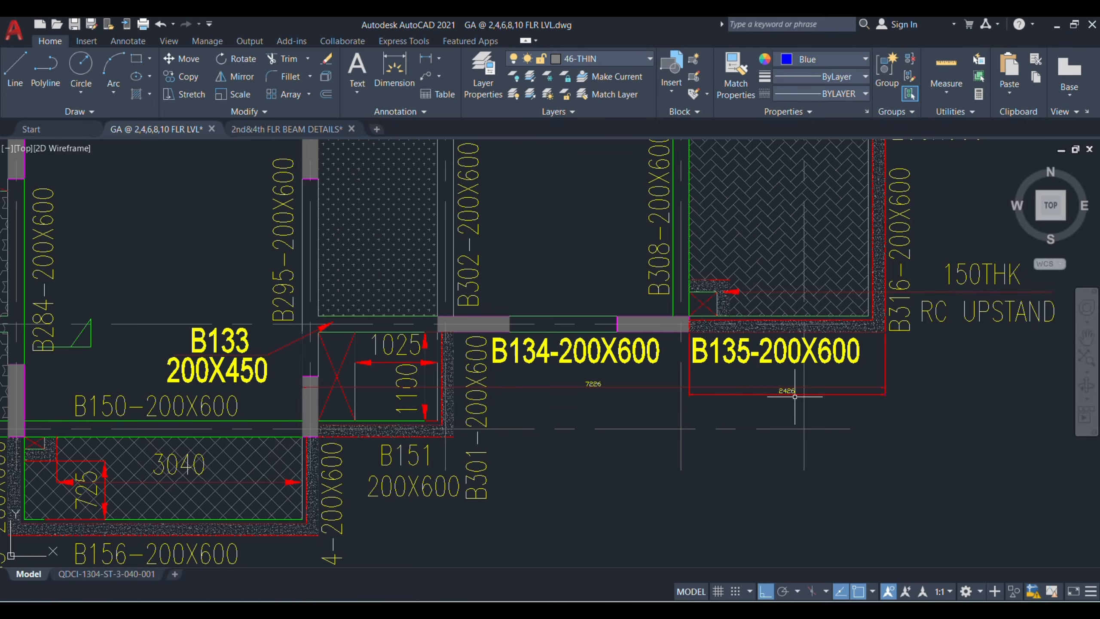
{"action": "scroll", "coordinate": [794, 396], "scroll_direction": "up", "scroll_amount": 4}
{"action": "scroll", "coordinate": [778, 387], "scroll_direction": "up", "scroll_amount": 2}
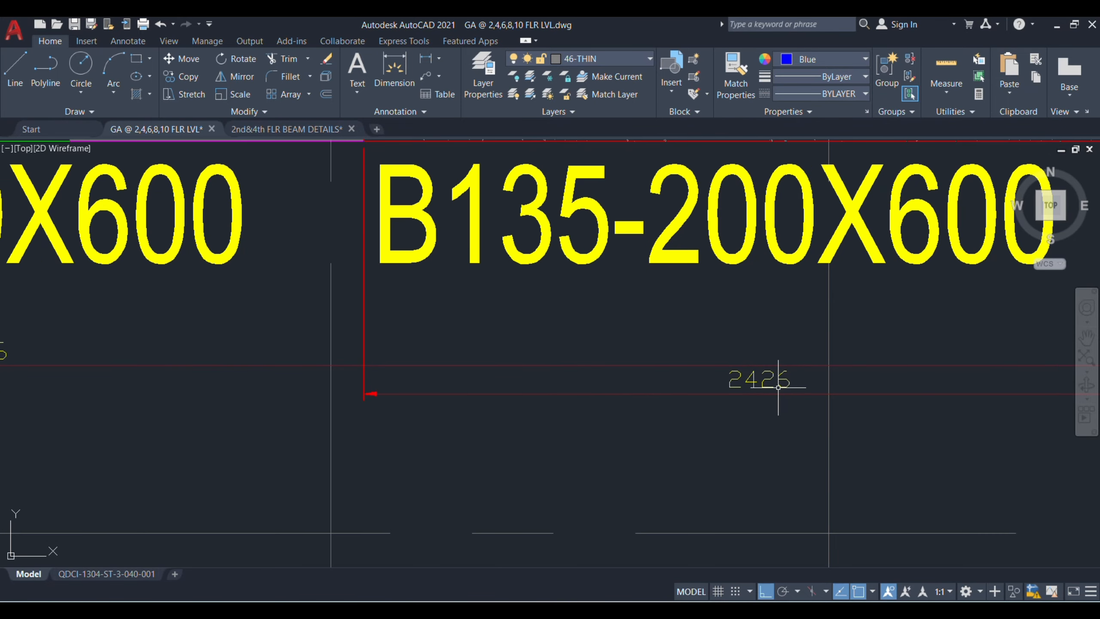
{"action": "scroll", "coordinate": [778, 387], "scroll_direction": "down", "scroll_amount": 4}
{"action": "scroll", "coordinate": [773, 385], "scroll_direction": "down", "scroll_amount": 4}
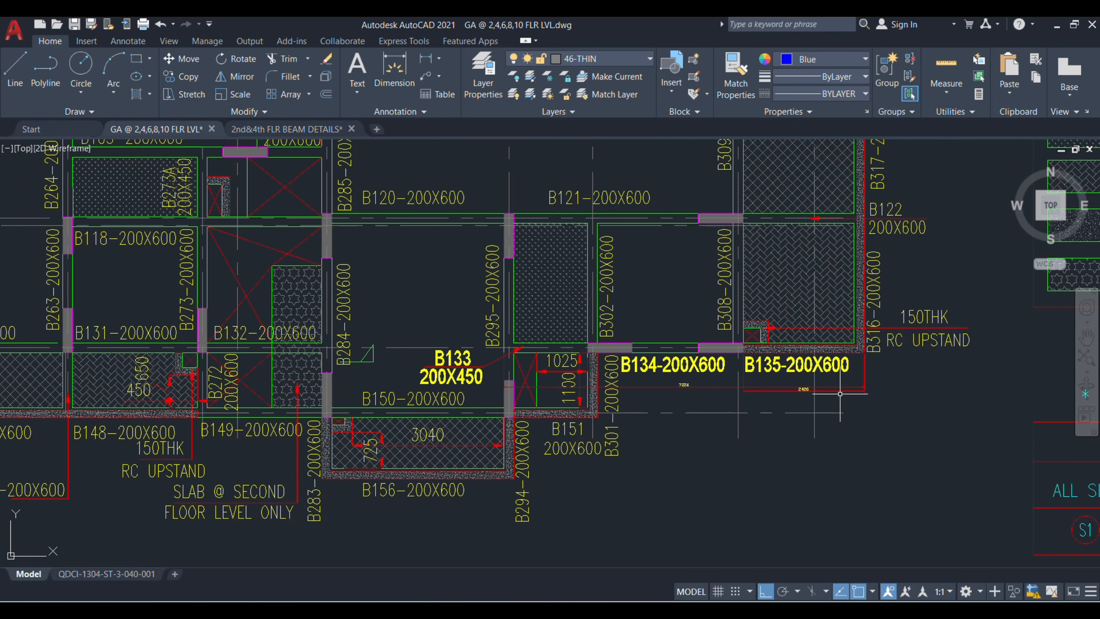
{"action": "scroll", "coordinate": [710, 365], "scroll_direction": "up", "scroll_amount": 2}
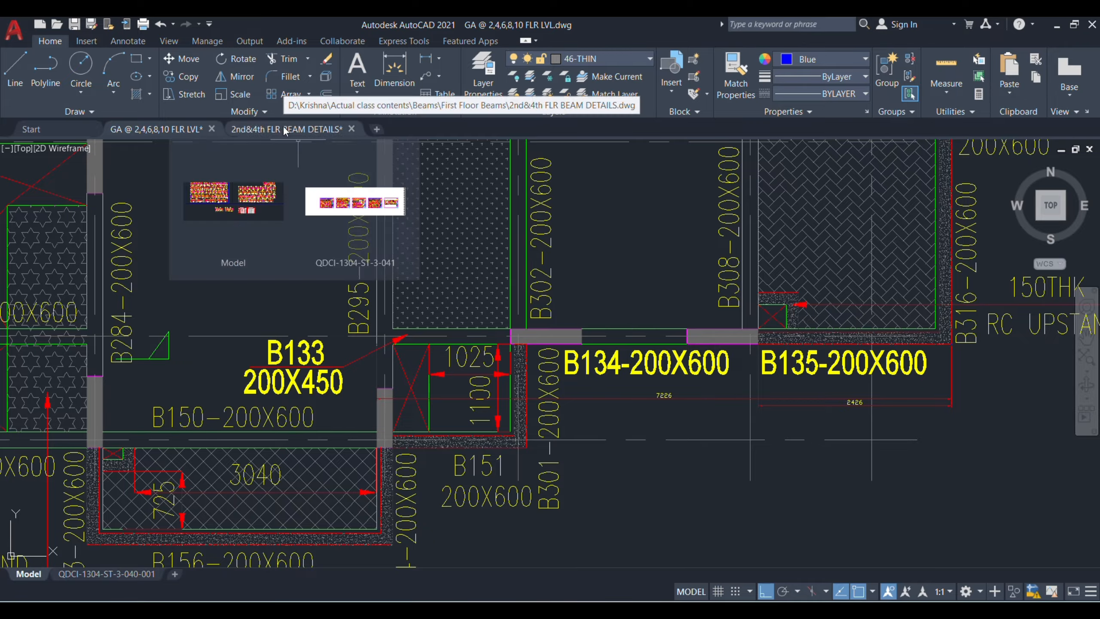
{"action": "scroll", "coordinate": [532, 296], "scroll_direction": "down", "scroll_amount": 6}
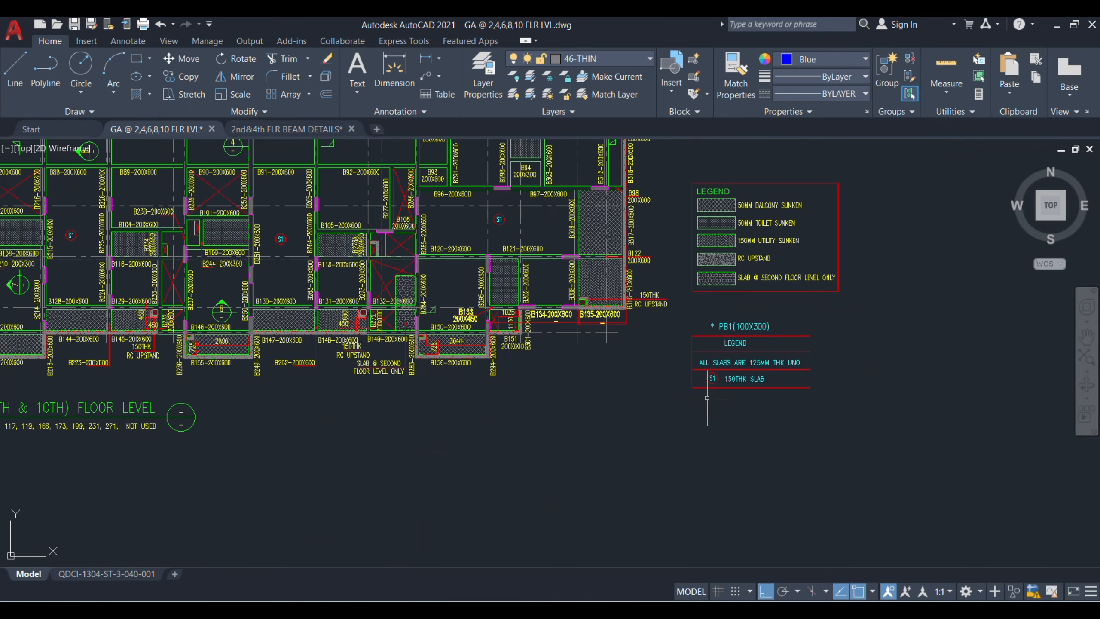
{"action": "middle_click_drag", "start_coordinate": [568, 319], "coordinate": [765, 547]}
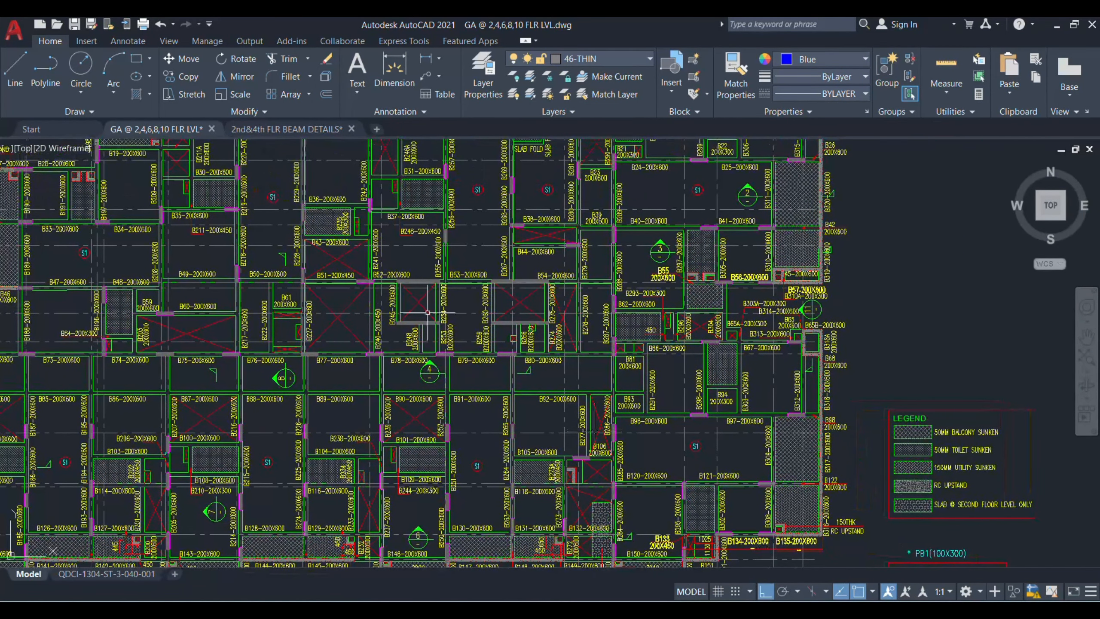
Open the 2nd&4th FLR BEAM DETAILS drawing and examine the reinforcement detail of beams B133, B134 and B135 beside the B57 cantilever.
{"action": "left_click", "coordinate": [274, 130]}
{"action": "scroll", "coordinate": [330, 155], "scroll_direction": "down", "scroll_amount": 4}
{"action": "middle_click_drag", "start_coordinate": [577, 383], "coordinate": [495, 347]}
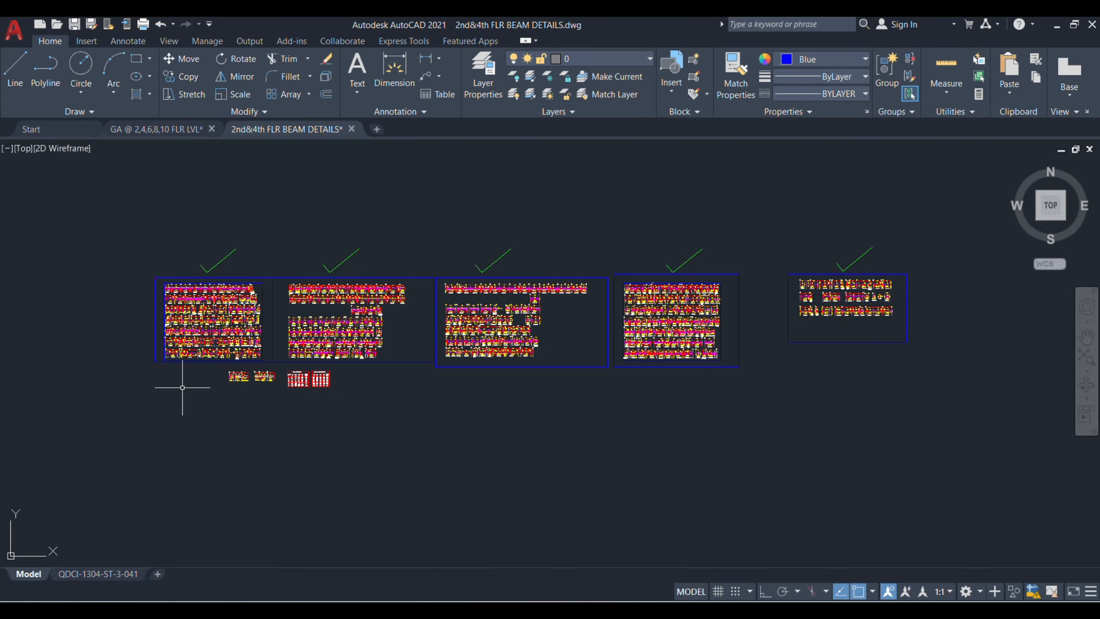
{"action": "scroll", "coordinate": [182, 387], "scroll_direction": "up", "scroll_amount": 4}
{"action": "scroll", "coordinate": [393, 312], "scroll_direction": "up", "scroll_amount": 6}
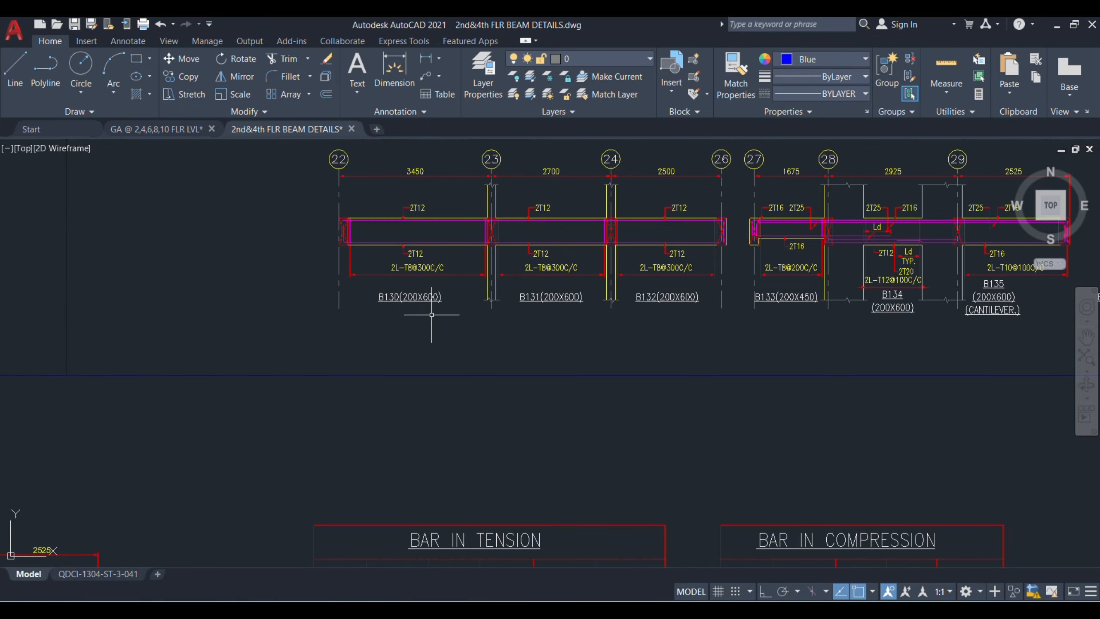
{"action": "scroll", "coordinate": [135, 386], "scroll_direction": "down", "scroll_amount": 2}
{"action": "scroll", "coordinate": [439, 369], "scroll_direction": "up", "scroll_amount": 5}
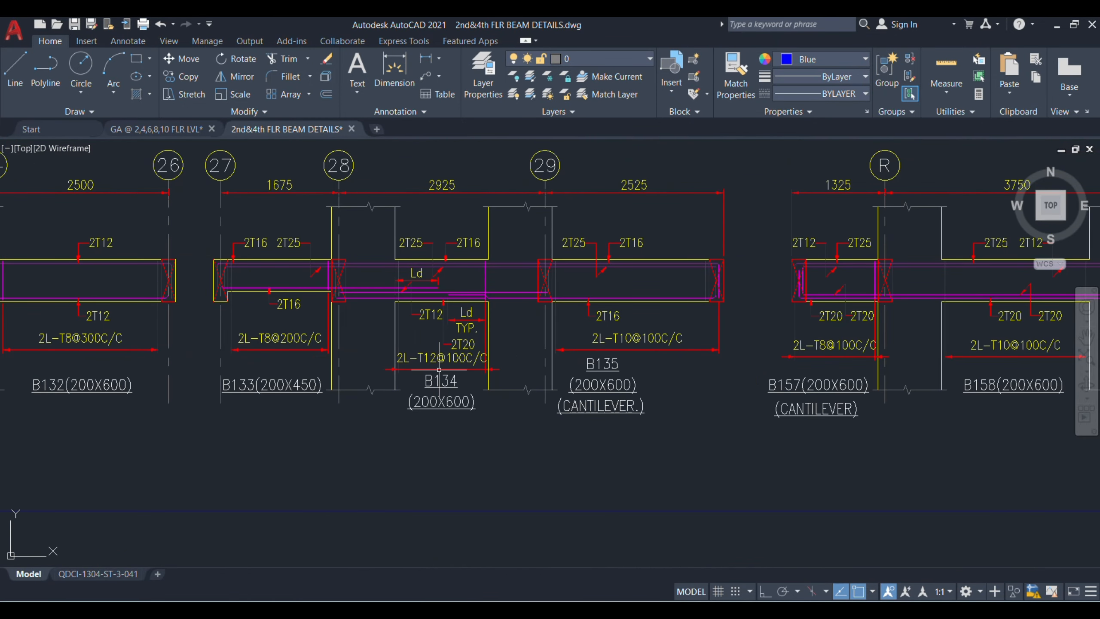
{"action": "scroll", "coordinate": [615, 246], "scroll_direction": "down", "scroll_amount": 6}
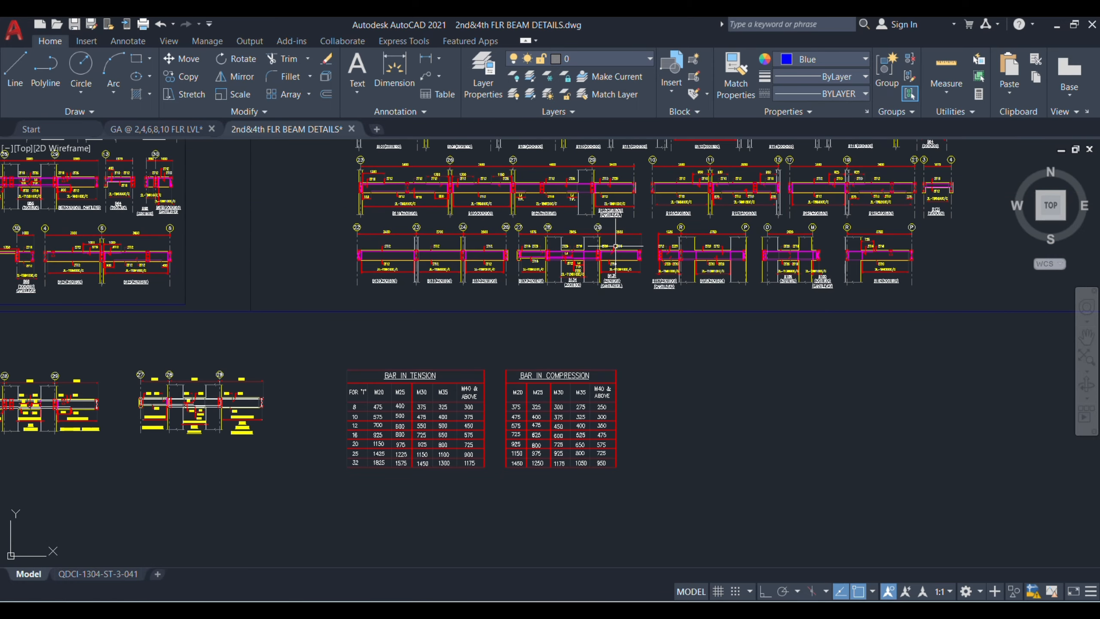
{"action": "scroll", "coordinate": [256, 412], "scroll_direction": "up", "scroll_amount": 6}
{"action": "middle_click_drag", "start_coordinate": [267, 423], "coordinate": [723, 368]}
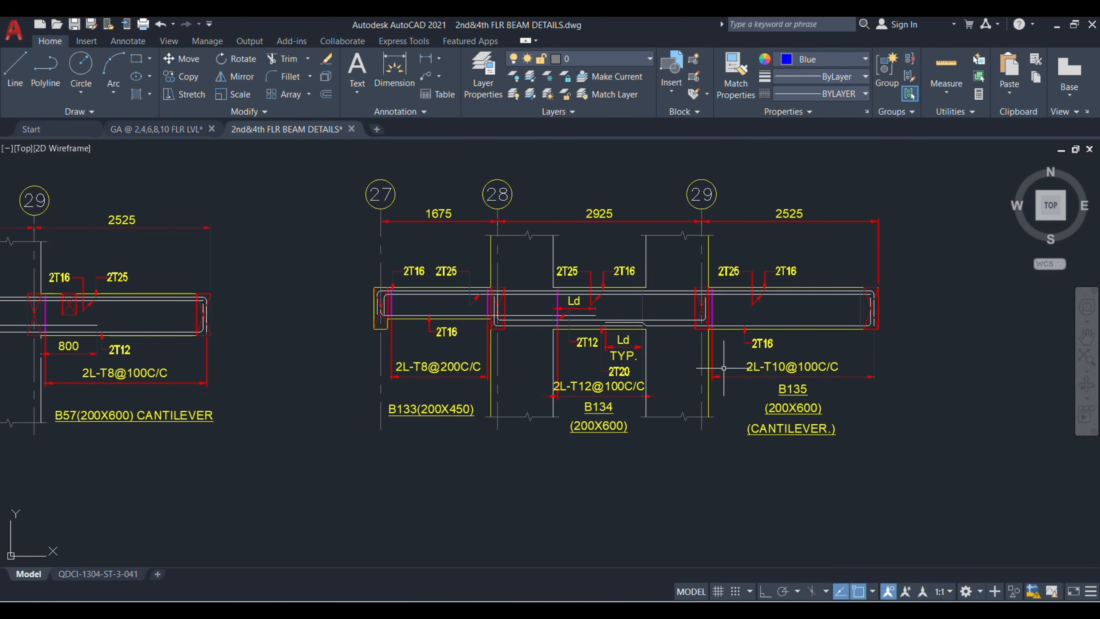
{"action": "scroll", "coordinate": [723, 367], "scroll_direction": "up", "scroll_amount": 2}
{"action": "middle_click_drag", "start_coordinate": [641, 370], "coordinate": [607, 447]}
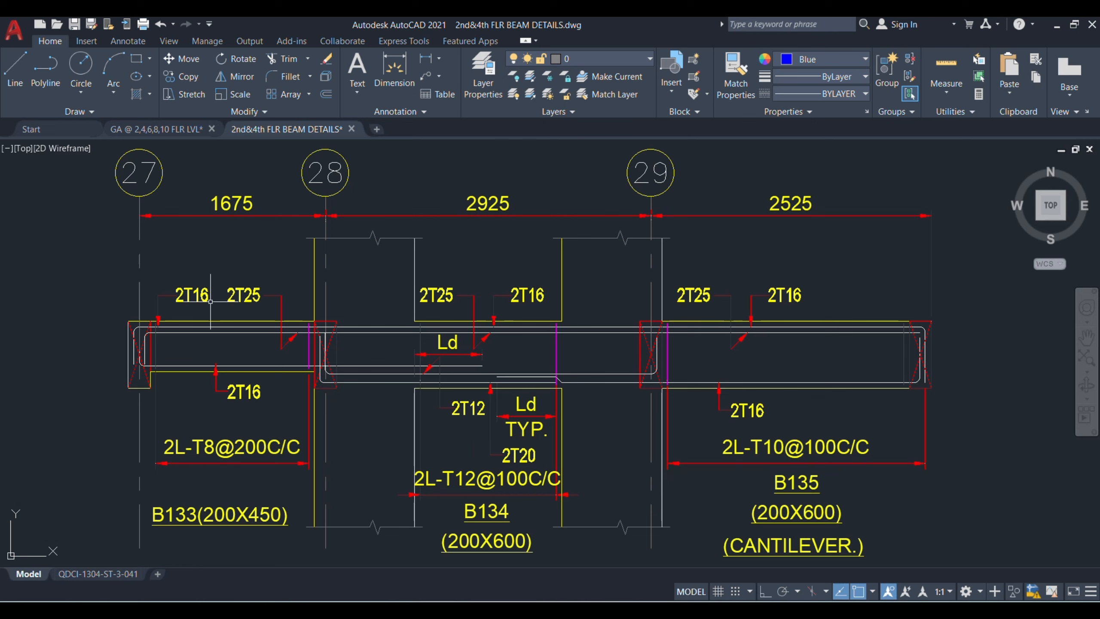
Highlight the 2T16 and 2T25 top bar labels across all three spans, B133, B134 and B135.
{"action": "double_click", "coordinate": [192, 295]}
{"action": "double_click", "coordinate": [541, 297]}
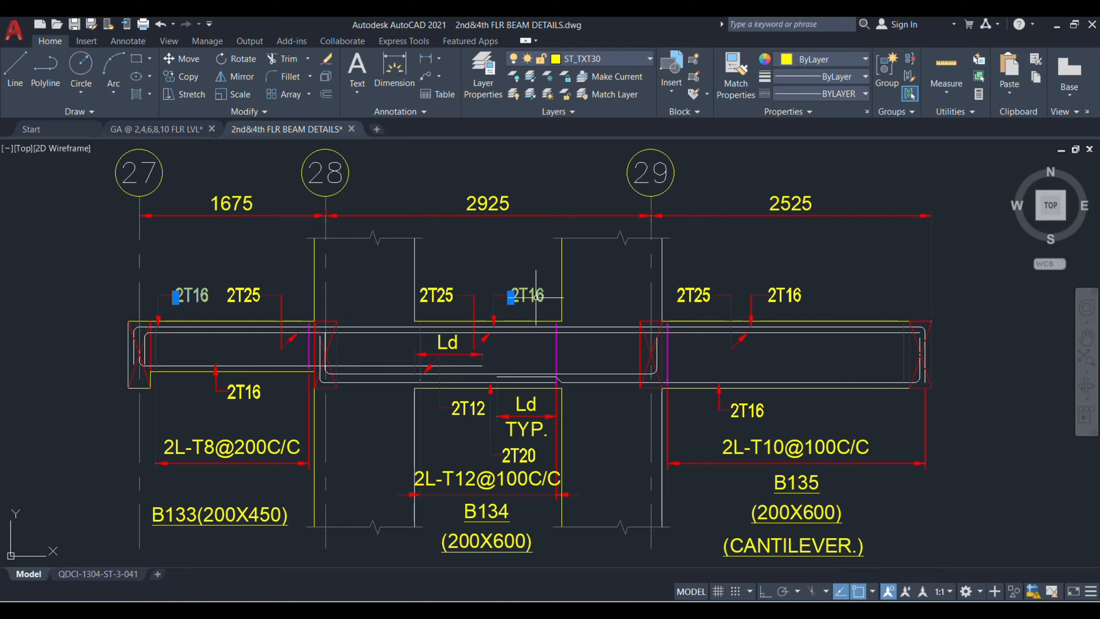
{"action": "double_click", "coordinate": [779, 291]}
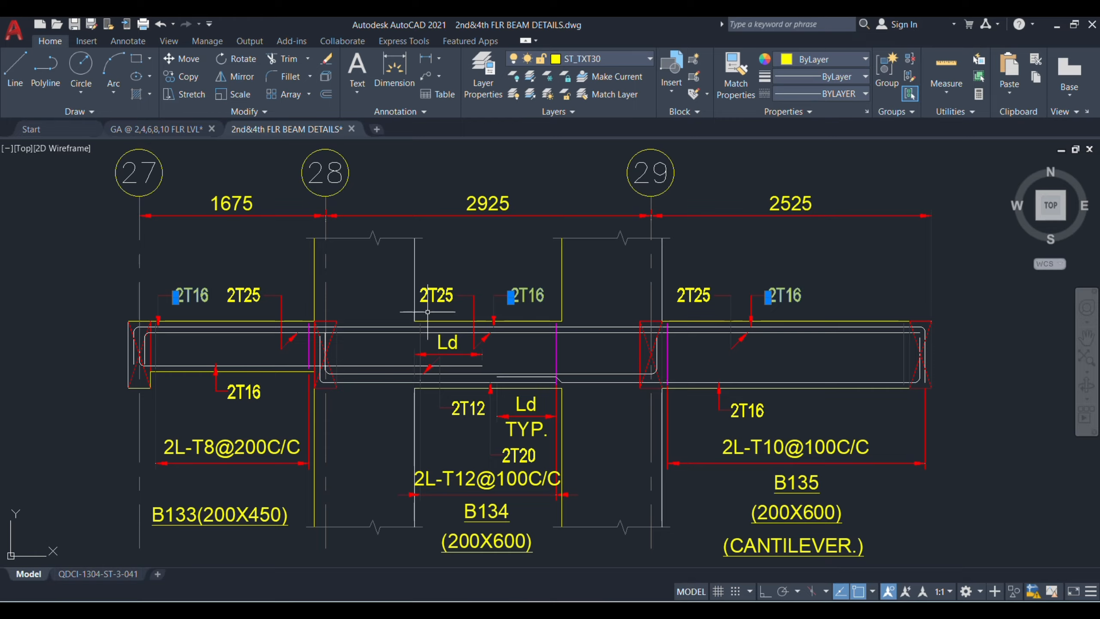
{"action": "left_click", "coordinate": [249, 298]}
{"action": "left_click", "coordinate": [435, 296]}
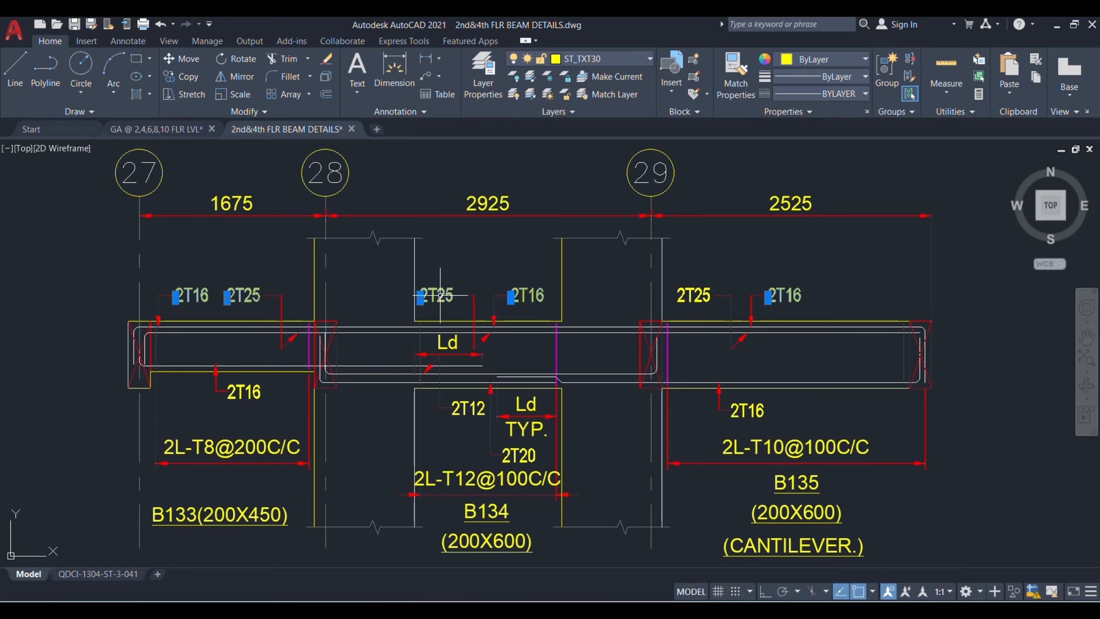
{"action": "left_click", "coordinate": [703, 298]}
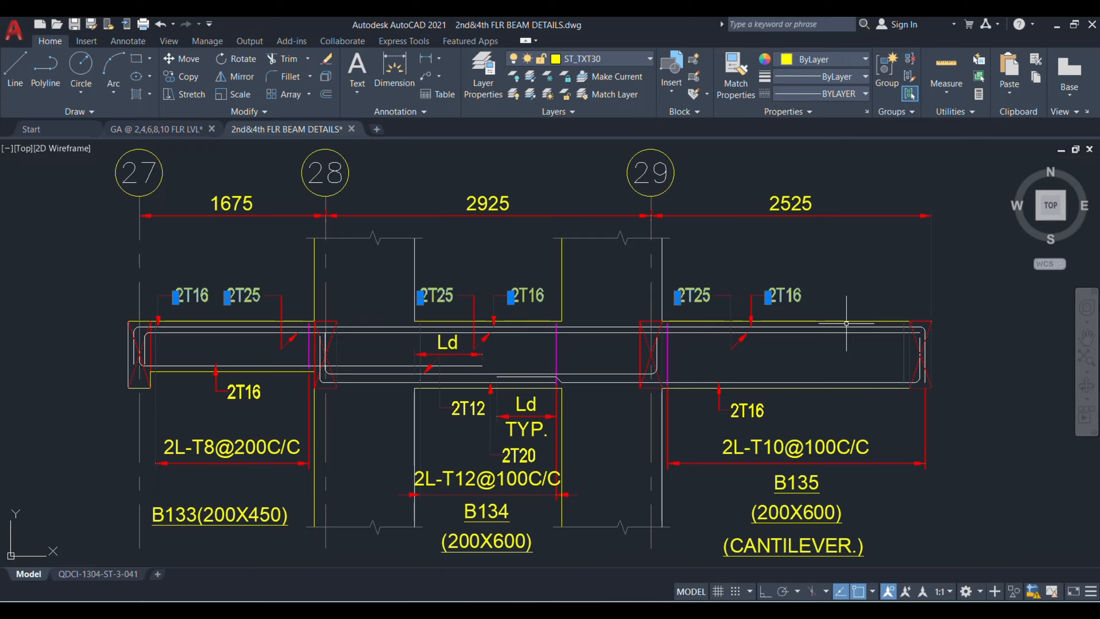
Add the bottom bar labels 2T16 of B133, 2T20 of B134 and 2T16 of B135, plus the B135 name, to the selection.
{"action": "left_click", "coordinate": [242, 392]}
{"action": "left_click", "coordinate": [519, 455]}
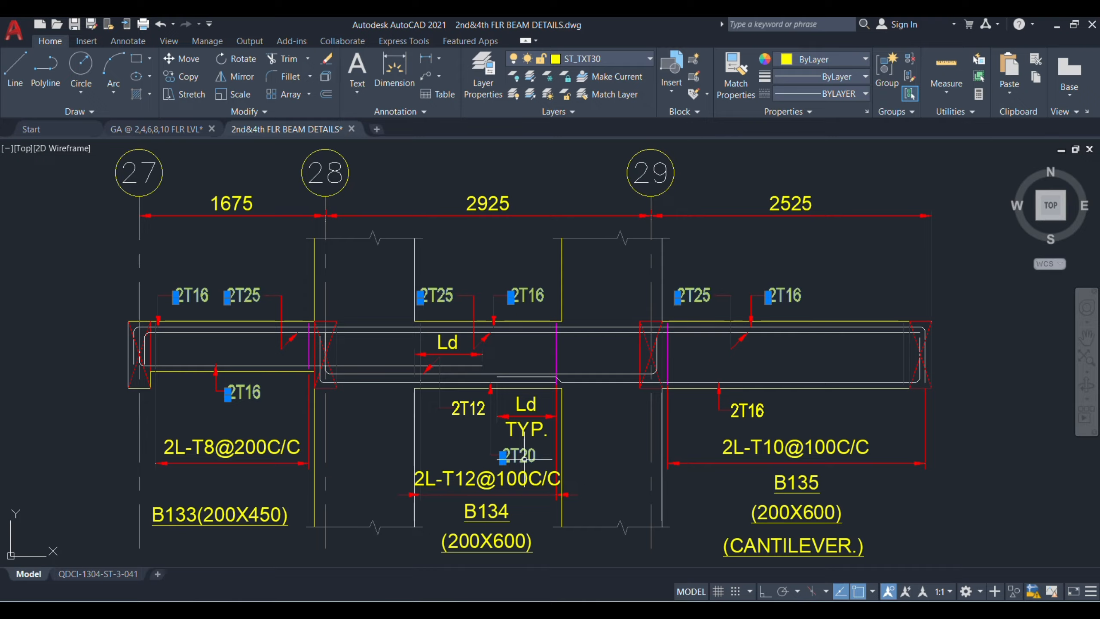
{"action": "left_click", "coordinate": [797, 482]}
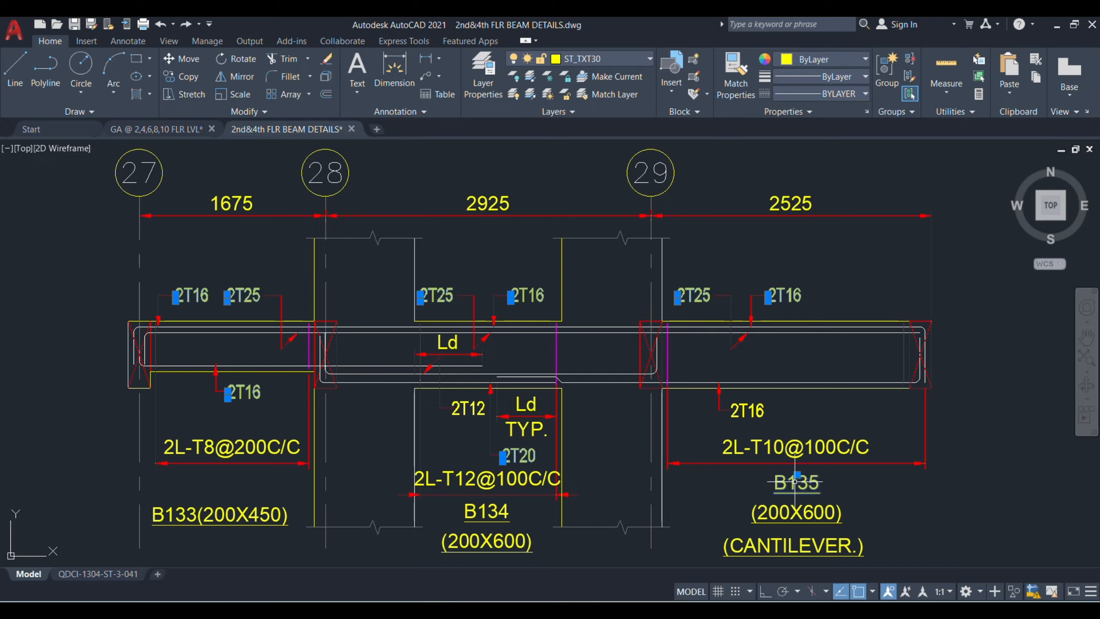
{"action": "left_click", "coordinate": [745, 409]}
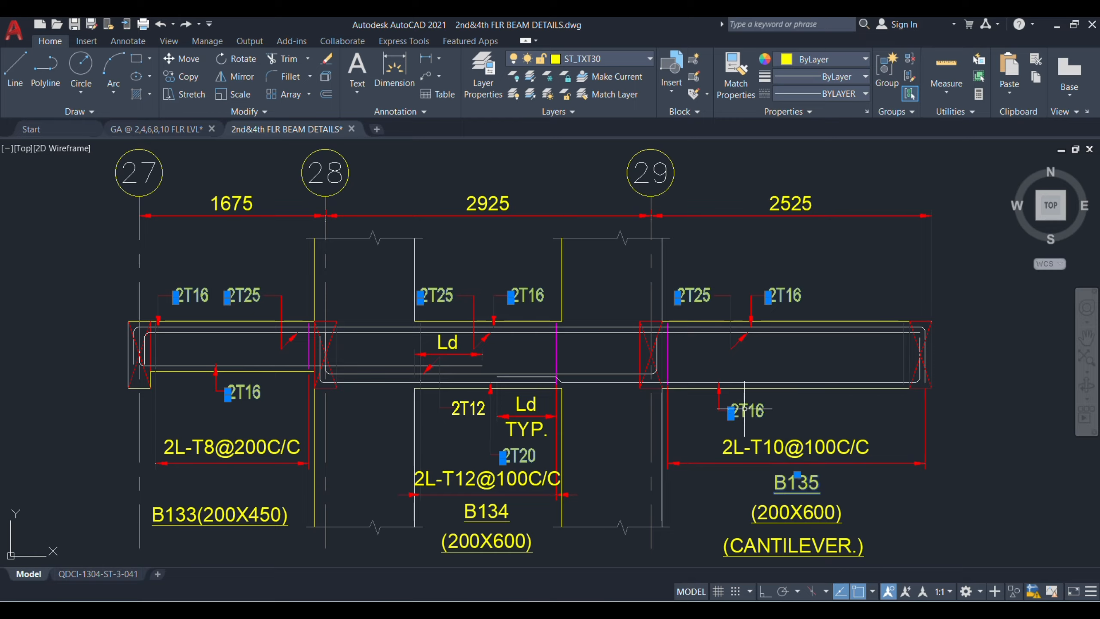
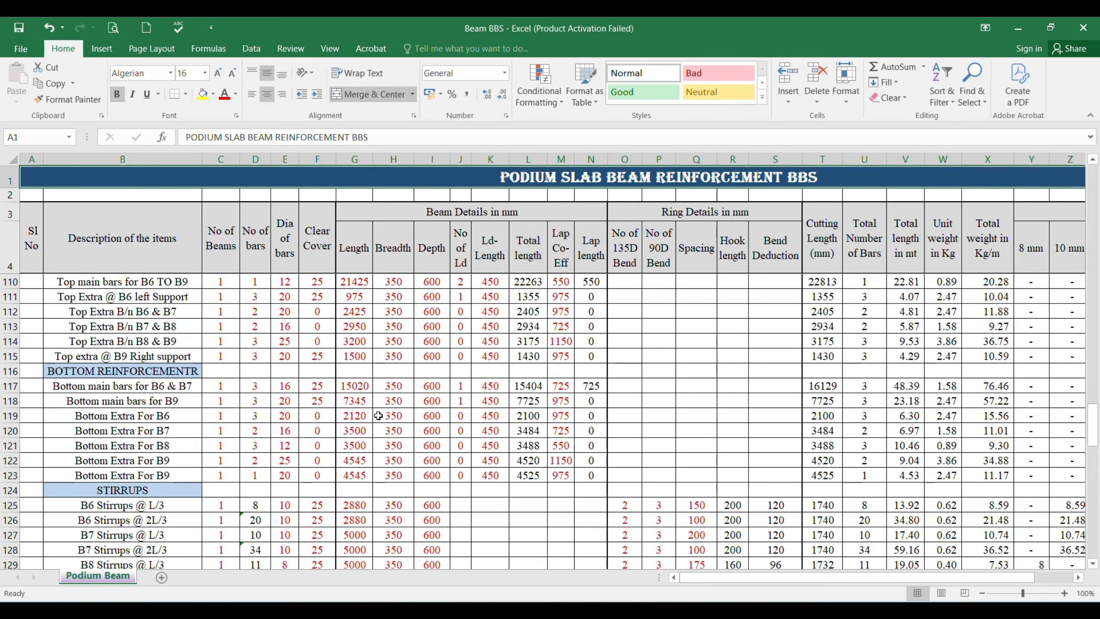
Examine the top, bottom and stirrup rows of the B6 to B9 continuous span block in the Beam BBS workbook.
{"action": "scroll", "coordinate": [378, 415], "scroll_direction": "up", "scroll_amount": 3}
{"action": "scroll", "coordinate": [368, 415], "scroll_direction": "down", "scroll_amount": 1}
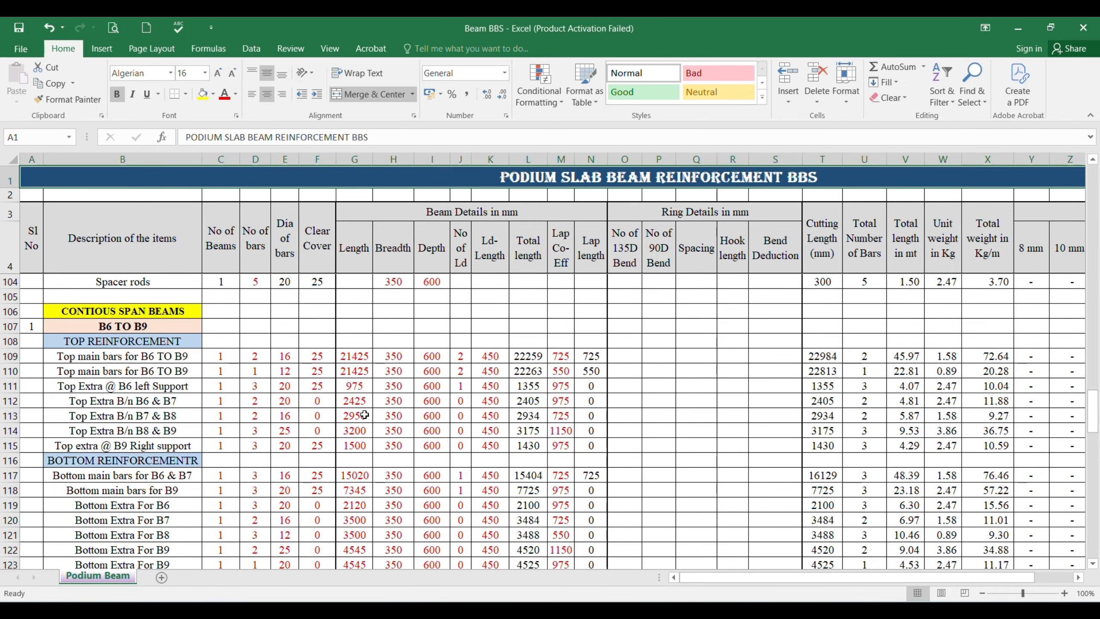
{"action": "scroll", "coordinate": [191, 407], "scroll_direction": "down", "scroll_amount": 1}
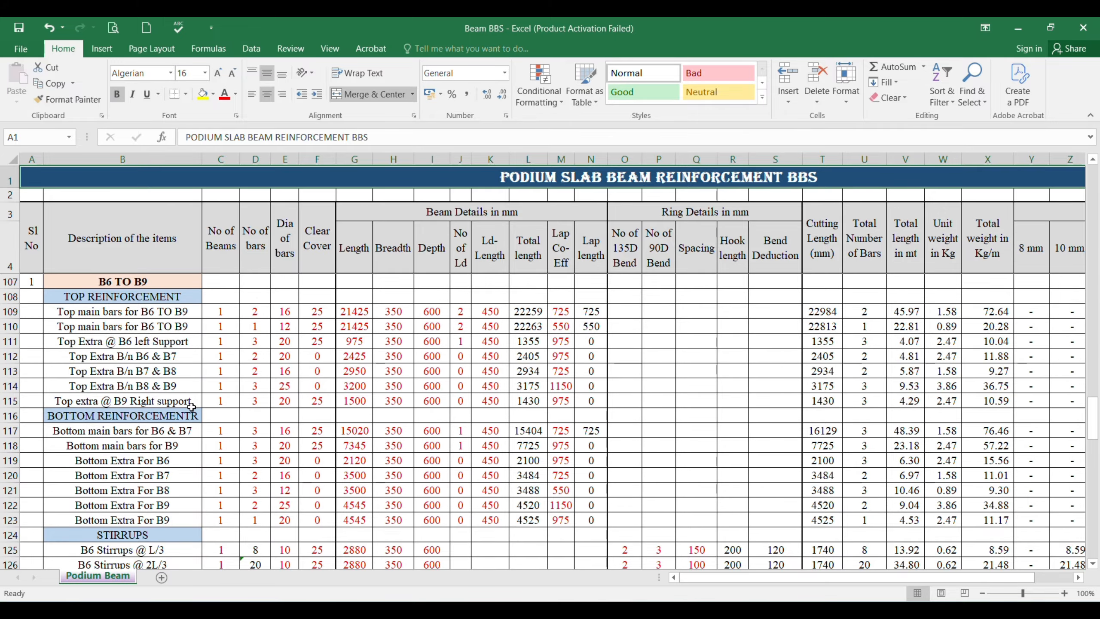
{"action": "scroll", "coordinate": [191, 407], "scroll_direction": "up", "scroll_amount": 1}
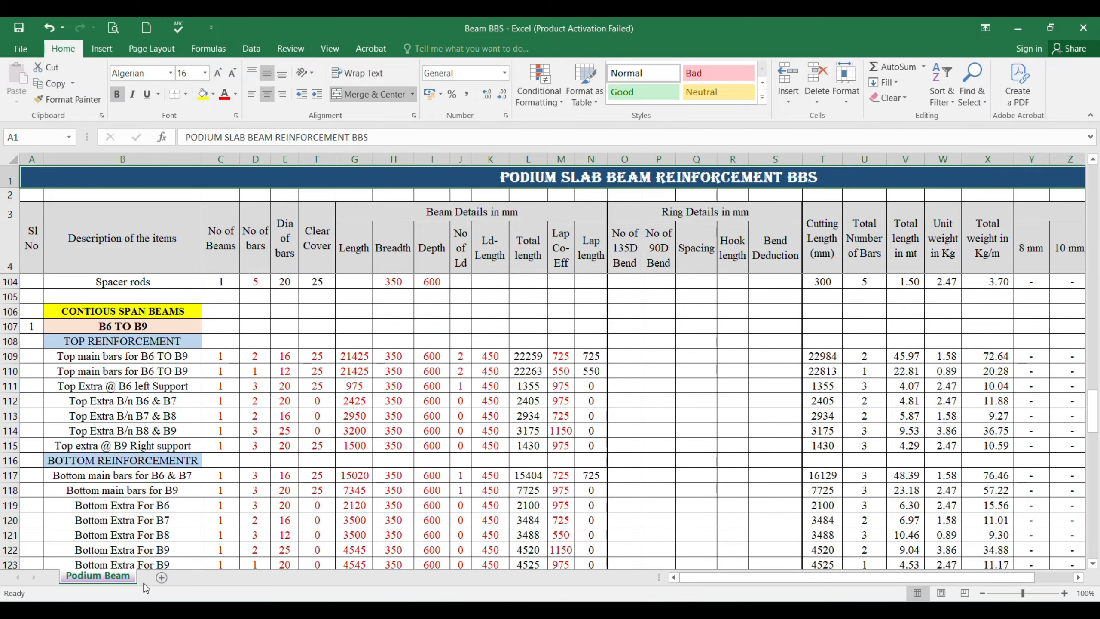
{"action": "right_click", "coordinate": [98, 576]}
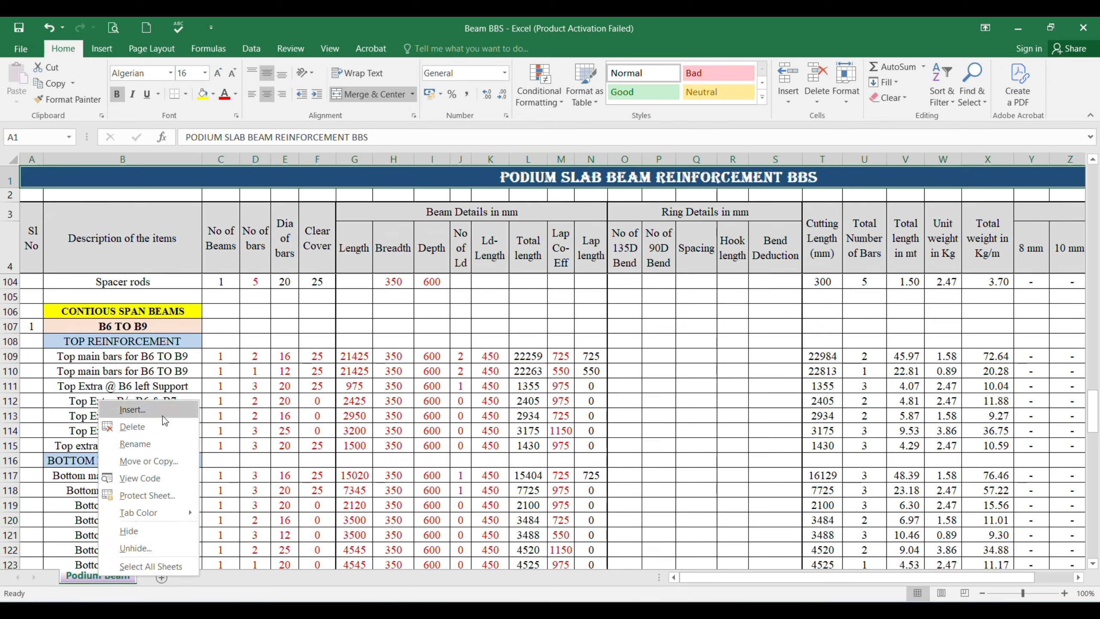
{"action": "key", "text": "Escape"}
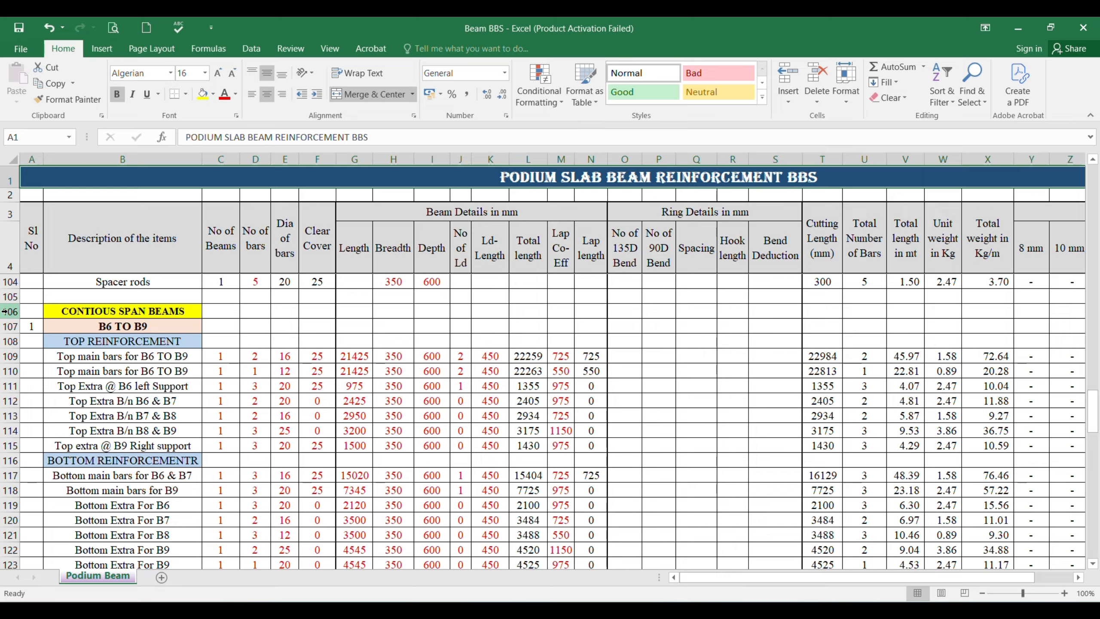
Copy the whole continuous span block in rows 106 to 134 and insert the copied rows at row 135.
{"action": "left_click_drag", "start_coordinate": [4, 311], "coordinate": [215, 423]}
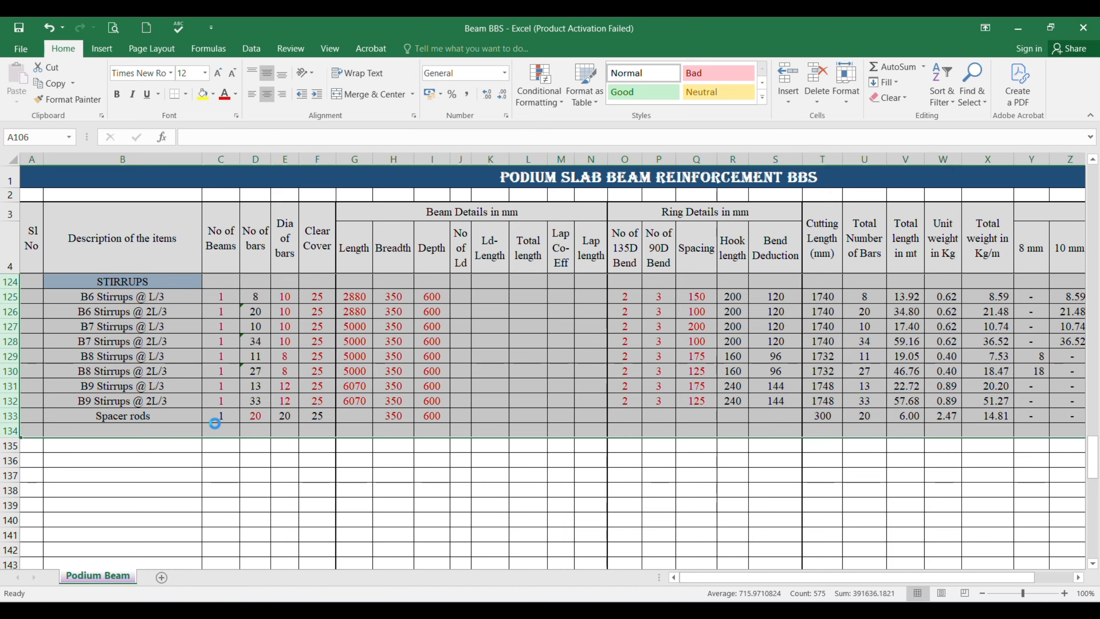
{"action": "key", "text": "ctrl+c"}
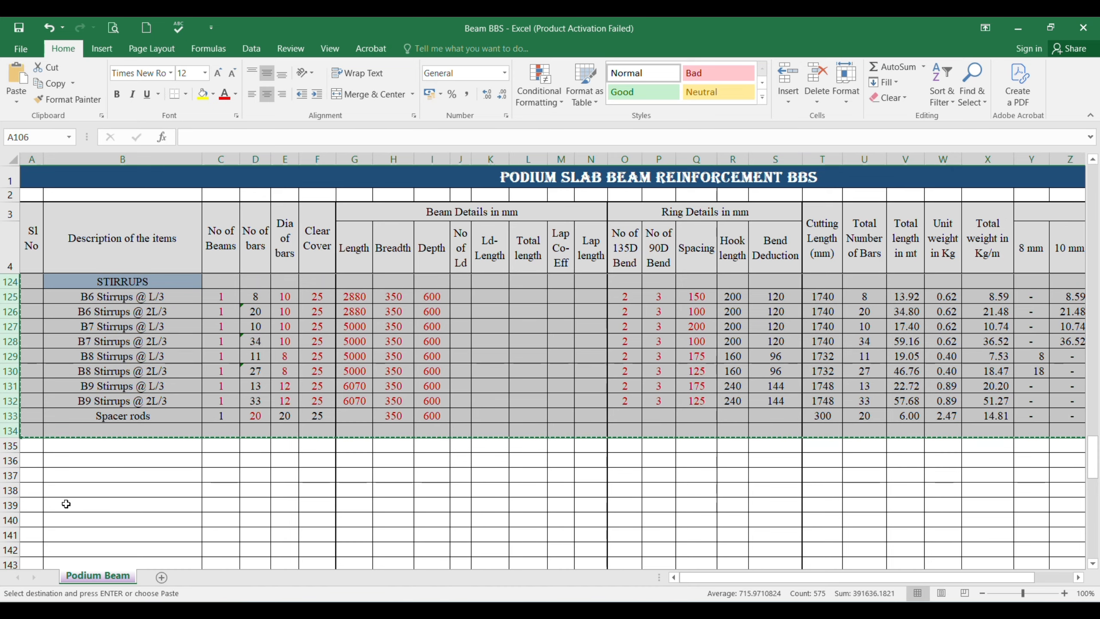
{"action": "left_click", "coordinate": [9, 447]}
{"action": "right_click", "coordinate": [10, 447]}
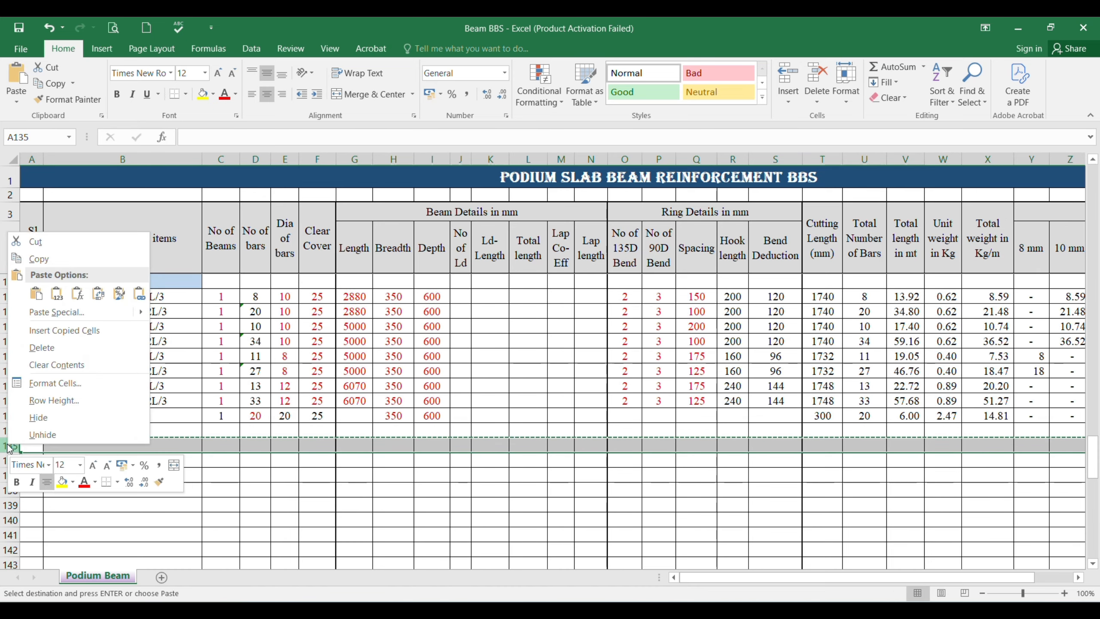
{"action": "left_click", "coordinate": [52, 332]}
{"action": "scroll", "coordinate": [127, 447], "scroll_direction": "down", "scroll_amount": 3}
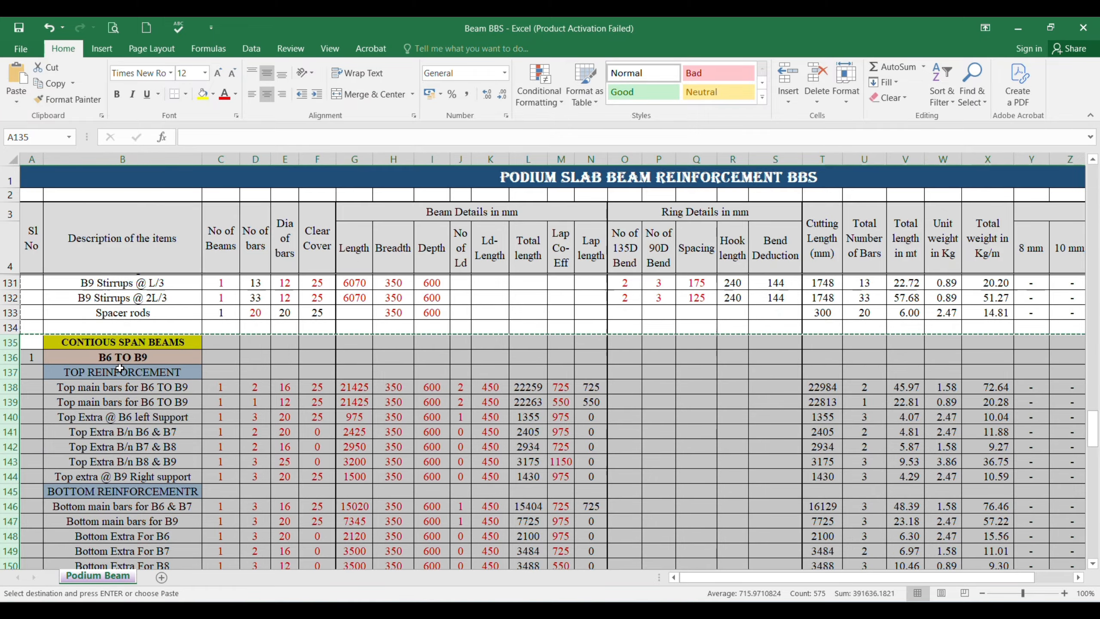
Retitle the copied block CANTILEVER BEAM and change its beam group heading to B133 To B135.
{"action": "left_click", "coordinate": [114, 315]}
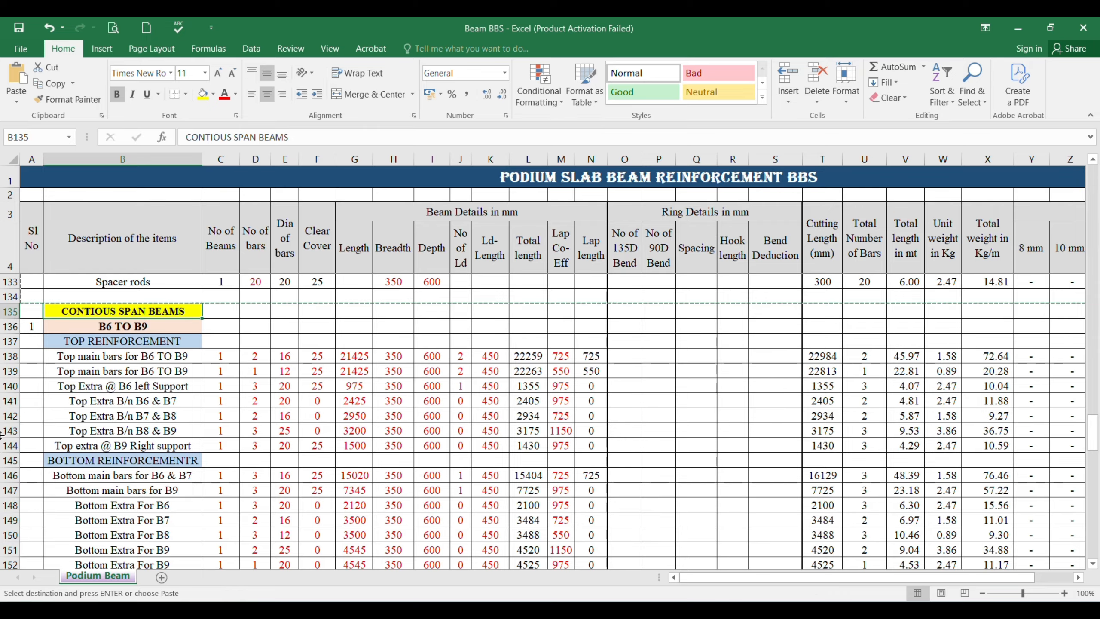
{"action": "type", "text": "CAN"}
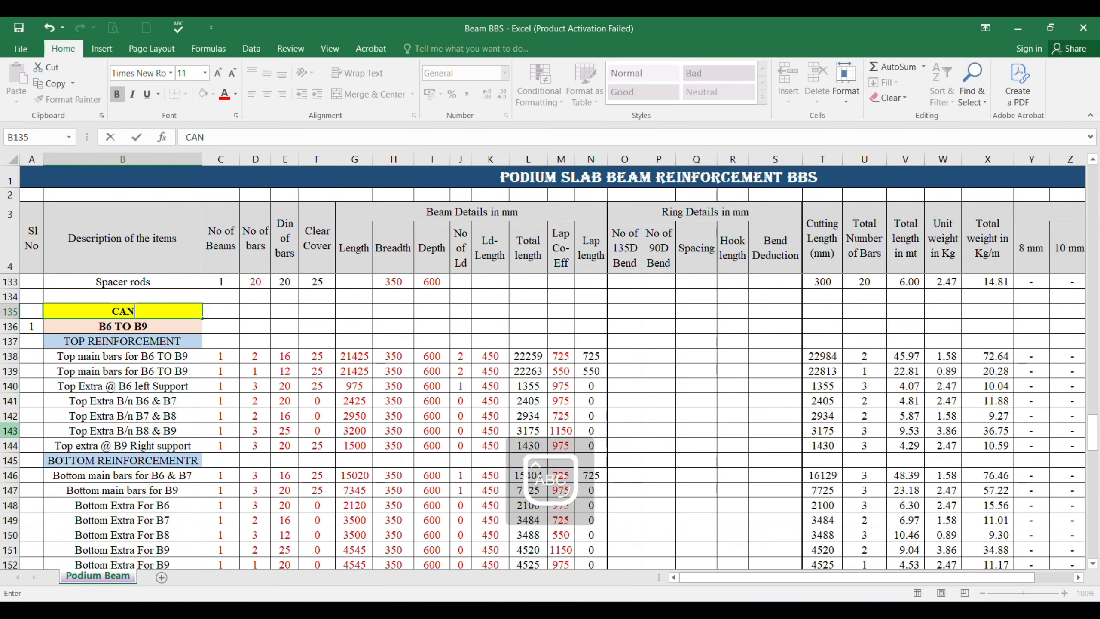
{"action": "type", "text": "TILEVER BEAM"}
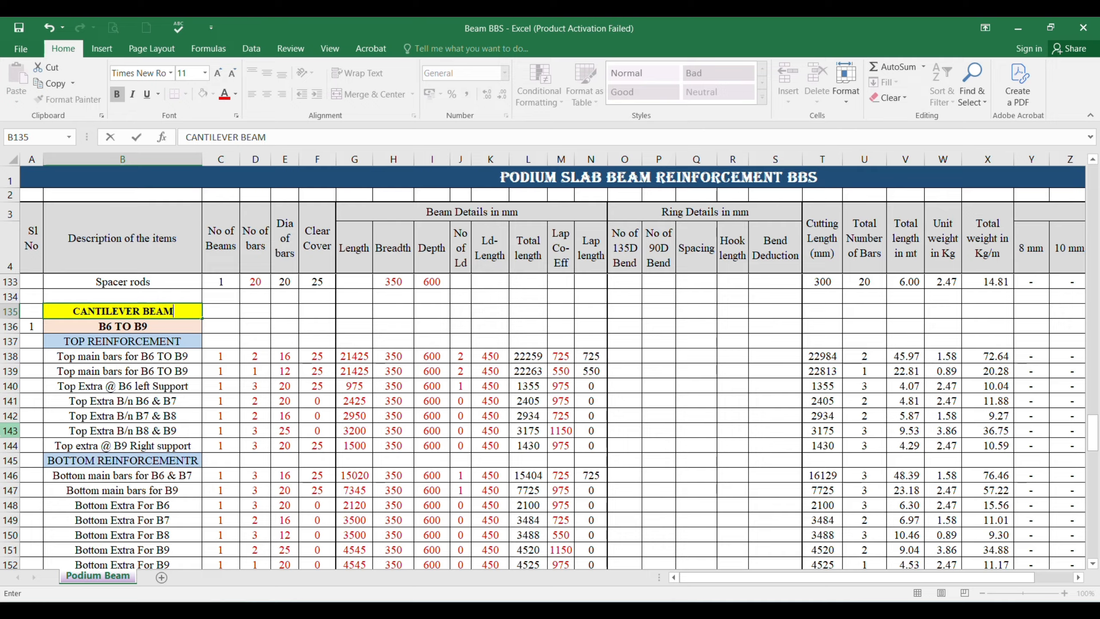
{"action": "key", "text": "Return"}
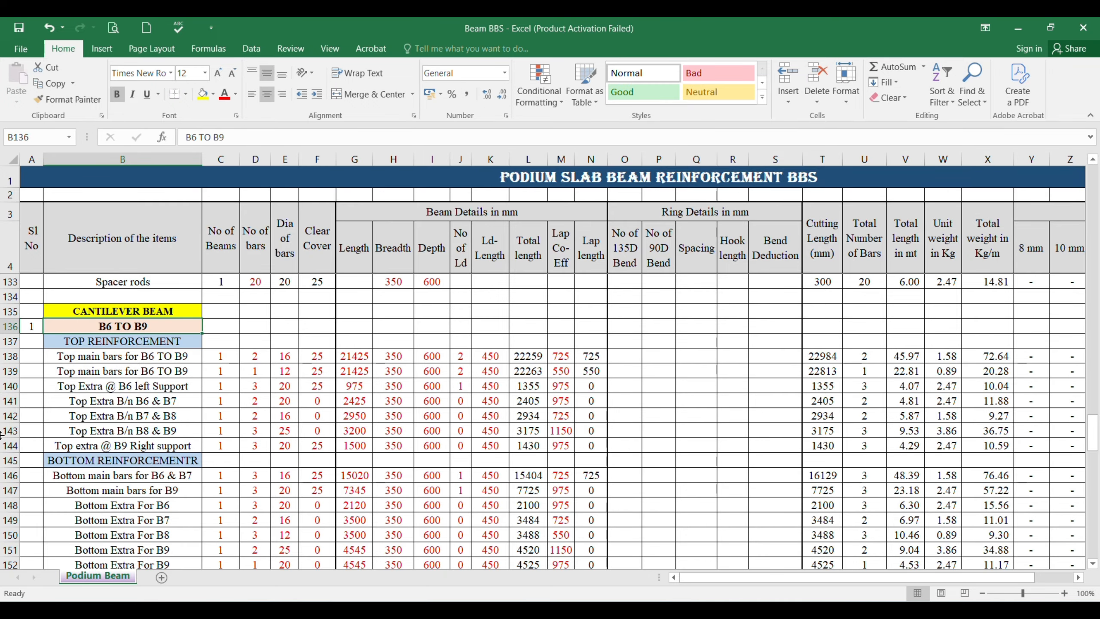
{"action": "type", "text": "B133"}
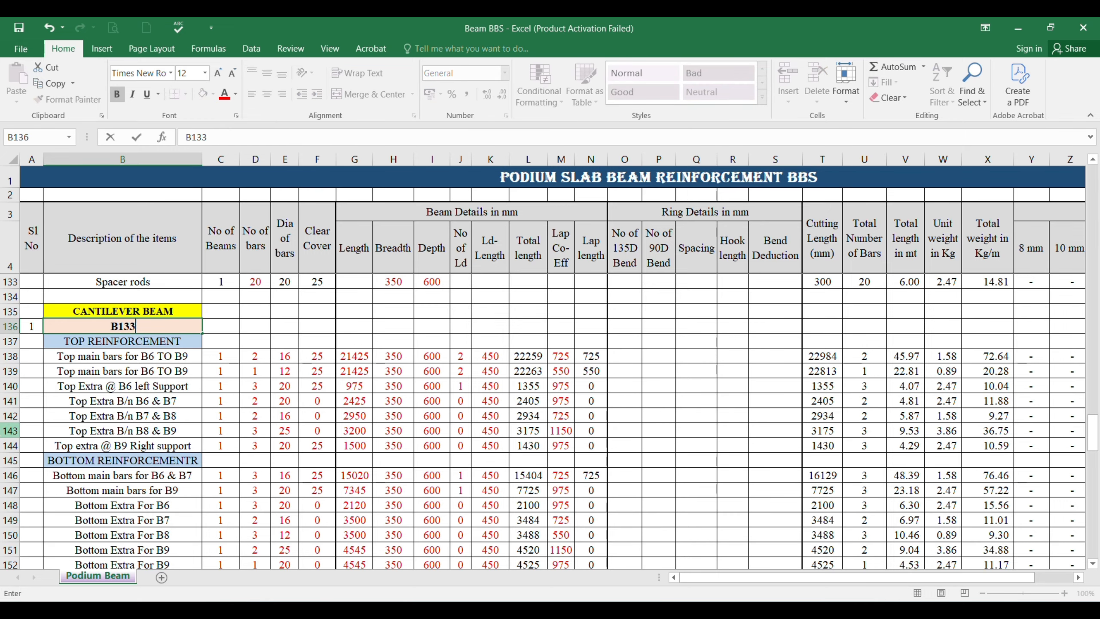
{"action": "type", "text": " To B"}
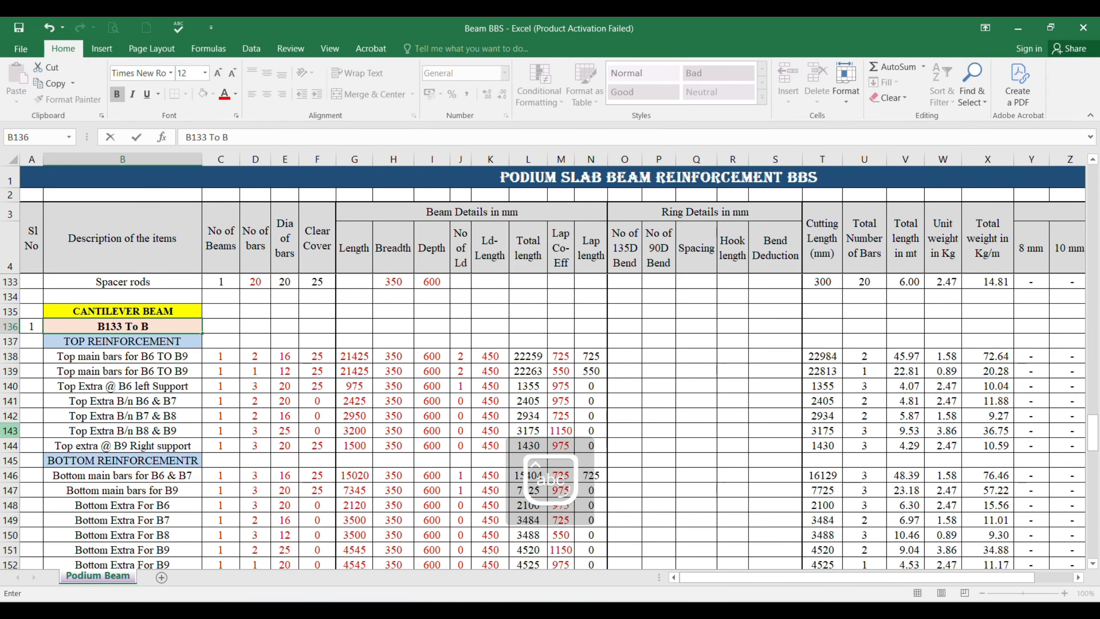
{"action": "type", "text": "135"}
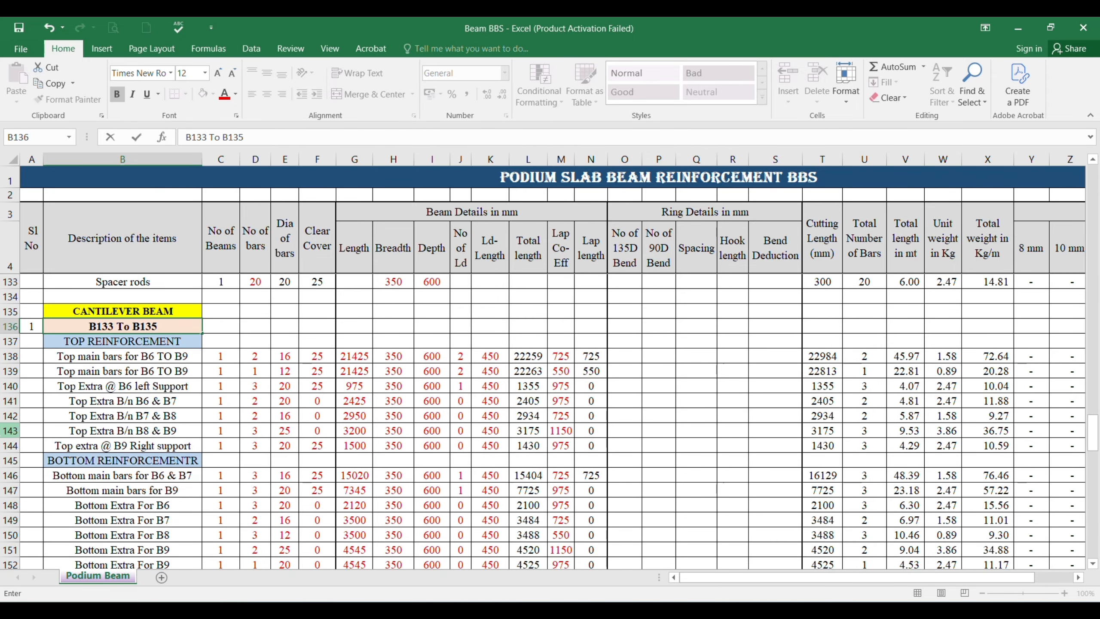
{"action": "key", "text": "Return"}
Change the first top reinforcement description in the cantilever block to "Top main bars for B133 to B135".
{"action": "scroll", "coordinate": [2, 437], "scroll_direction": "down", "scroll_amount": 1}
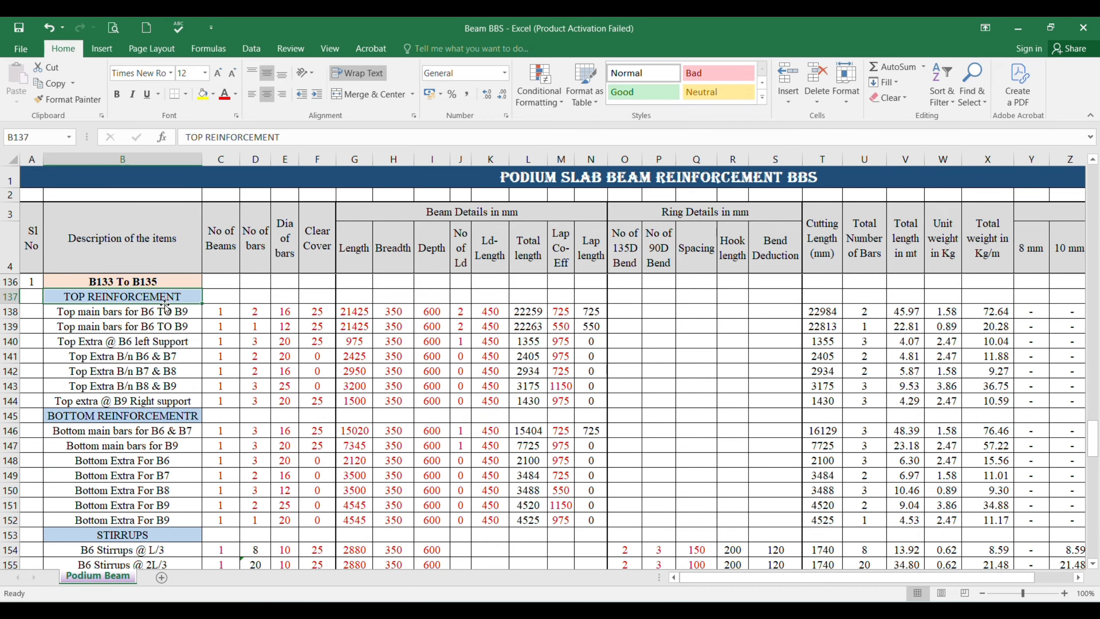
{"action": "left_click", "coordinate": [156, 312]}
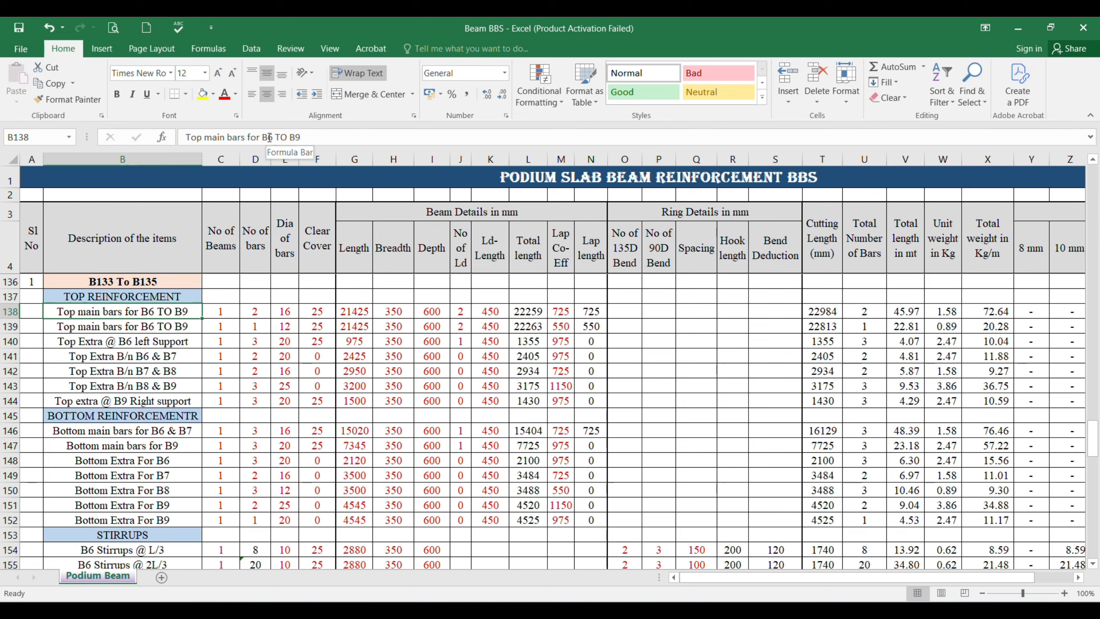
{"action": "left_click_drag", "start_coordinate": [267, 137], "coordinate": [330, 133]}
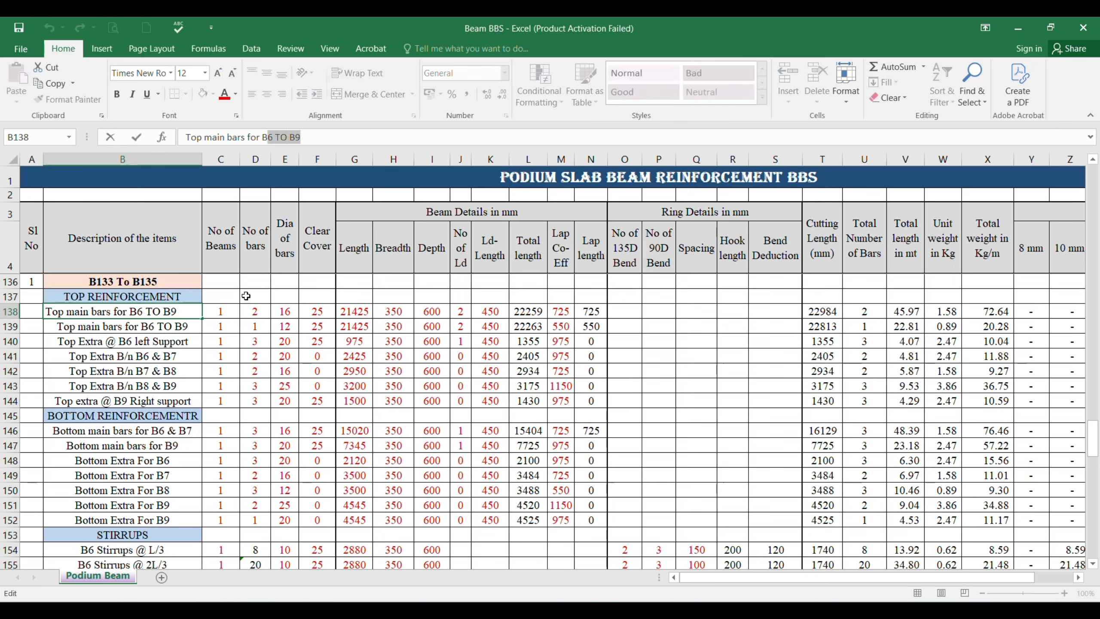
{"action": "type", "text": "133"}
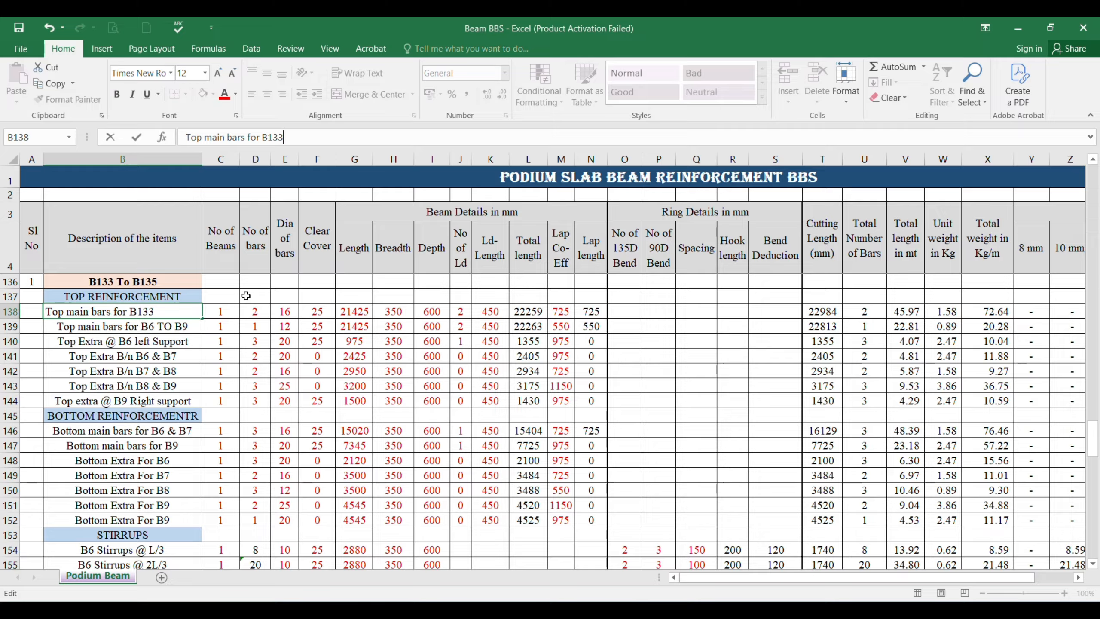
{"action": "type", "text": " to B135"}
{"action": "key", "text": "Return"}
Review the number of beams, number of bars, bar diameter, clear cover and length entries of the B133 to B135 top main bars.
{"action": "key", "text": "Up"}
{"action": "key", "text": "Right"}
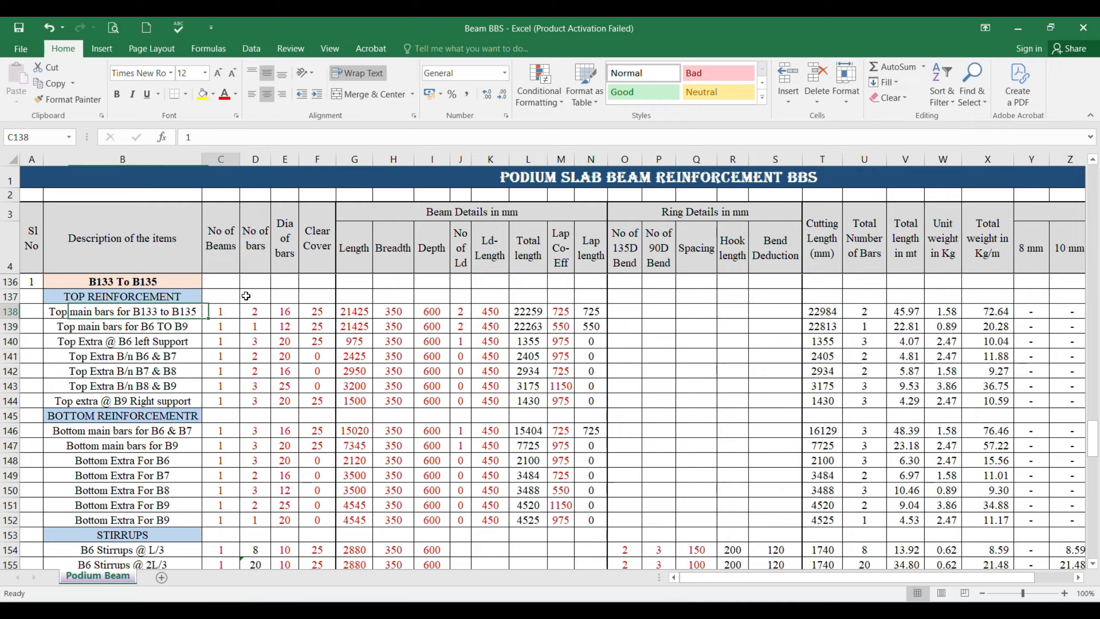
{"action": "key", "text": "Right"}
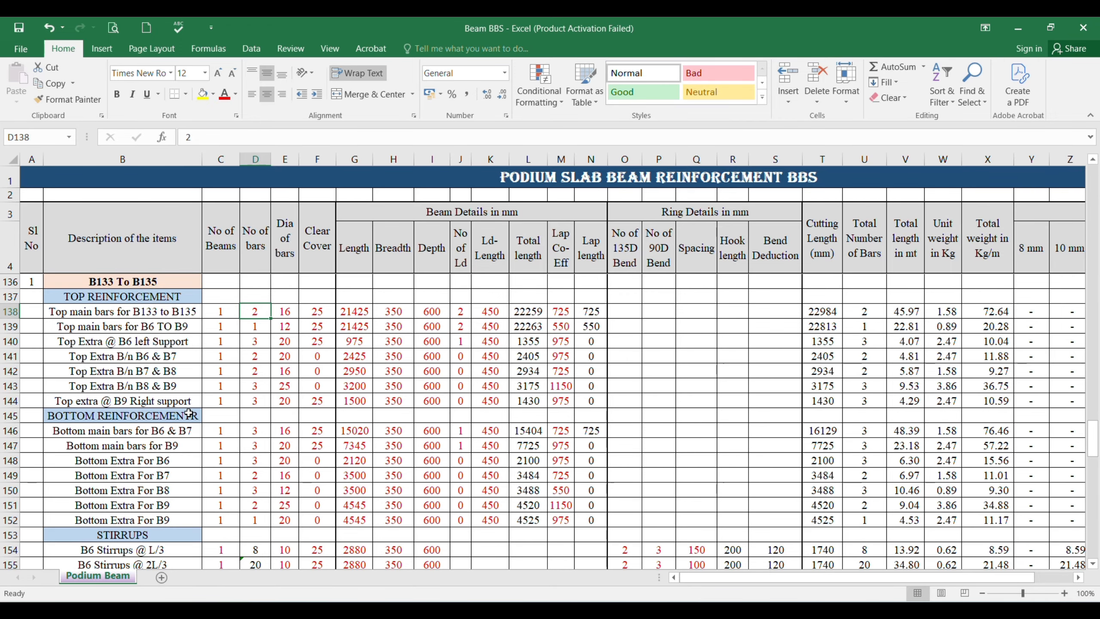
{"action": "key", "text": "Right"}
{"action": "key", "text": "Right"}
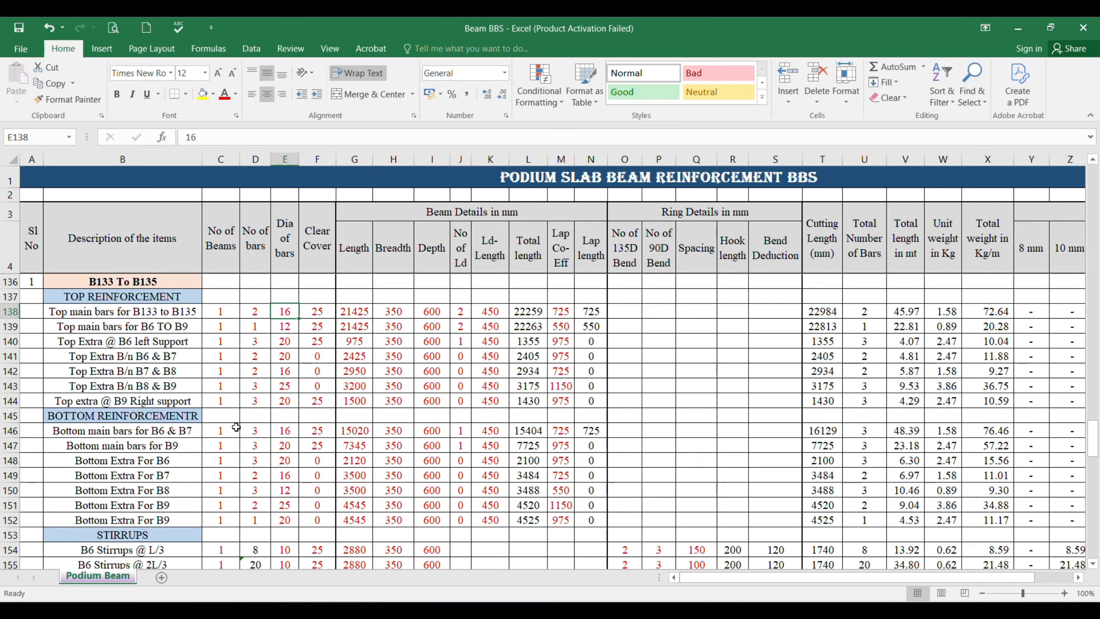
{"action": "key", "text": "Right"}
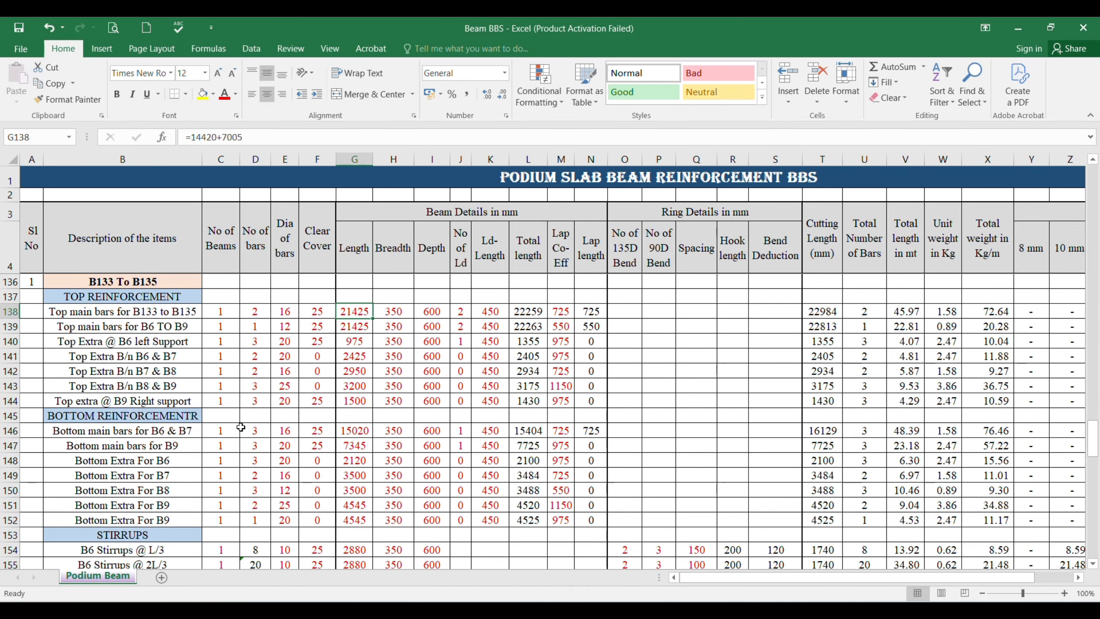
Switch to the 2nd&4th FLR BEAM DETAILS drawing in AutoCAD and check the 2T16 top bar label of B133.
{"action": "mouse_move", "coordinate": [740, 613]}
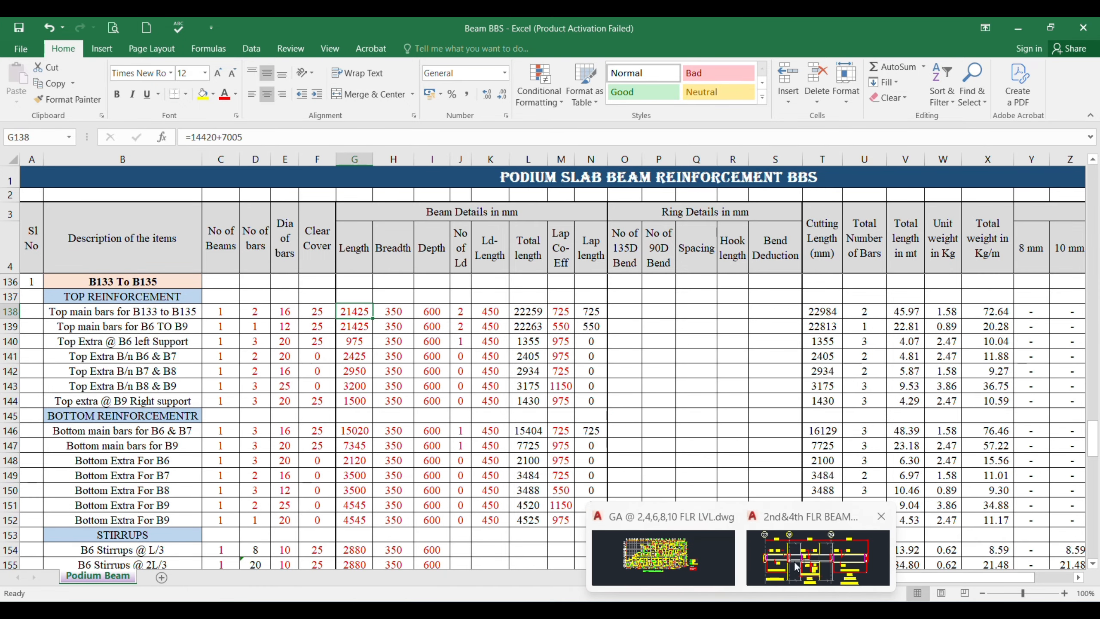
{"action": "left_click", "coordinate": [818, 558]}
{"action": "middle_click_drag", "start_coordinate": [347, 349], "coordinate": [394, 371]}
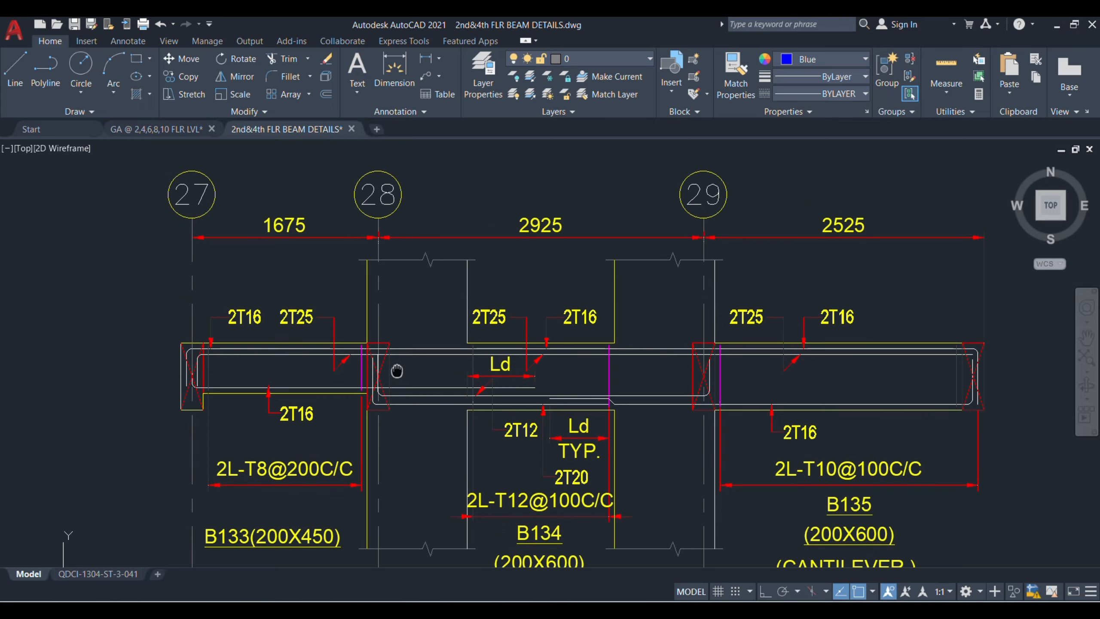
{"action": "left_click", "coordinate": [236, 316]}
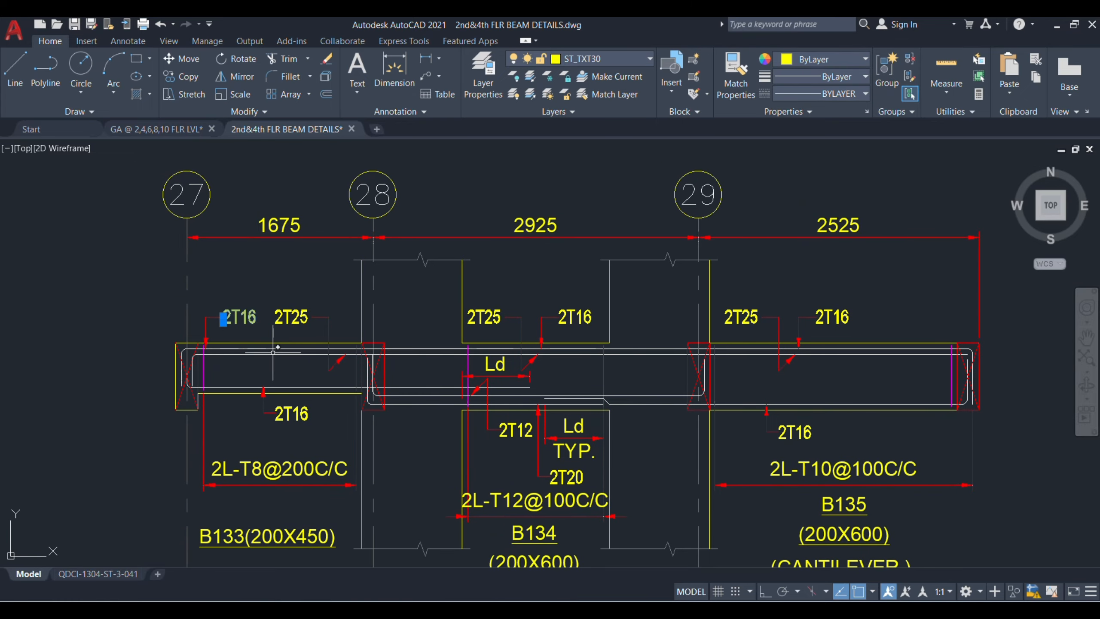
{"action": "key", "text": "Escape"}
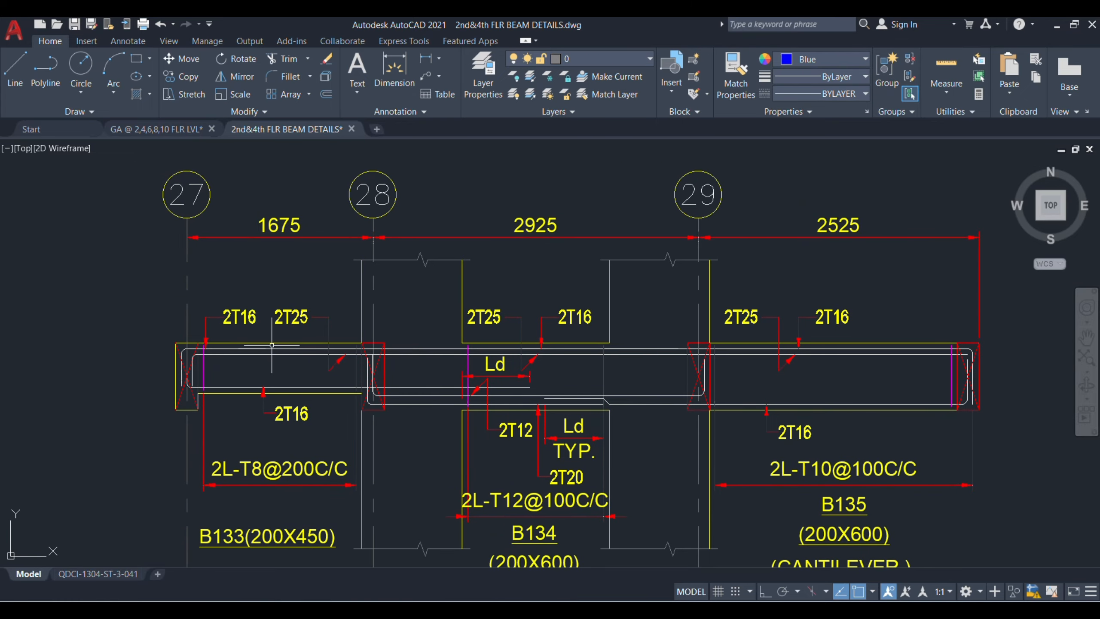
Dimension the overall length from B133's outer edge to B135's free end, placing the dimension line above the three span dimensions.
{"action": "left_click", "coordinate": [394, 70]}
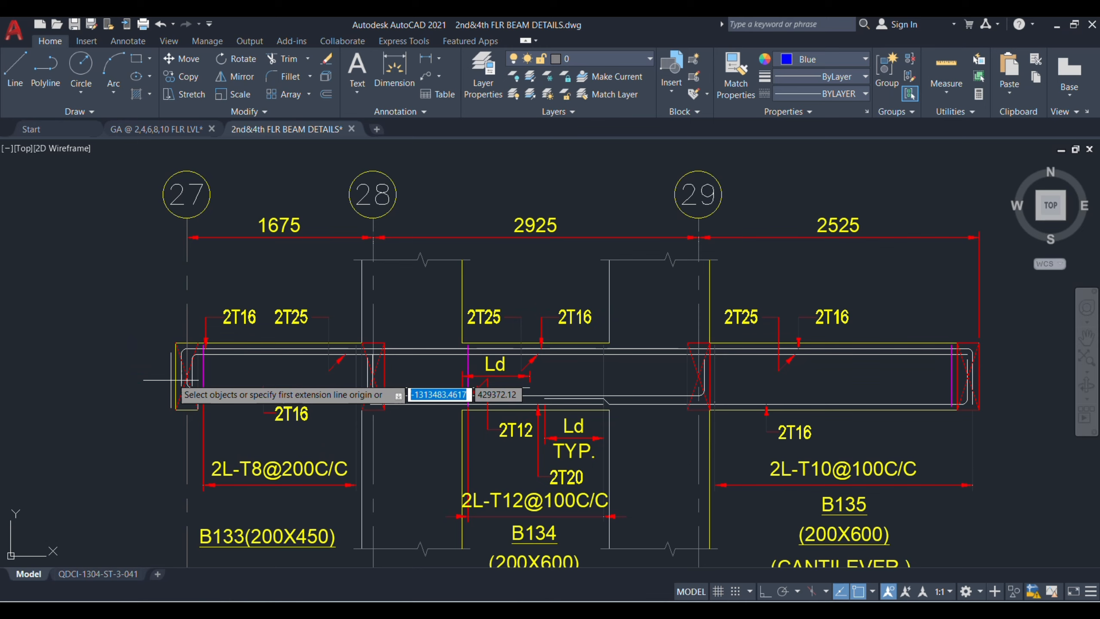
{"action": "left_click", "coordinate": [175, 349]}
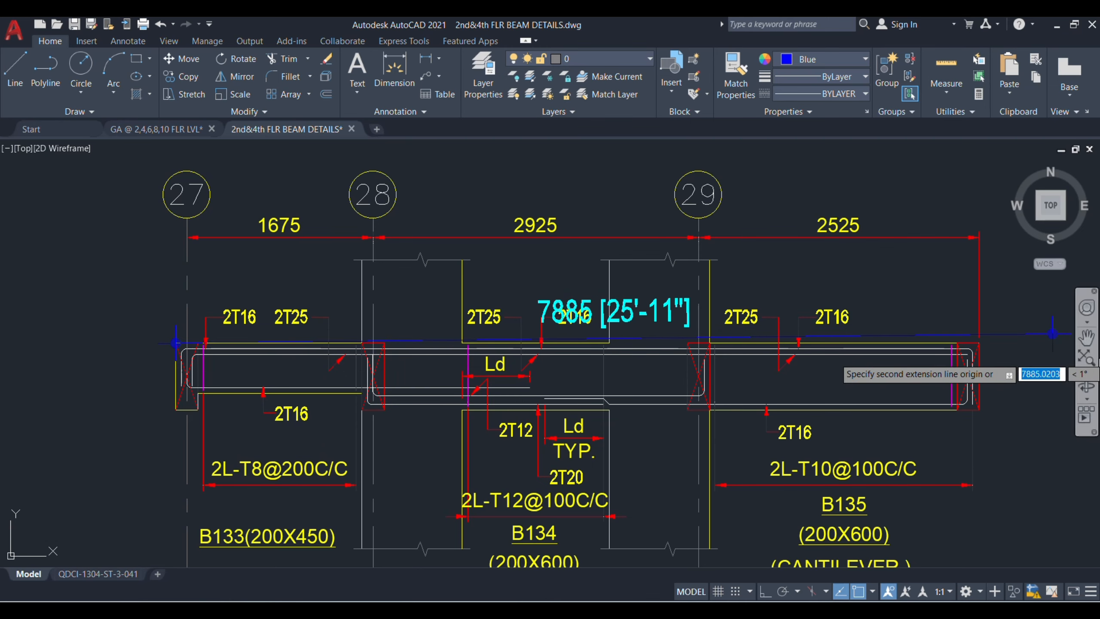
{"action": "left_click", "coordinate": [979, 343]}
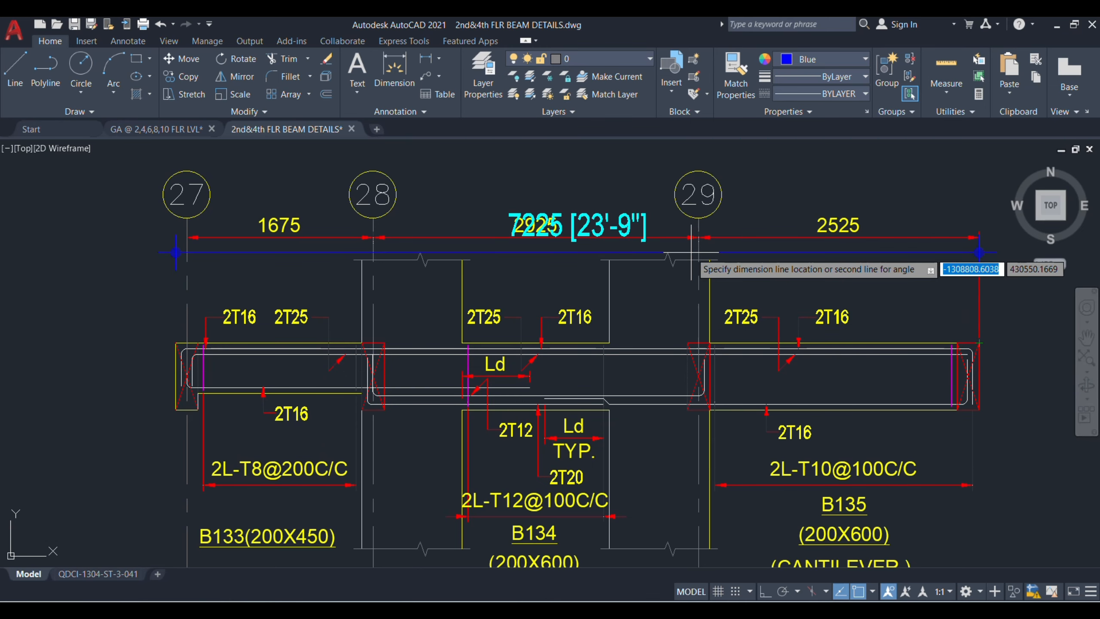
{"action": "left_click", "coordinate": [627, 212]}
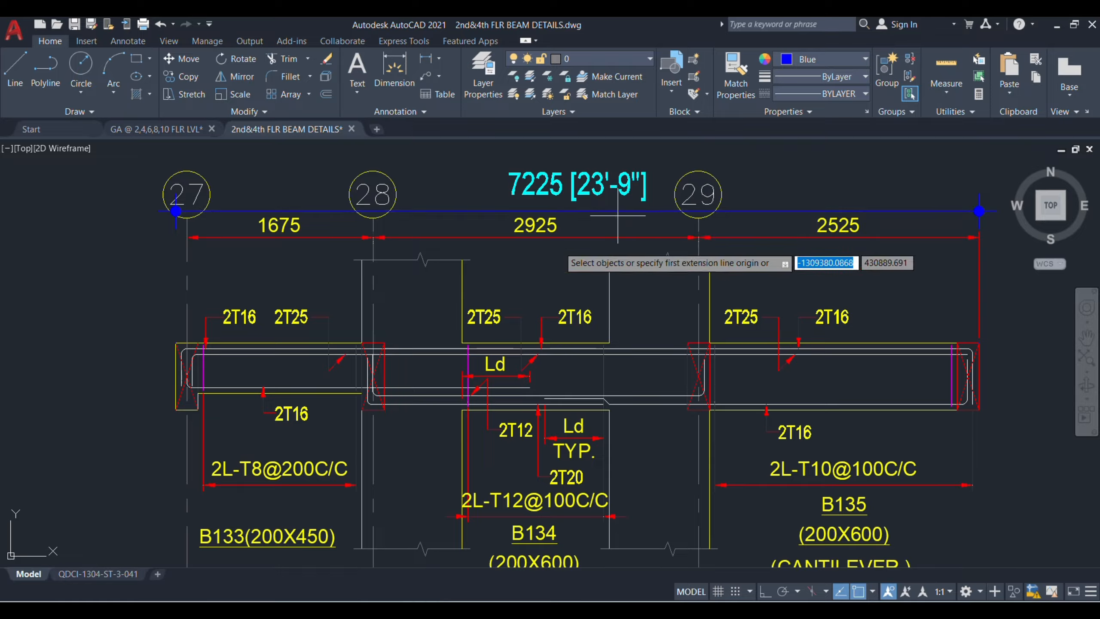
{"action": "key", "text": "Escape"}
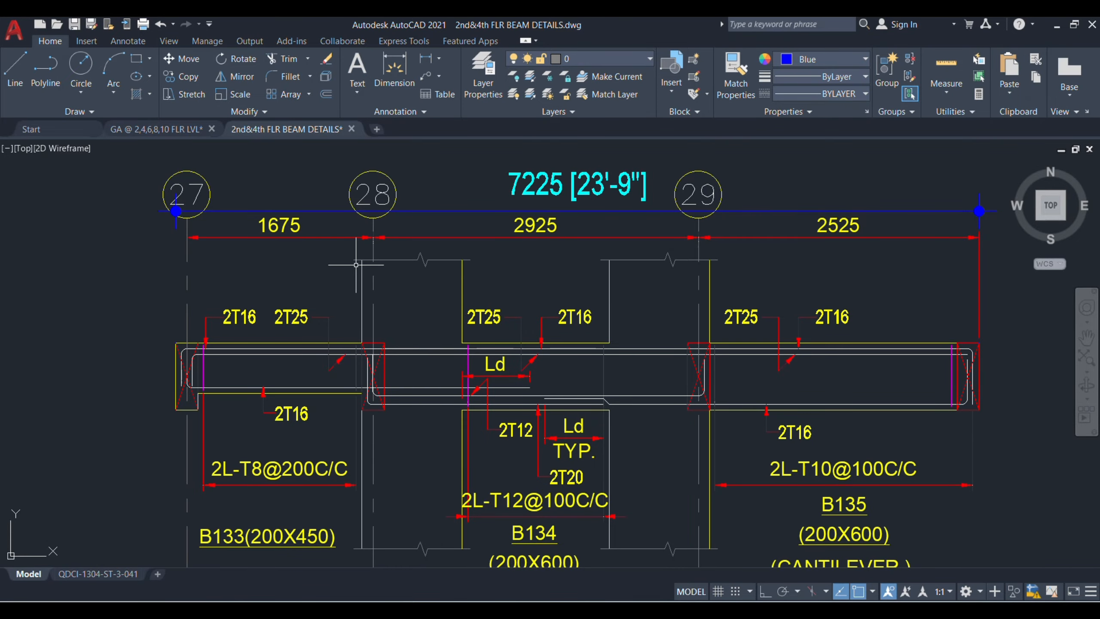
Switch to the GA @ 2,4,6,8,10 FLR LVL drawing and check the overall dimension running below beams B133 to B135.
{"action": "left_click", "coordinate": [156, 130]}
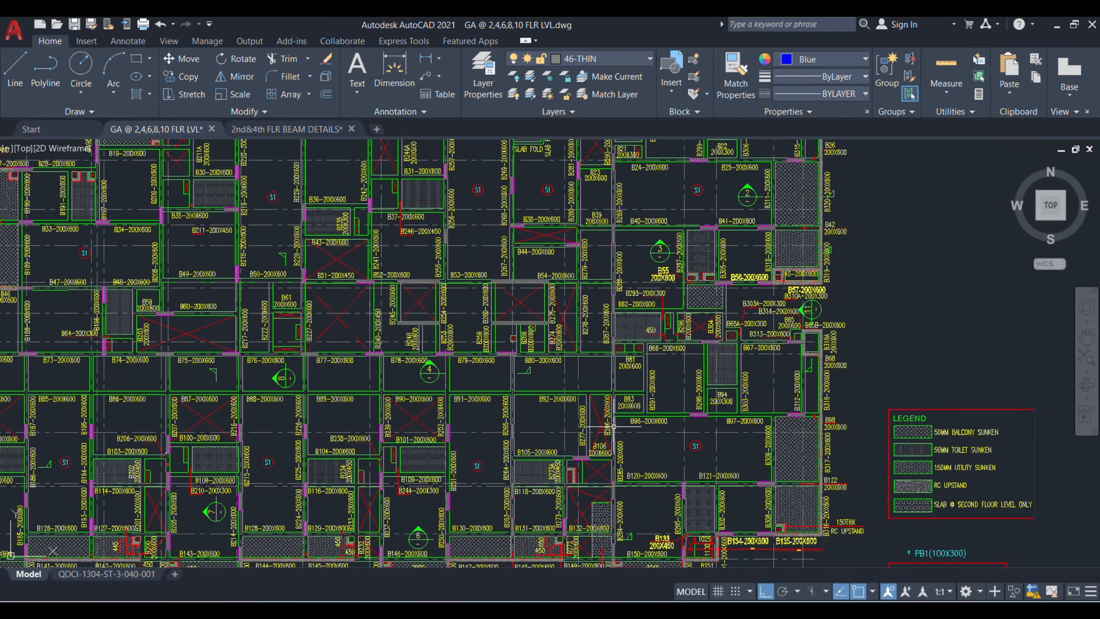
{"action": "middle_click_drag", "start_coordinate": [678, 530], "coordinate": [590, 410]}
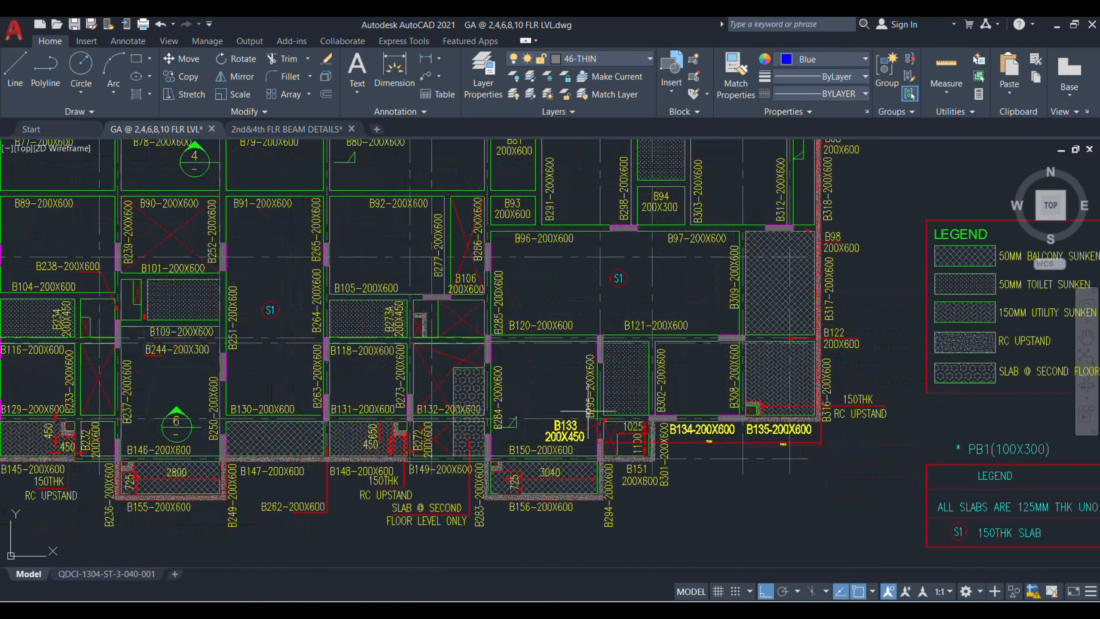
{"action": "scroll", "coordinate": [534, 390], "scroll_direction": "up", "scroll_amount": 5}
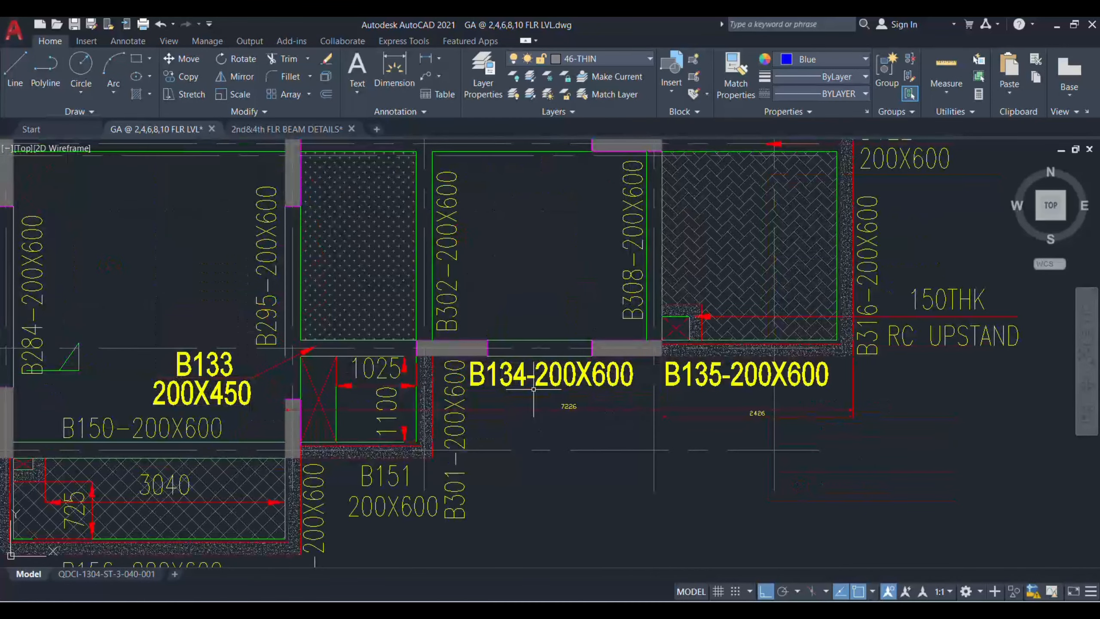
{"action": "middle_click_drag", "start_coordinate": [554, 408], "coordinate": [532, 414]}
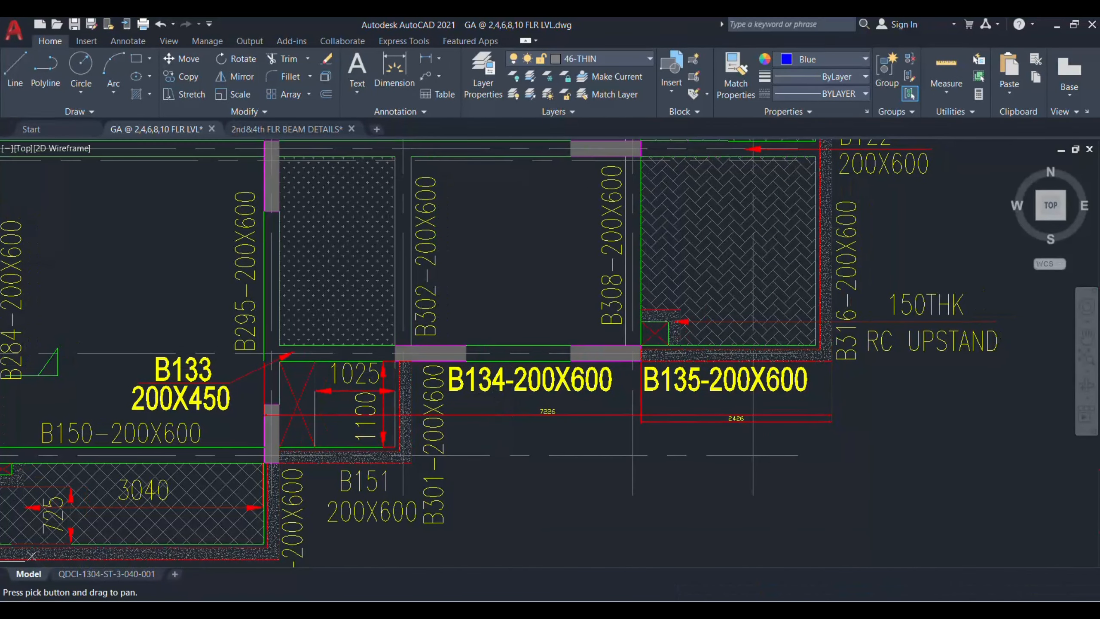
{"action": "left_click", "coordinate": [537, 414]}
{"action": "scroll", "coordinate": [279, 375], "scroll_direction": "up", "scroll_amount": 4}
{"action": "scroll", "coordinate": [281, 377], "scroll_direction": "down", "scroll_amount": 2}
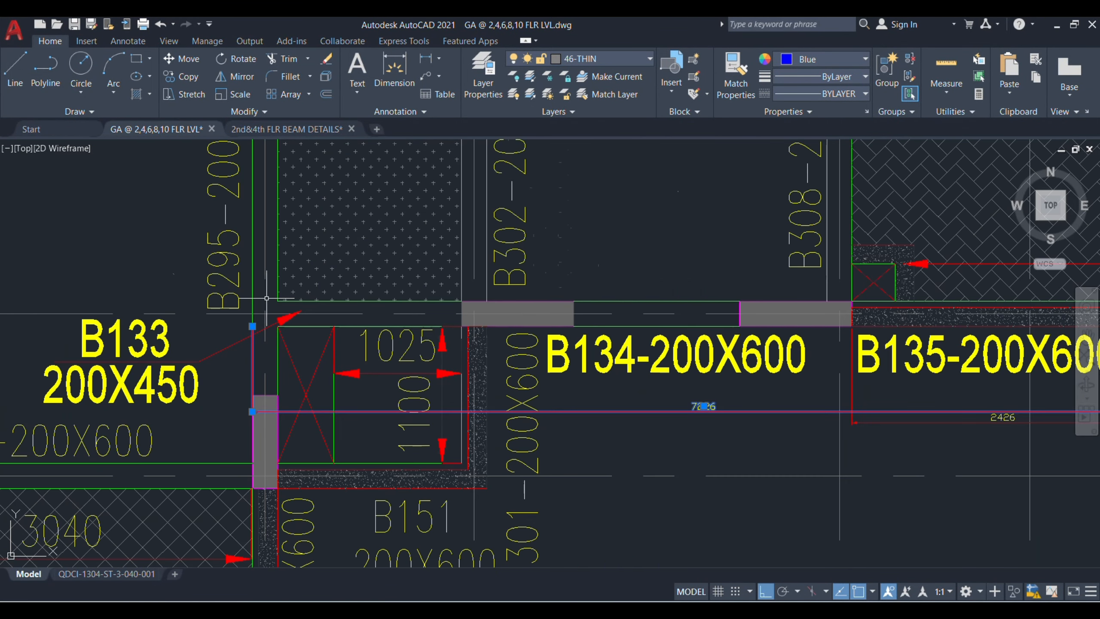
{"action": "scroll", "coordinate": [734, 417], "scroll_direction": "up", "scroll_amount": 4}
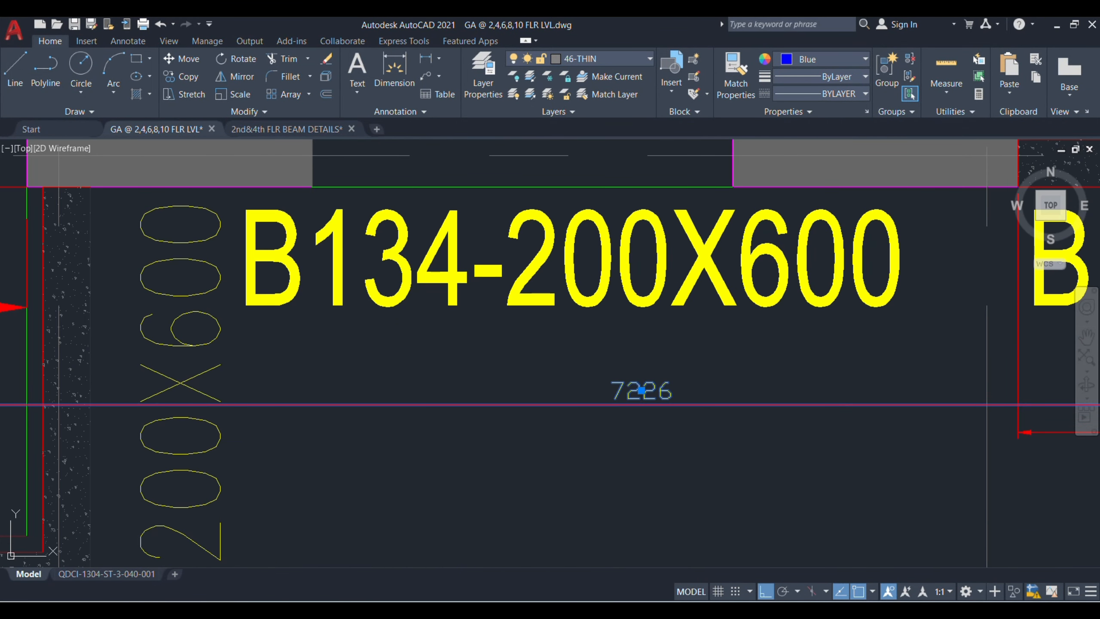
{"action": "key", "text": "Escape"}
{"action": "scroll", "coordinate": [702, 417], "scroll_direction": "up", "scroll_amount": 5}
{"action": "scroll", "coordinate": [498, 436], "scroll_direction": "down", "scroll_amount": 3}
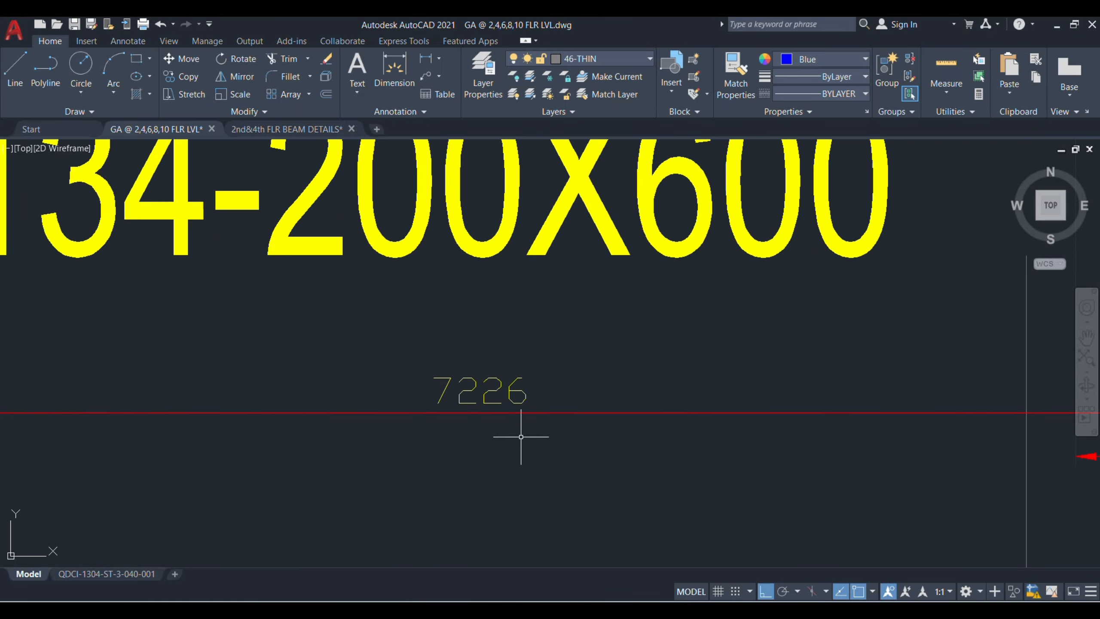
{"action": "scroll", "coordinate": [592, 420], "scroll_direction": "down", "scroll_amount": 4}
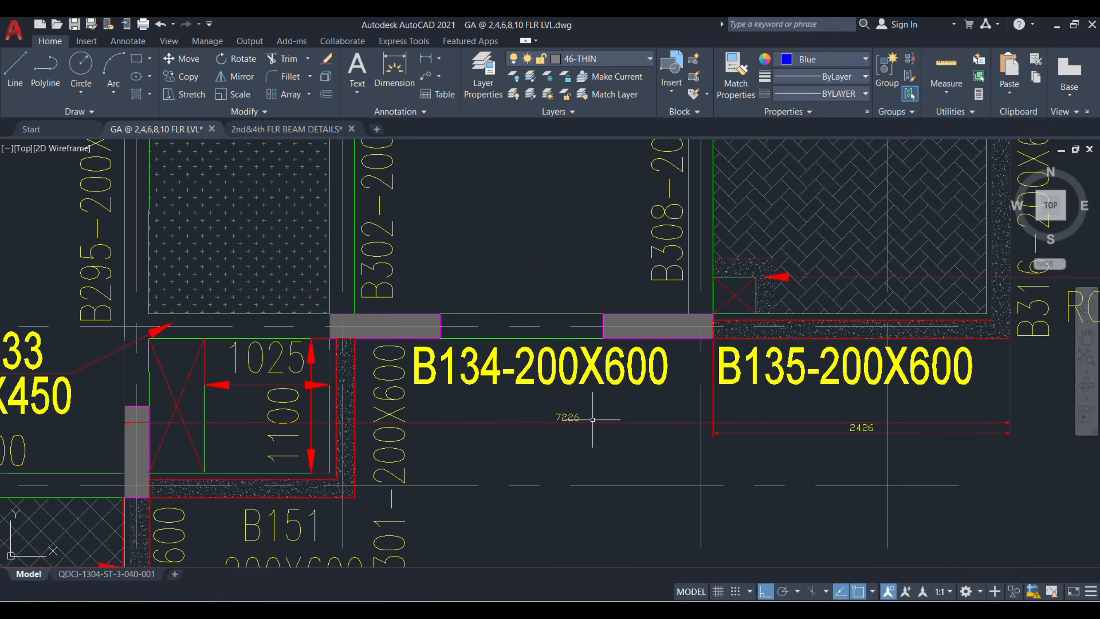
In the Beam BBS workbook, set the B133 to B135 top main bars' length to =7225 and breadth to 200.
{"action": "left_click", "coordinate": [286, 129]}
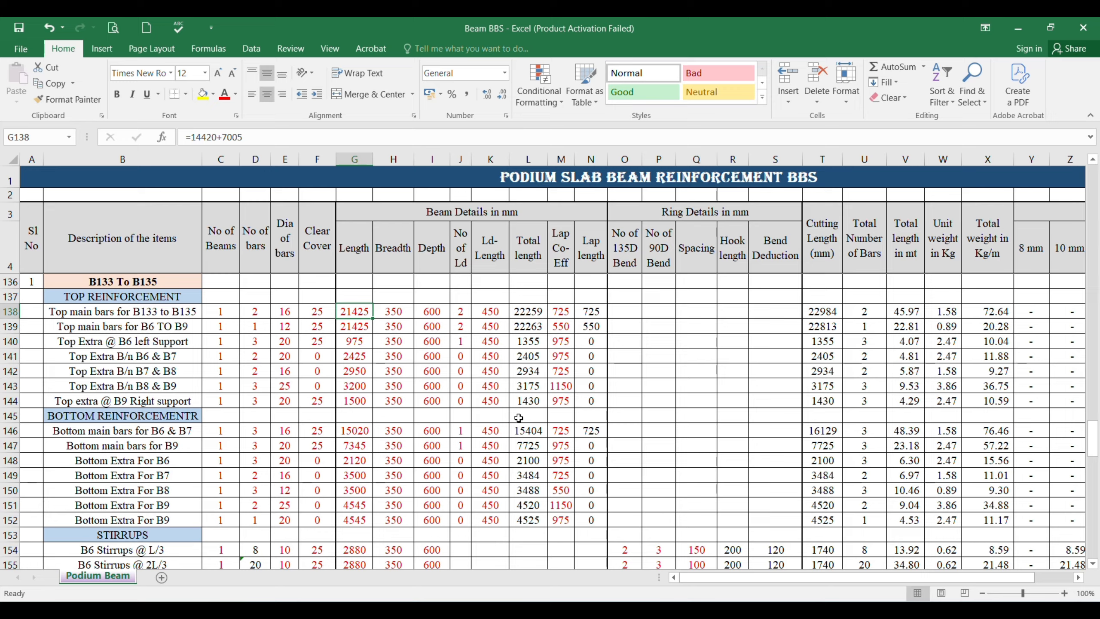
{"action": "type", "text": "="}
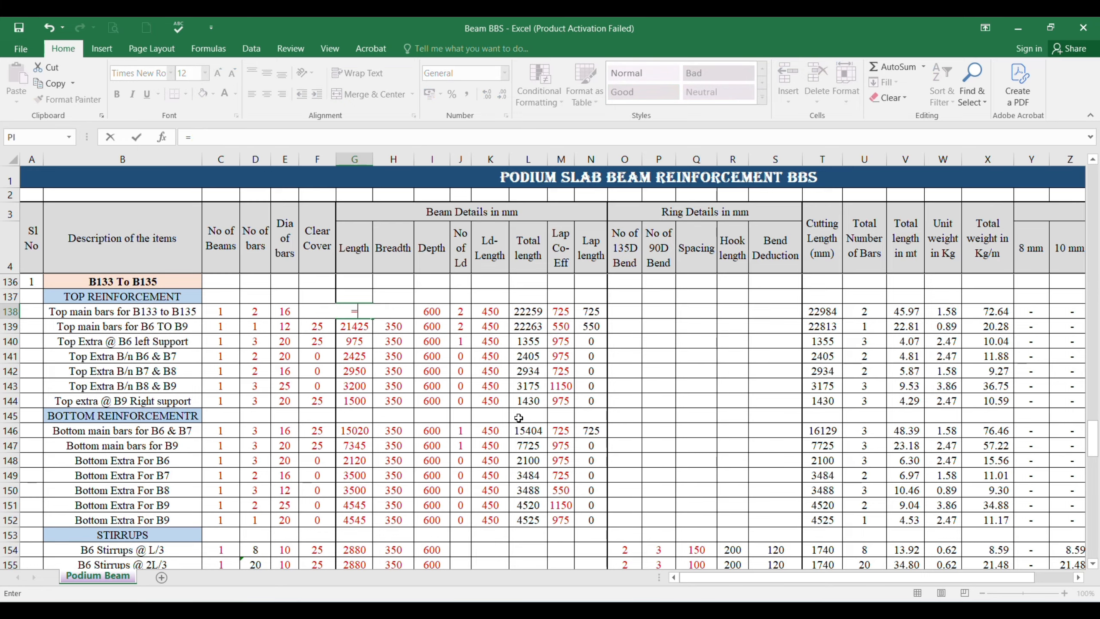
{"action": "type", "text": "7225"}
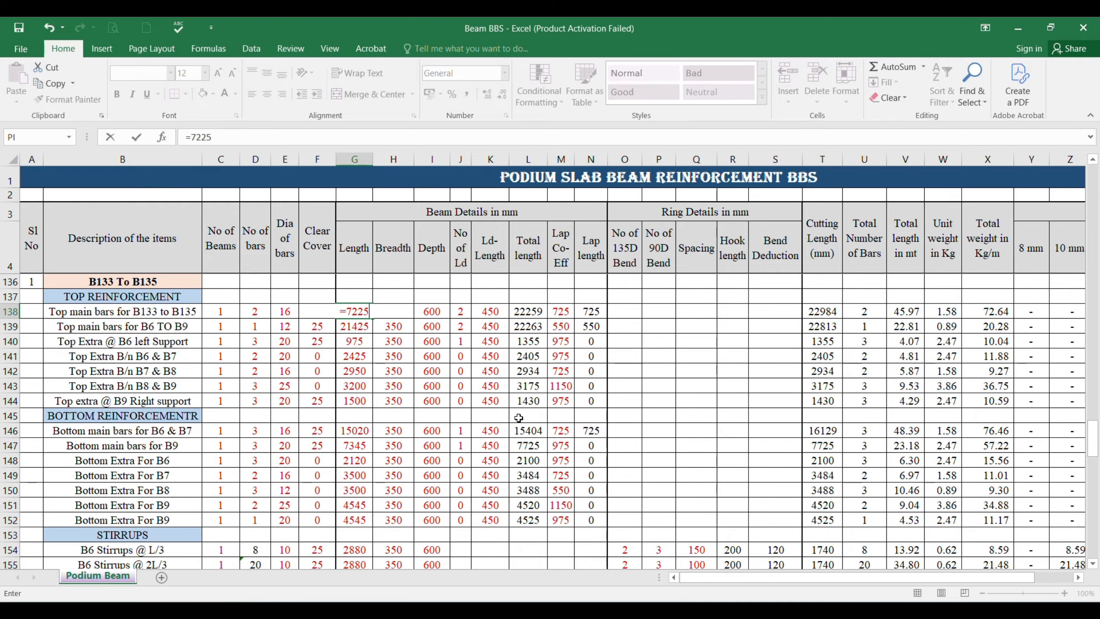
{"action": "key", "text": "Return"}
{"action": "key", "text": "Up"}
{"action": "key", "text": "Right"}
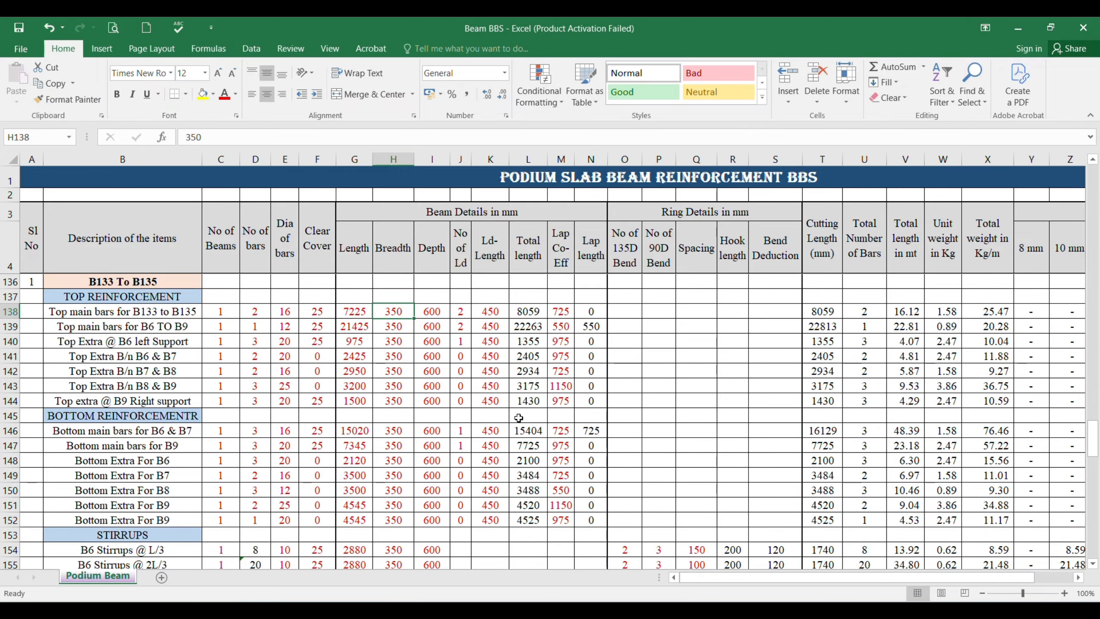
{"action": "type", "text": "200"}
{"action": "key", "text": "Tab"}
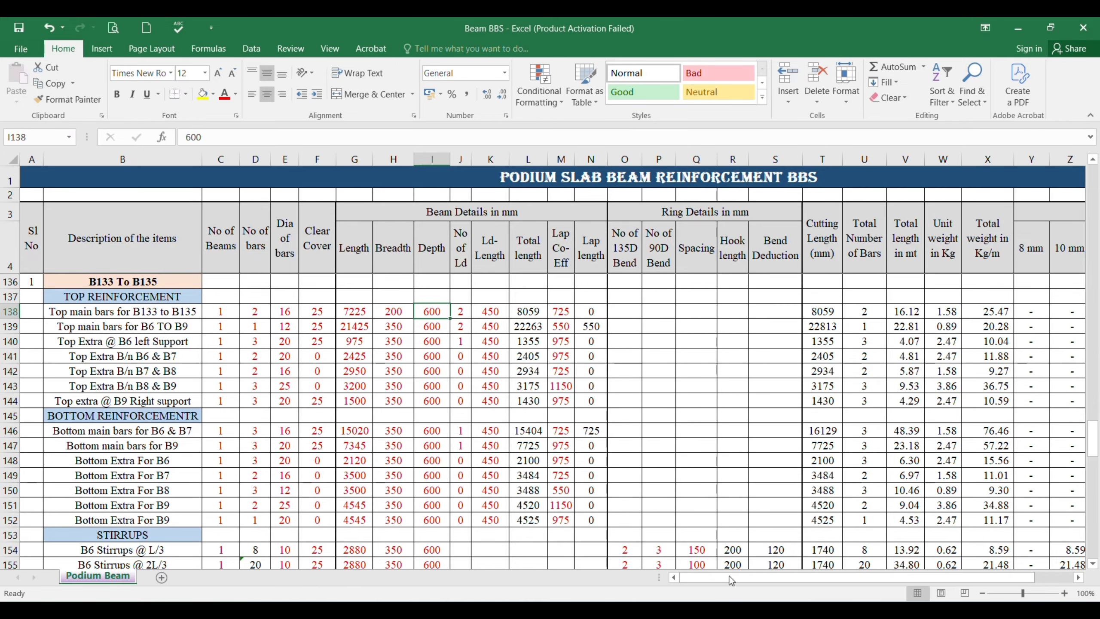
Examine the top bar arrangement and end bends of B133 to B135 in the beam details drawing, and return to the Beam BBS workbook.
{"action": "mouse_move", "coordinate": [779, 587]}
{"action": "left_click", "coordinate": [793, 560]}
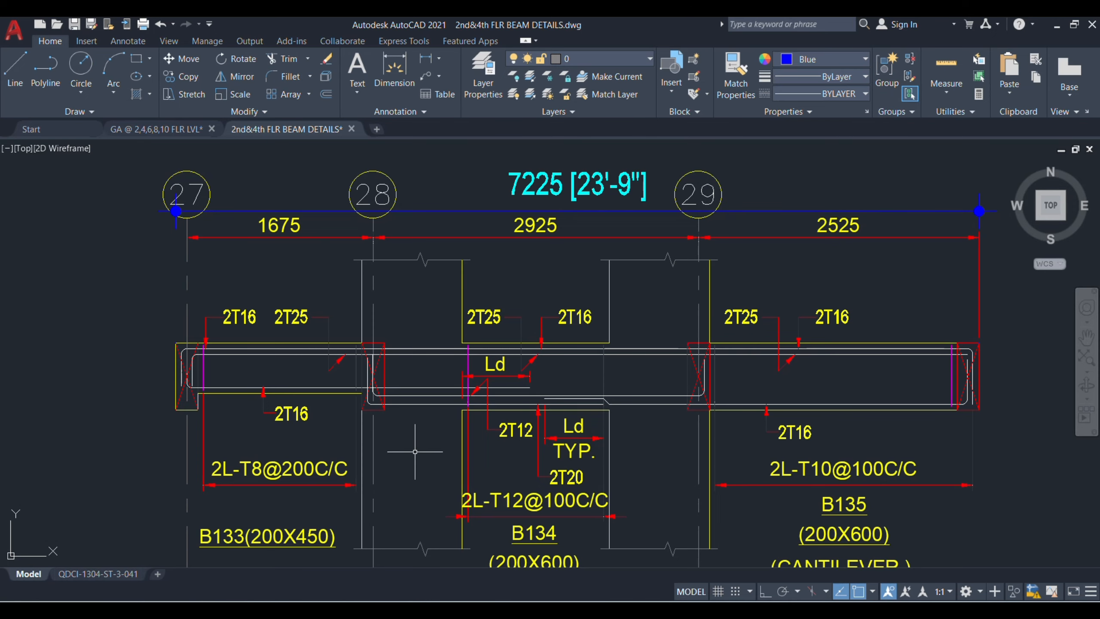
{"action": "middle_click_drag", "start_coordinate": [415, 451], "coordinate": [411, 377]}
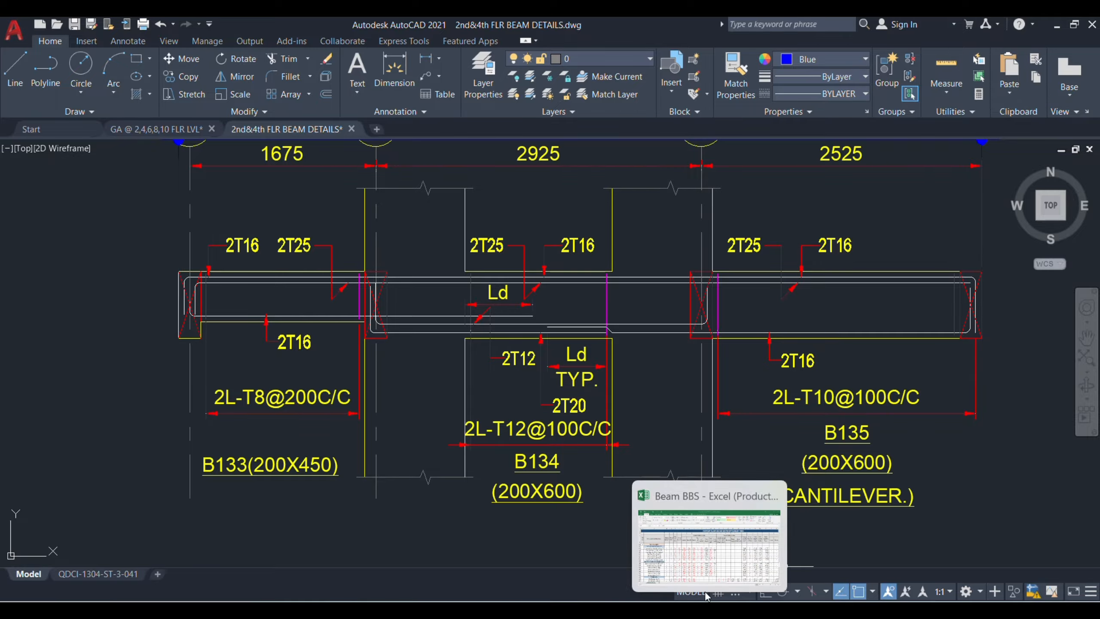
{"action": "left_click", "coordinate": [709, 554]}
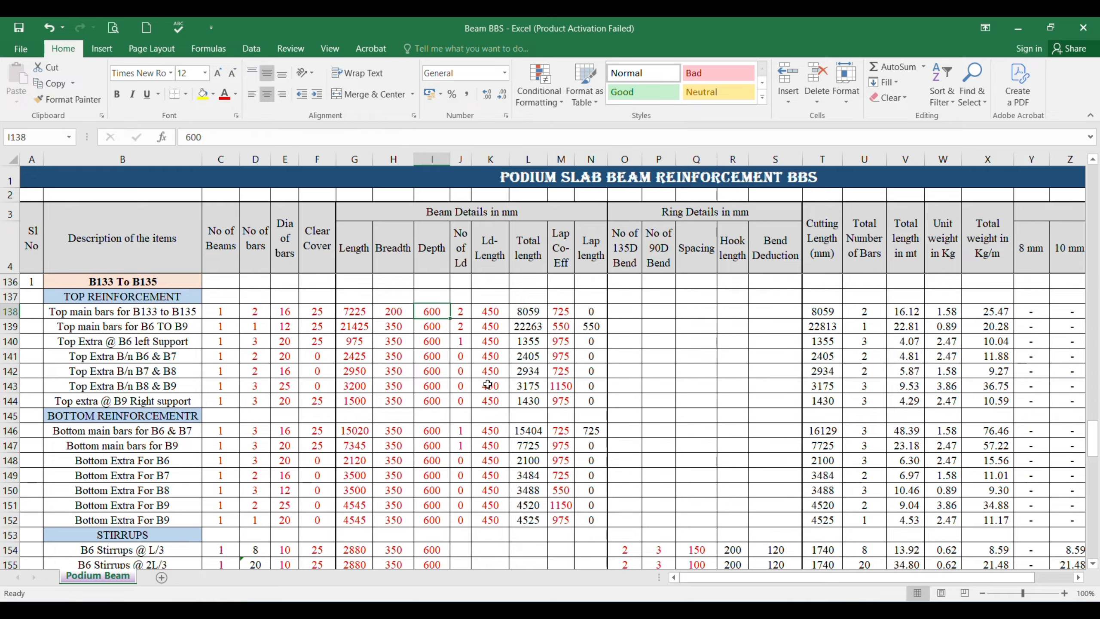
Review the number of Ld, Ld-length, total length and lap coefficient entries of the B133 to B135 top main bars.
{"action": "key", "text": "Right"}
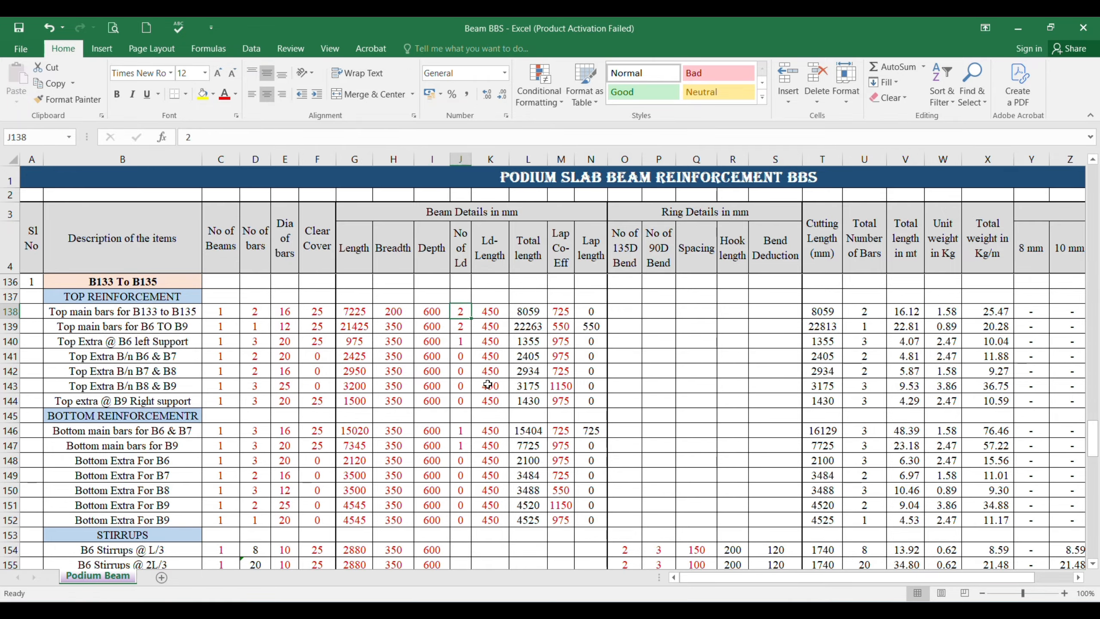
{"action": "key", "text": "Right"}
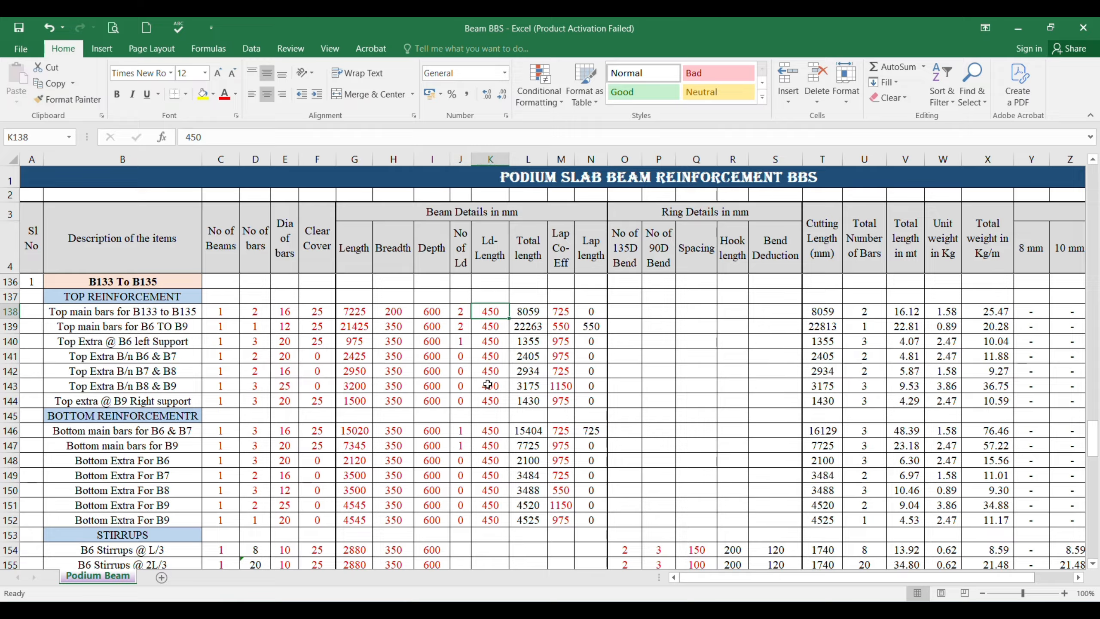
{"action": "key", "text": "Right"}
{"action": "key", "text": "Right"}
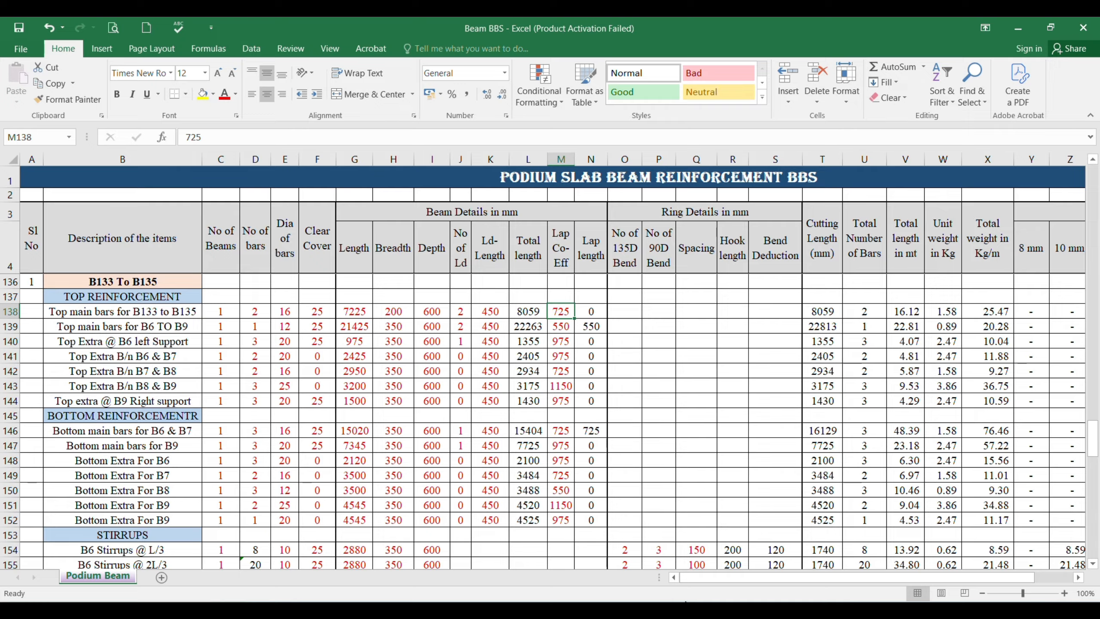
Open layout QDCI-1304-ST-3-040-001 of the GA floor drawing in AutoCAD and find the concrete grade and clear cover in the general notes.
{"action": "mouse_move", "coordinate": [740, 612]}
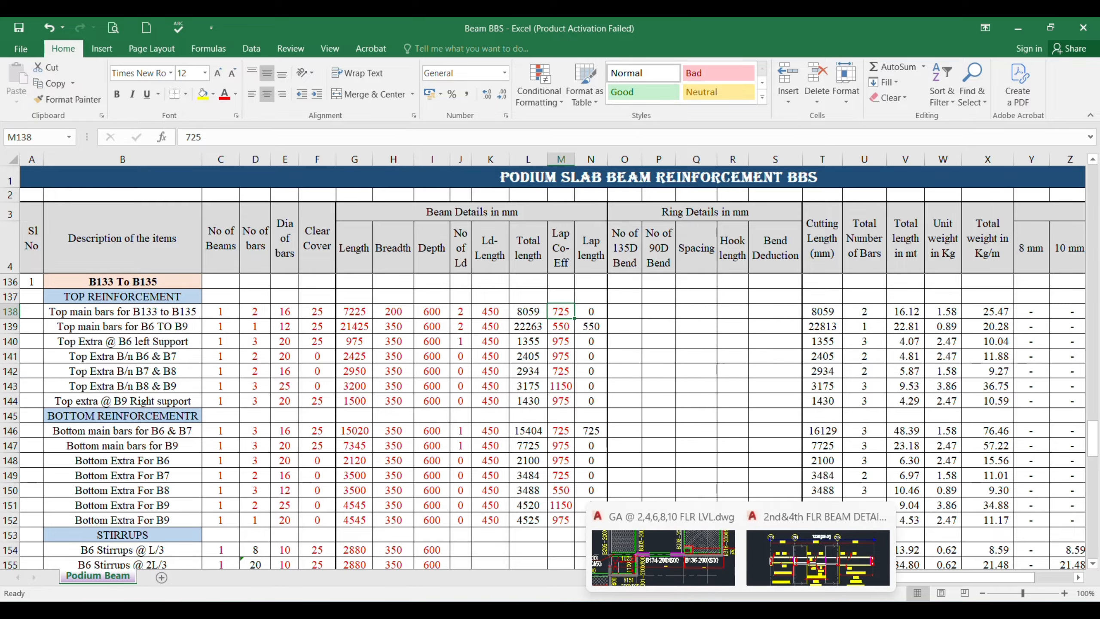
{"action": "left_click", "coordinate": [663, 550]}
{"action": "scroll", "coordinate": [559, 389], "scroll_direction": "down", "scroll_amount": 10}
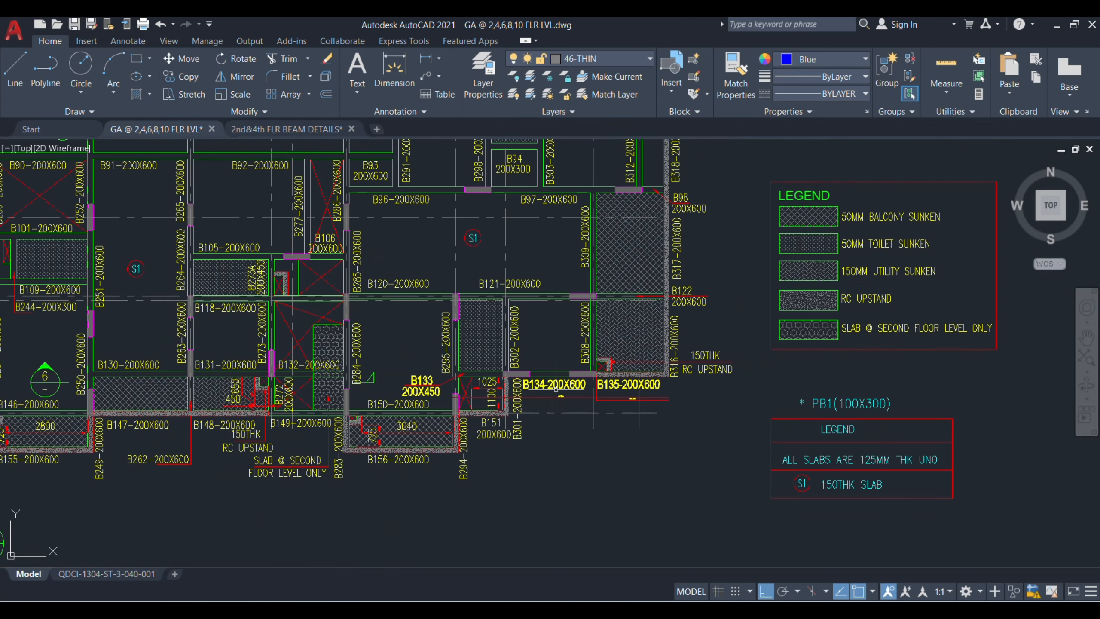
{"action": "scroll", "coordinate": [558, 390], "scroll_direction": "down", "scroll_amount": 3}
{"action": "scroll", "coordinate": [368, 294], "scroll_direction": "up", "scroll_amount": 4}
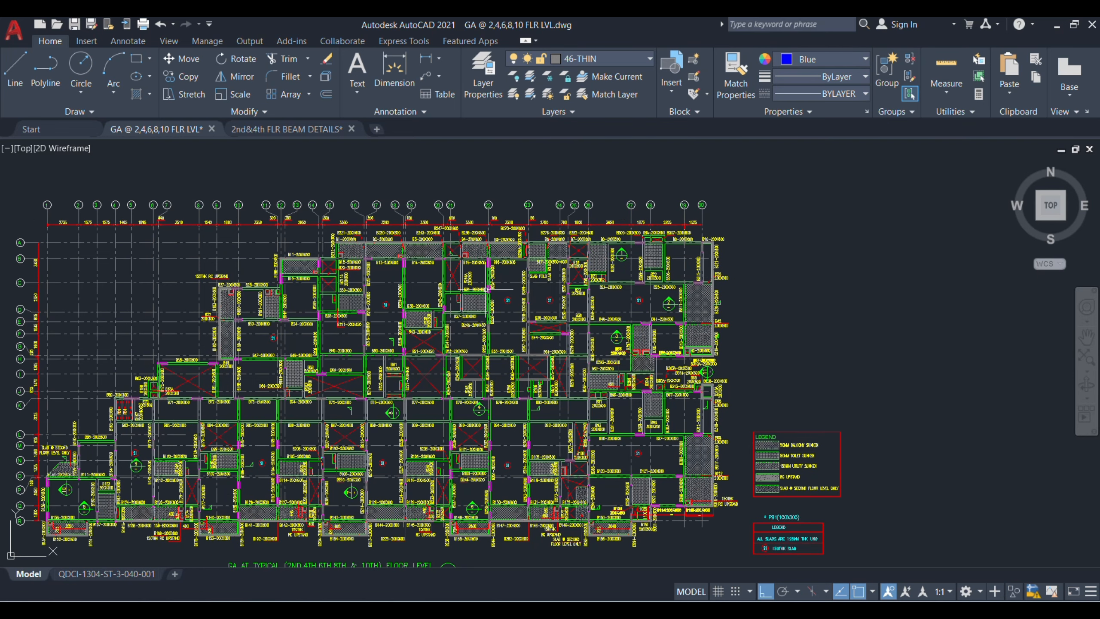
{"action": "left_click", "coordinate": [92, 580]}
{"action": "scroll", "coordinate": [515, 290], "scroll_direction": "down", "scroll_amount": 6}
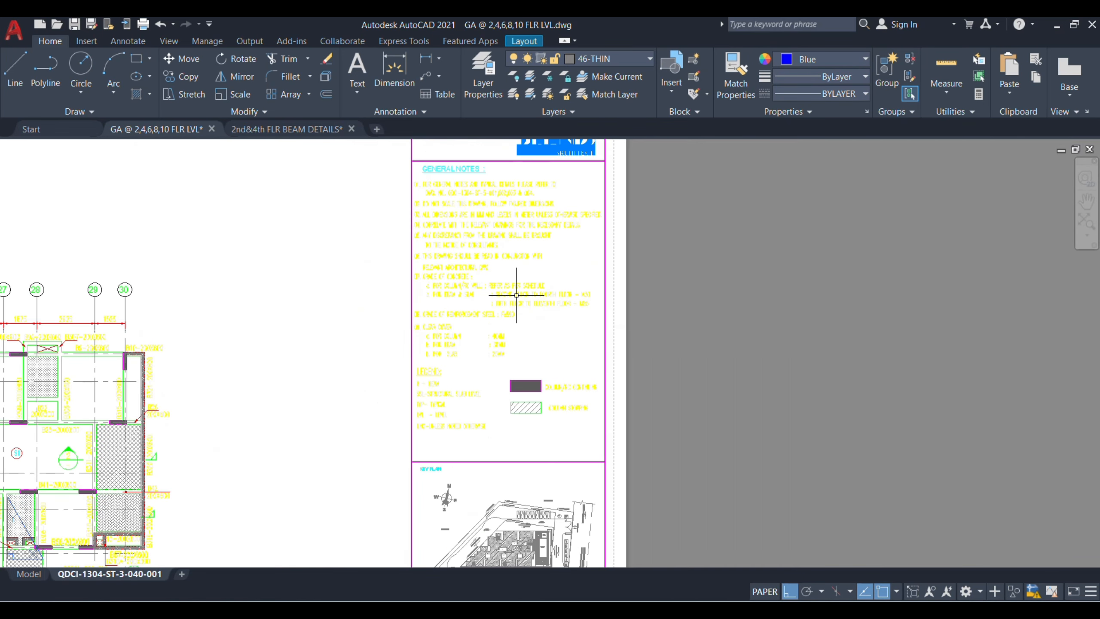
{"action": "scroll", "coordinate": [269, 399], "scroll_direction": "up", "scroll_amount": 3}
{"action": "scroll", "coordinate": [468, 260], "scroll_direction": "down", "scroll_amount": 2}
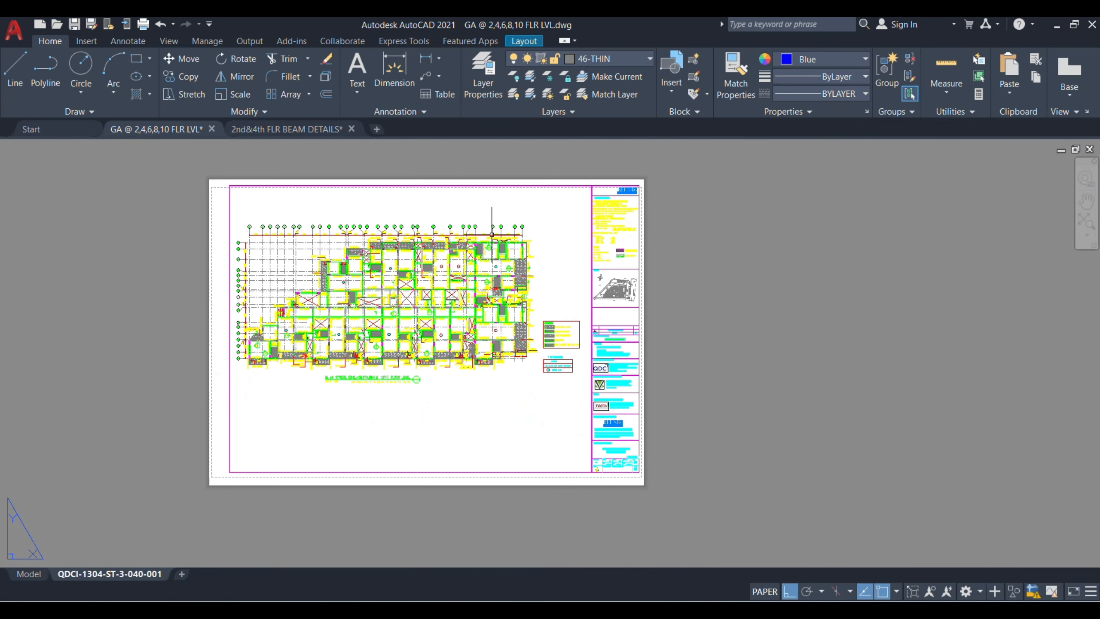
{"action": "scroll", "coordinate": [616, 223], "scroll_direction": "up", "scroll_amount": 5}
{"action": "scroll", "coordinate": [550, 220], "scroll_direction": "up", "scroll_amount": 2}
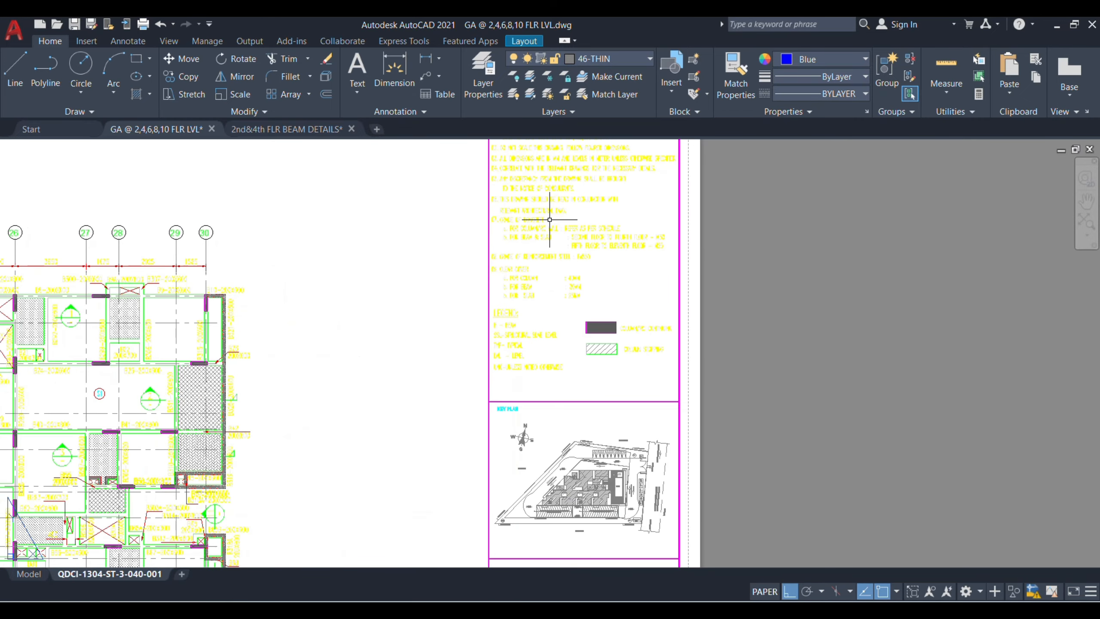
{"action": "scroll", "coordinate": [550, 219], "scroll_direction": "up", "scroll_amount": 4}
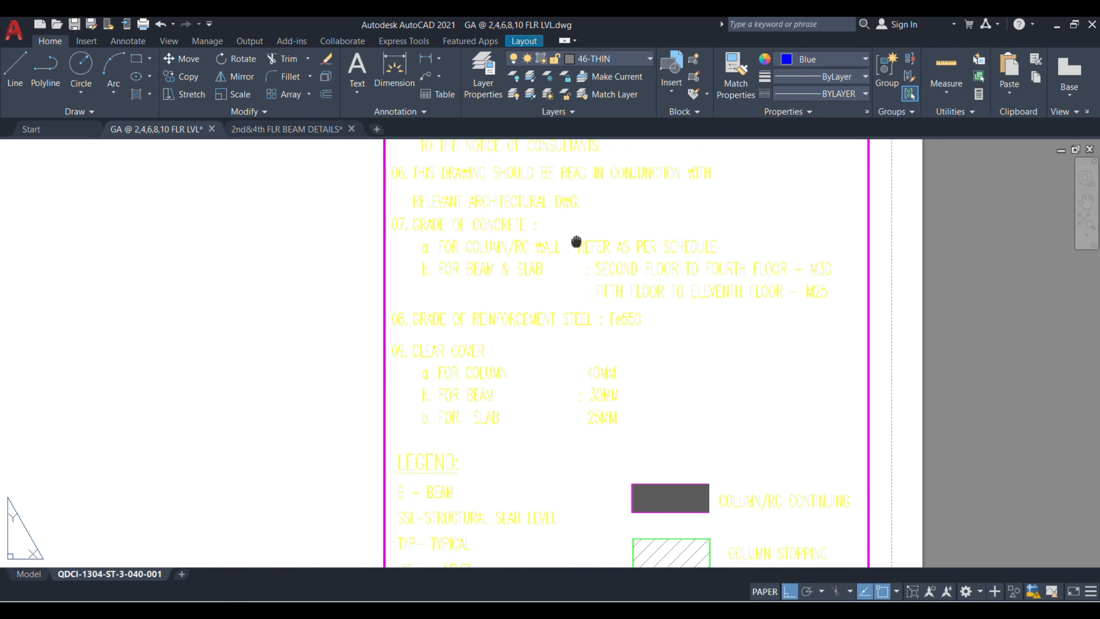
{"action": "middle_click_drag", "start_coordinate": [575, 242], "coordinate": [533, 229]}
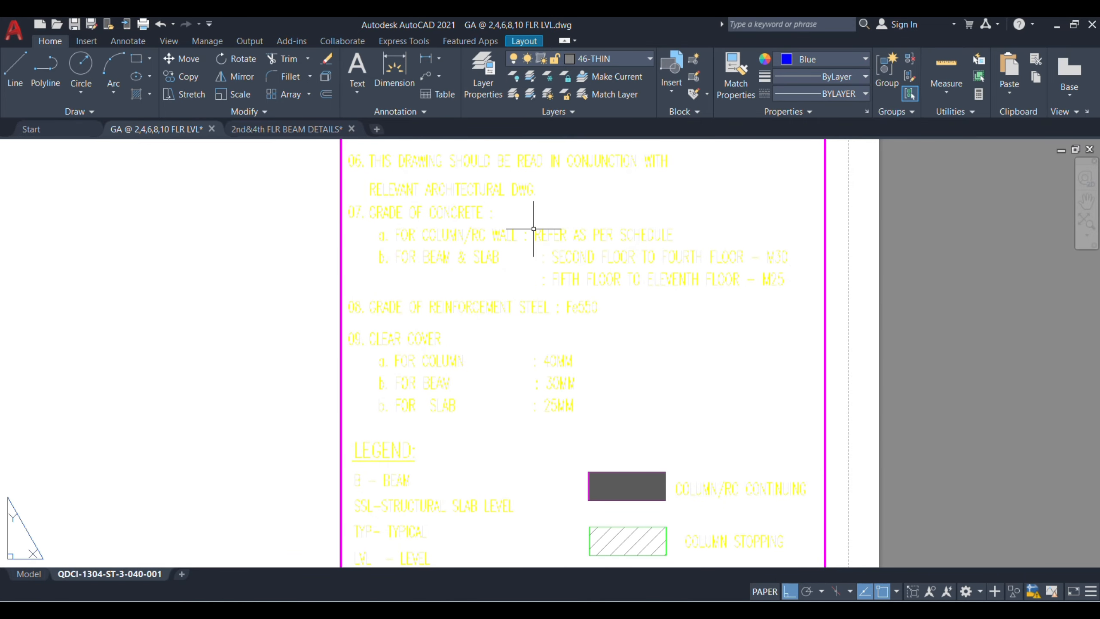
Select the notes from grade of concrete through clear cover for beam and read the beam and slab concrete grade for this floor.
{"action": "left_click", "coordinate": [575, 204]}
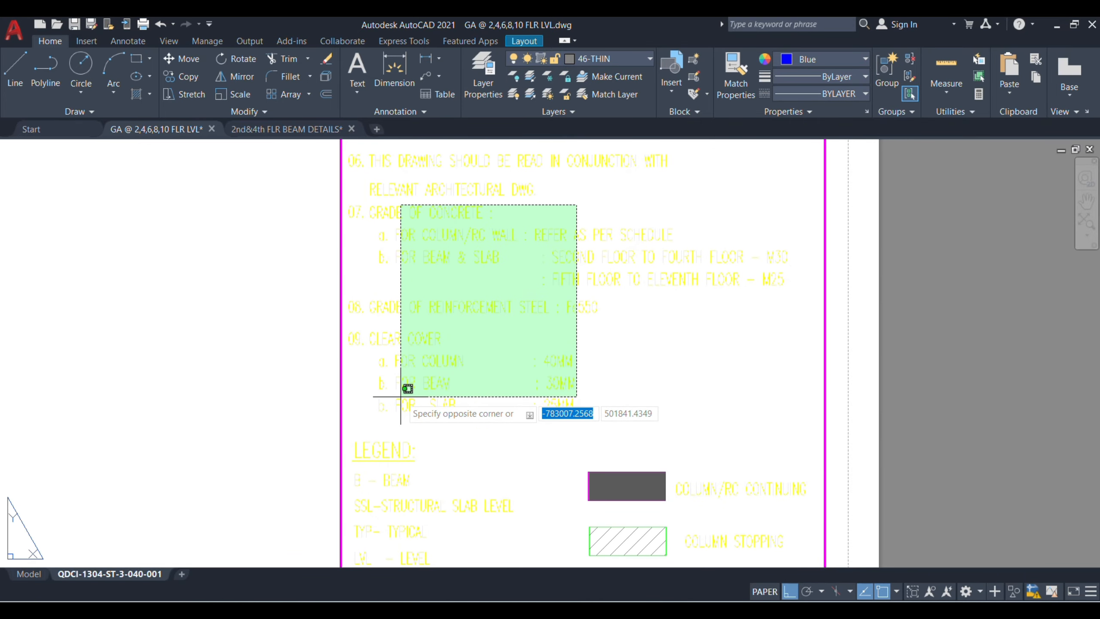
{"action": "left_click", "coordinate": [405, 390]}
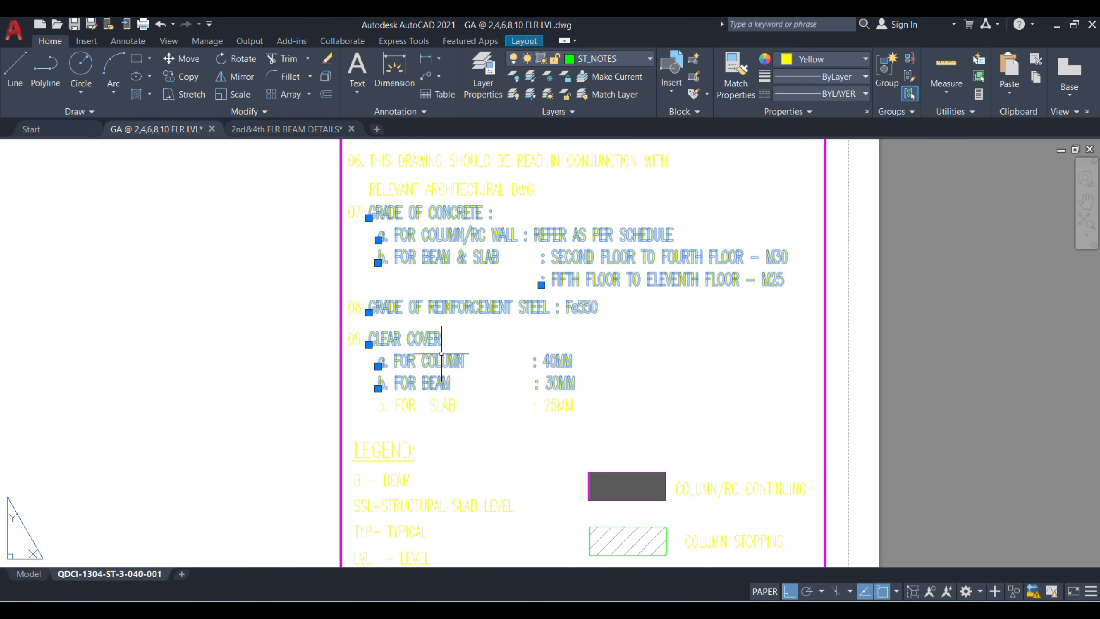
{"action": "scroll", "coordinate": [543, 213], "scroll_direction": "up", "scroll_amount": 2}
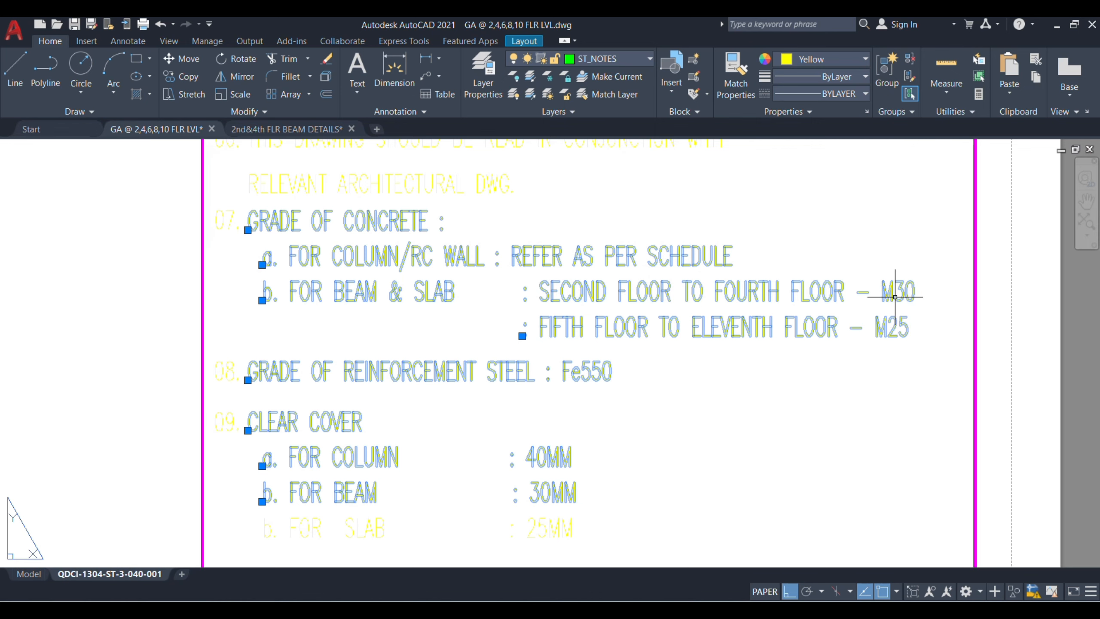
{"action": "scroll", "coordinate": [893, 291], "scroll_direction": "down", "scroll_amount": 8}
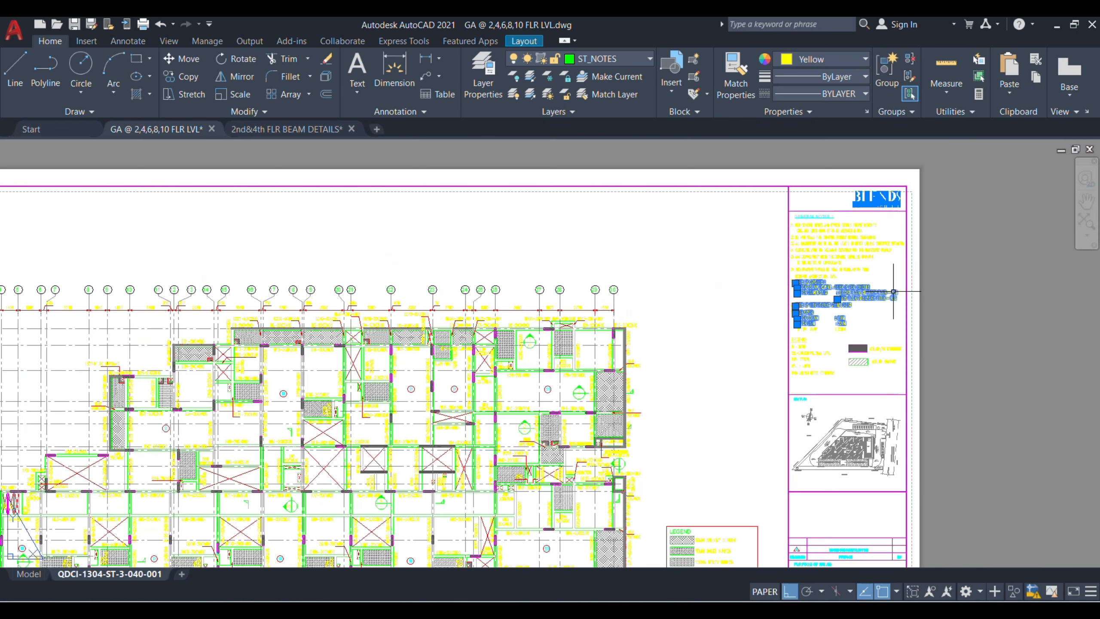
In the beam details drawing, look up the M30 value for 16 mm bars in the BAR IN TENSION table and return to beams B133 to B135.
{"action": "left_click", "coordinate": [282, 129]}
{"action": "scroll", "coordinate": [394, 368], "scroll_direction": "down", "scroll_amount": 6}
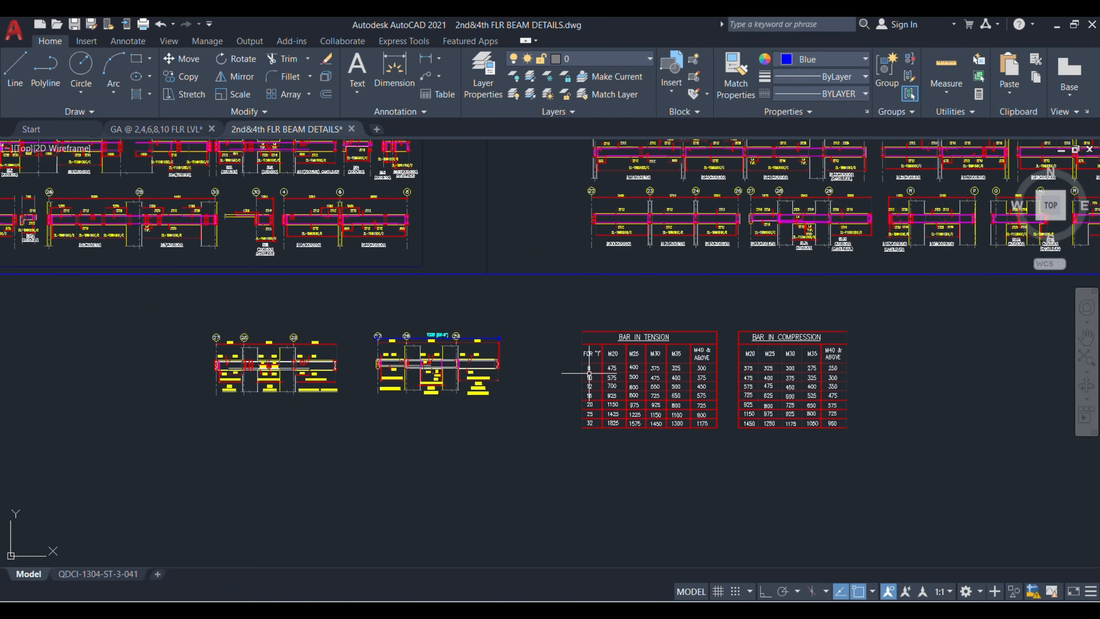
{"action": "scroll", "coordinate": [675, 394], "scroll_direction": "up", "scroll_amount": 4}
{"action": "scroll", "coordinate": [675, 395], "scroll_direction": "up", "scroll_amount": 3}
{"action": "scroll", "coordinate": [667, 381], "scroll_direction": "down", "scroll_amount": 3}
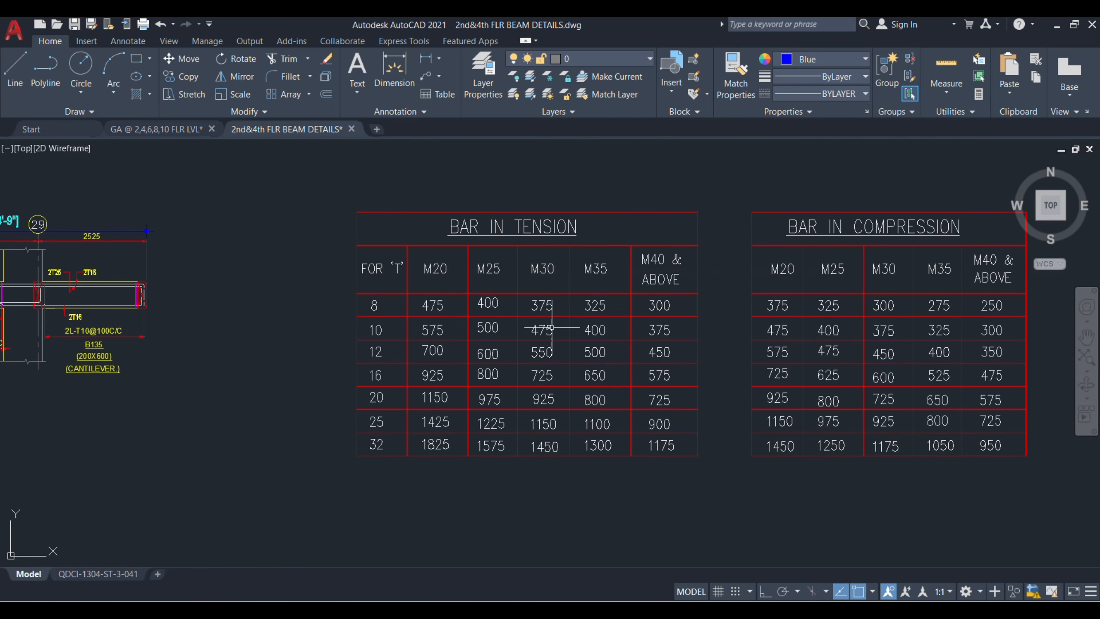
{"action": "middle_click_drag", "start_coordinate": [658, 355], "coordinate": [597, 342]}
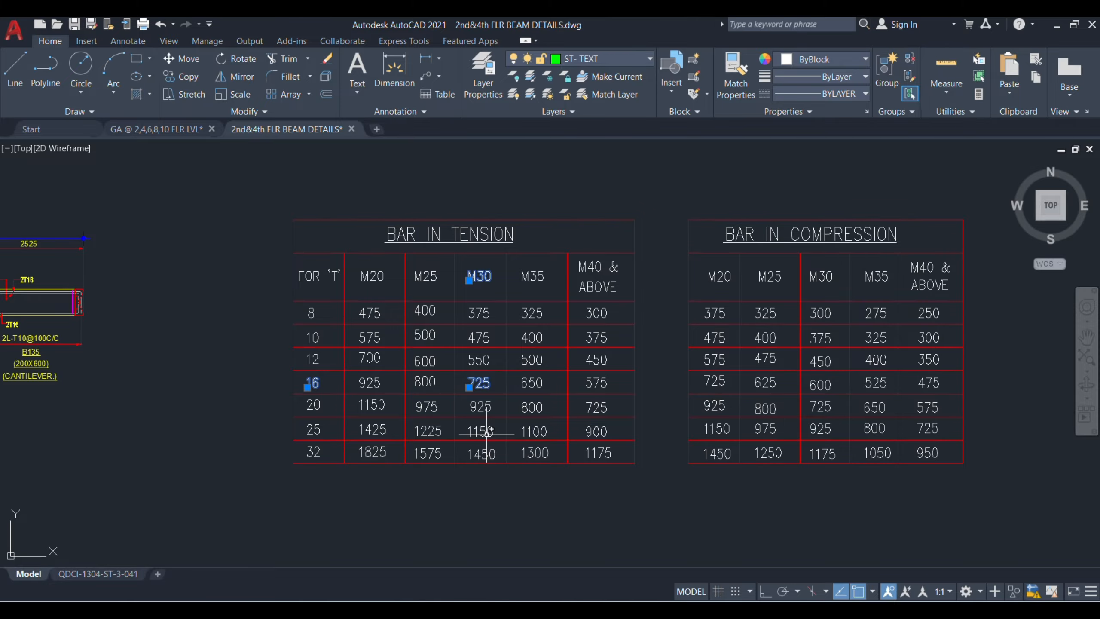
{"action": "scroll", "coordinate": [488, 431], "scroll_direction": "down", "scroll_amount": 5}
{"action": "scroll", "coordinate": [737, 381], "scroll_direction": "up", "scroll_amount": 8}
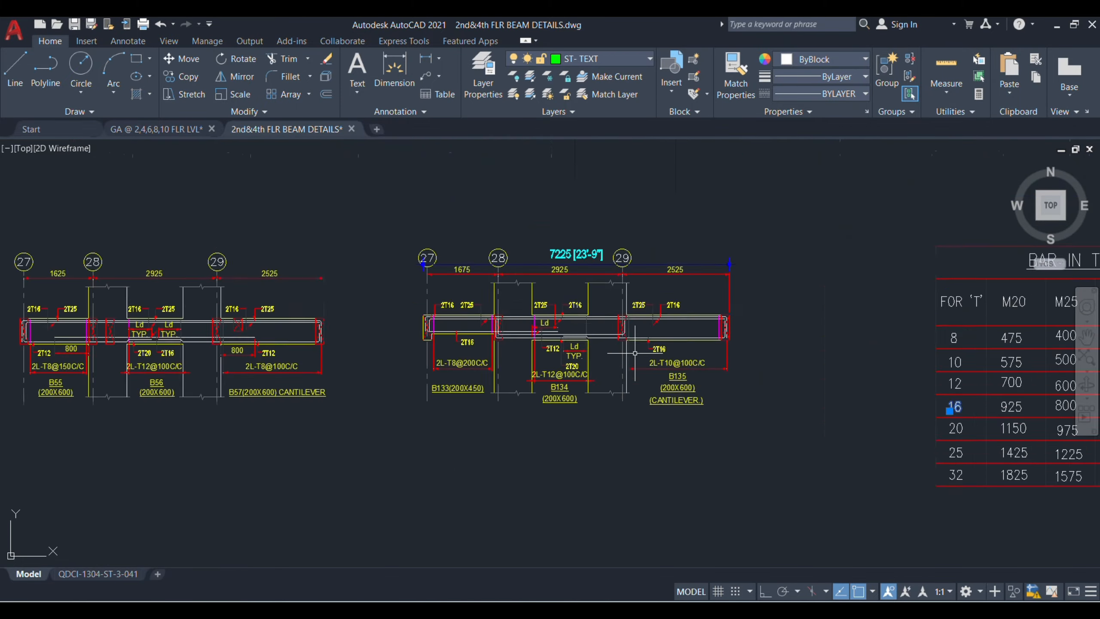
Switch from the AutoCAD beam details to the Beam BBS workbook and set the description in B139 to "Top Extra bars for B133 to B135".
{"action": "scroll", "coordinate": [587, 291], "scroll_direction": "up", "scroll_amount": 2}
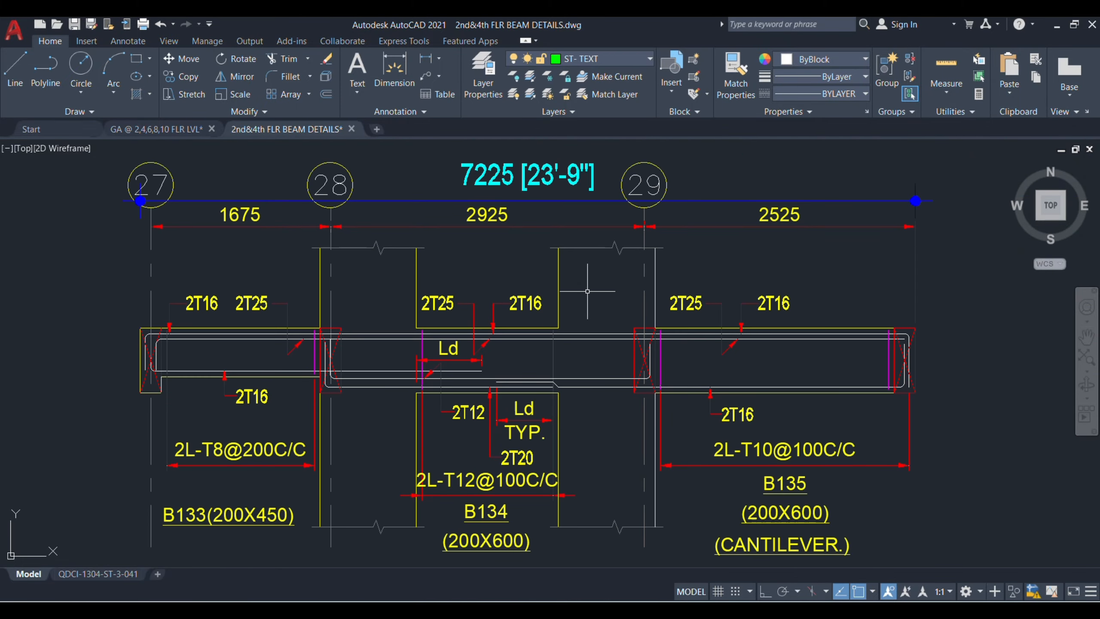
{"action": "key", "text": "alt+Tab"}
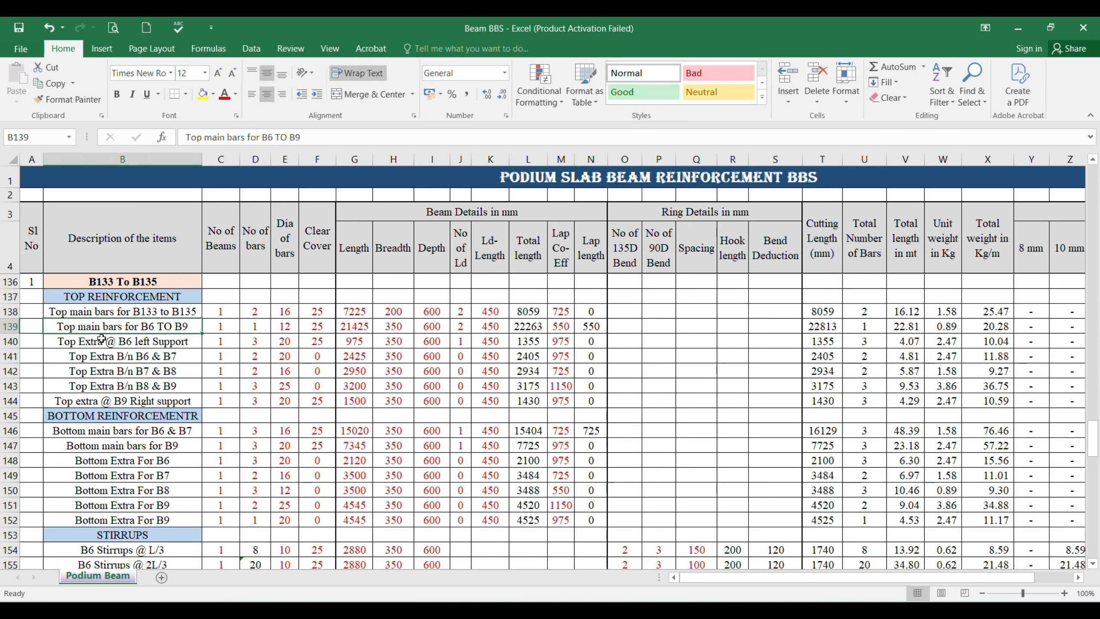
{"action": "type", "text": "Top main bars for B133 to B135"}
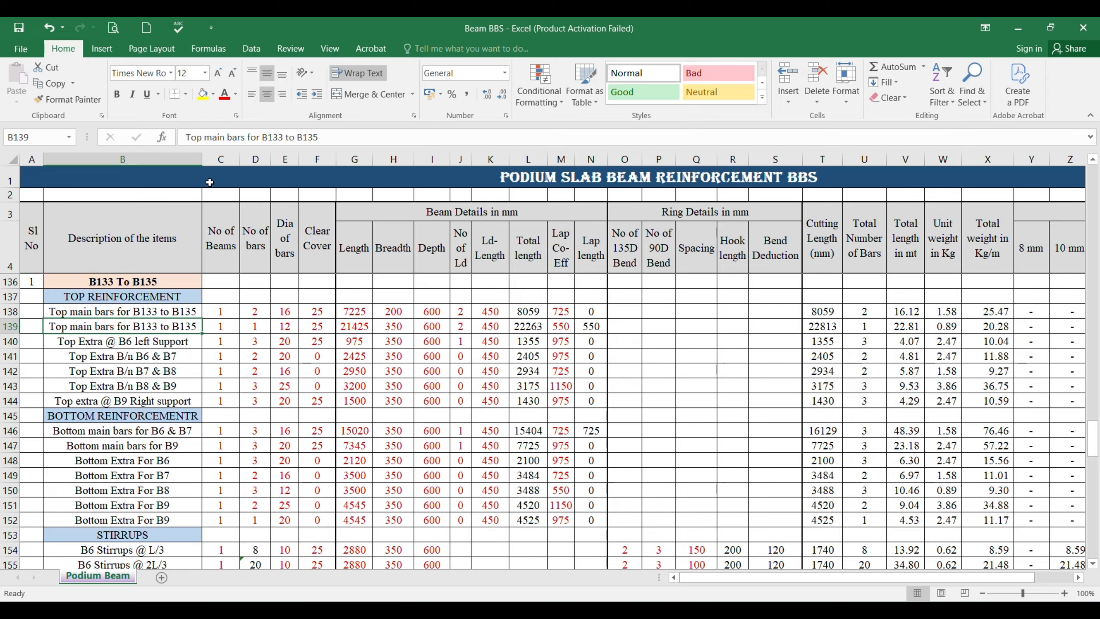
{"action": "left_click", "coordinate": [223, 137]}
{"action": "key", "text": "BackSpace"}
{"action": "key", "text": "BackSpace"}
{"action": "key", "text": "BackSpace"}
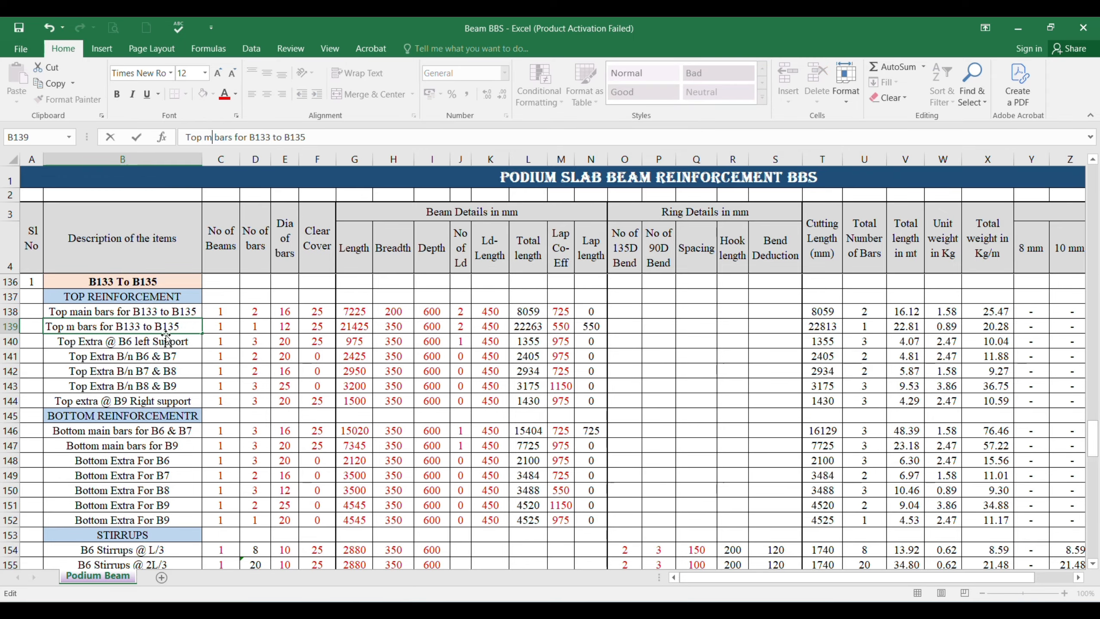
{"action": "key", "text": "BackSpace"}
{"action": "type", "text": "Extra"}
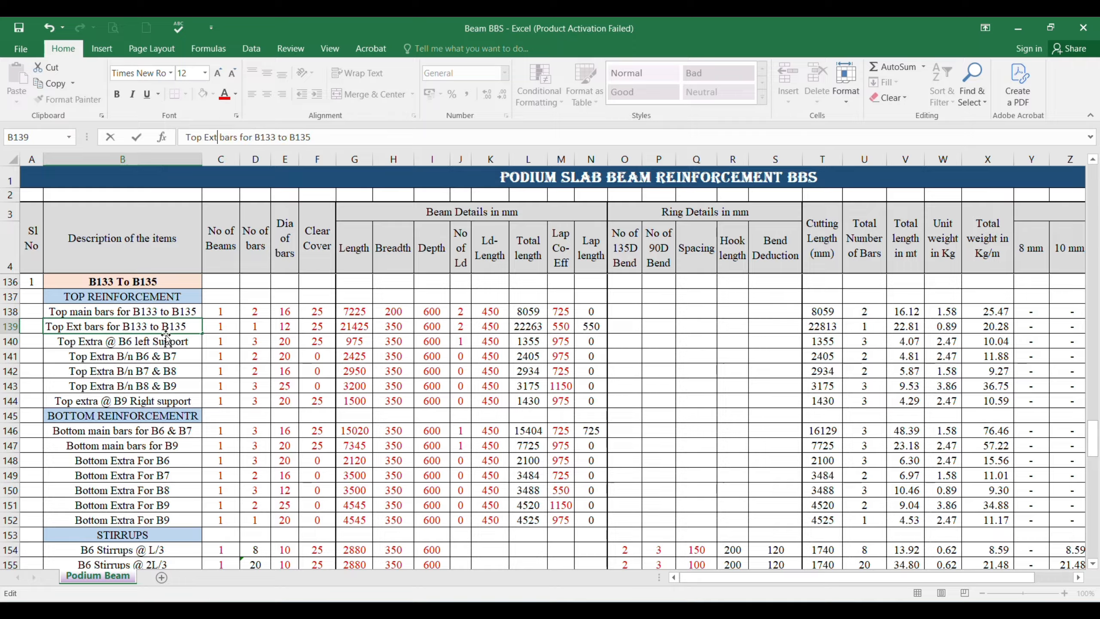
{"action": "key", "text": "Return"}
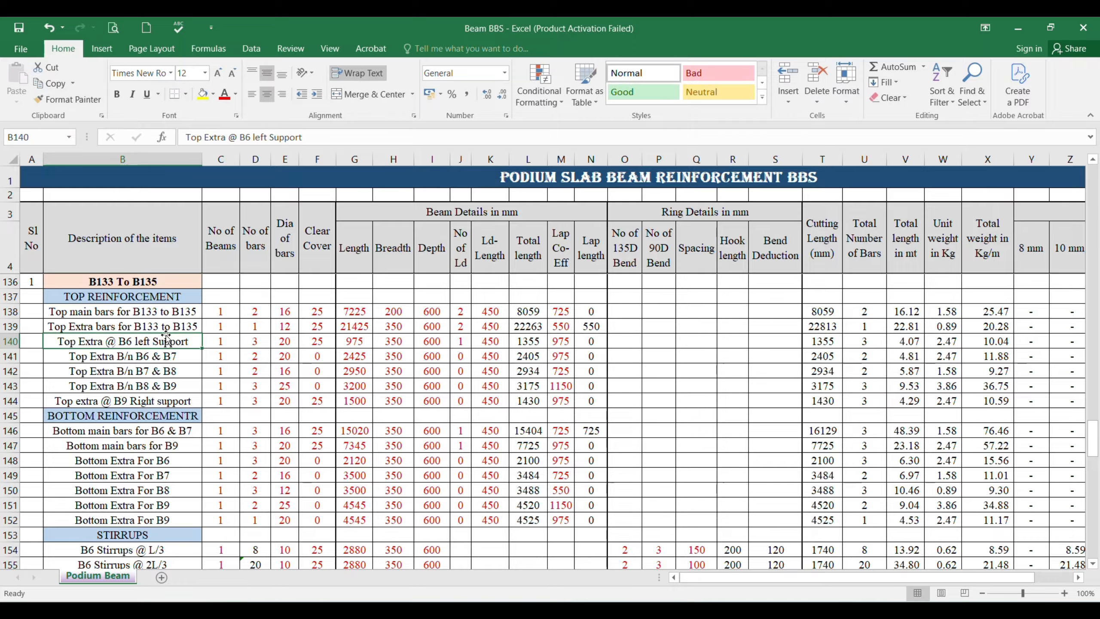
Set the number of bars to 2 and the bar diameter to 25 for the B133 to B135 top extra bars.
{"action": "key", "text": "Up"}
{"action": "key", "text": "Right"}
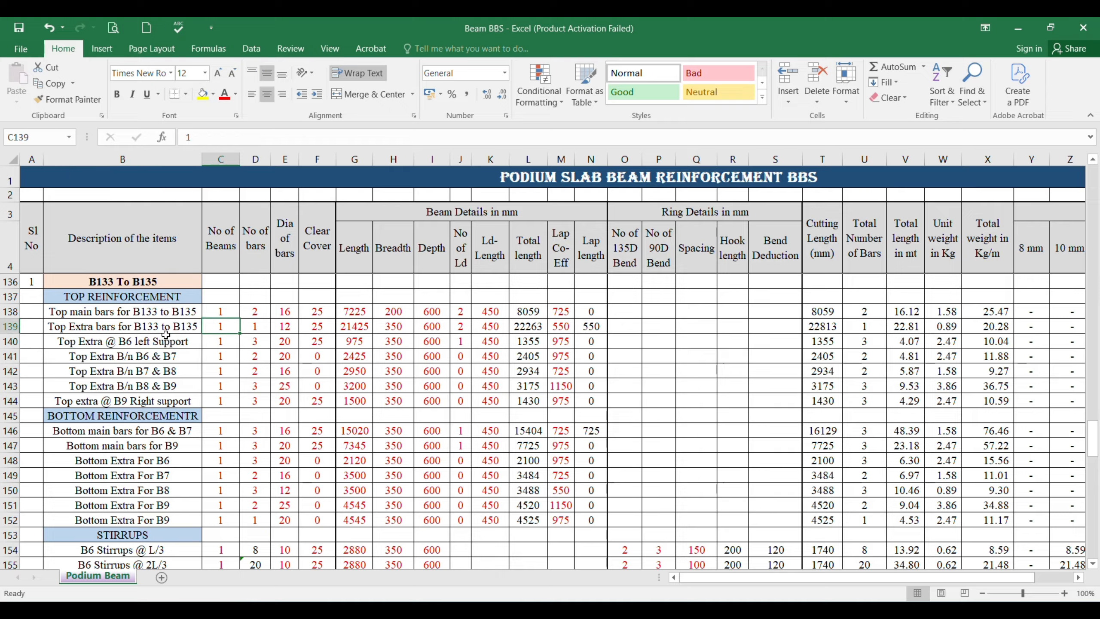
{"action": "key", "text": "Right"}
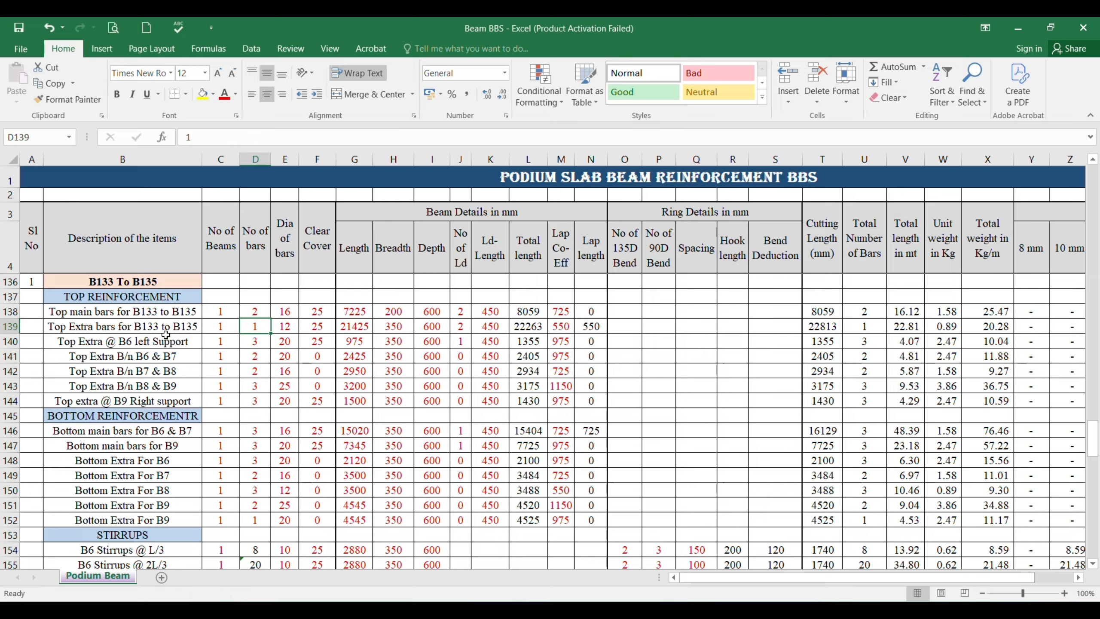
{"action": "type", "text": "2"}
{"action": "key", "text": "Right"}
{"action": "type", "text": "25"}
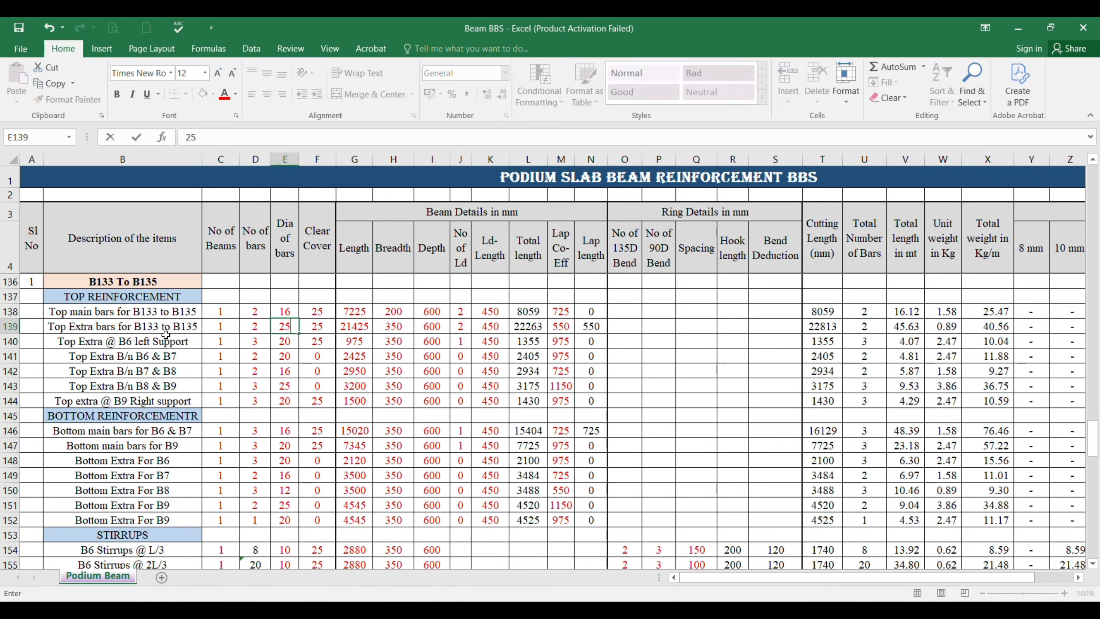
{"action": "key", "text": "Right"}
Set the beam length to 7225 and the breadth to 200 for the B133 to B135 top extra bars.
{"action": "key", "text": "Right"}
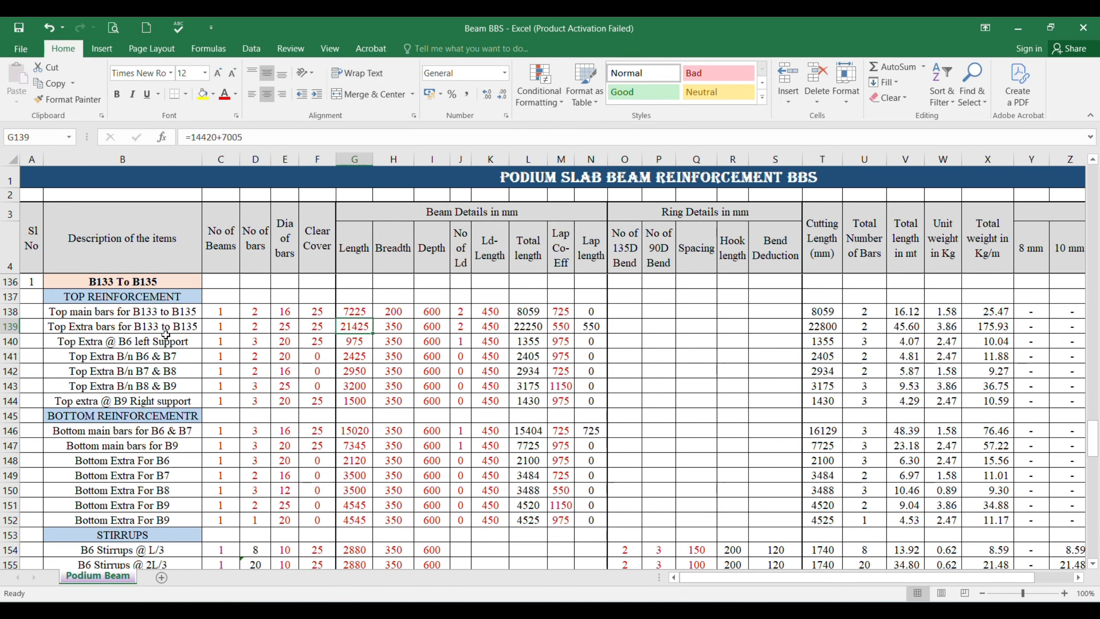
{"action": "type", "text": "7225"}
{"action": "key", "text": "Right"}
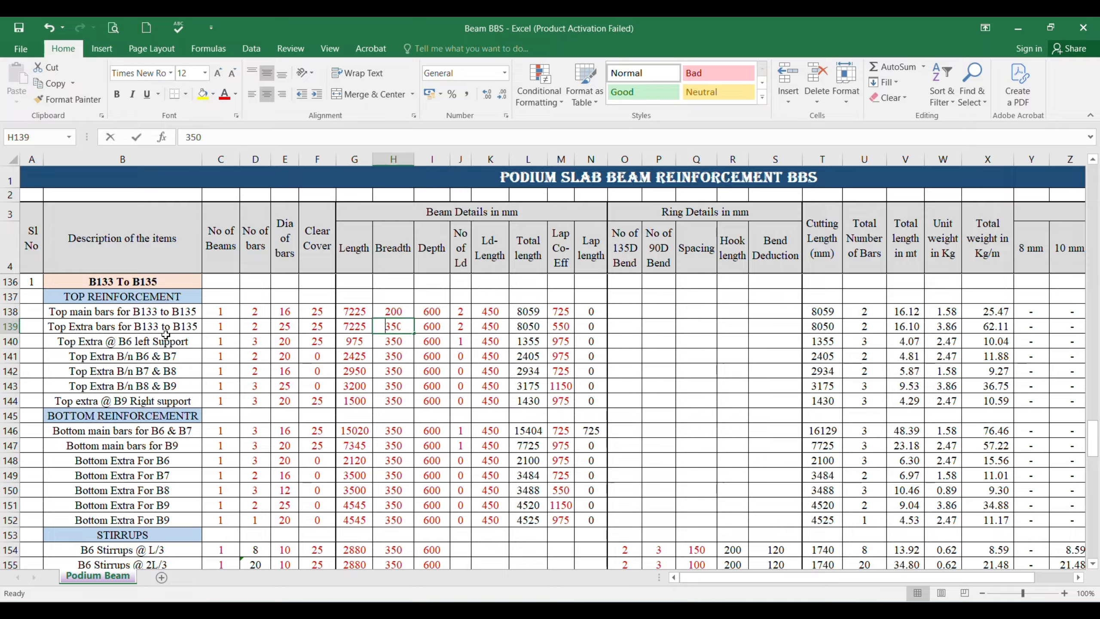
{"action": "type", "text": "200"}
{"action": "key", "text": "Right"}
{"action": "key", "text": "Right"}
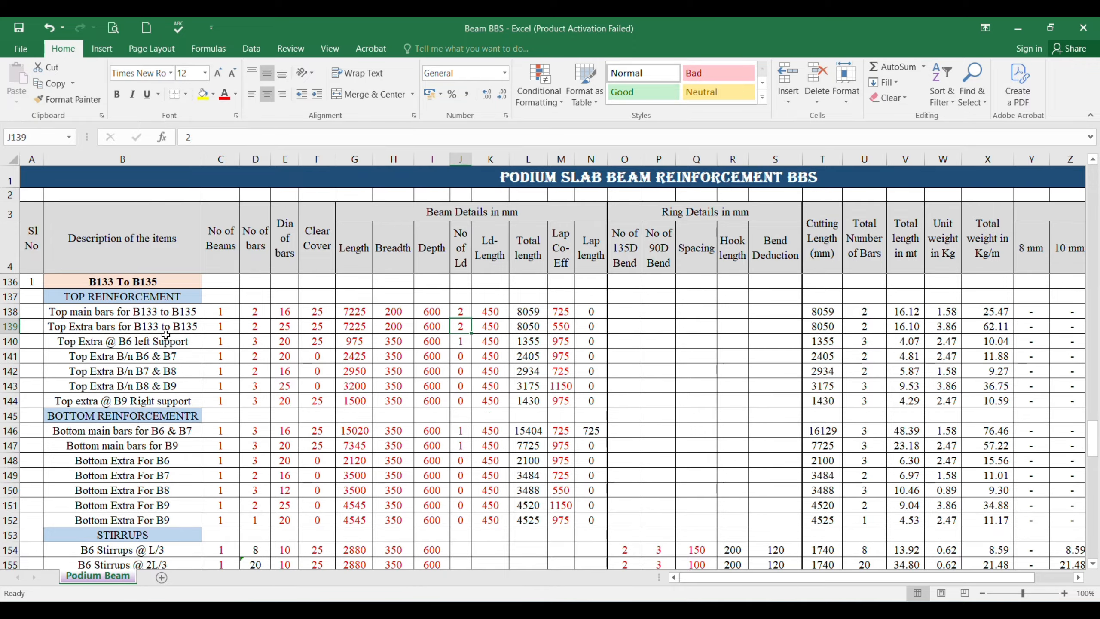
Set the lap coefficient of the B133 to B135 top extra bars to 1150.
{"action": "key", "text": "Right"}
{"action": "key", "text": "Right"}
{"action": "key", "text": "Right"}
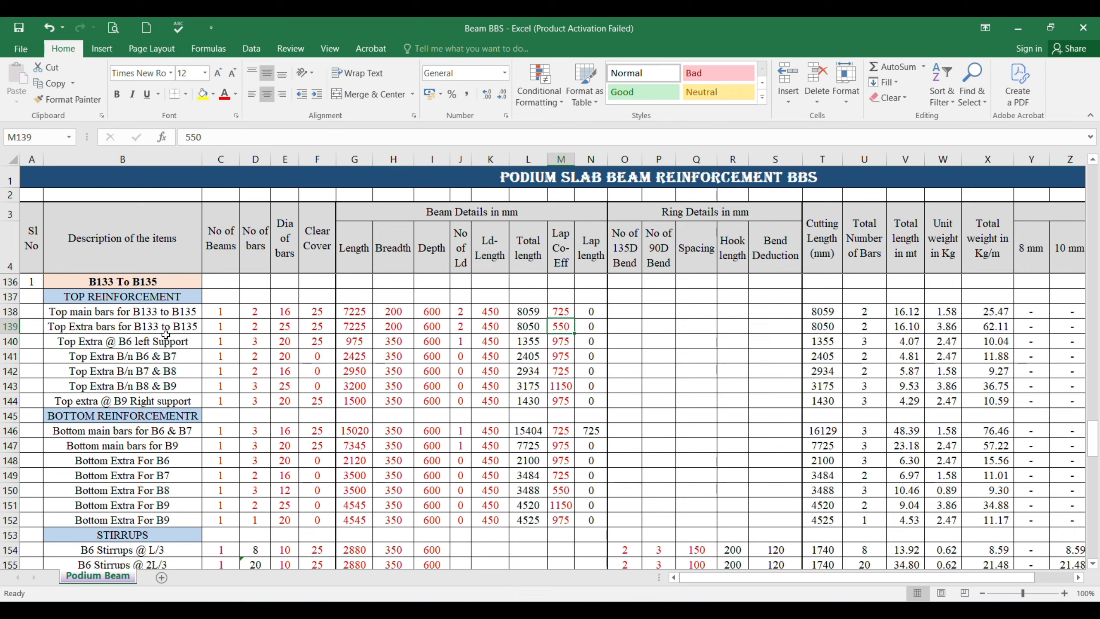
{"action": "type", "text": "115"}
{"action": "key", "text": "Return"}
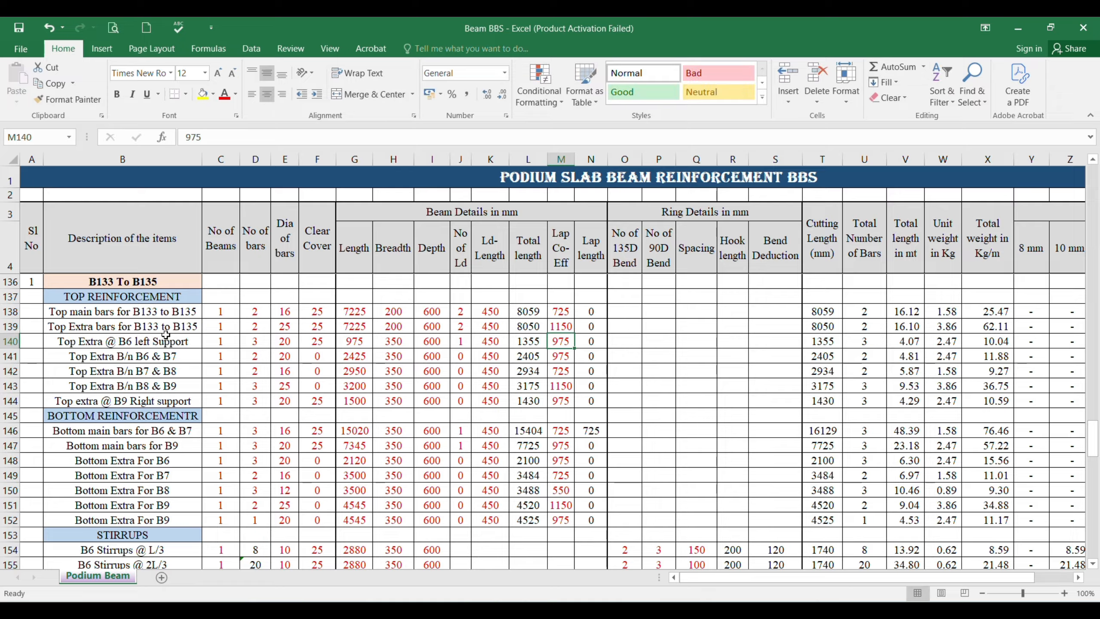
Check the top bars in the AutoCAD beam details and delete the leftover B6 to B9 top extra rows 140 to 144 from the schedule.
{"action": "key", "text": "Left"}
{"action": "key", "text": "Left"}
{"action": "key", "text": "Left"}
{"action": "key", "text": "Left"}
{"action": "key", "text": "Left"}
{"action": "key", "text": "Left"}
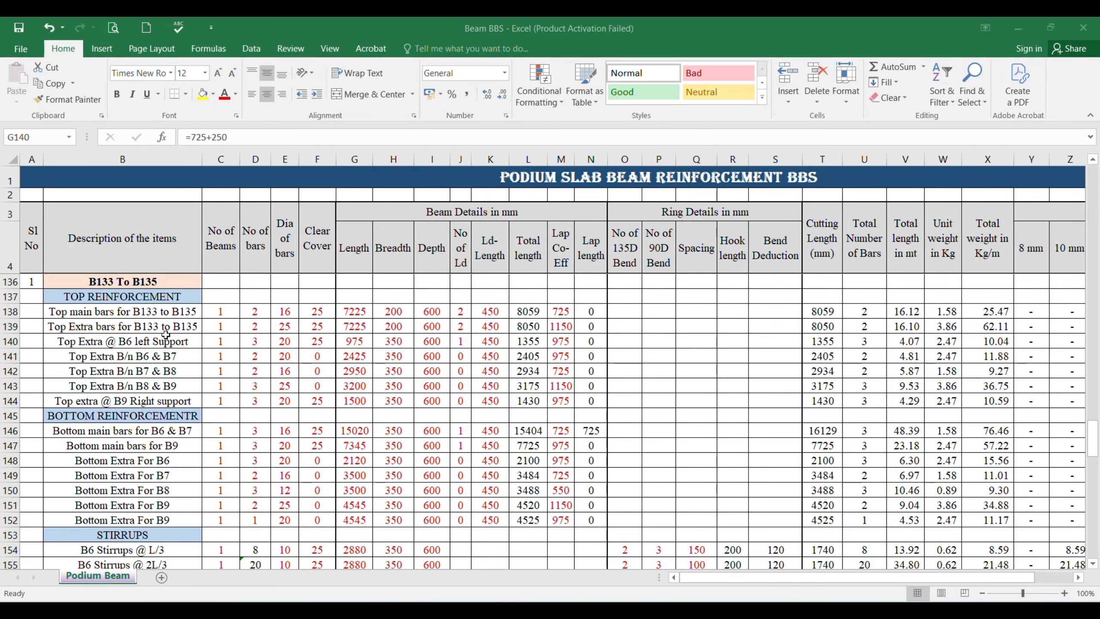
{"action": "key", "text": "alt+Tab"}
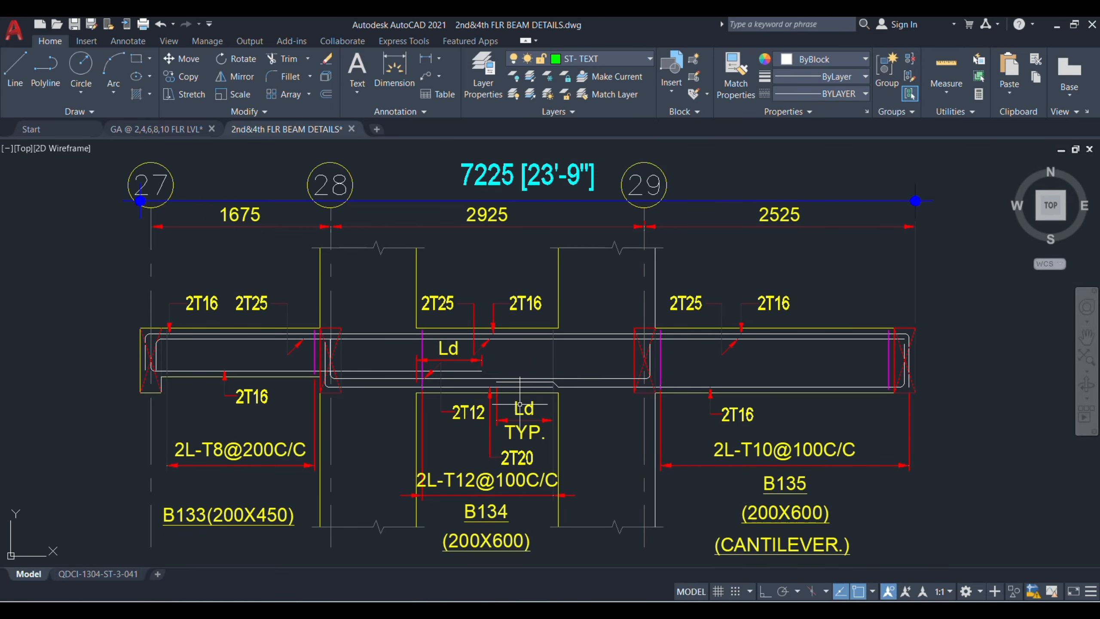
{"action": "key", "text": "alt+Tab"}
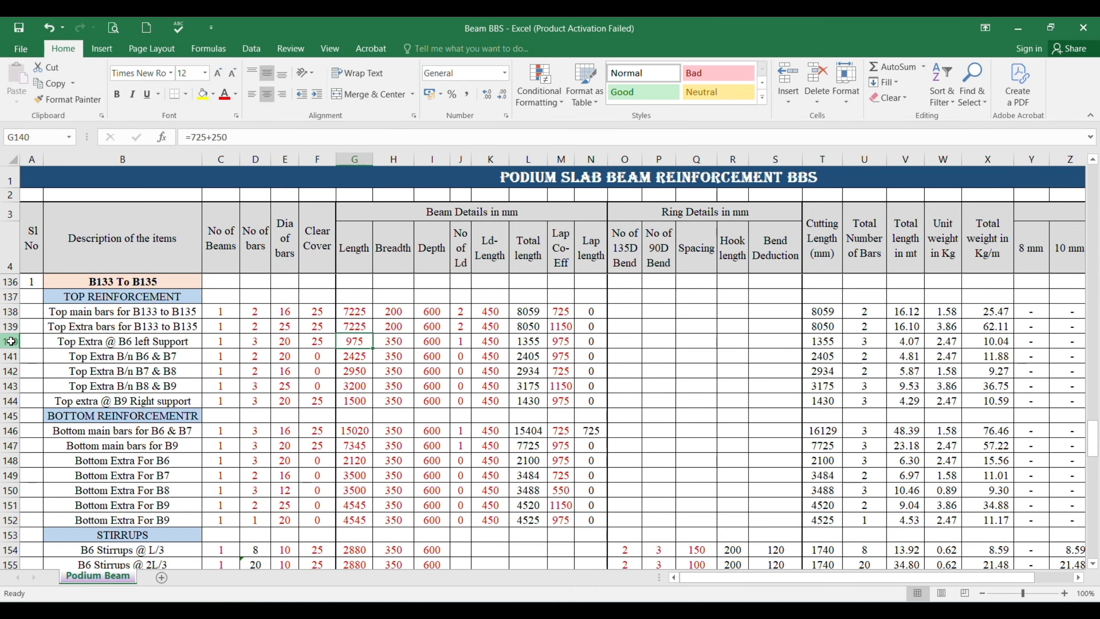
{"action": "left_click_drag", "start_coordinate": [10, 341], "coordinate": [17, 397]}
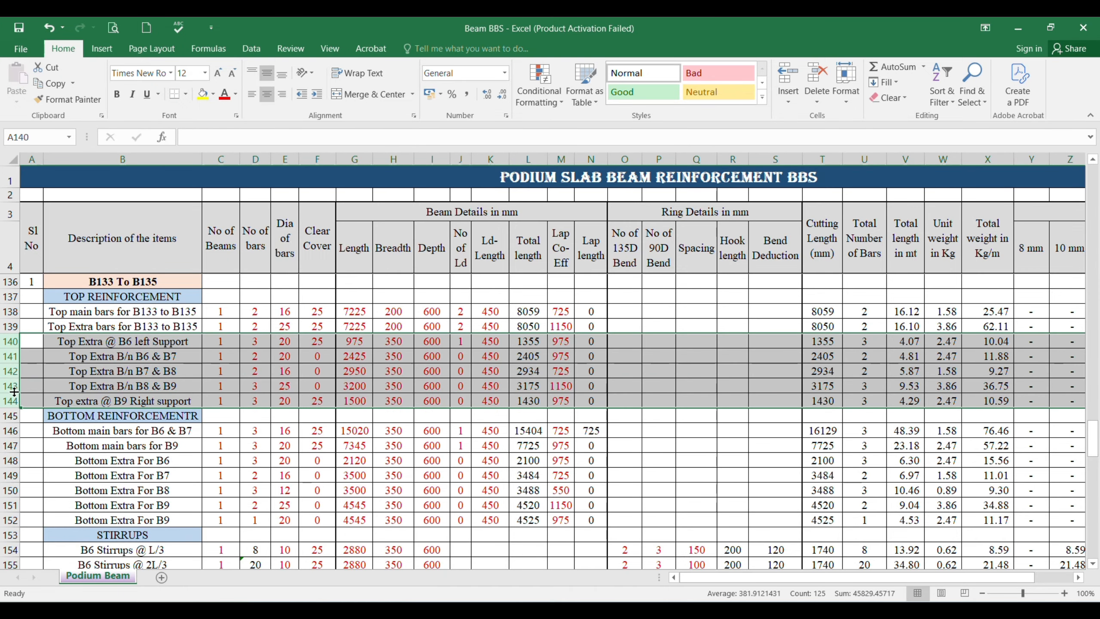
{"action": "right_click", "coordinate": [12, 393]}
{"action": "left_click", "coordinate": [41, 291]}
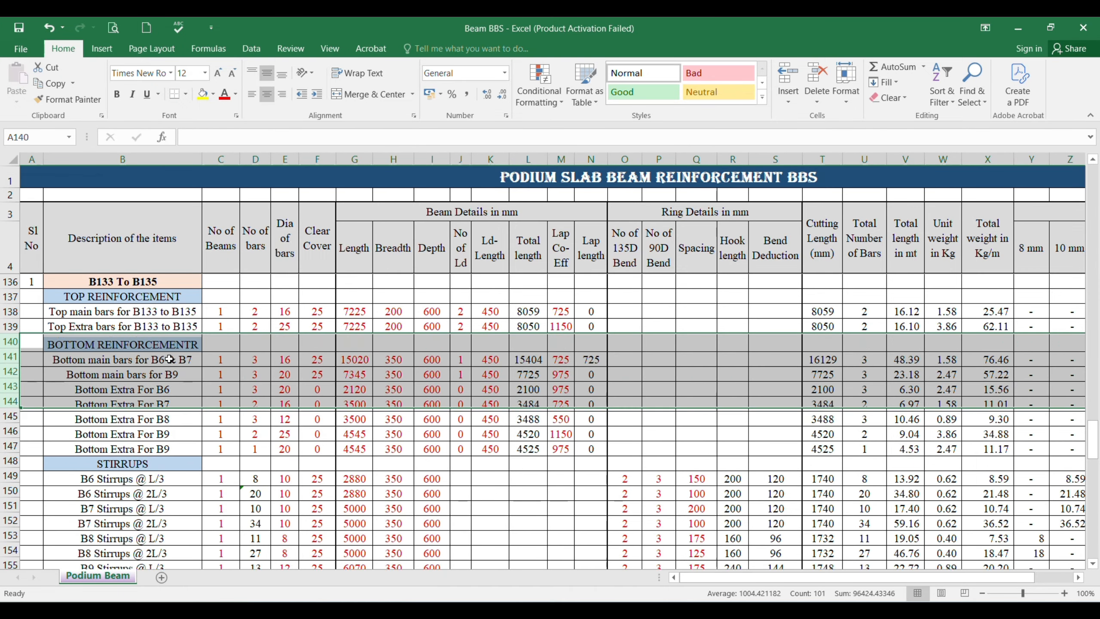
Change the description of the first bottom reinforcement row, B141, to "Bottom main bars for B133".
{"action": "left_click", "coordinate": [160, 367]}
{"action": "left_click", "coordinate": [123, 356]}
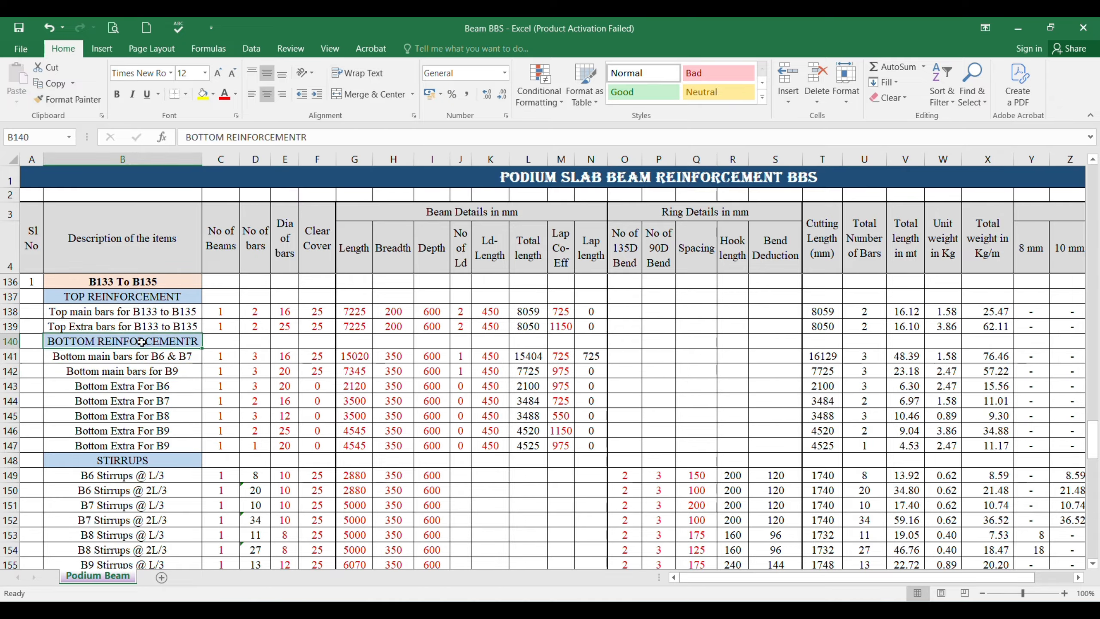
{"action": "left_click", "coordinate": [321, 138]}
{"action": "key", "text": "BackSpace"}
{"action": "key", "text": "BackSpace"}
{"action": "key", "text": "BackSpace"}
{"action": "key", "text": "BackSpace"}
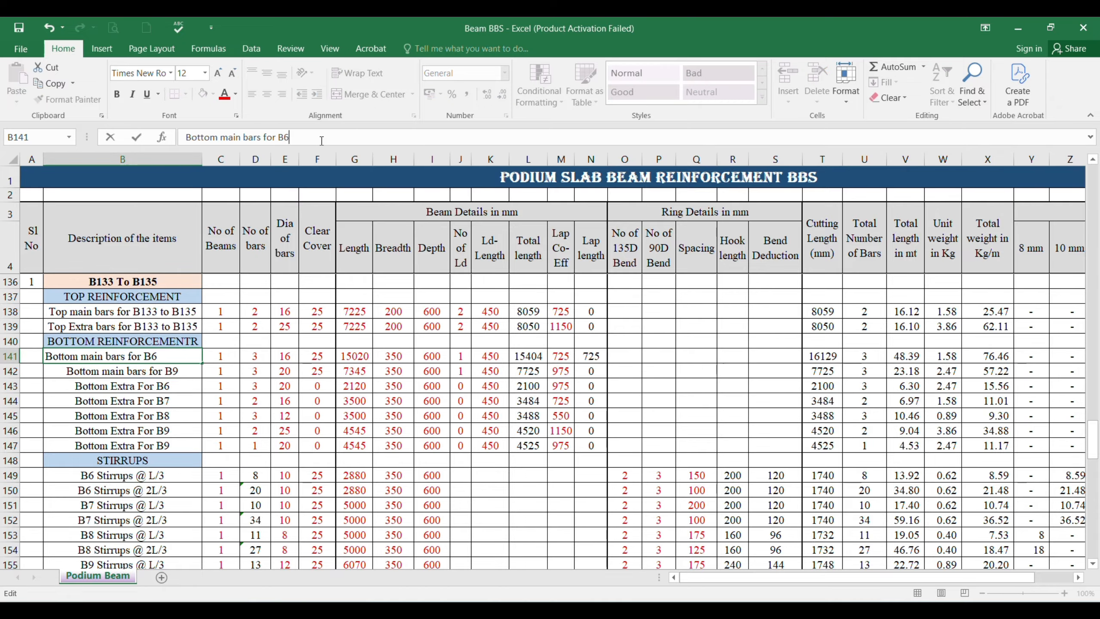
{"action": "key", "text": "BackSpace"}
{"action": "type", "text": "133"}
{"action": "key", "text": "Return"}
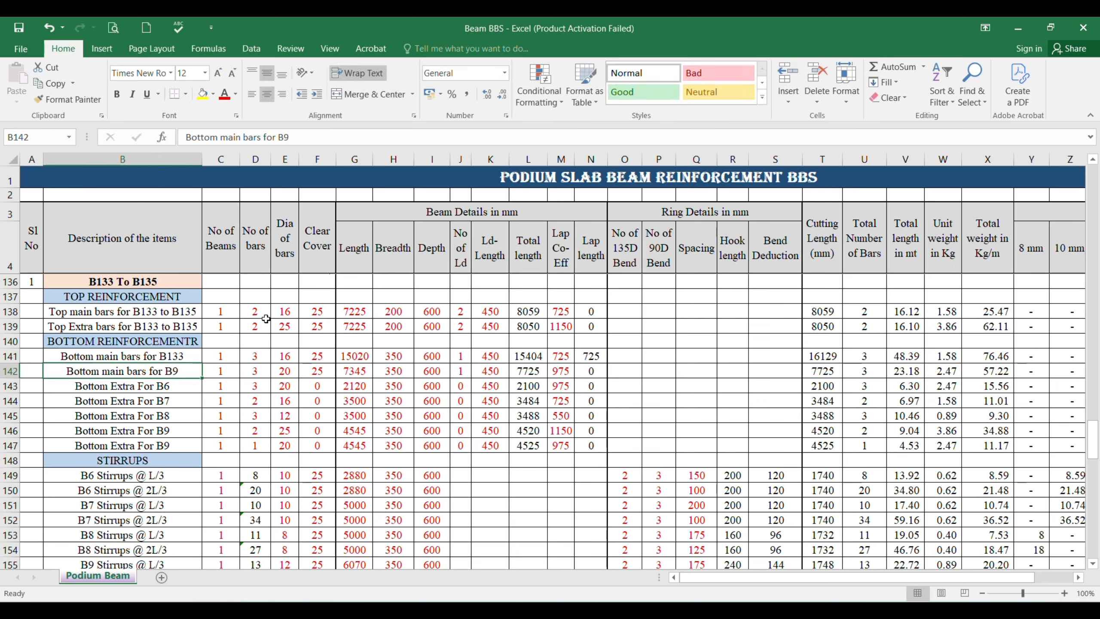
Fill the B141 description down through B143 to create the bottom main bar entries for B134 and B135.
{"action": "left_click", "coordinate": [189, 360]}
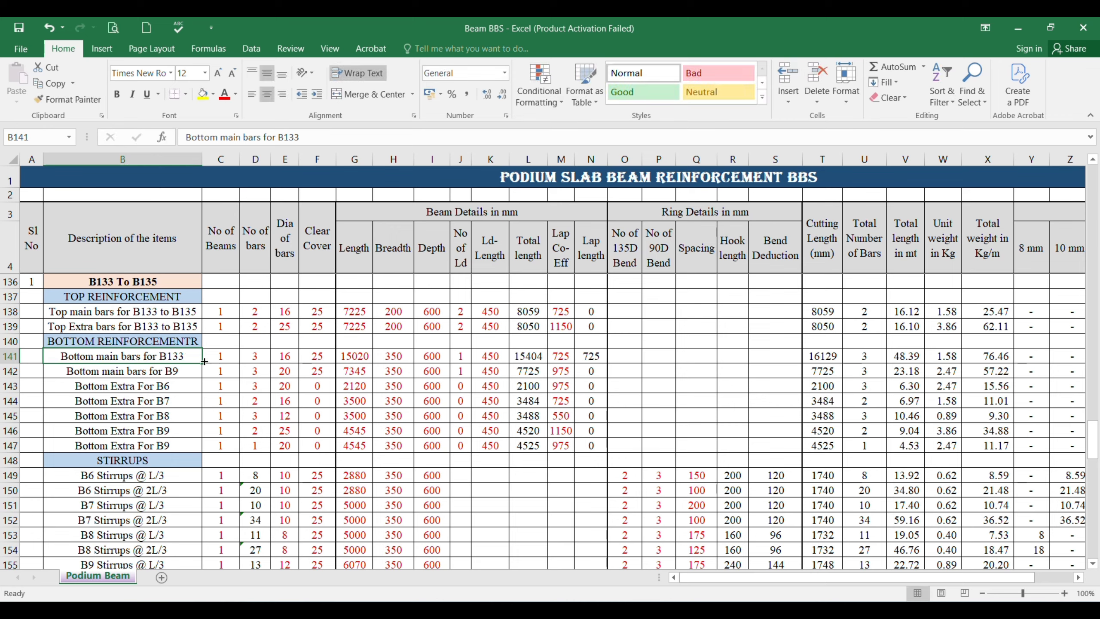
{"action": "left_click_drag", "start_coordinate": [204, 361], "coordinate": [203, 391]}
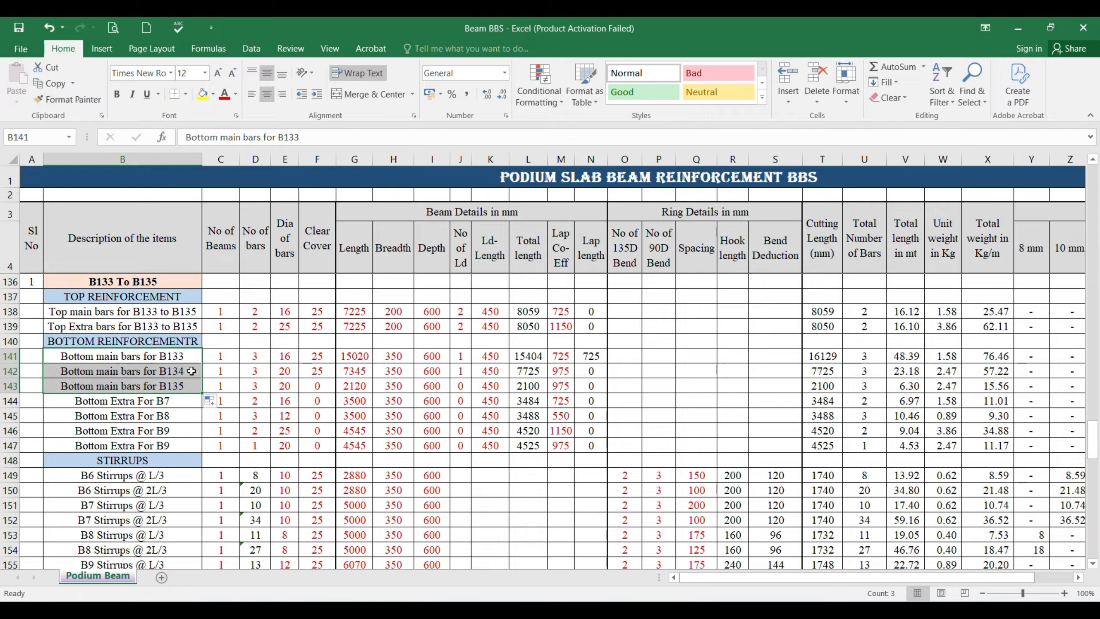
{"action": "left_click", "coordinate": [191, 371]}
{"action": "left_click", "coordinate": [191, 383]}
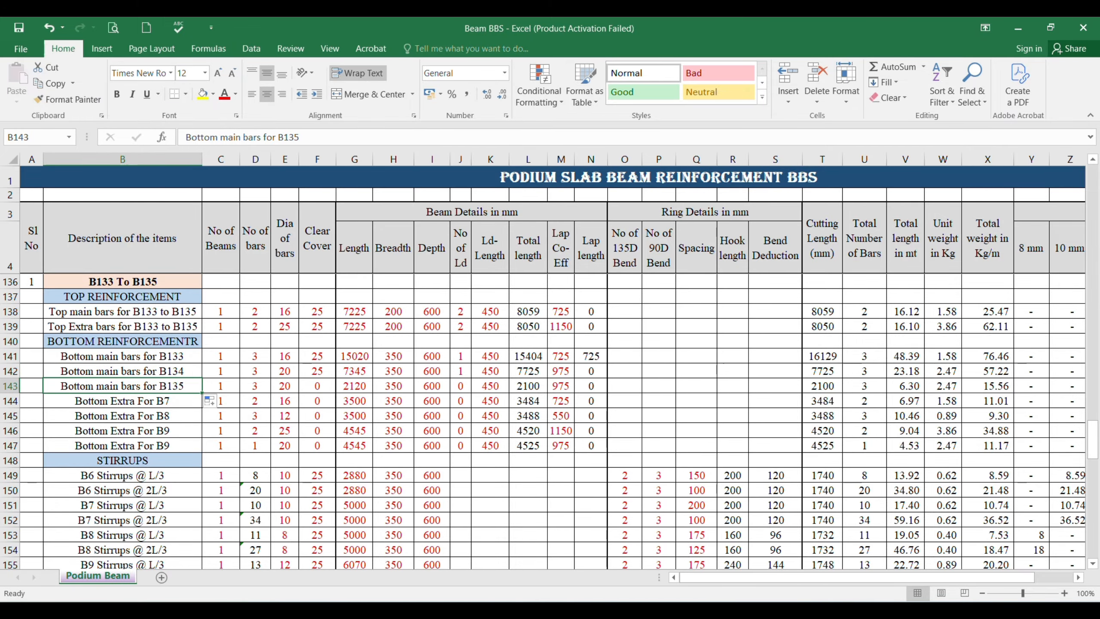
Check the B133 bottom bar callout in the AutoCAD beam details and set the number of B133 bottom main bars to 2 in the workbook.
{"action": "mouse_move", "coordinate": [740, 610]}
{"action": "left_click", "coordinate": [807, 552]}
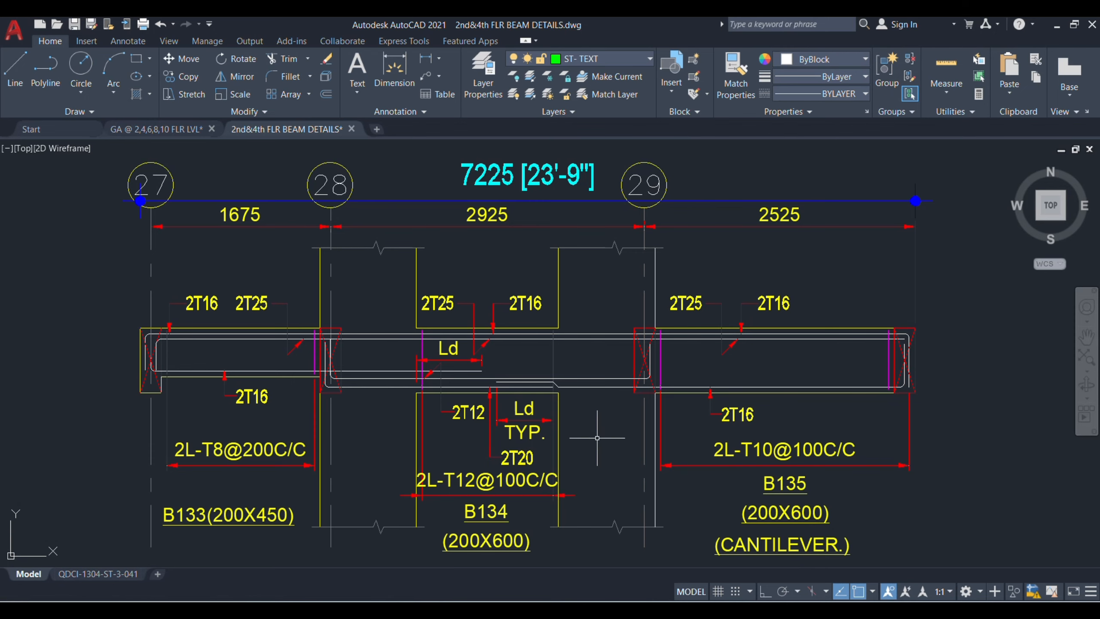
{"action": "middle_click_drag", "start_coordinate": [597, 438], "coordinate": [644, 386]}
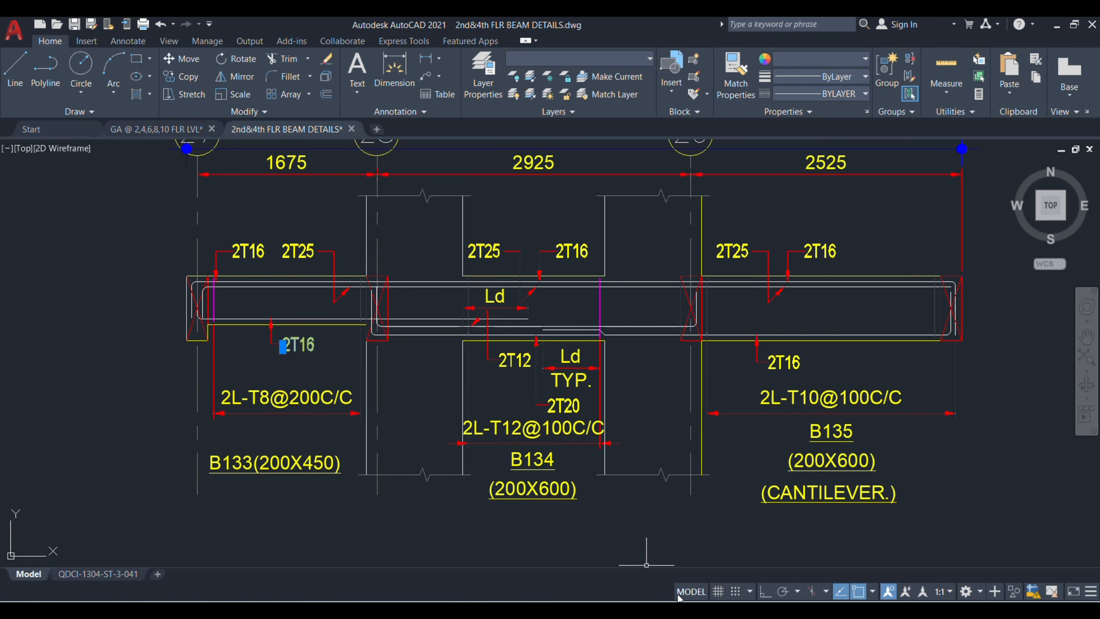
{"action": "left_click", "coordinate": [638, 612]}
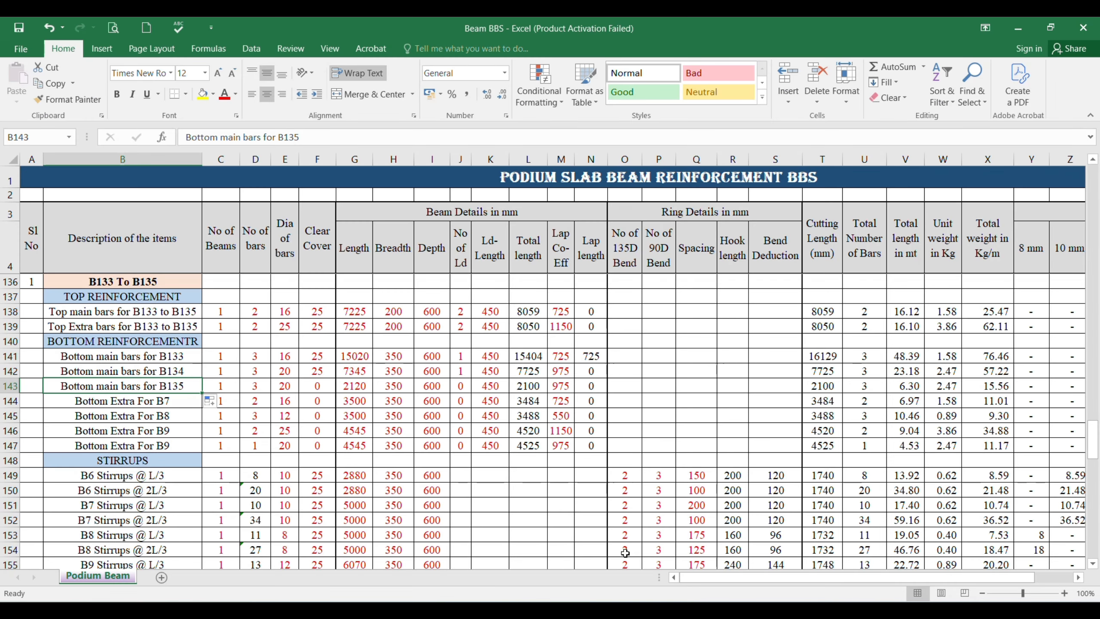
{"action": "left_click", "coordinate": [252, 355]}
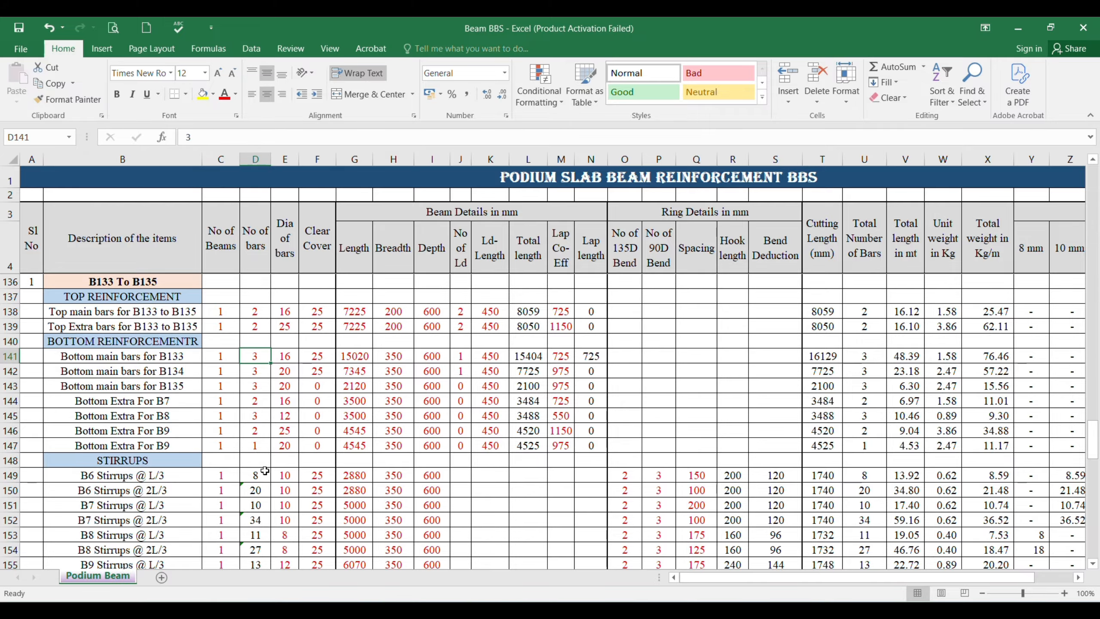
{"action": "type", "text": "2"}
{"action": "key", "text": "Tab"}
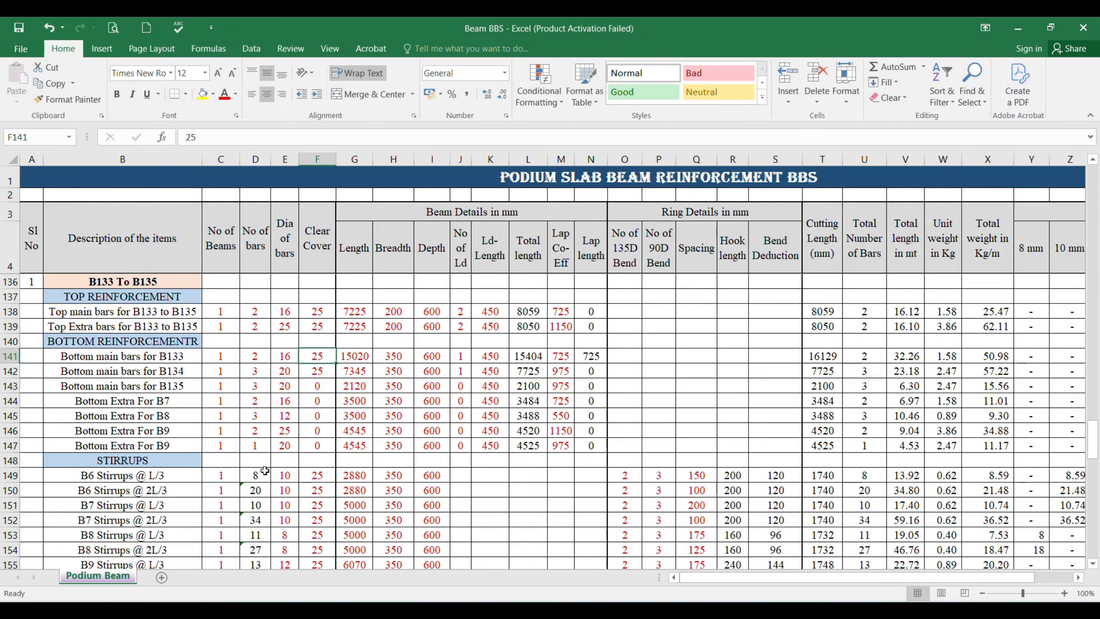
{"action": "key", "text": "Tab"}
{"action": "key", "text": "Tab"}
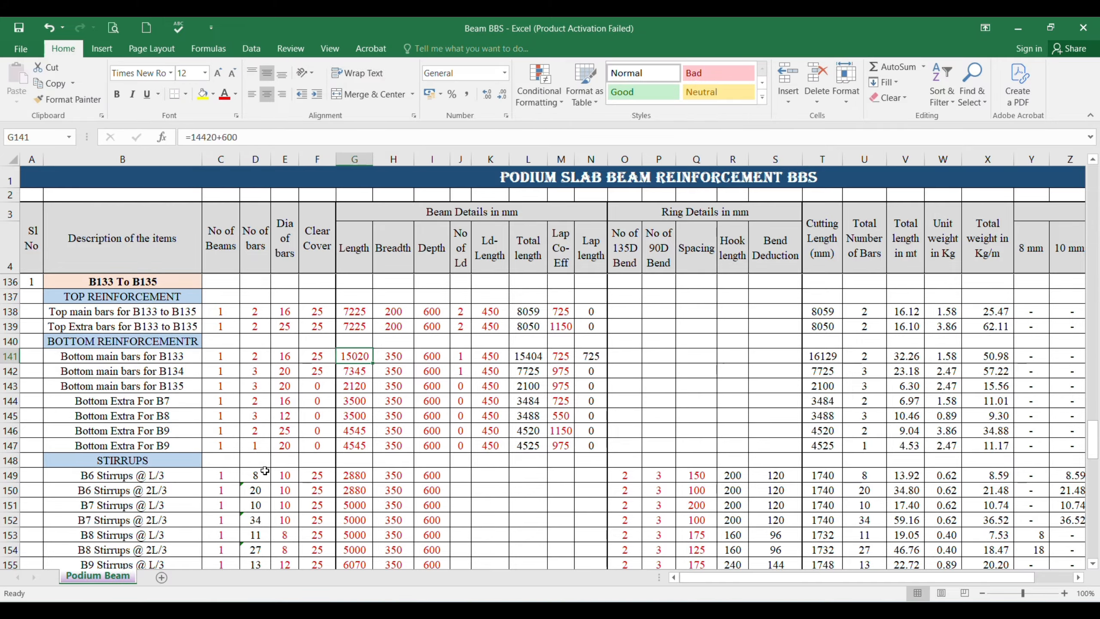
In the AutoCAD beam details, dimension from the outer end of B133 to the B134-side face of the first support, placing the dimension below the beam.
{"action": "key", "text": "alt+Tab"}
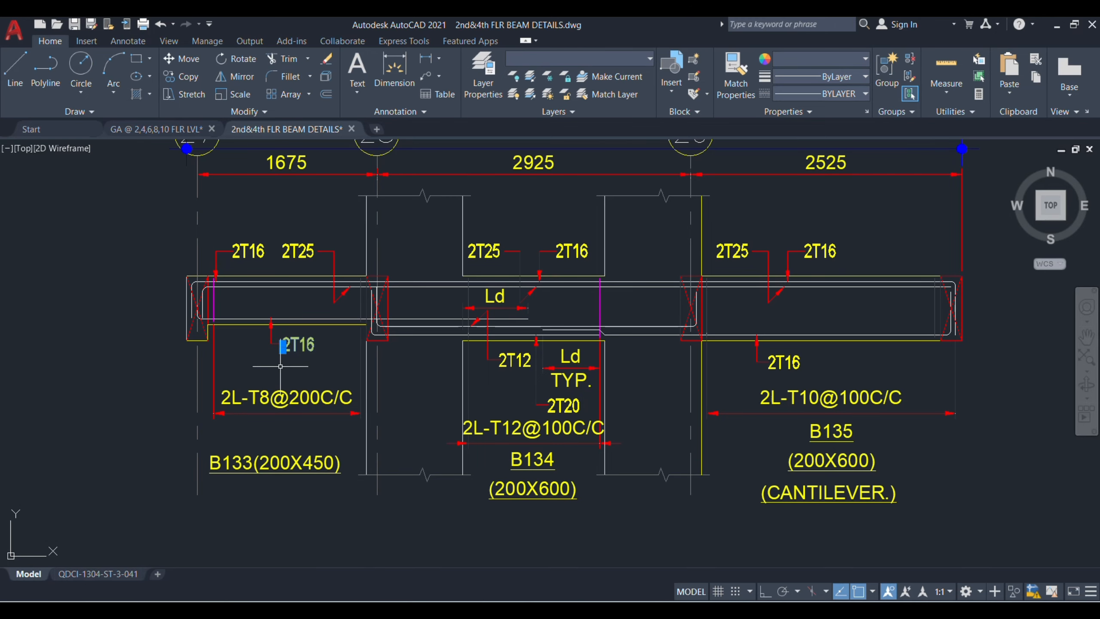
{"action": "key", "text": "Escape"}
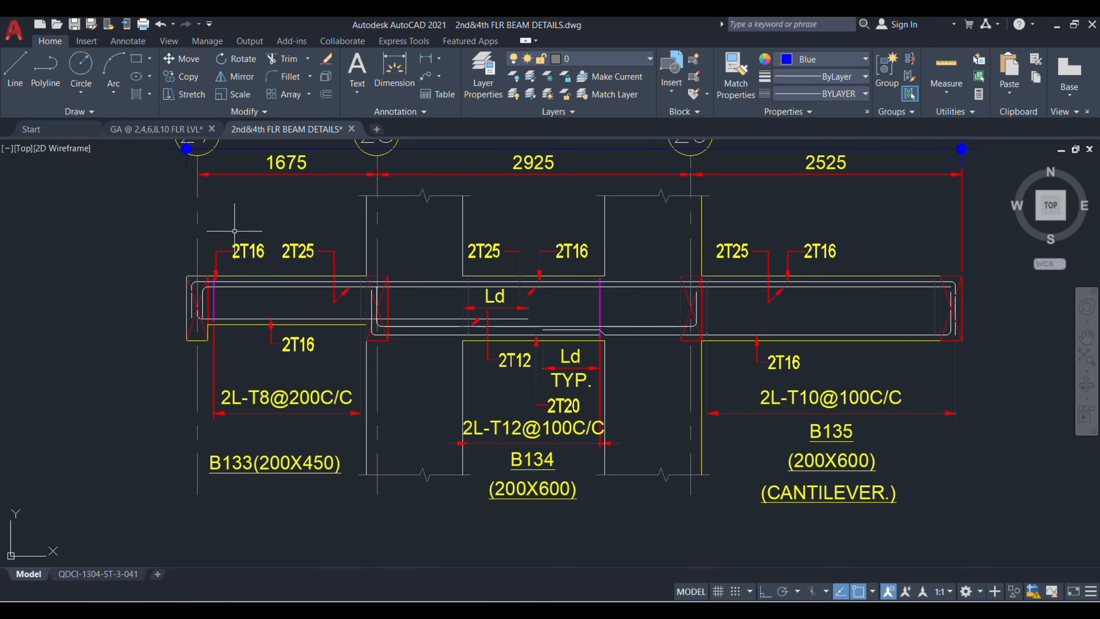
{"action": "left_click", "coordinate": [394, 69]}
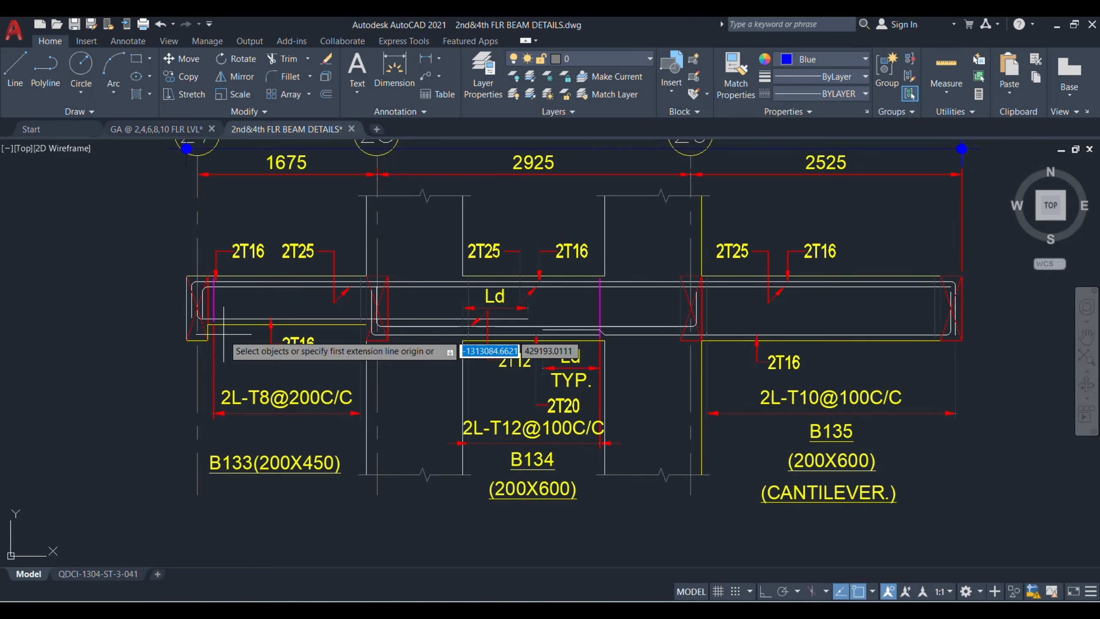
{"action": "left_click", "coordinate": [187, 340]}
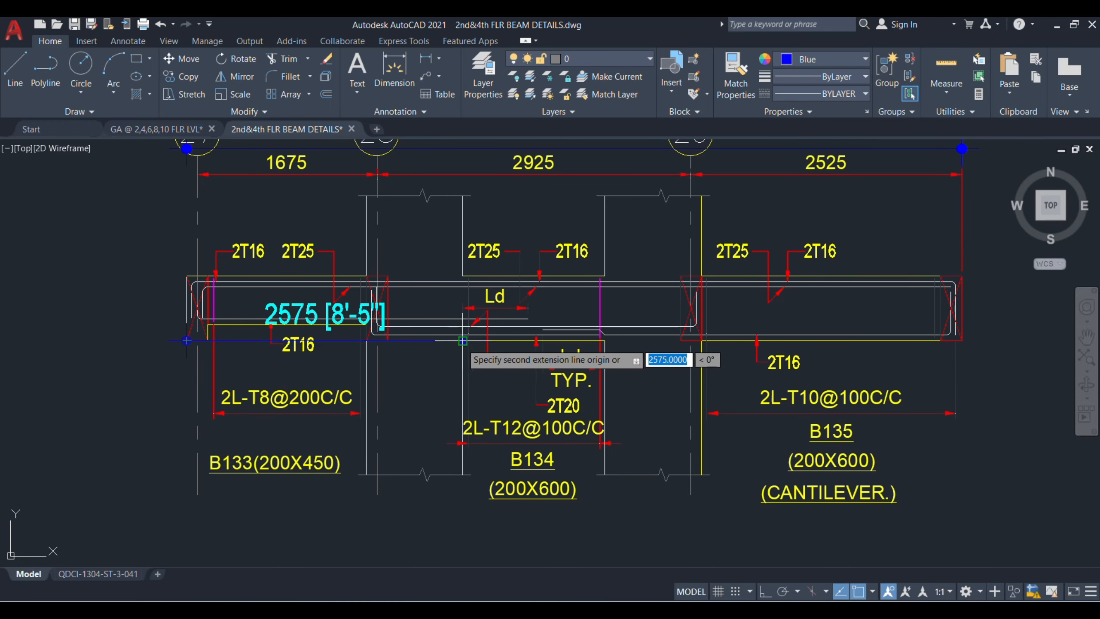
{"action": "left_click", "coordinate": [463, 341]}
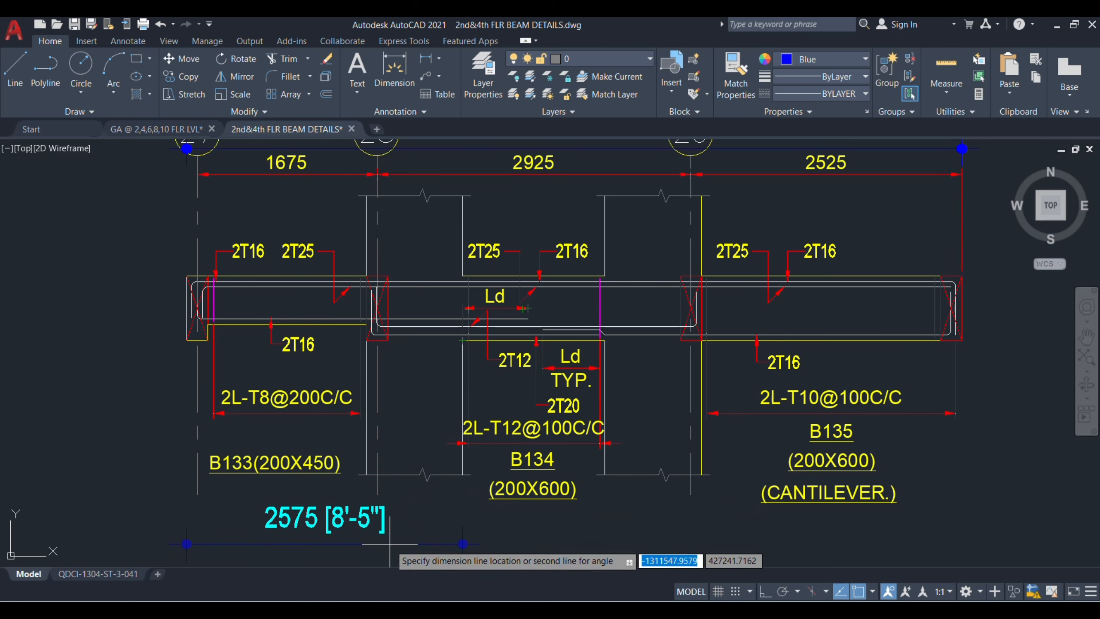
{"action": "left_click", "coordinate": [391, 534]}
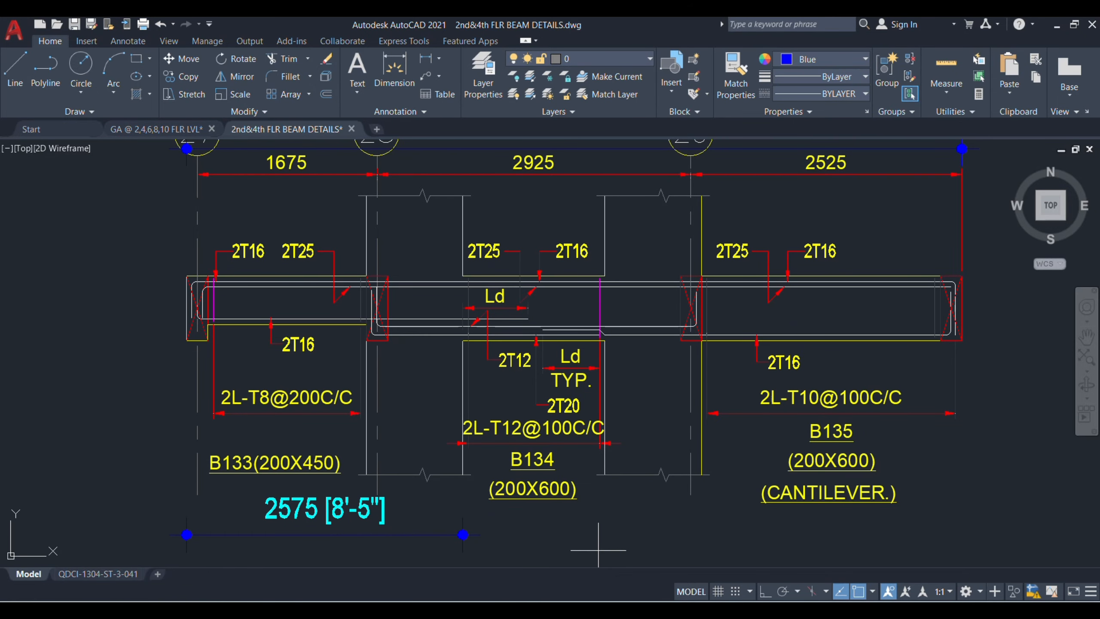
In the Beam BBS workbook, set the length of the B133 bottom main bars to =2575+725.
{"action": "key", "text": "alt+Tab"}
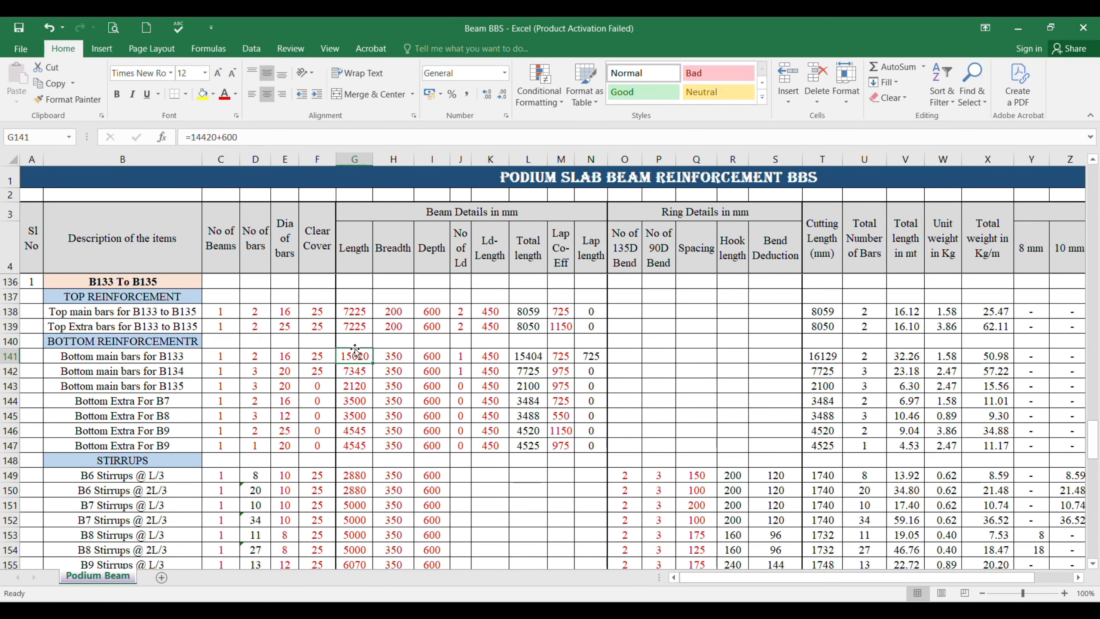
{"action": "type", "text": "="}
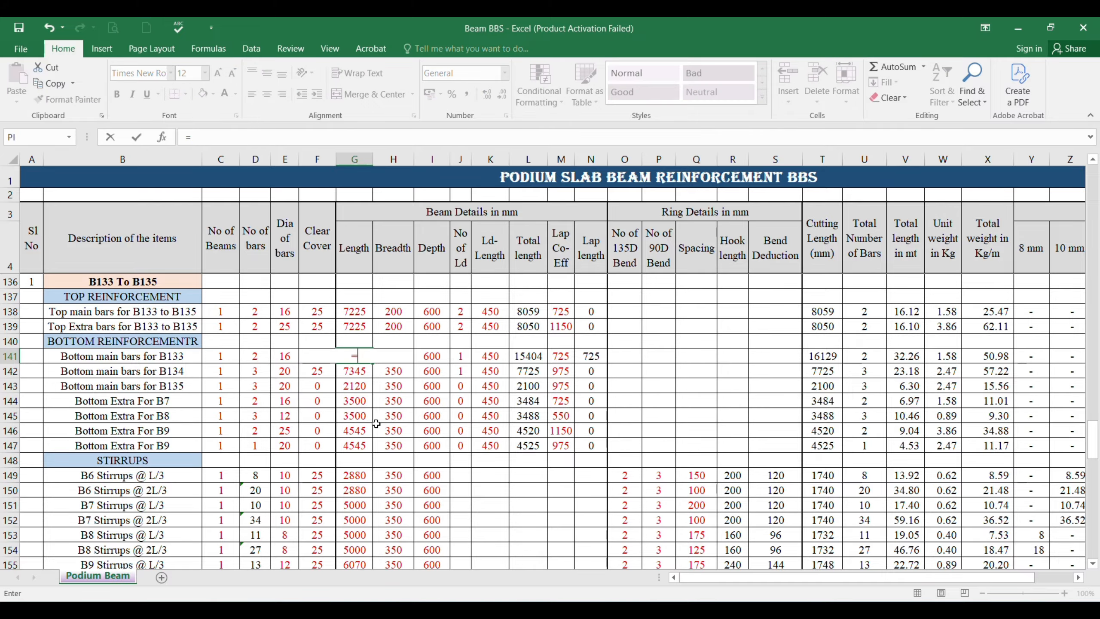
{"action": "type", "text": "2575+"}
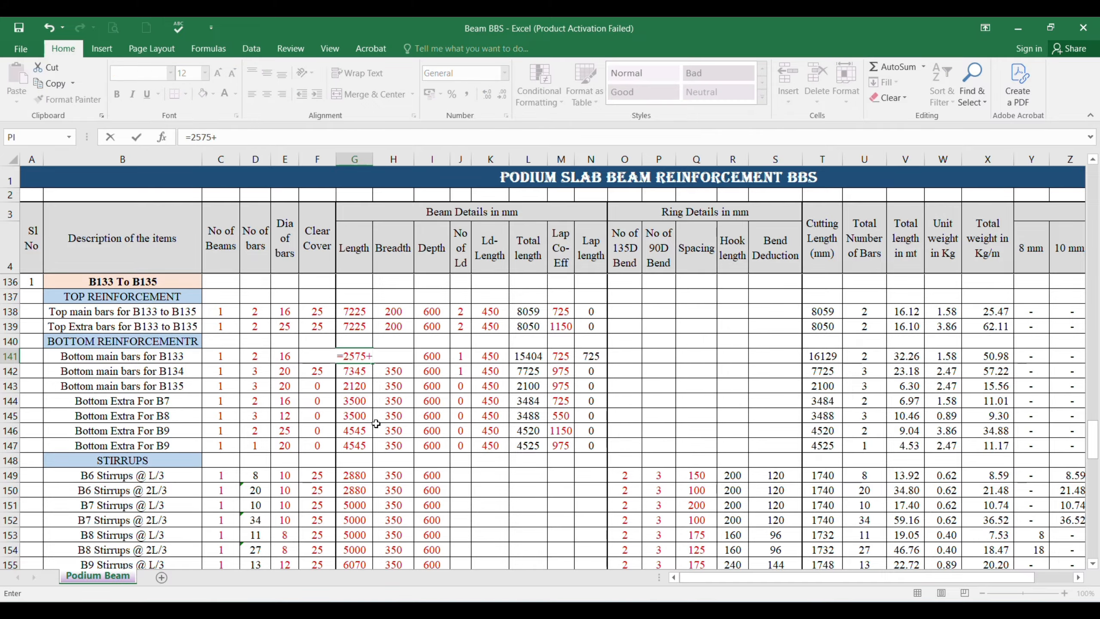
{"action": "type", "text": "725"}
{"action": "key", "text": "Return"}
{"action": "key", "text": "Up"}
{"action": "key", "text": "Right"}
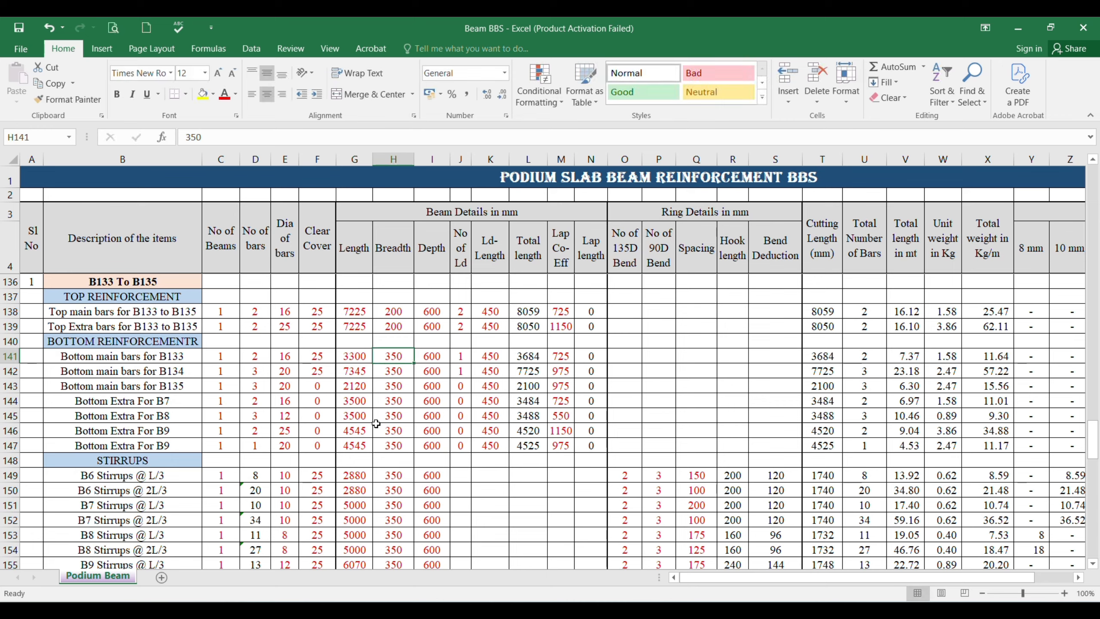
Set the breadth to 200 and the depth to 450 for the B133 bottom main bars, and review the row's Ld and lap values.
{"action": "type", "text": "200"}
{"action": "key", "text": "Tab"}
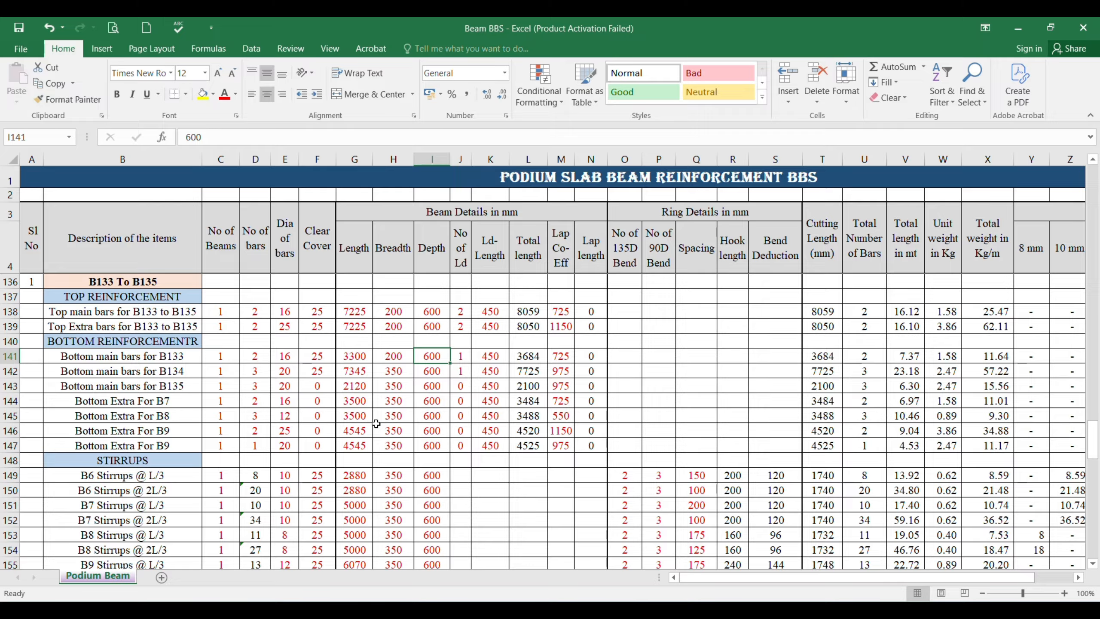
{"action": "type", "text": "450"}
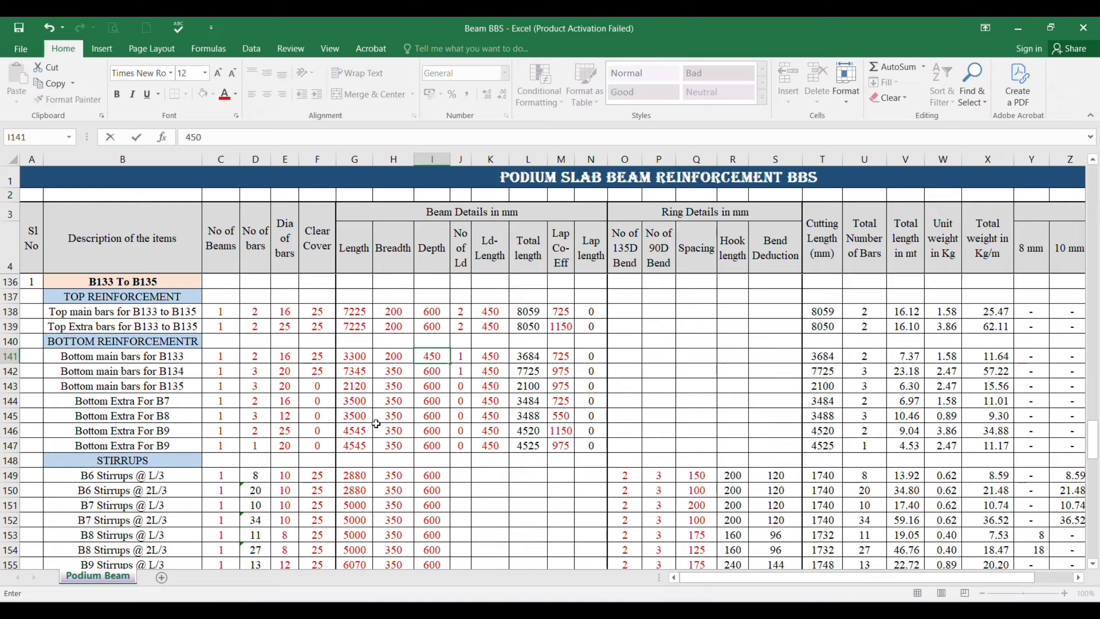
{"action": "key", "text": "Tab"}
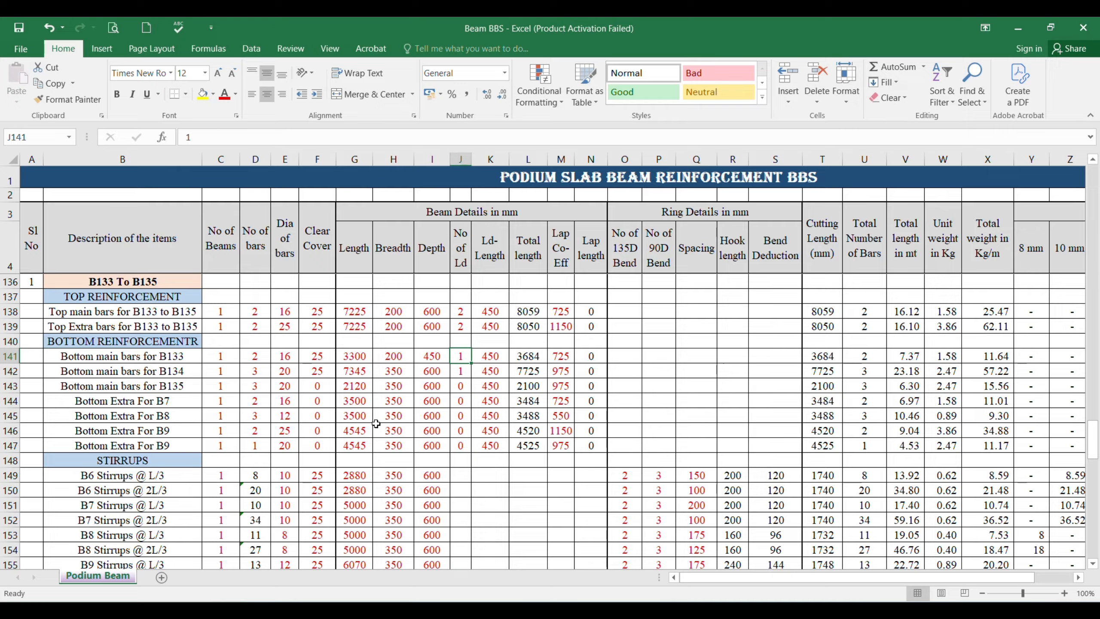
{"action": "key", "text": "Tab"}
{"action": "key", "text": "Tab"}
{"action": "key", "text": "Tab"}
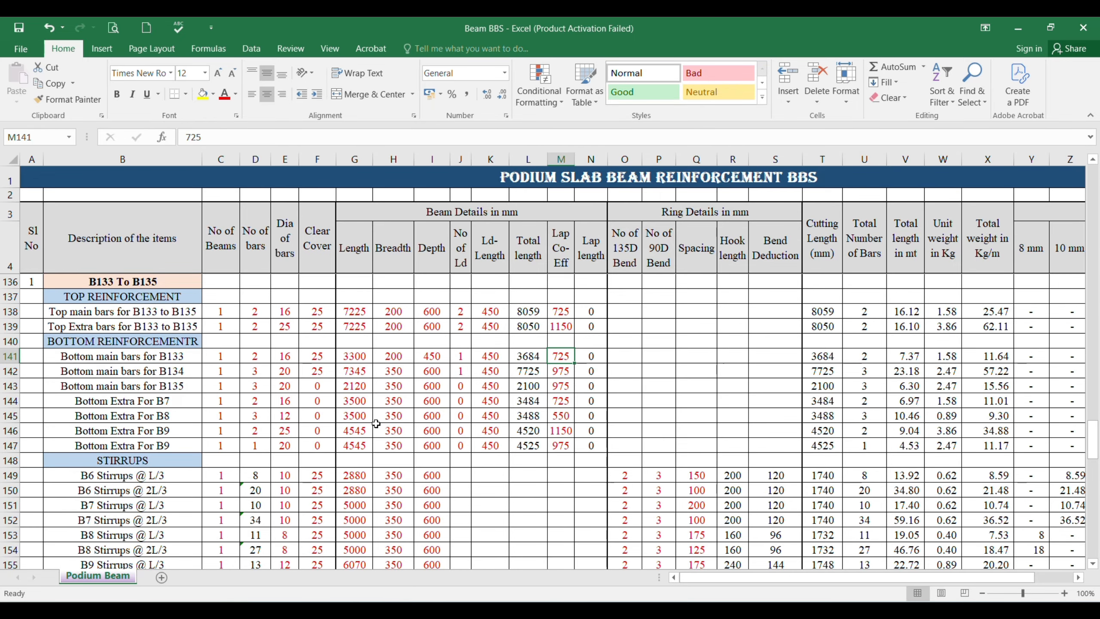
{"action": "key", "text": "Down"}
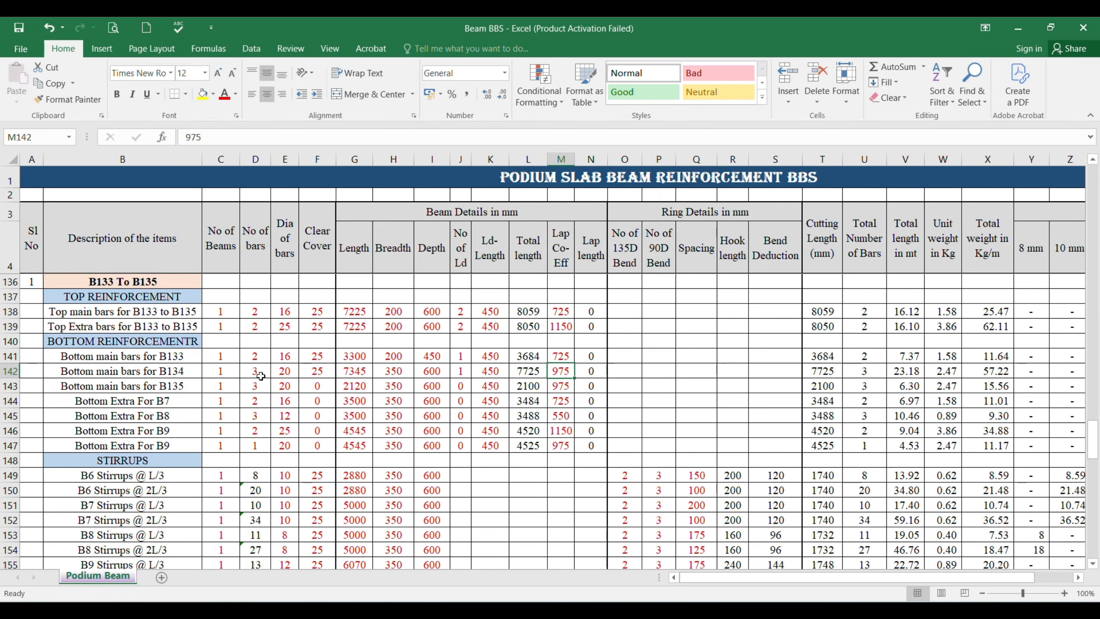
Check the B134 bottom bar callout in the AutoCAD beam details and set the number of B134 bottom main bars to 2 in the workbook.
{"action": "left_click", "coordinate": [261, 376]}
{"action": "key", "text": "alt+Tab"}
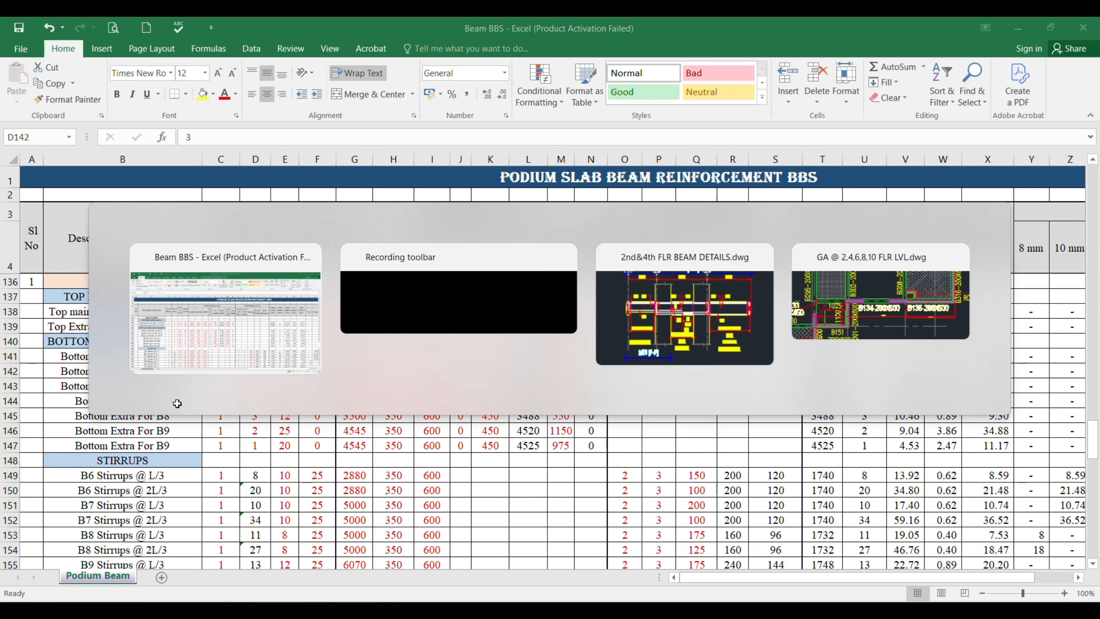
{"action": "key", "text": "alt+Tab"}
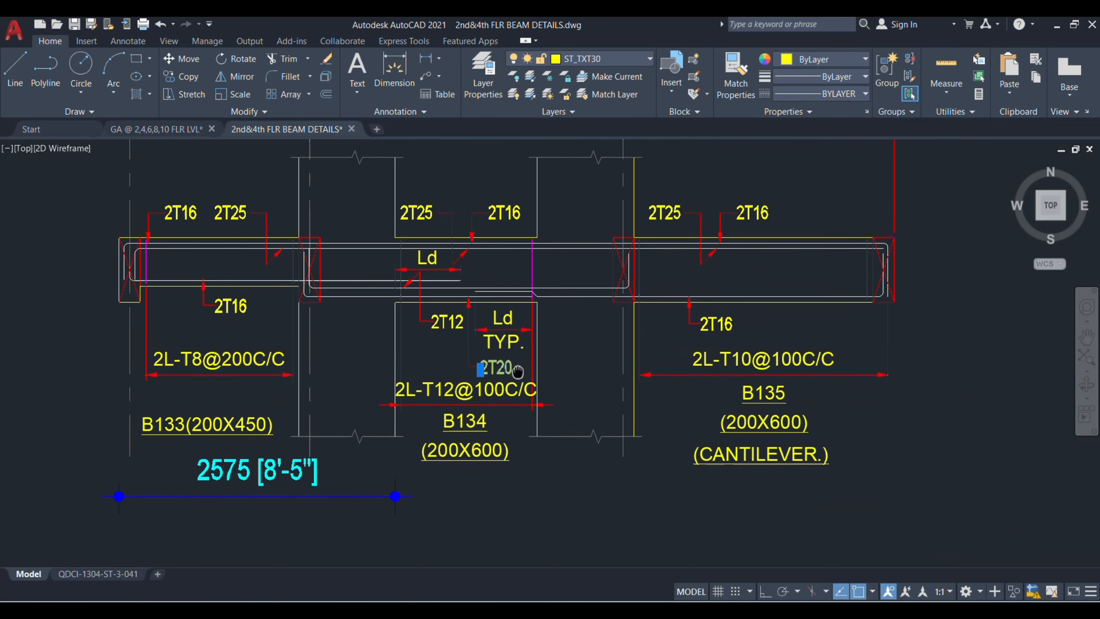
{"action": "middle_click_drag", "start_coordinate": [517, 371], "coordinate": [481, 352]}
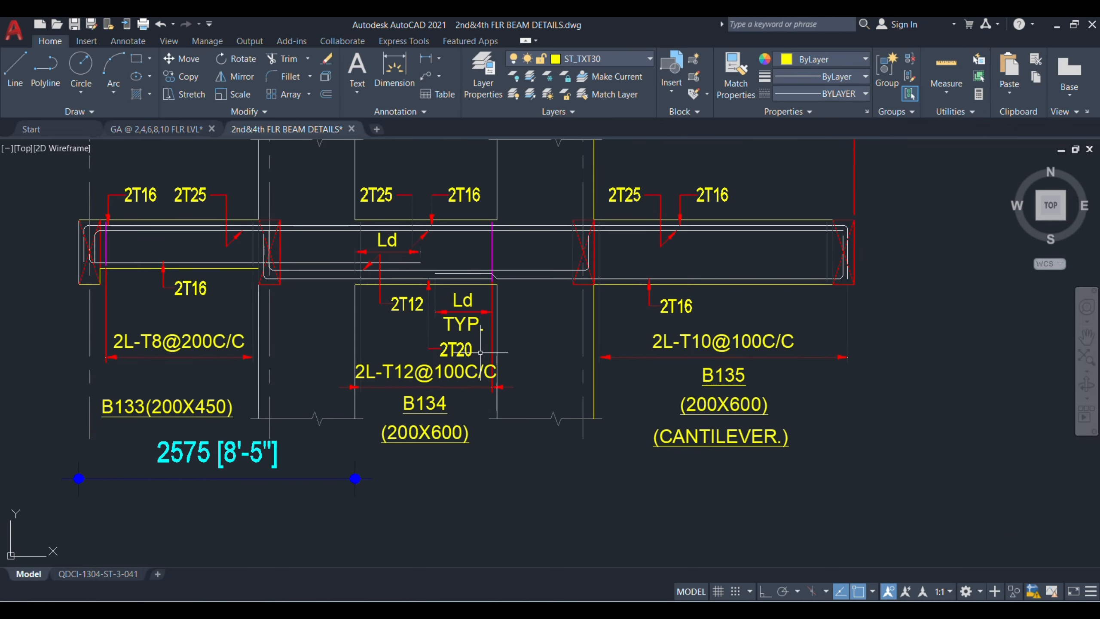
{"action": "key", "text": "alt+Tab"}
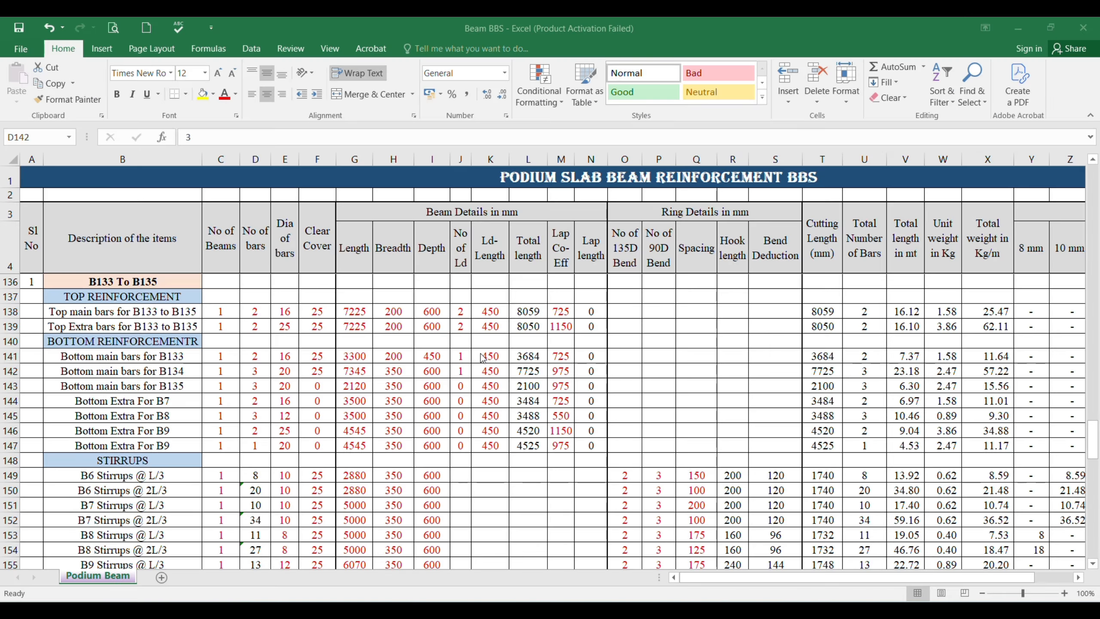
{"action": "type", "text": "2"}
{"action": "key", "text": "Tab"}
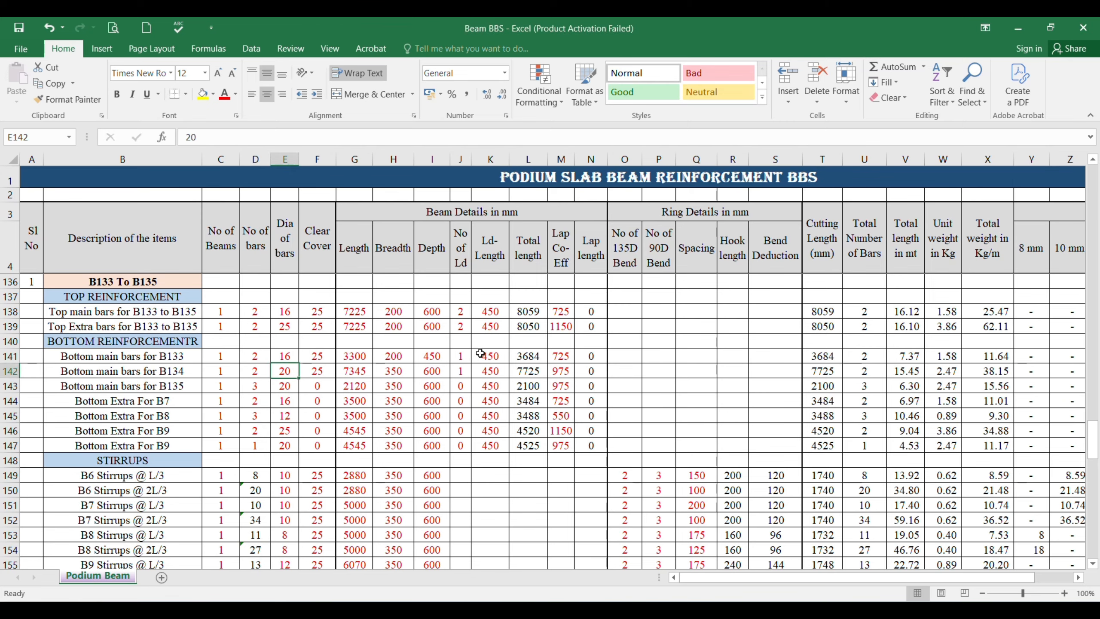
{"action": "key", "text": "Tab"}
{"action": "key", "text": "Tab"}
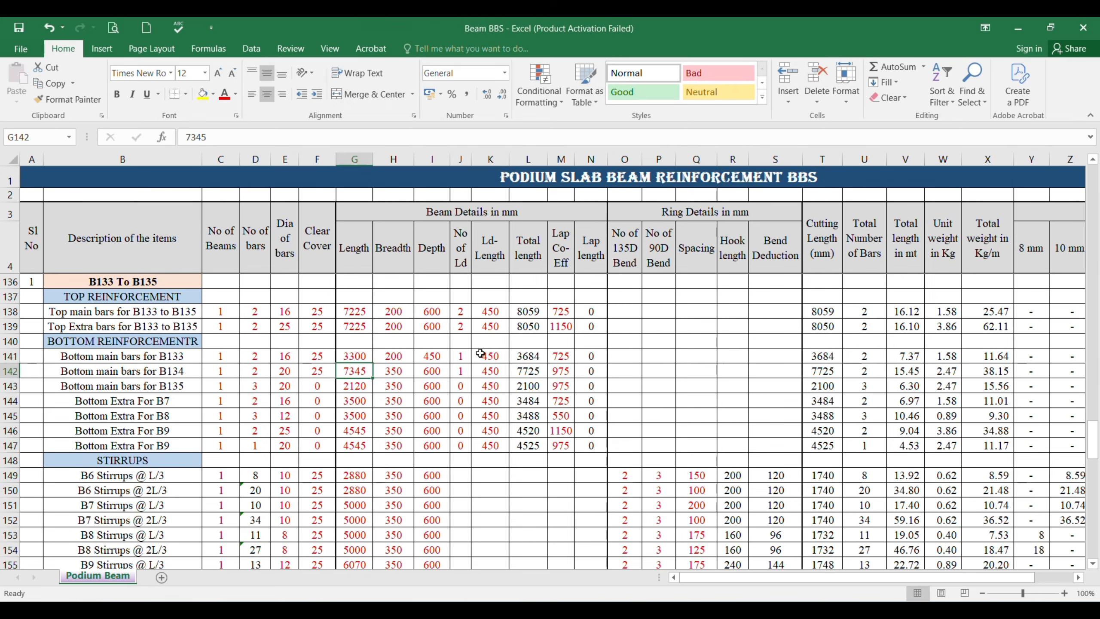
In the AutoCAD beam details, dimension from the B133-side face of the first support to the B134-side face of the second, placing it below the beam.
{"action": "key", "text": "alt+Tab"}
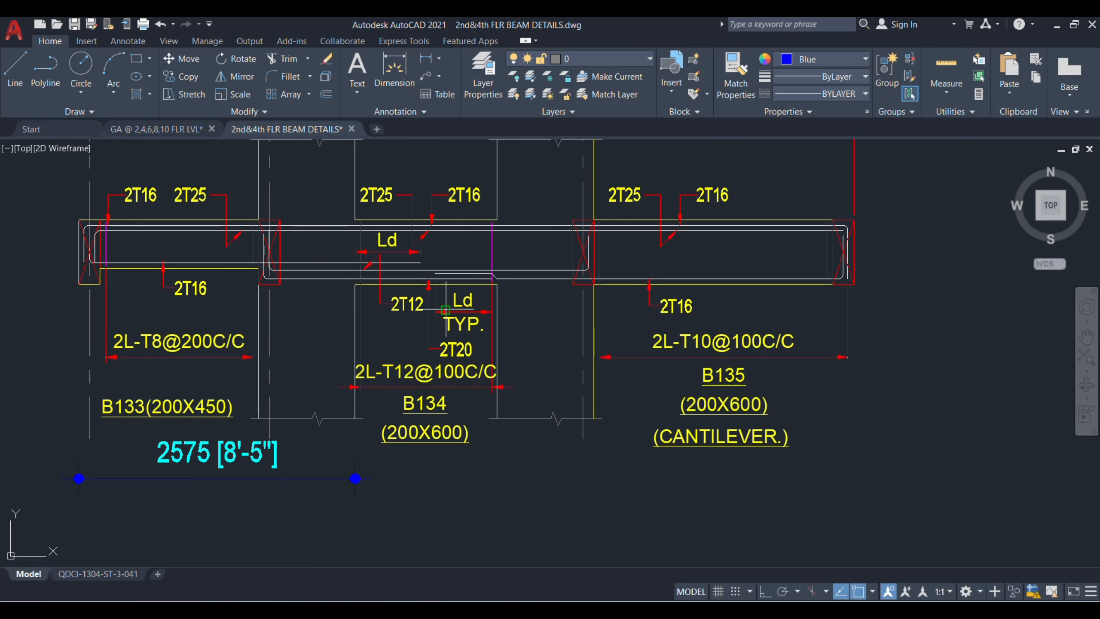
{"action": "key", "text": "space"}
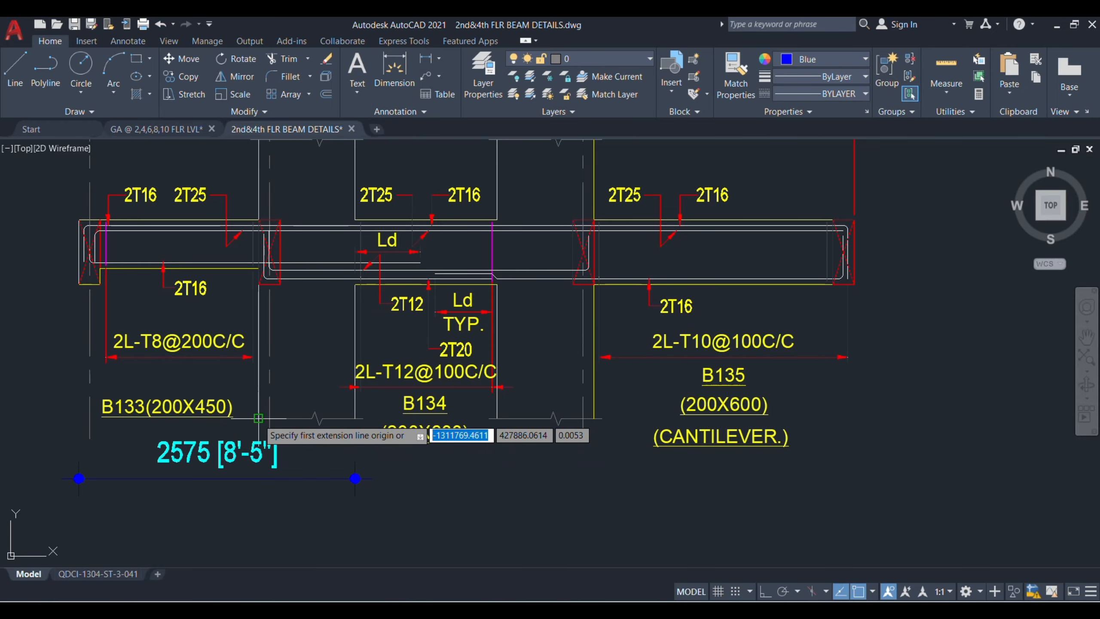
{"action": "left_click", "coordinate": [258, 418]}
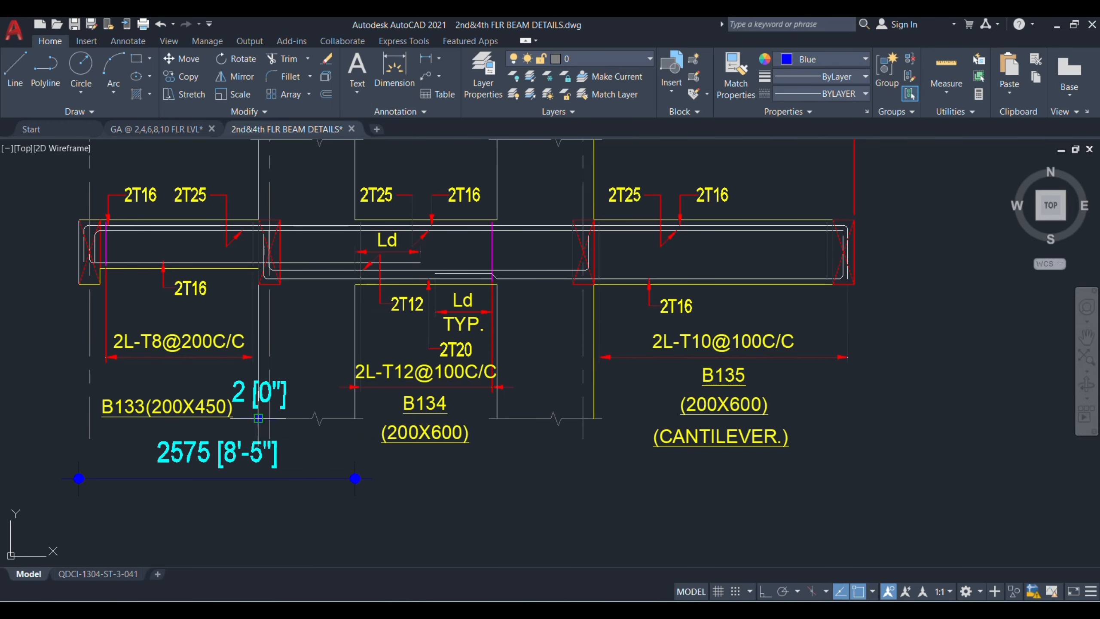
{"action": "left_click", "coordinate": [497, 418]}
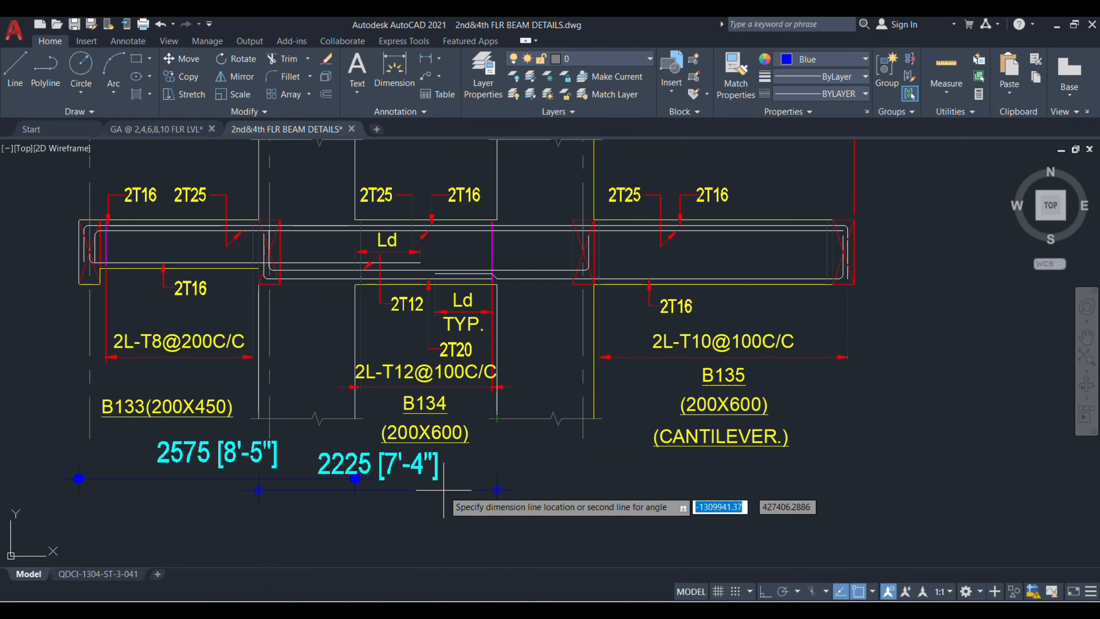
{"action": "left_click", "coordinate": [440, 521]}
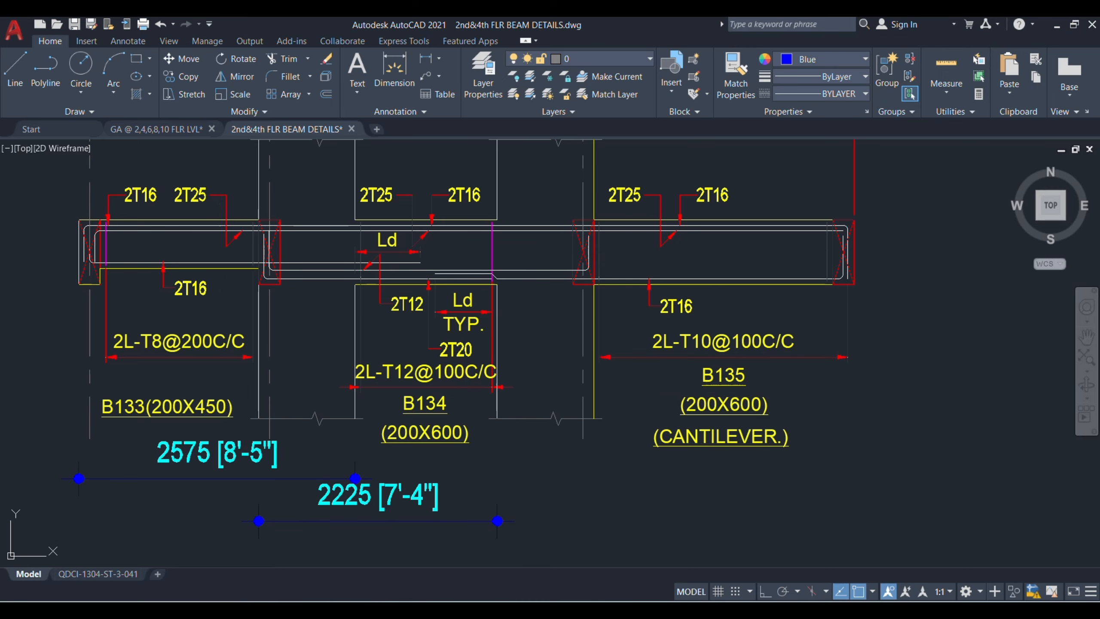
In the workbook, set the B134 bottom main bars' length to =2225 and breadth to 200, and review the row's remaining Ld and lap values.
{"action": "key", "text": "alt+Tab"}
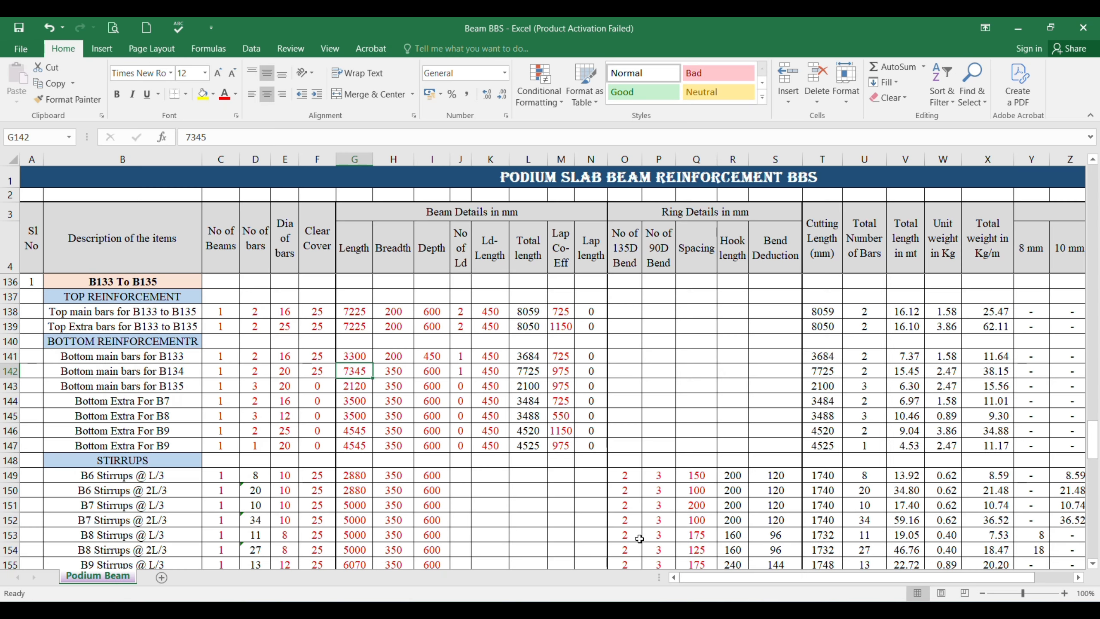
{"action": "type", "text": "=222"}
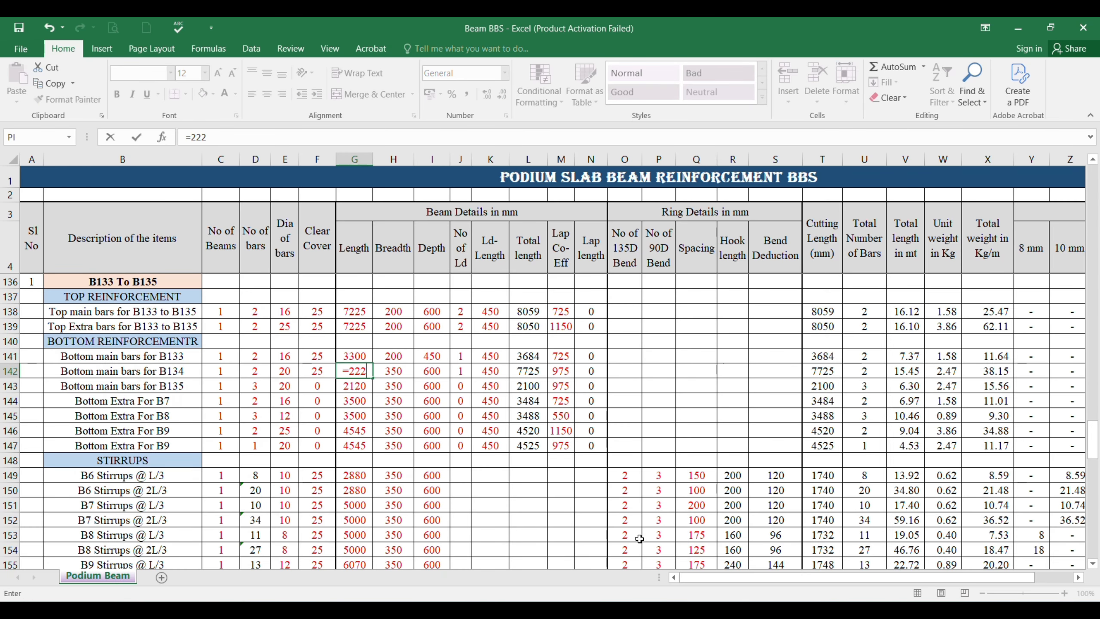
{"action": "type", "text": "5"}
{"action": "key", "text": "Tab"}
{"action": "type", "text": "200"}
{"action": "key", "text": "Tab"}
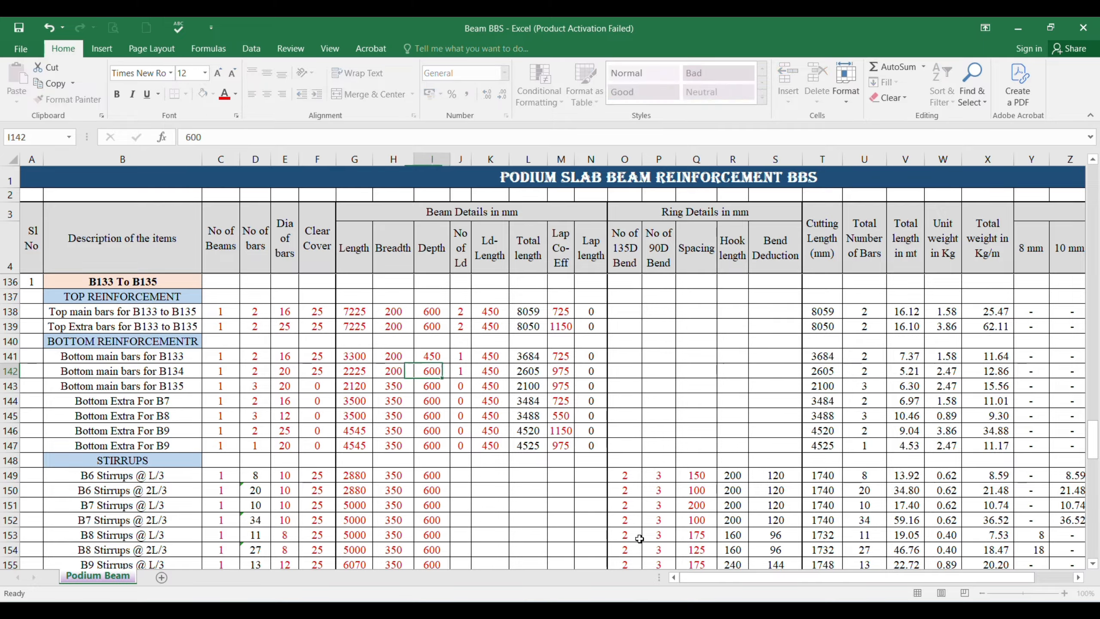
{"action": "key", "text": "Tab"}
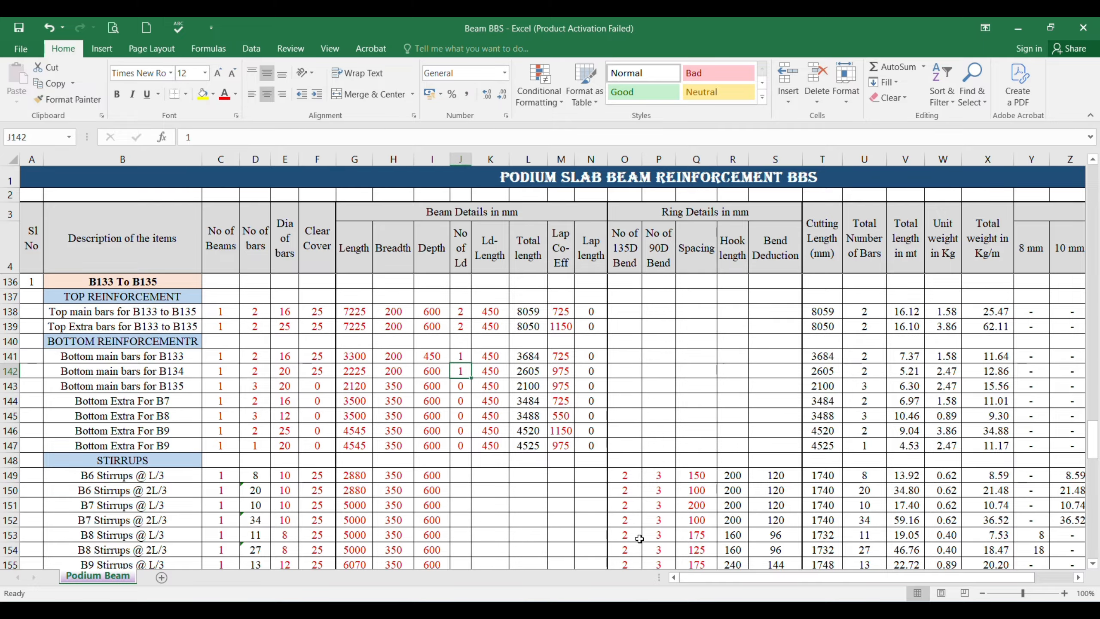
{"action": "key", "text": "Tab"}
{"action": "key", "text": "Tab"}
{"action": "key", "text": "Tab"}
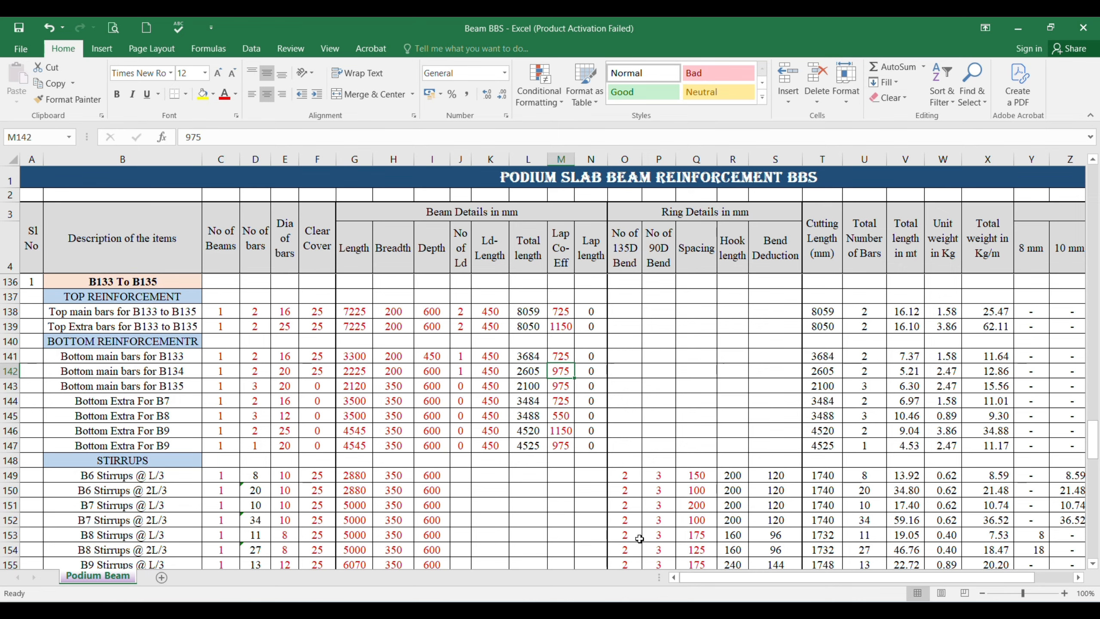
Check the bottom bar callout of cantilever beam B135 in the AutoCAD beam details.
{"action": "key", "text": "Left"}
{"action": "key", "text": "Left"}
{"action": "key", "text": "Left"}
{"action": "key", "text": "Left"}
{"action": "key", "text": "Left"}
{"action": "key", "text": "Left"}
{"action": "key", "text": "Left"}
{"action": "key", "text": "Left"}
{"action": "key", "text": "Left"}
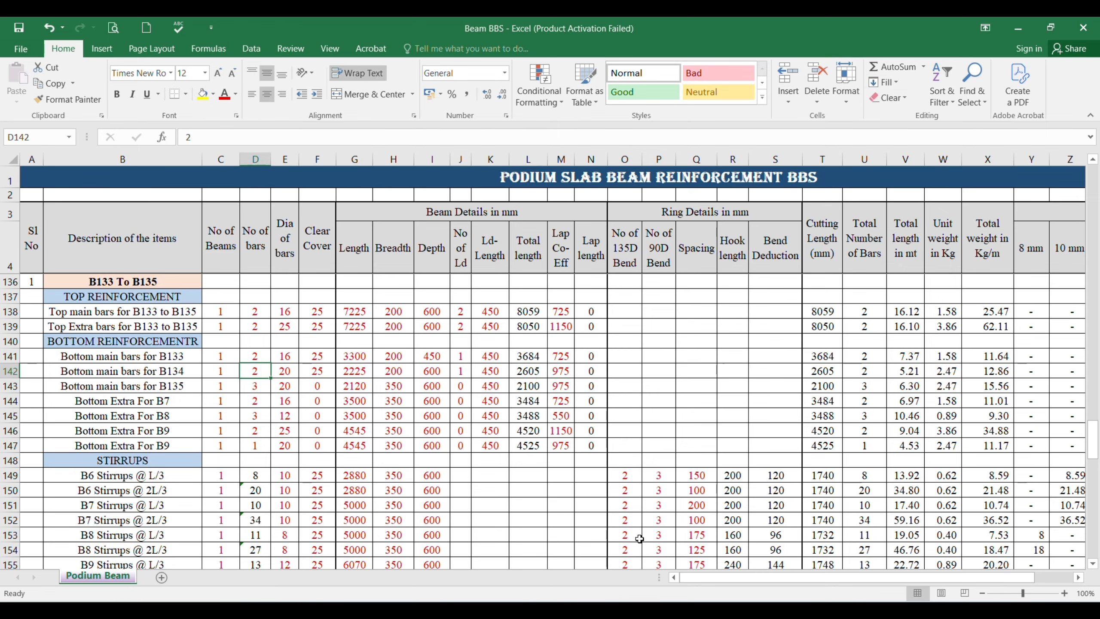
{"action": "key", "text": "alt+Tab"}
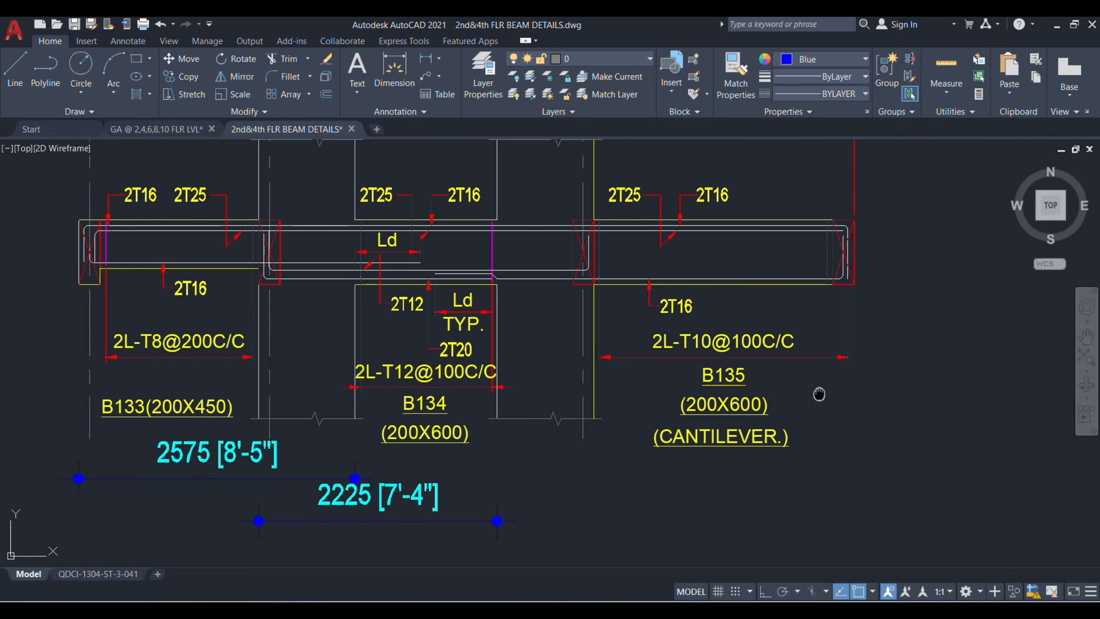
{"action": "middle_click_drag", "start_coordinate": [819, 405], "coordinate": [794, 429]}
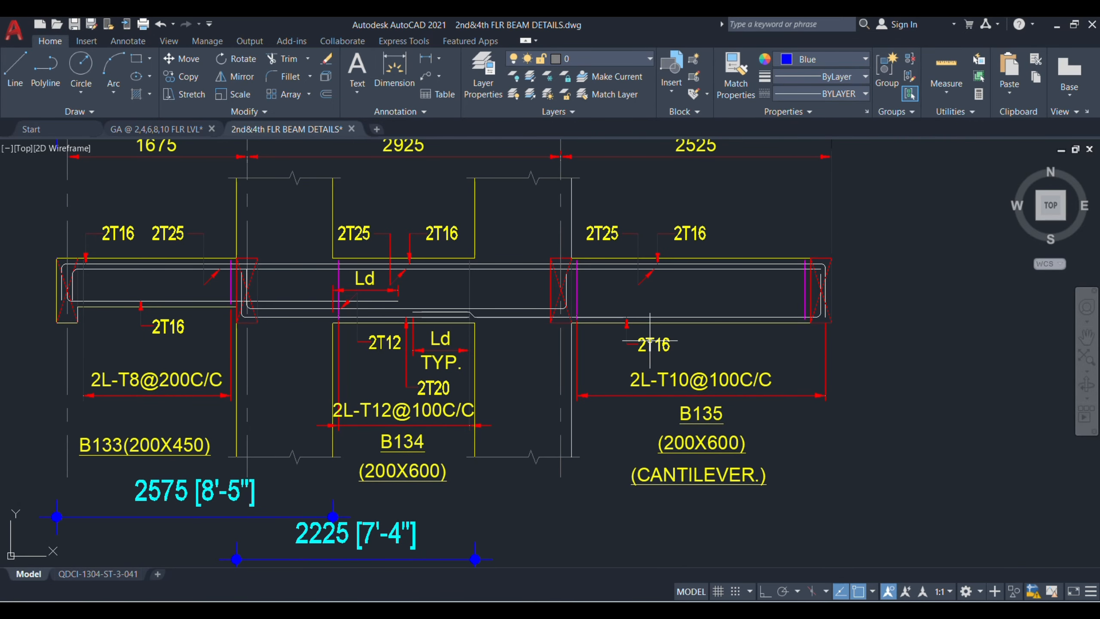
In the workbook, set the B135 bottom main bars' number of bars to 2, diameter to 16 and clear cover to 25.
{"action": "key", "text": "alt+Tab"}
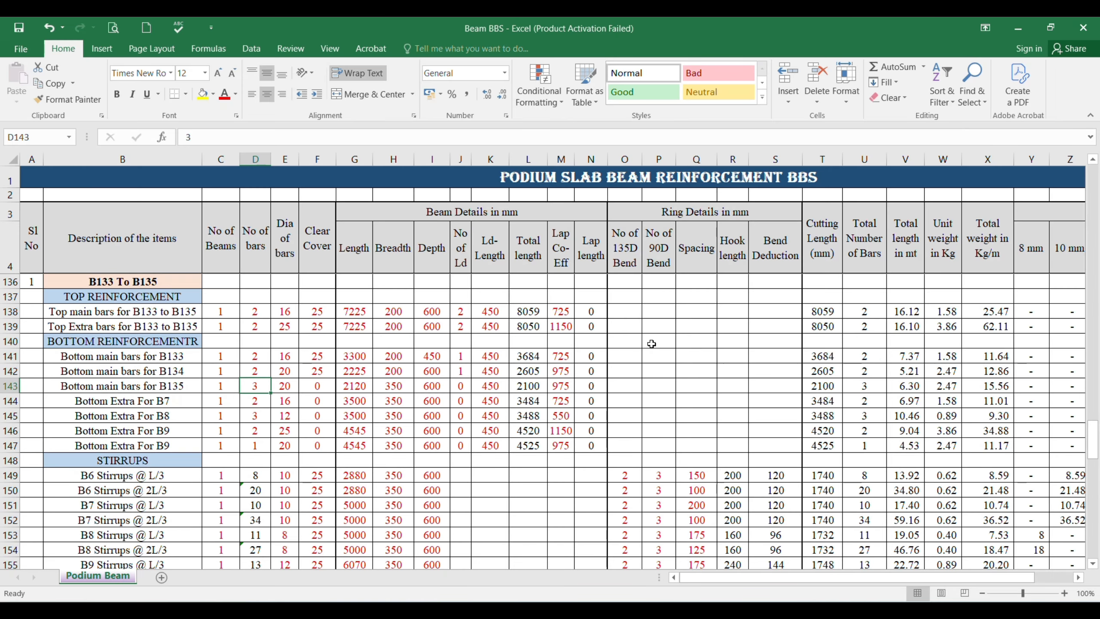
{"action": "key", "text": "F2"}
{"action": "key", "text": "BackSpace"}
{"action": "type", "text": "2"}
{"action": "key", "text": "Tab"}
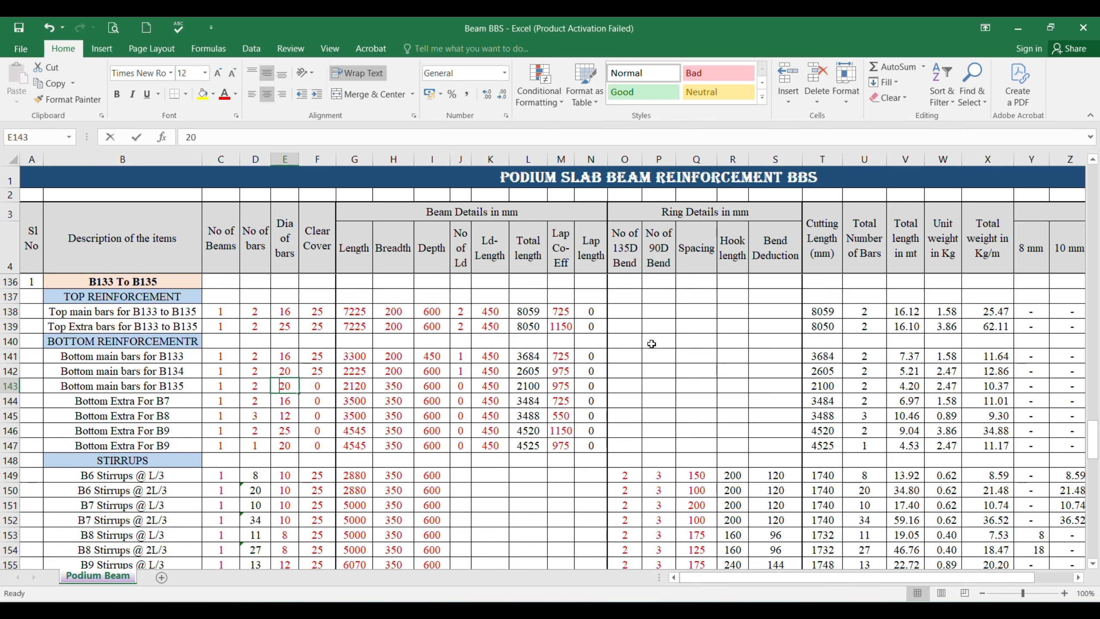
{"action": "type", "text": "16"}
{"action": "key", "text": "Tab"}
{"action": "type", "text": "25"}
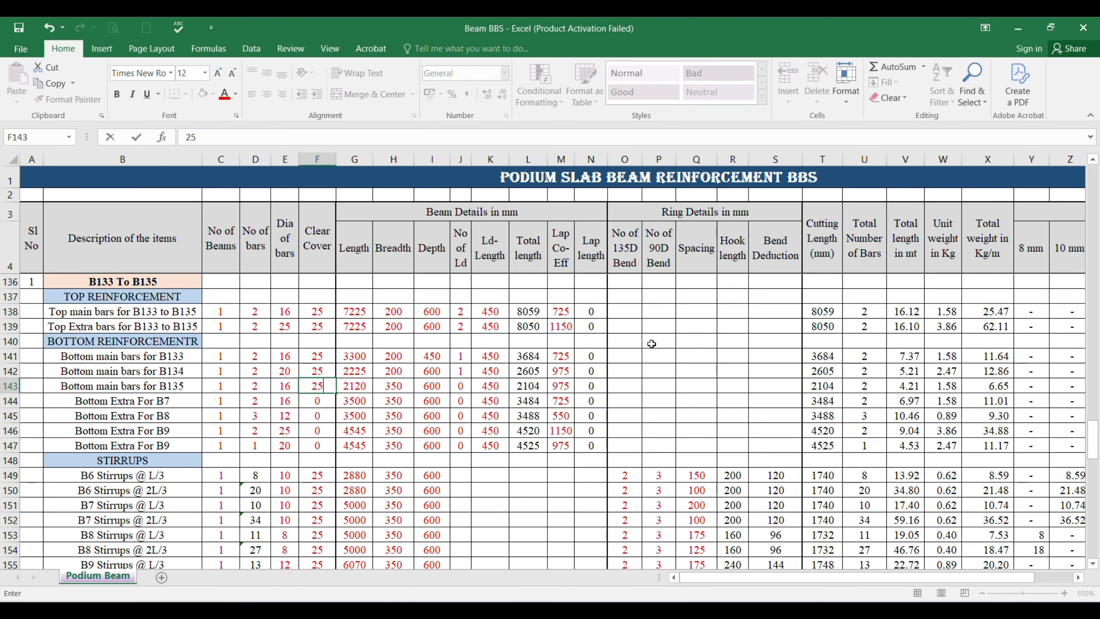
{"action": "key", "text": "Tab"}
In the AutoCAD beam details, dimension from B135's free end to the B134-side face of the second support, placing it below the beam.
{"action": "key", "text": "alt+Tab"}
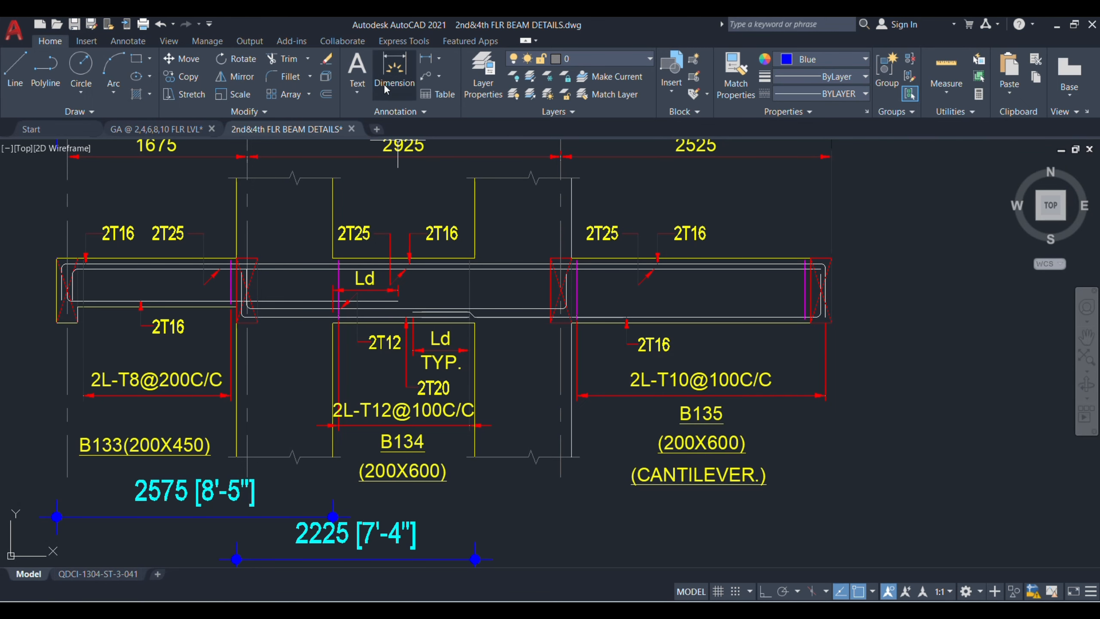
{"action": "left_click", "coordinate": [394, 71]}
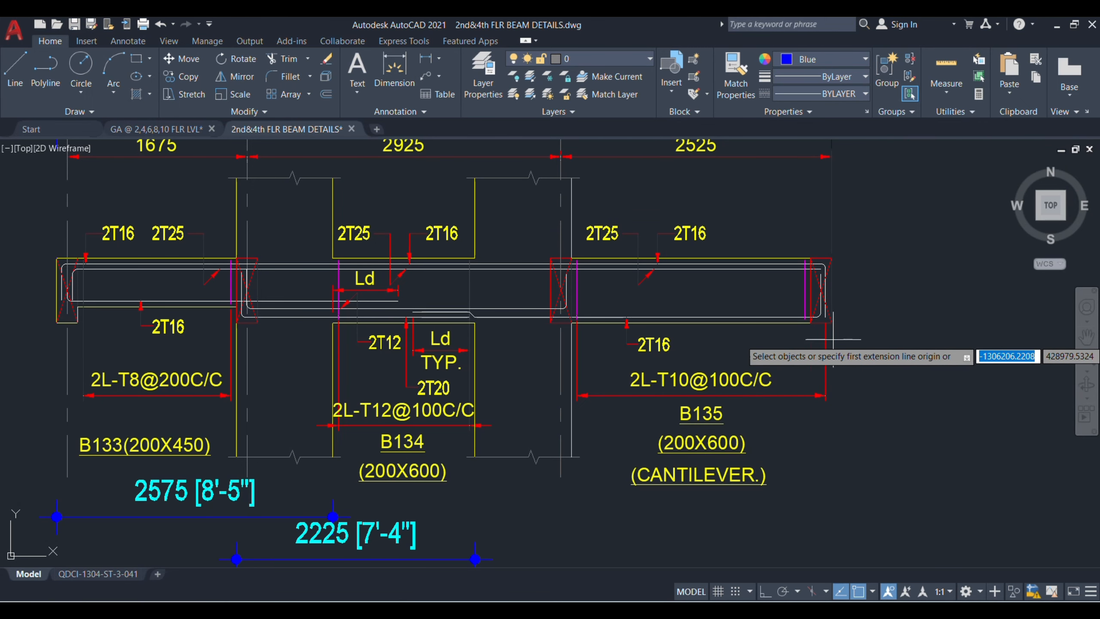
{"action": "left_click", "coordinate": [832, 323]}
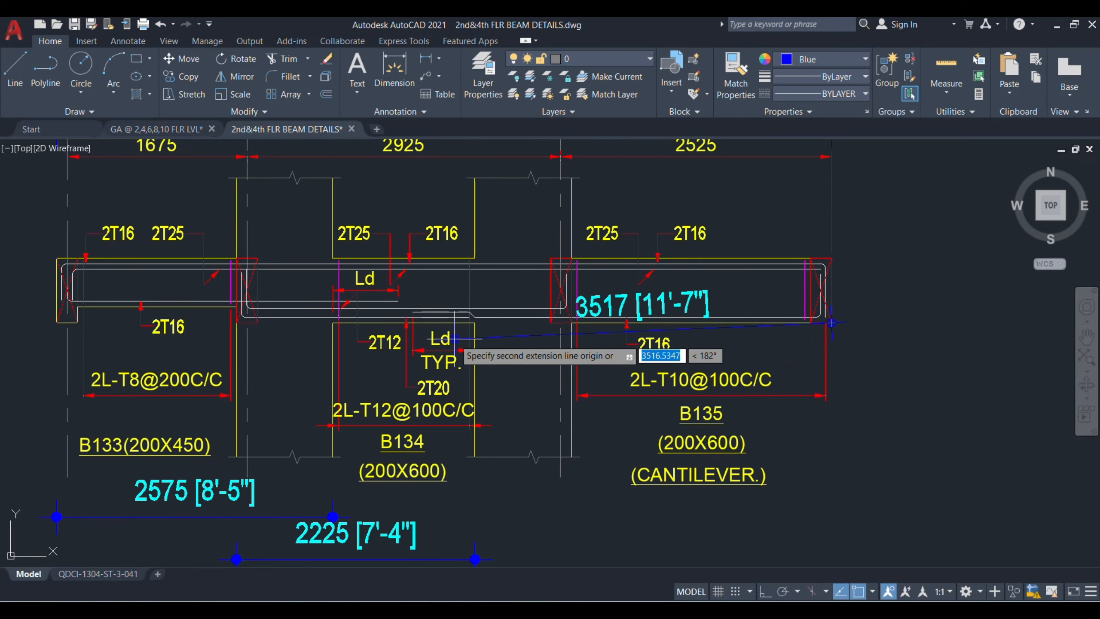
{"action": "key", "text": "Escape"}
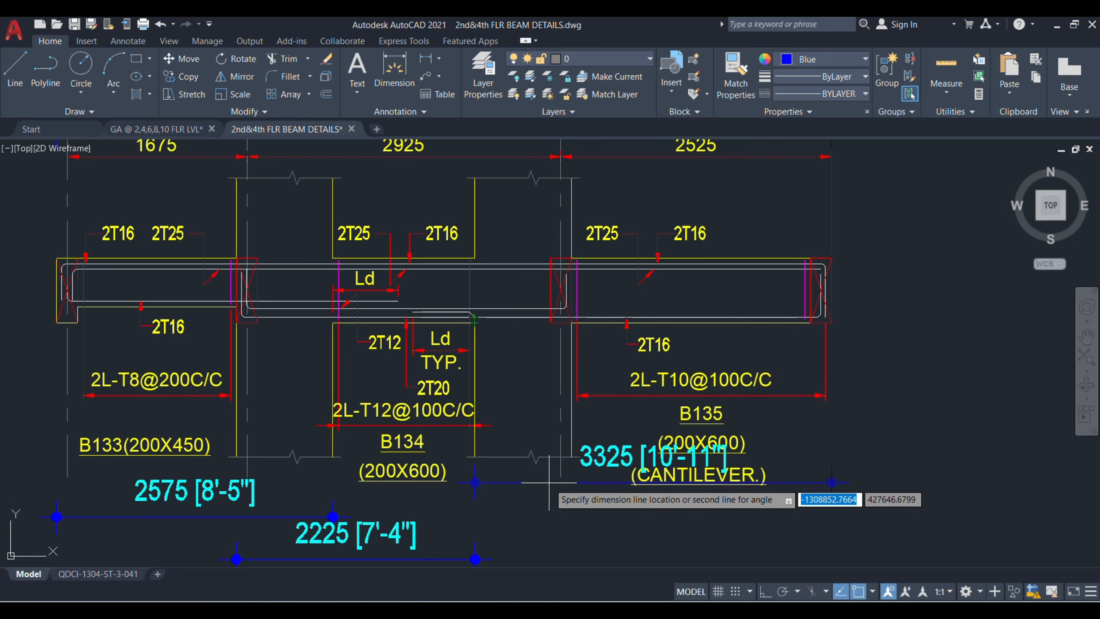
{"action": "left_click", "coordinate": [595, 505]}
In the workbook, set the B135 bottom main bars' length to =3325+725 and breadth to 200.
{"action": "key", "text": "alt+Tab"}
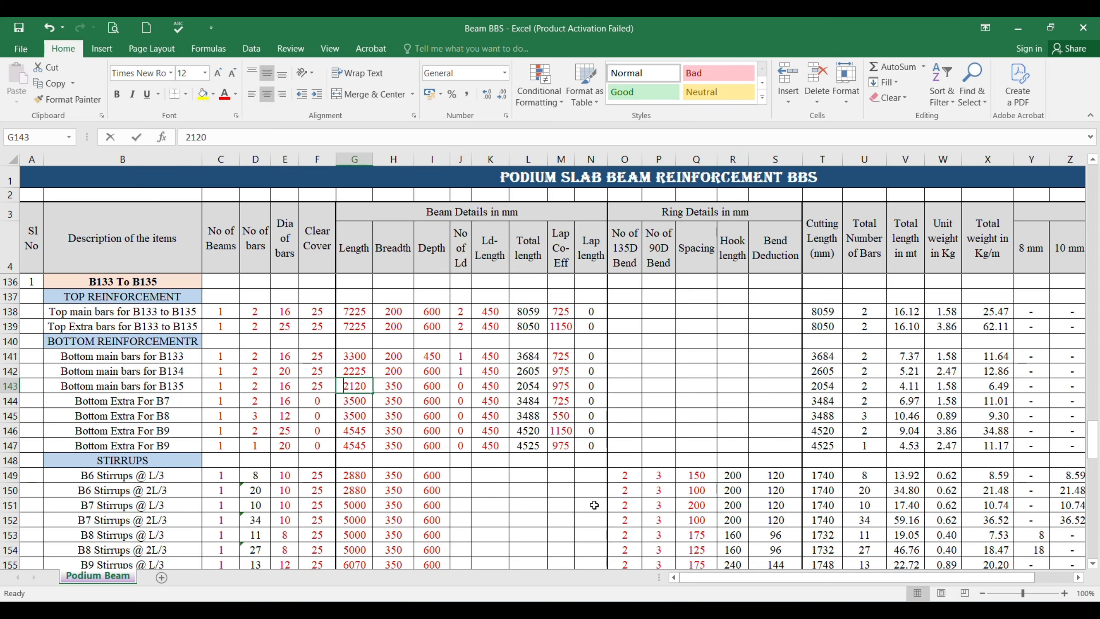
{"action": "type", "text": "=3325+"}
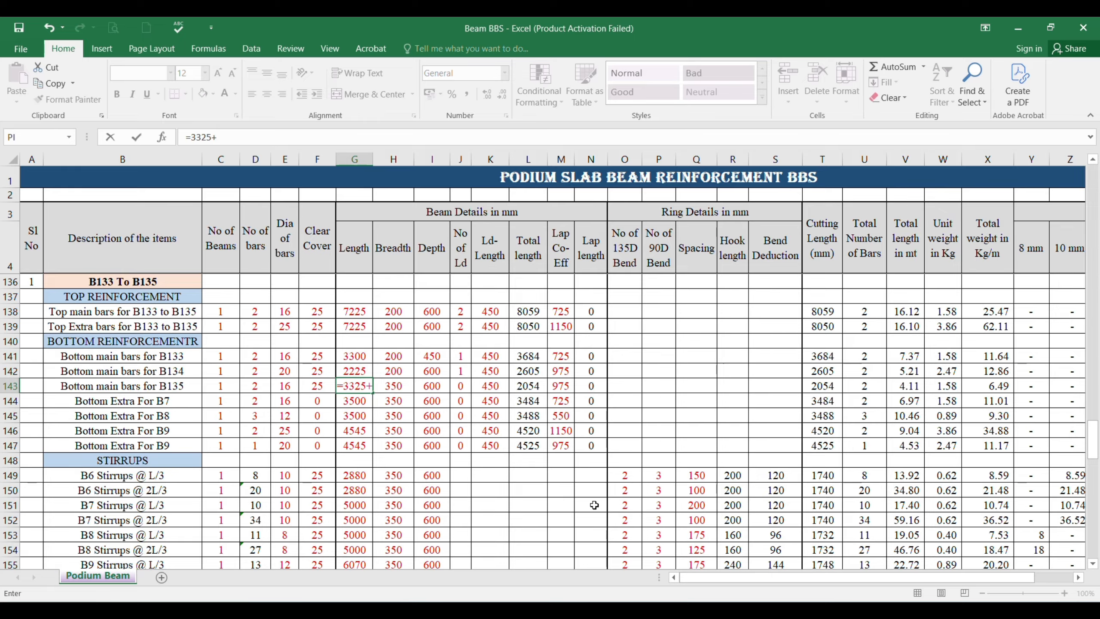
{"action": "type", "text": "725"}
{"action": "key", "text": "Return"}
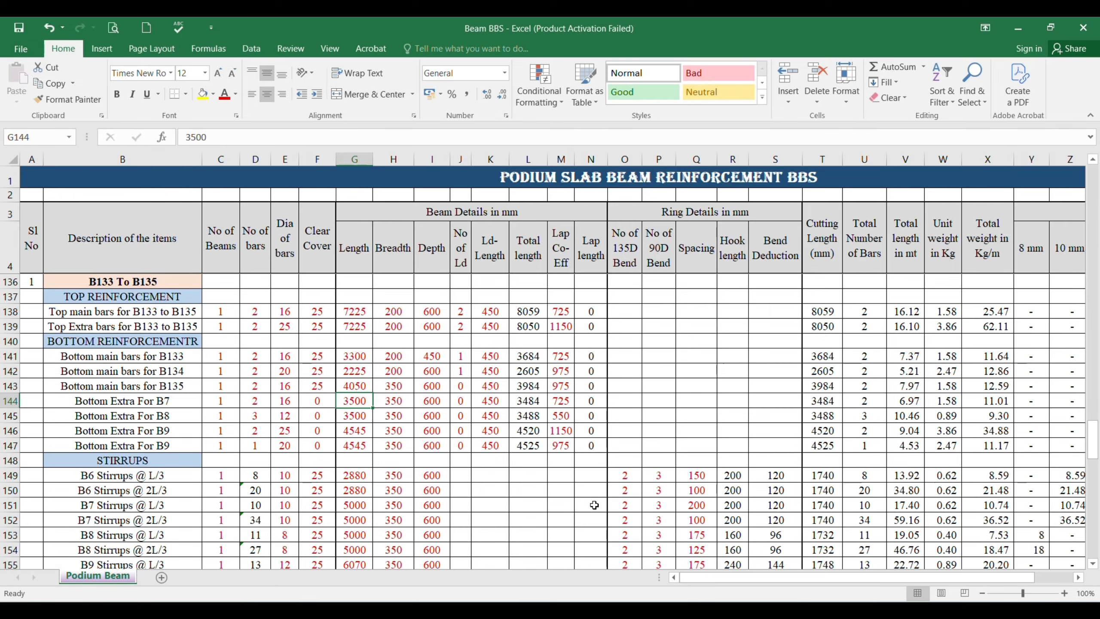
{"action": "key", "text": "Right"}
{"action": "key", "text": "Up"}
{"action": "type", "text": "200"}
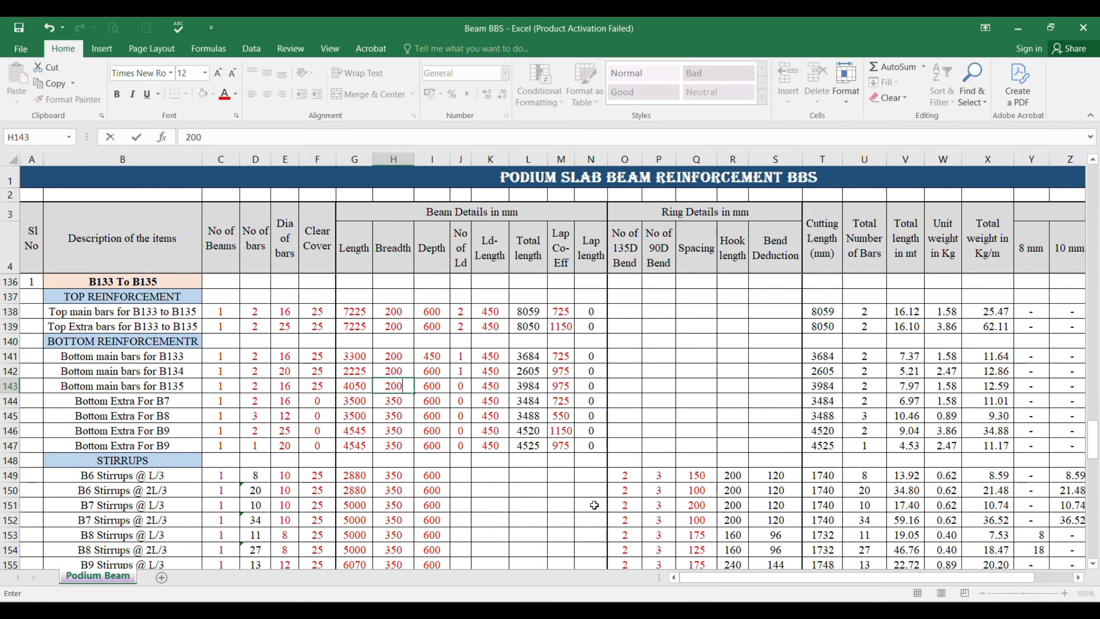
Set the number of Ld to 1 and the lap coefficient to 725 for the B135 bottom main bars.
{"action": "key", "text": "Right"}
{"action": "key", "text": "Right"}
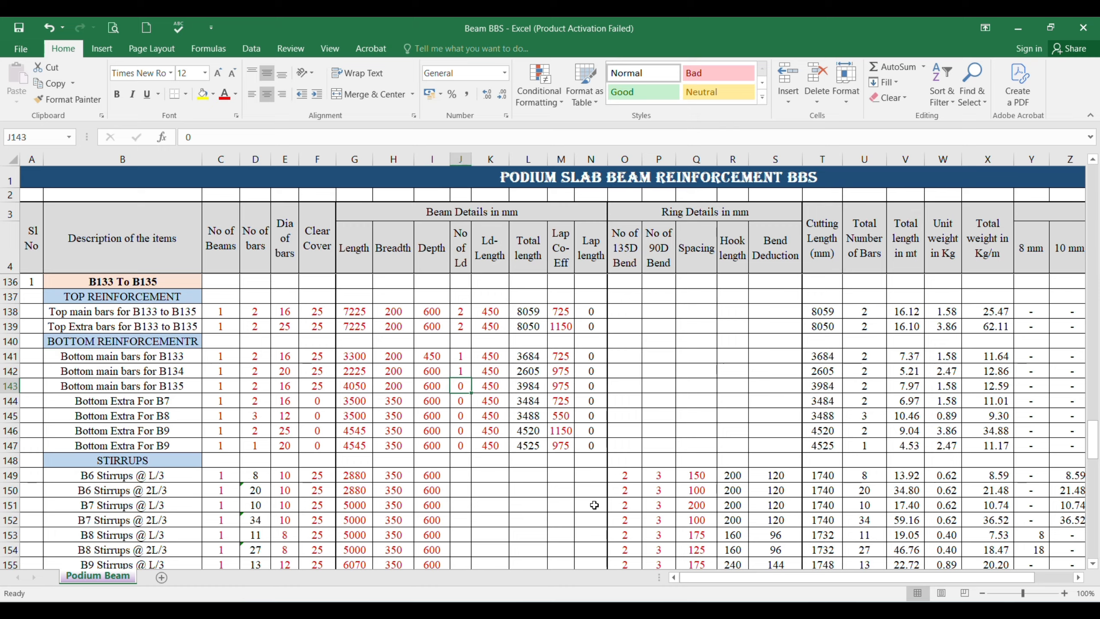
{"action": "type", "text": "1"}
{"action": "key", "text": "Right"}
{"action": "key", "text": "Right"}
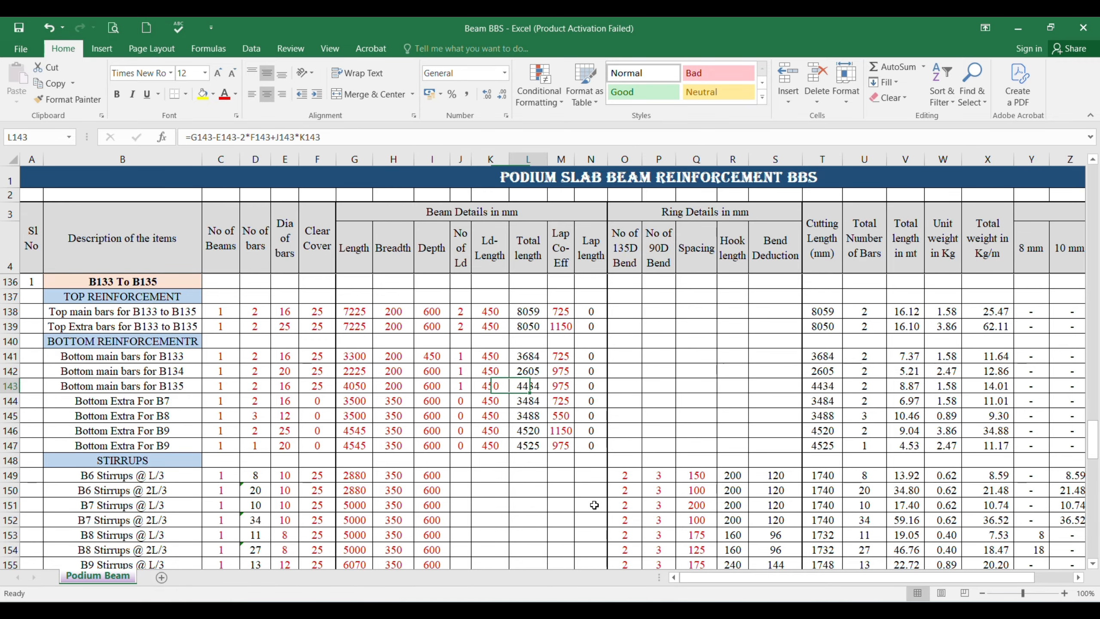
{"action": "key", "text": "Right"}
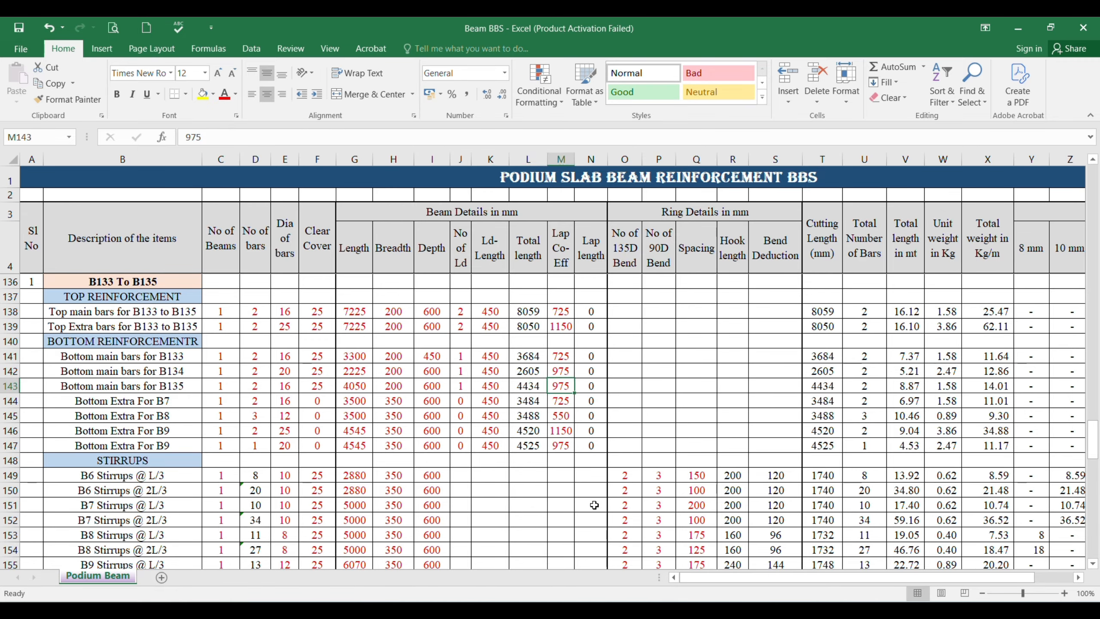
{"action": "type", "text": "725"}
{"action": "key", "text": "Return"}
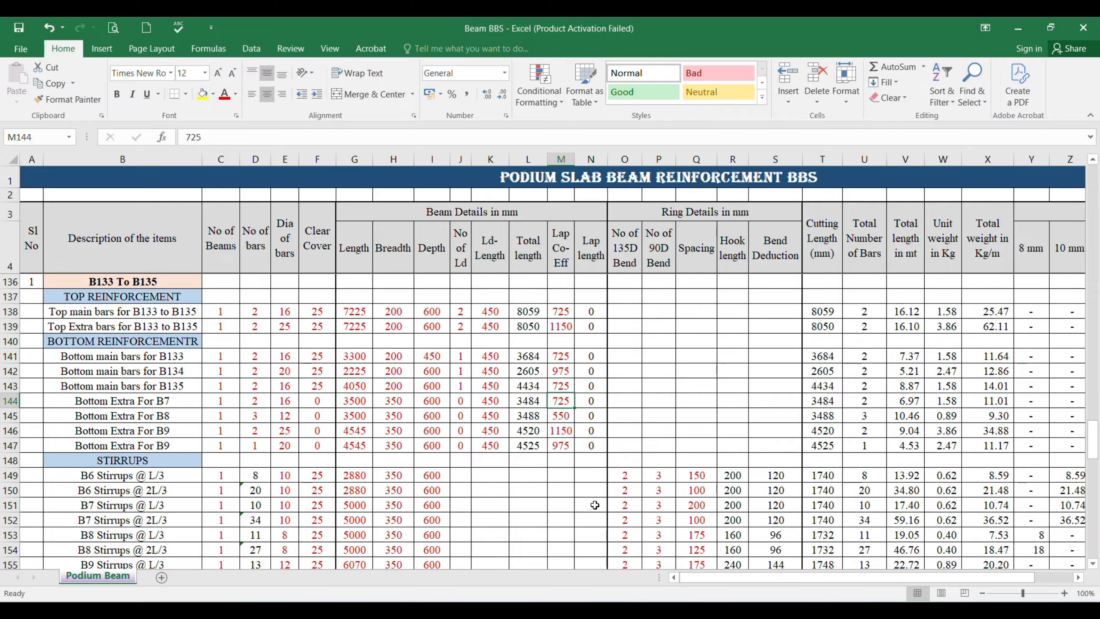
Check the B134 bottom extra bar callout in AutoCAD and rename the workbook's Bottom Extra For B7 row to Bottom Extra For B134.
{"action": "left_click", "coordinate": [141, 400]}
{"action": "key", "text": "alt+Tab"}
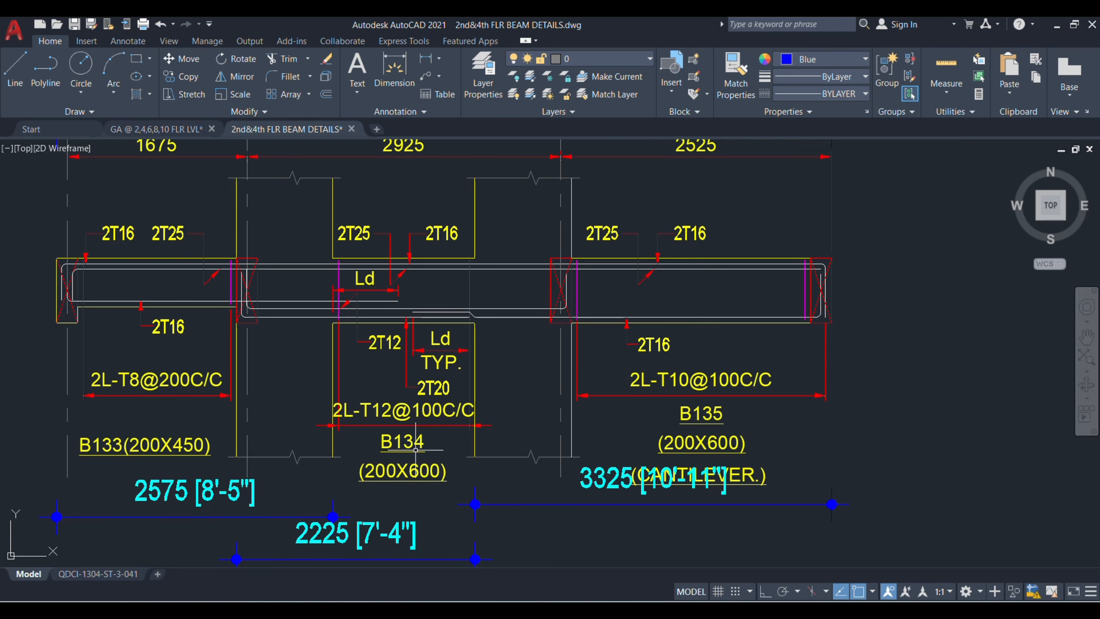
{"action": "left_click", "coordinate": [380, 343]}
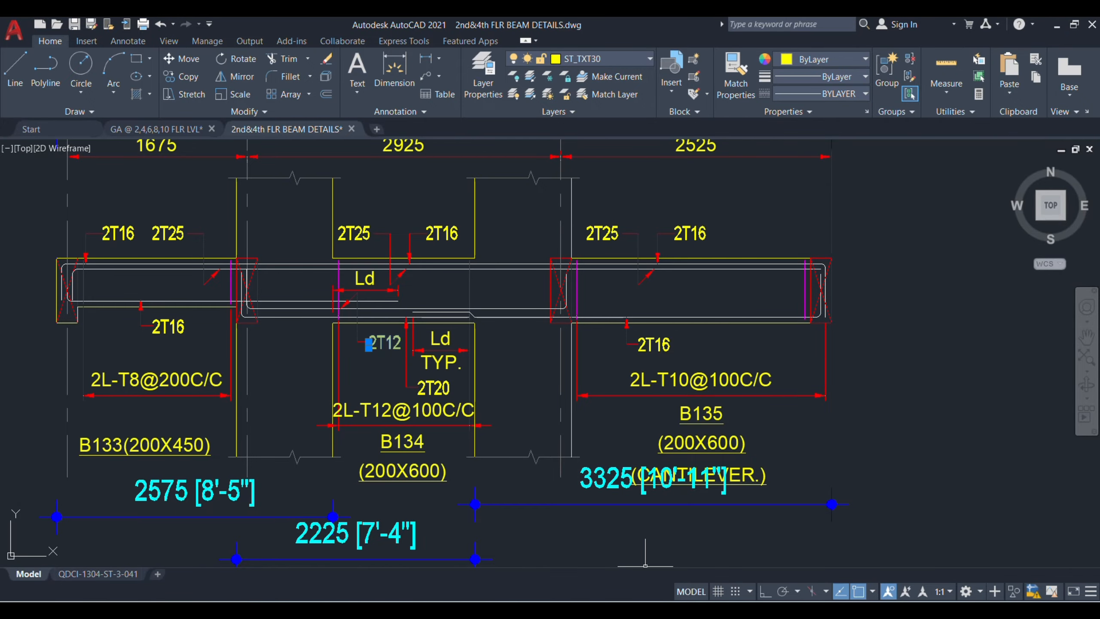
{"action": "mouse_move", "coordinate": [709, 610]}
{"action": "left_click", "coordinate": [709, 546]}
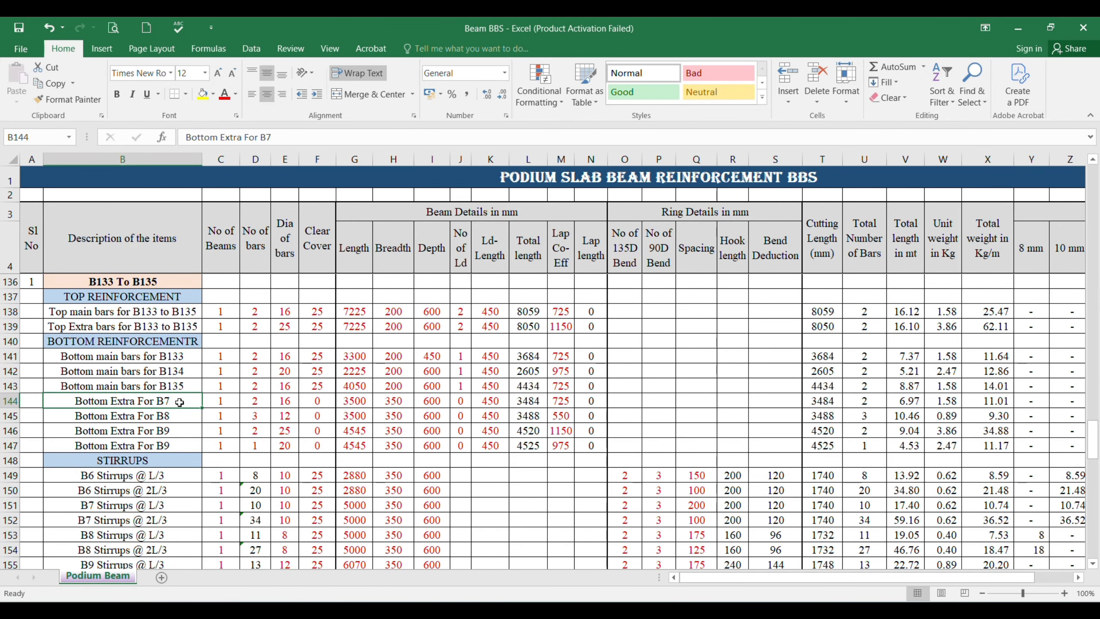
{"action": "double_click", "coordinate": [179, 402]}
{"action": "key", "text": "BackSpace"}
{"action": "type", "text": "1"}
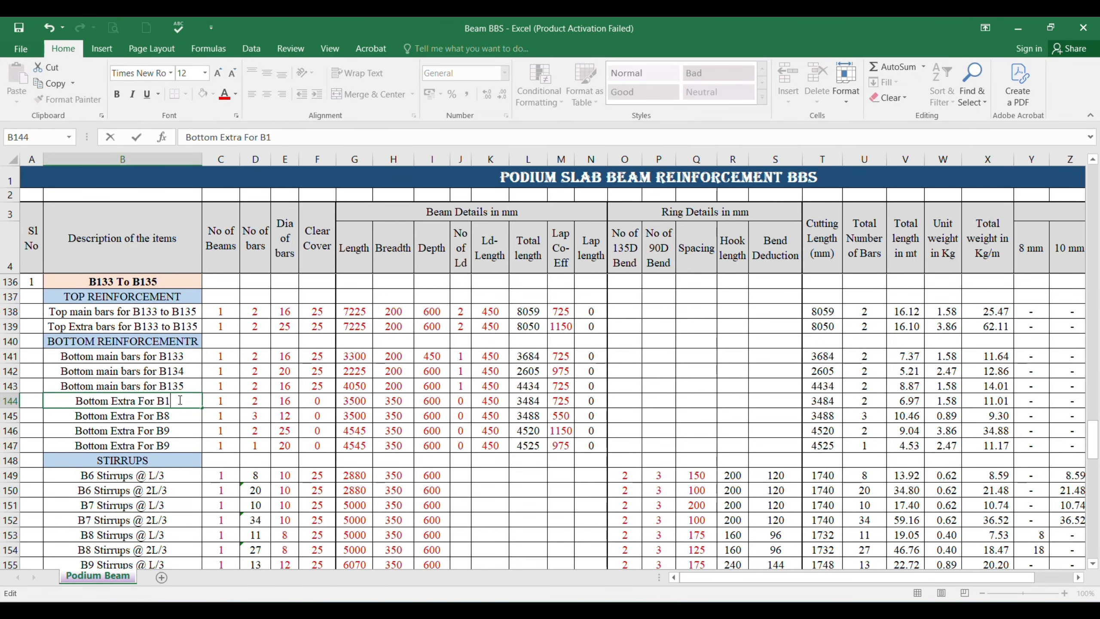
{"action": "type", "text": "34"}
{"action": "key", "text": "Return"}
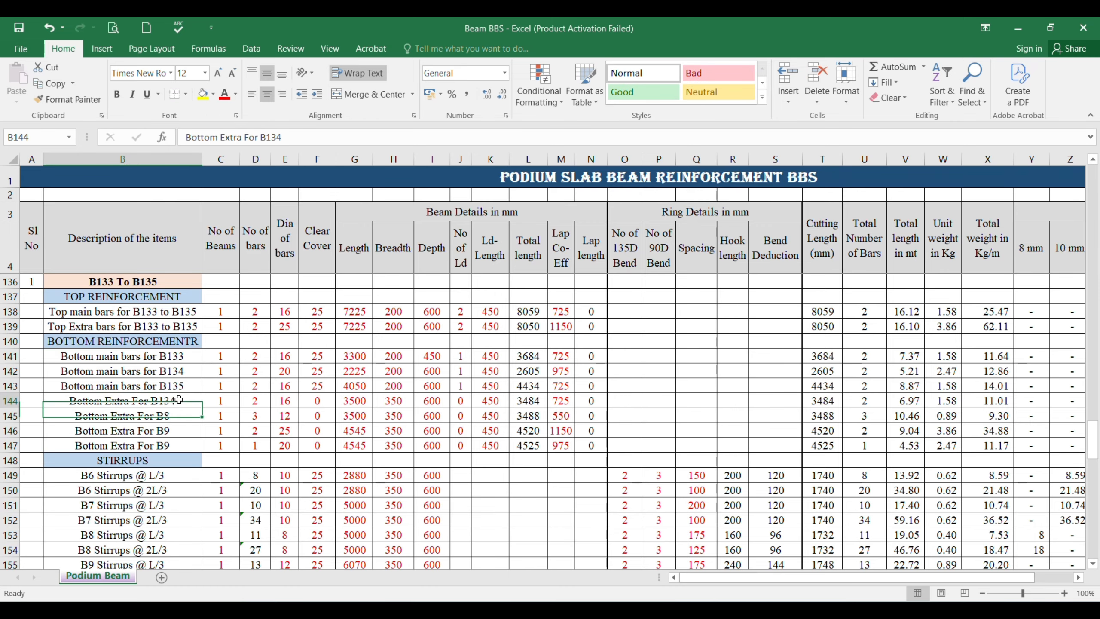
Set the bar diameter to 12 and the clear cover to 25 for the B134 bottom extra bars.
{"action": "key", "text": "Right"}
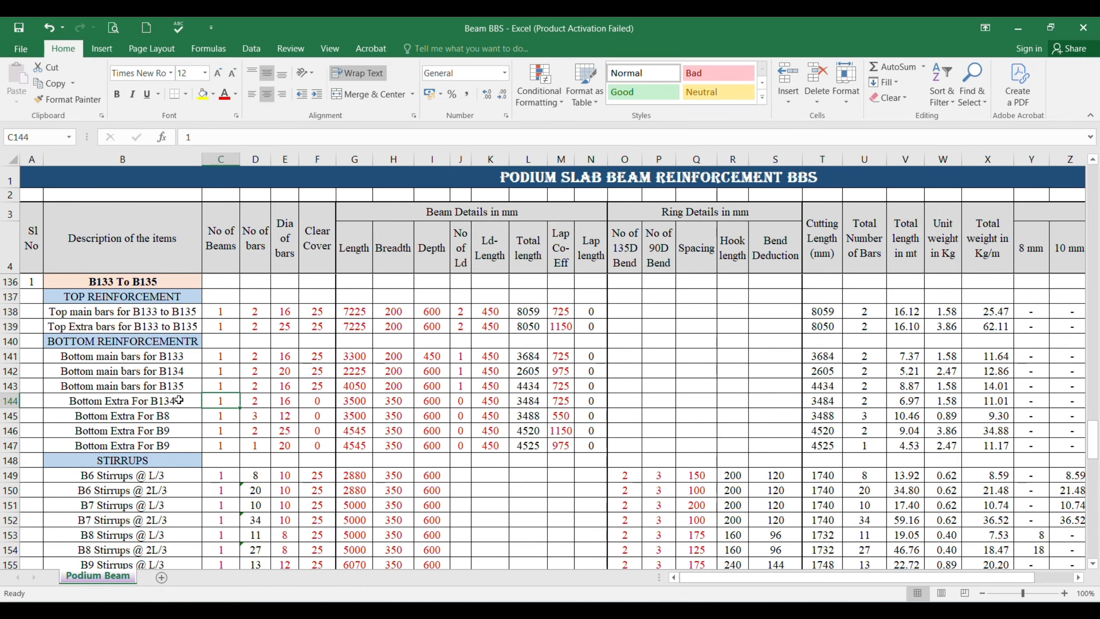
{"action": "key", "text": "Right"}
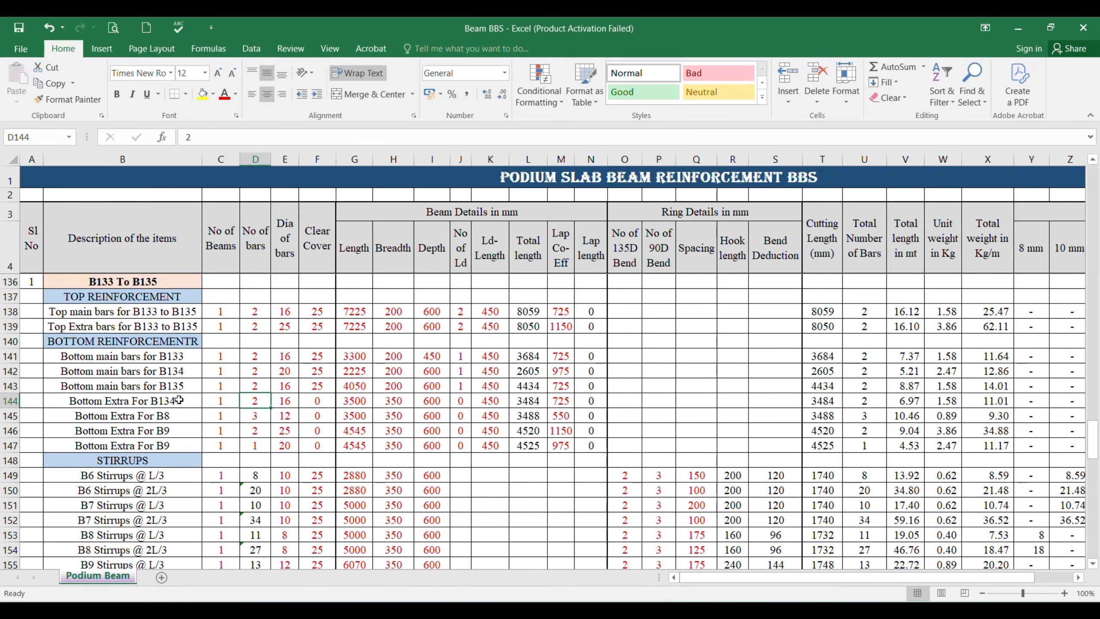
{"action": "key", "text": "Right"}
{"action": "type", "text": "12"}
{"action": "key", "text": "Right"}
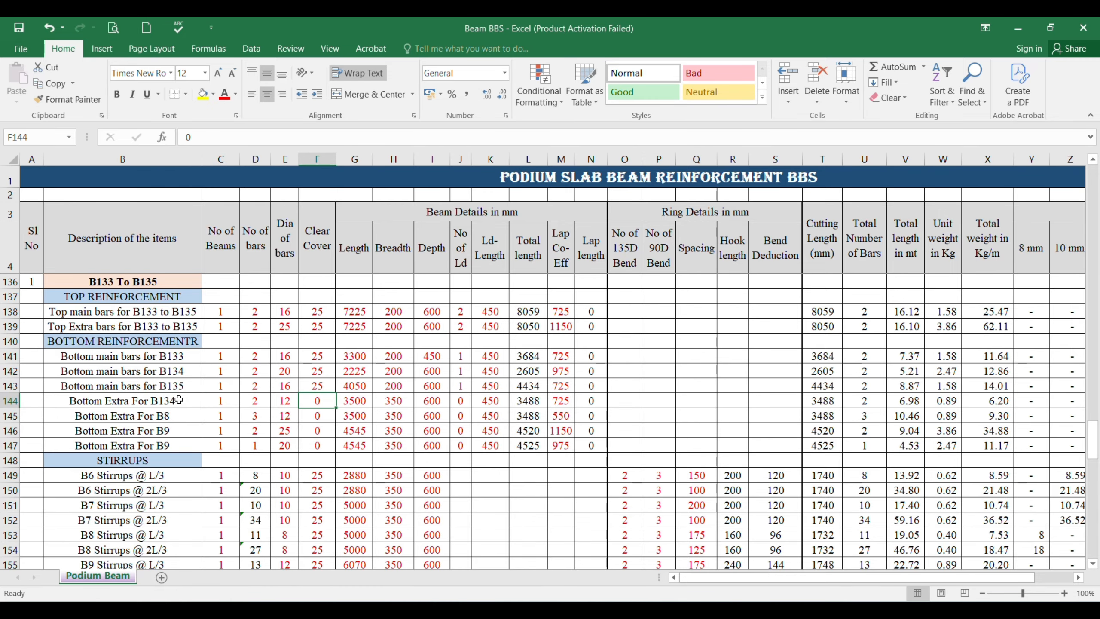
{"action": "type", "text": "25"}
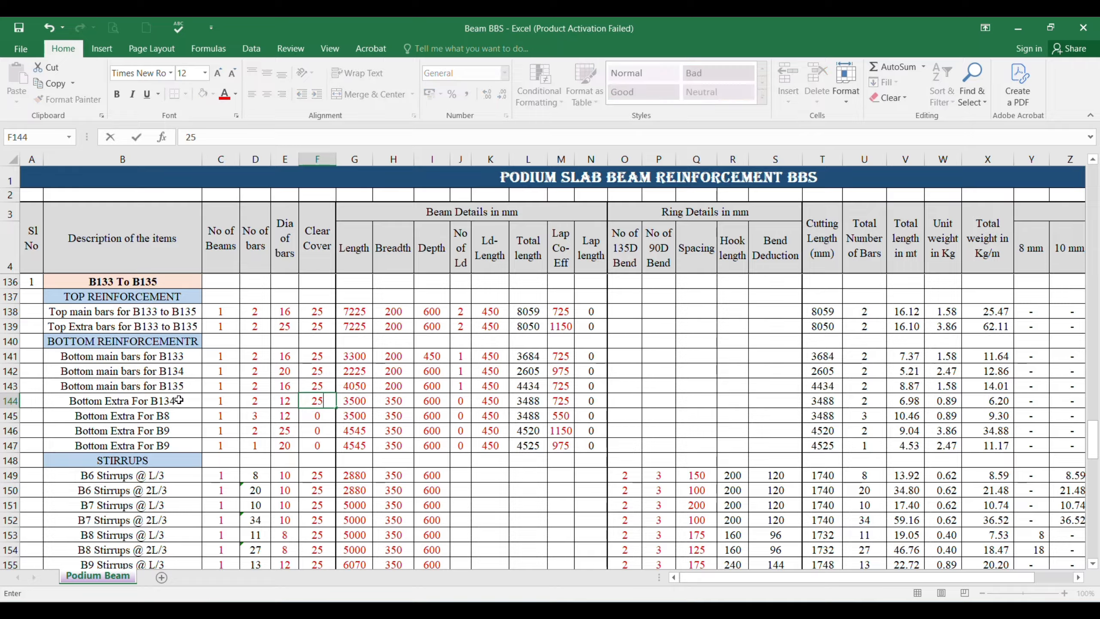
{"action": "key", "text": "Right"}
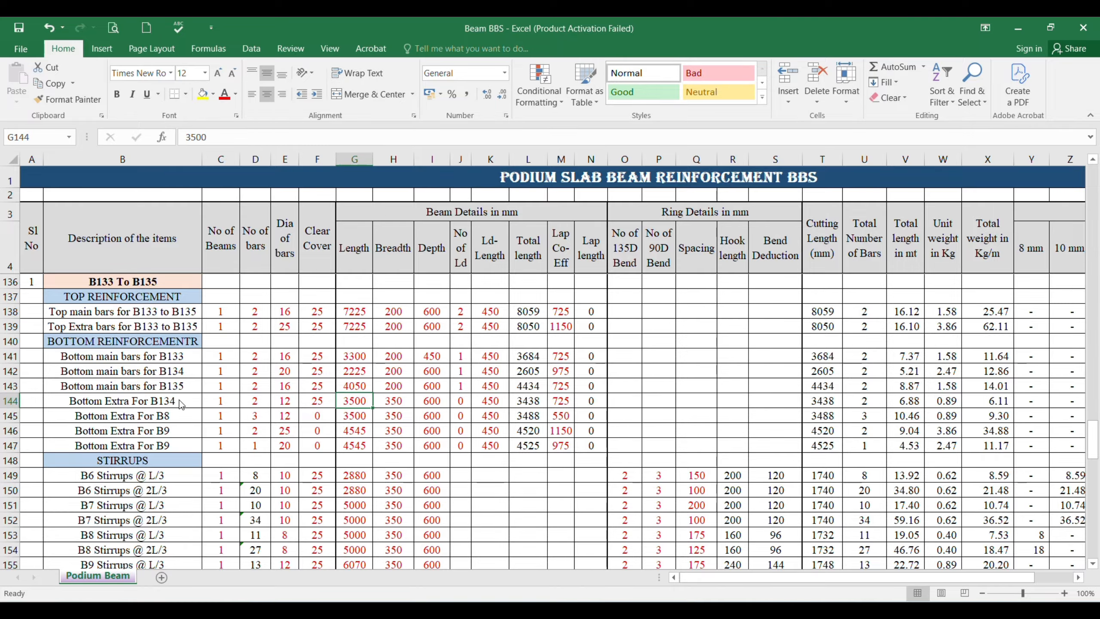
In the AutoCAD beam details, dimension from the B133-side face of the first support to the B135-side face of the second, below the beam.
{"action": "key", "text": "alt+Tab"}
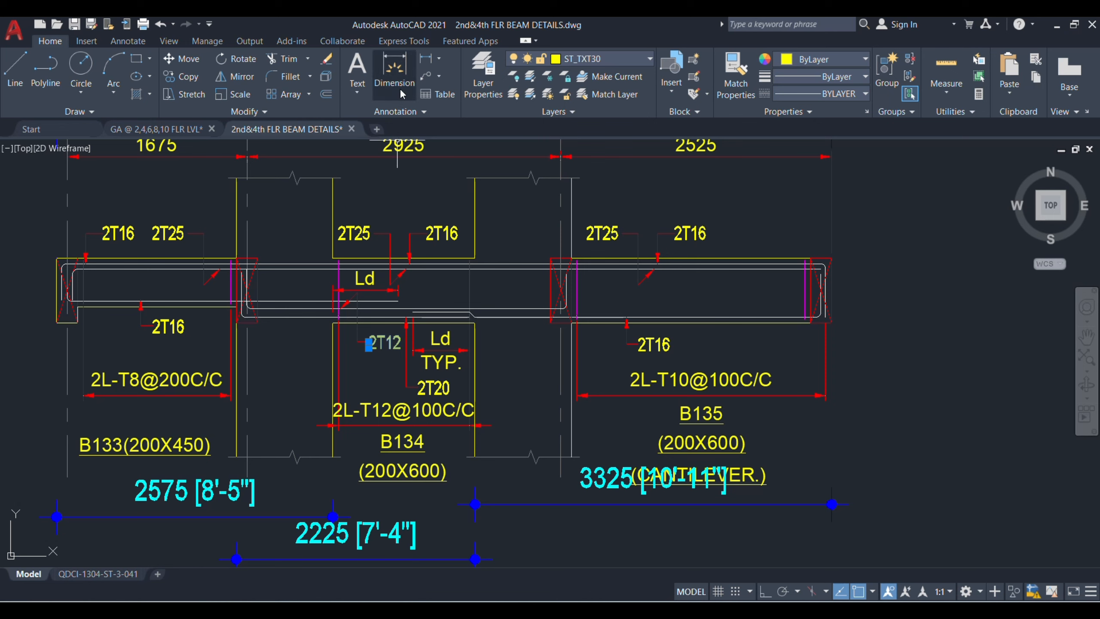
{"action": "left_click", "coordinate": [397, 67]}
{"action": "left_click", "coordinate": [236, 456]}
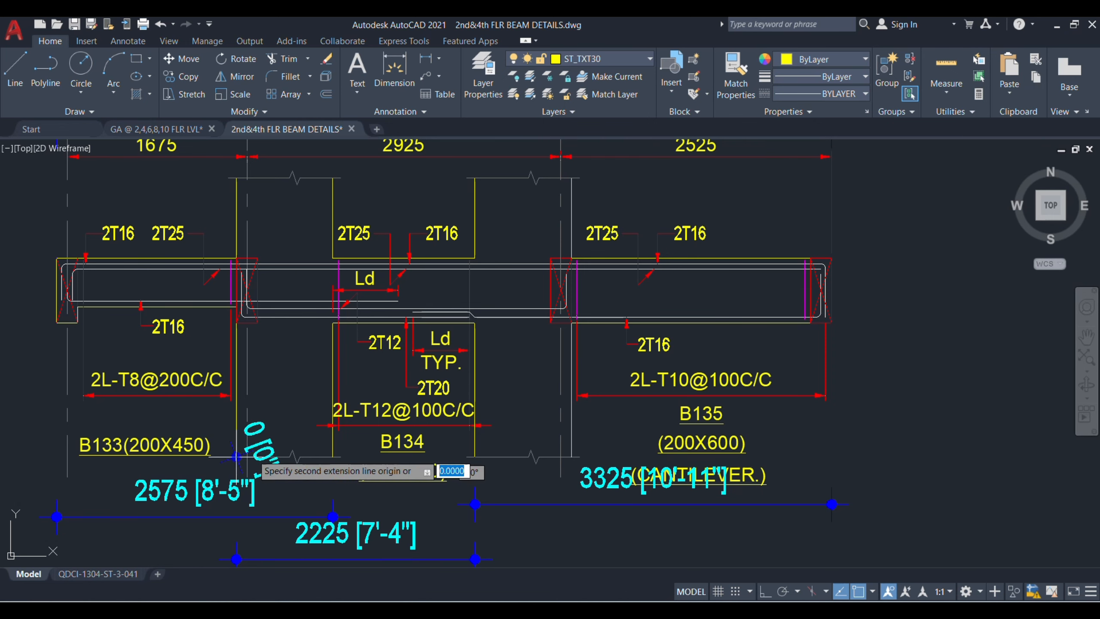
{"action": "left_click", "coordinate": [574, 457]}
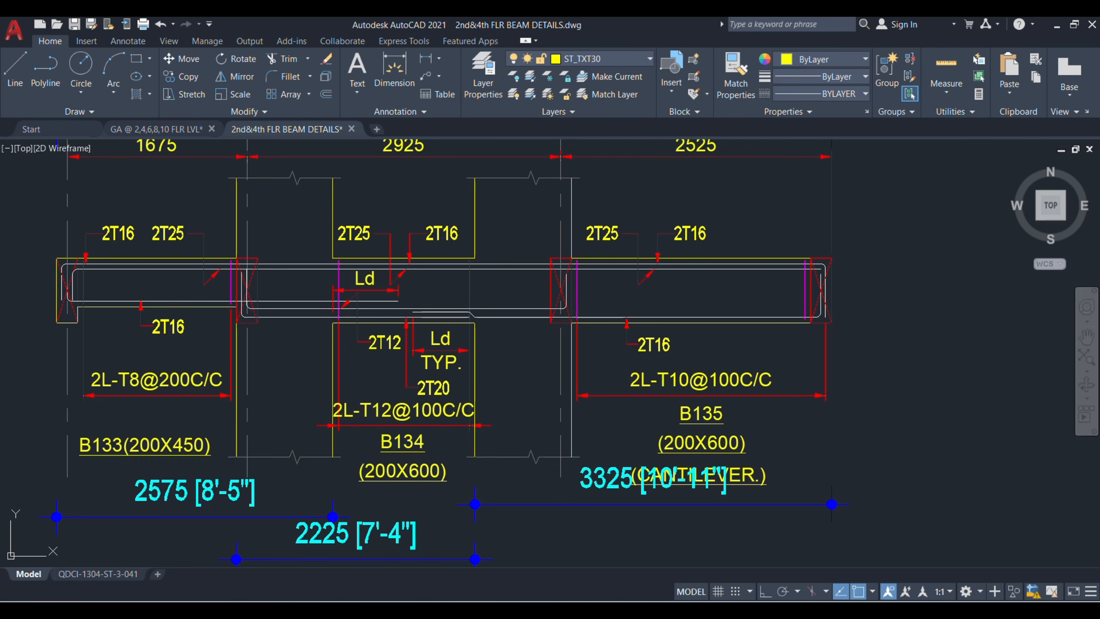
{"action": "left_click", "coordinate": [439, 522]}
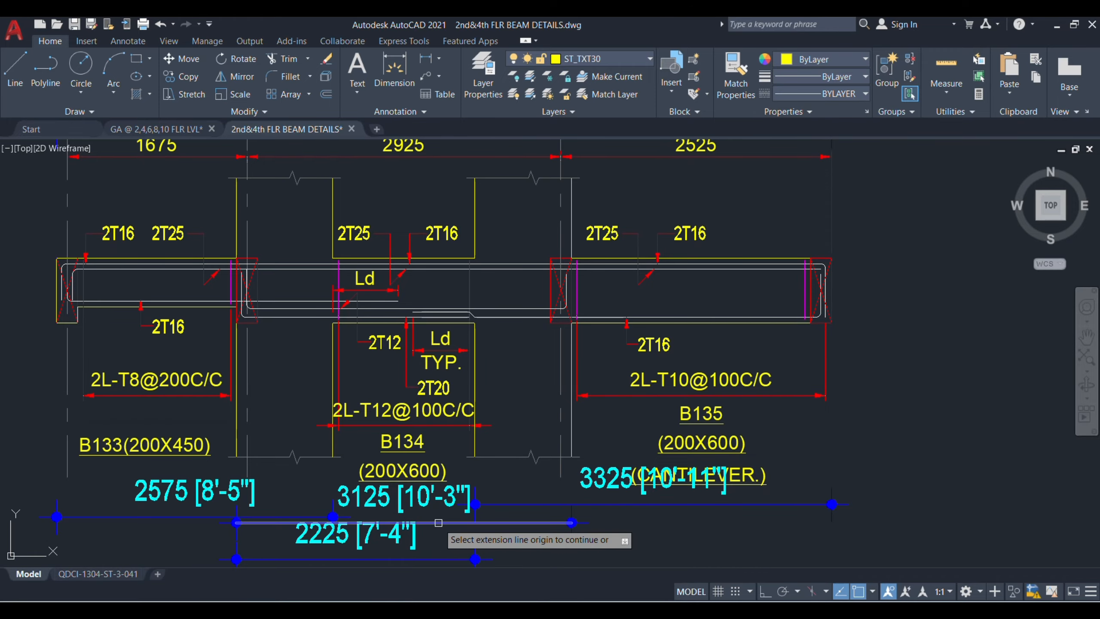
In the workbook, set the length of the B134 bottom extra bars to =3125.
{"action": "key", "text": "alt+Tab"}
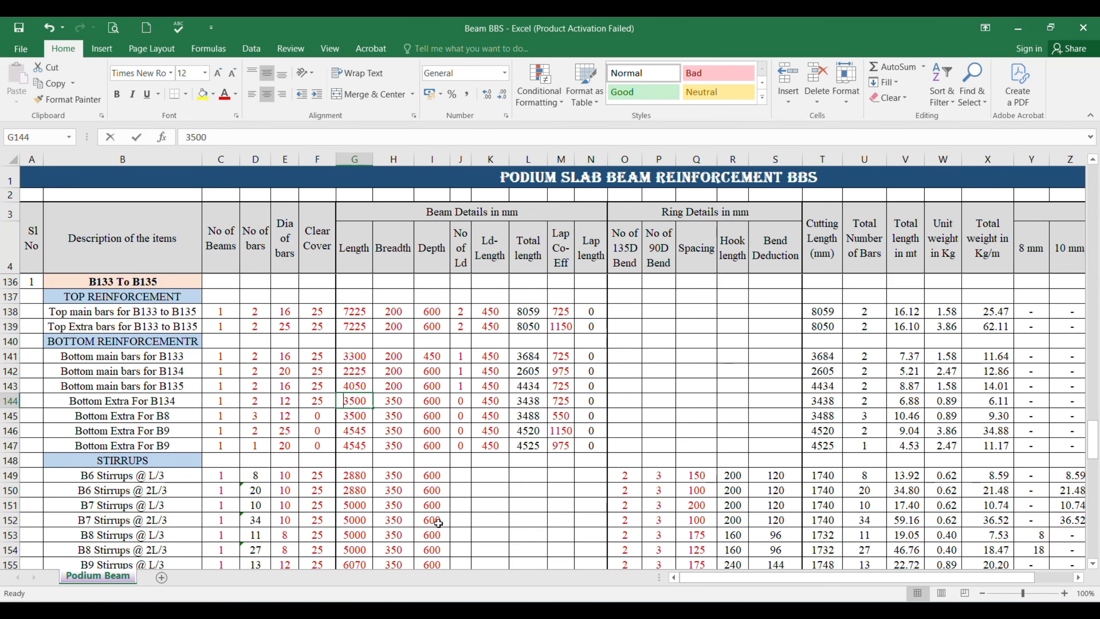
{"action": "type", "text": "=3125"}
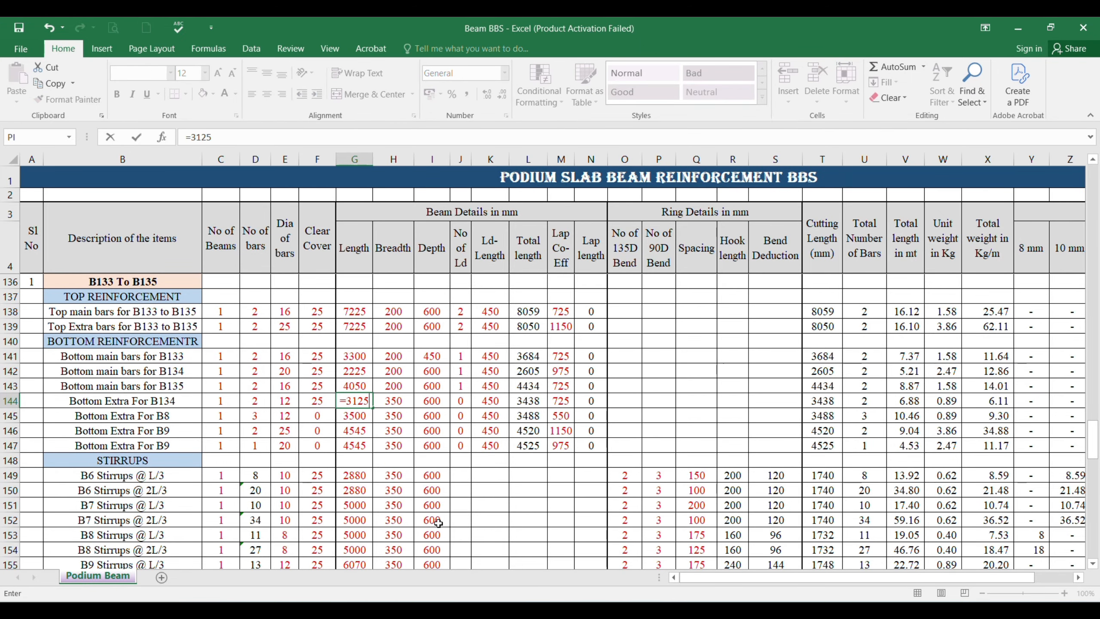
{"action": "key", "text": "Tab"}
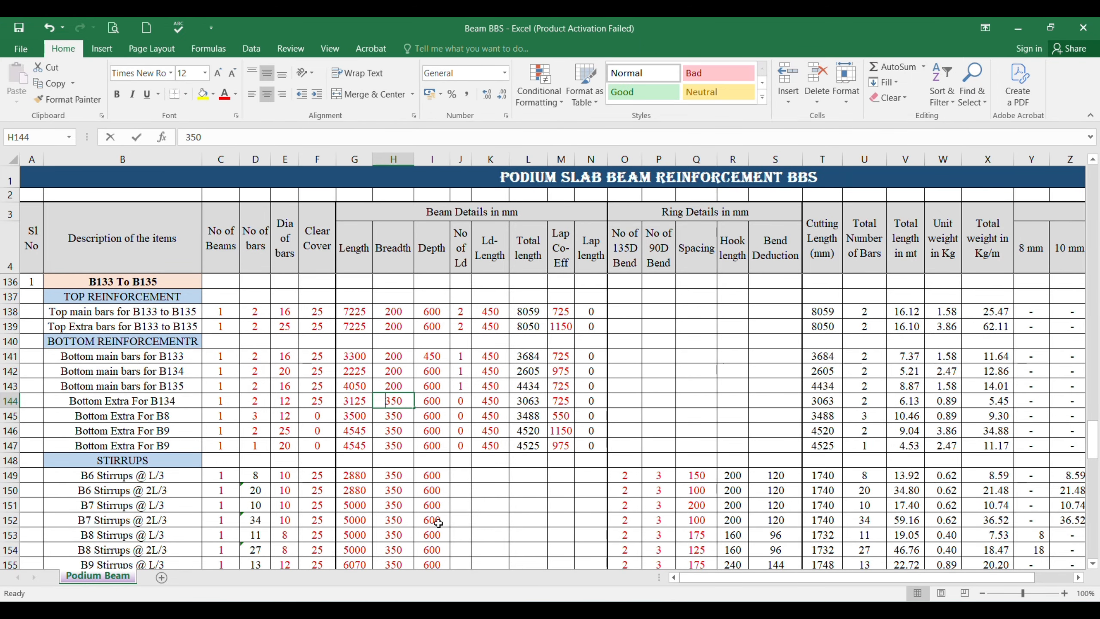
Set the B134 bottom extra bars' breadth to 200, number of Ld to 2 and lap coefficient to 550.
{"action": "type", "text": "200"}
{"action": "key", "text": "Tab"}
{"action": "key", "text": "Tab"}
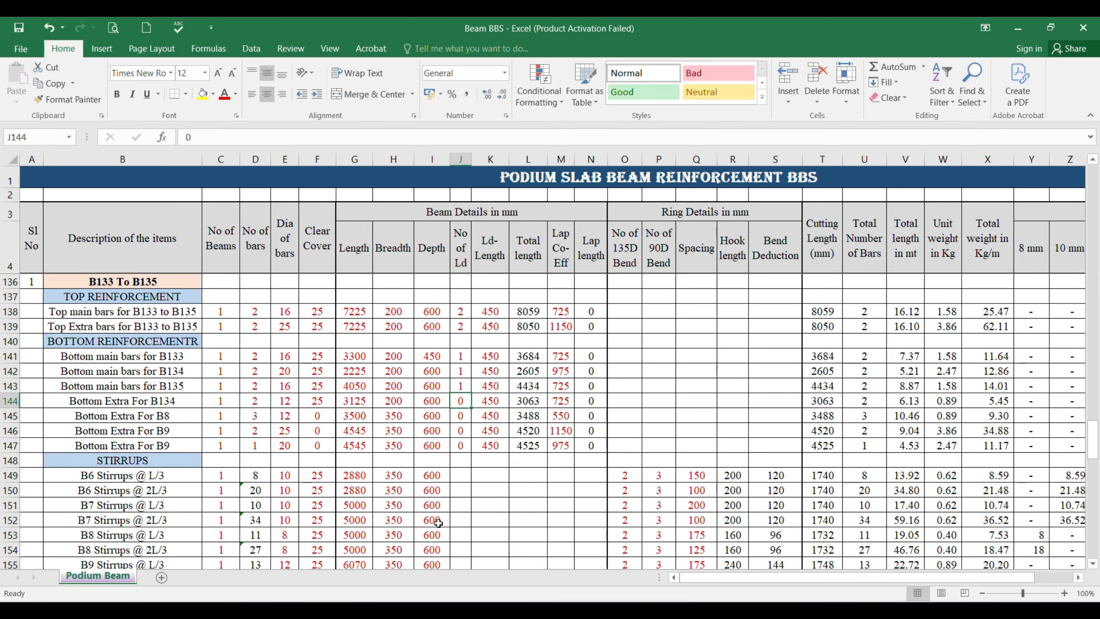
{"action": "type", "text": "2"}
{"action": "key", "text": "Tab"}
{"action": "key", "text": "Tab"}
{"action": "key", "text": "Tab"}
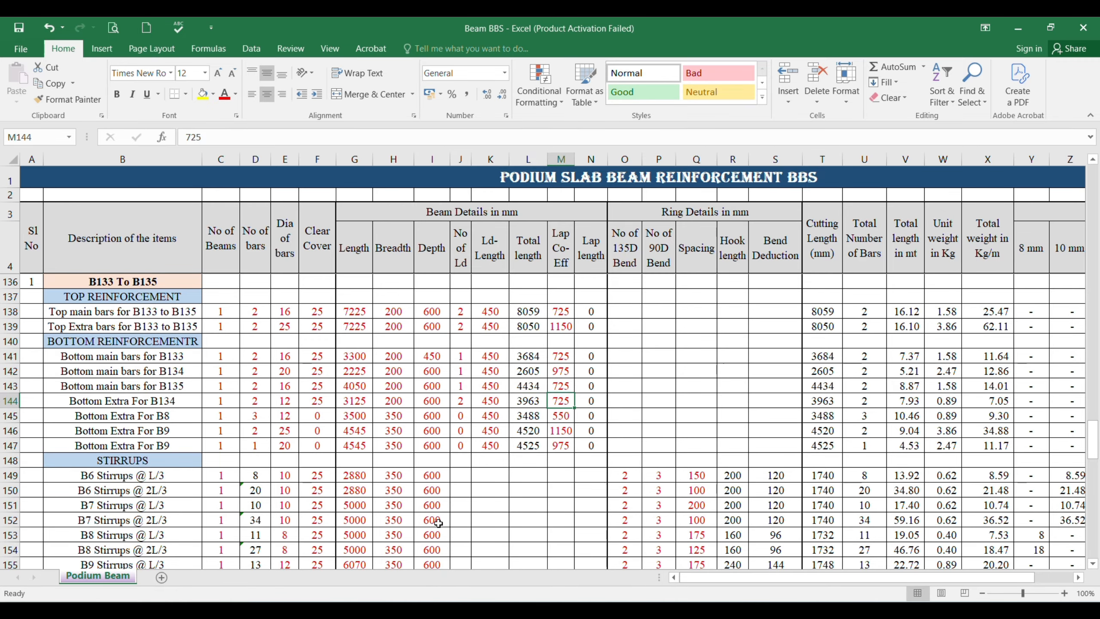
{"action": "type", "text": "550"}
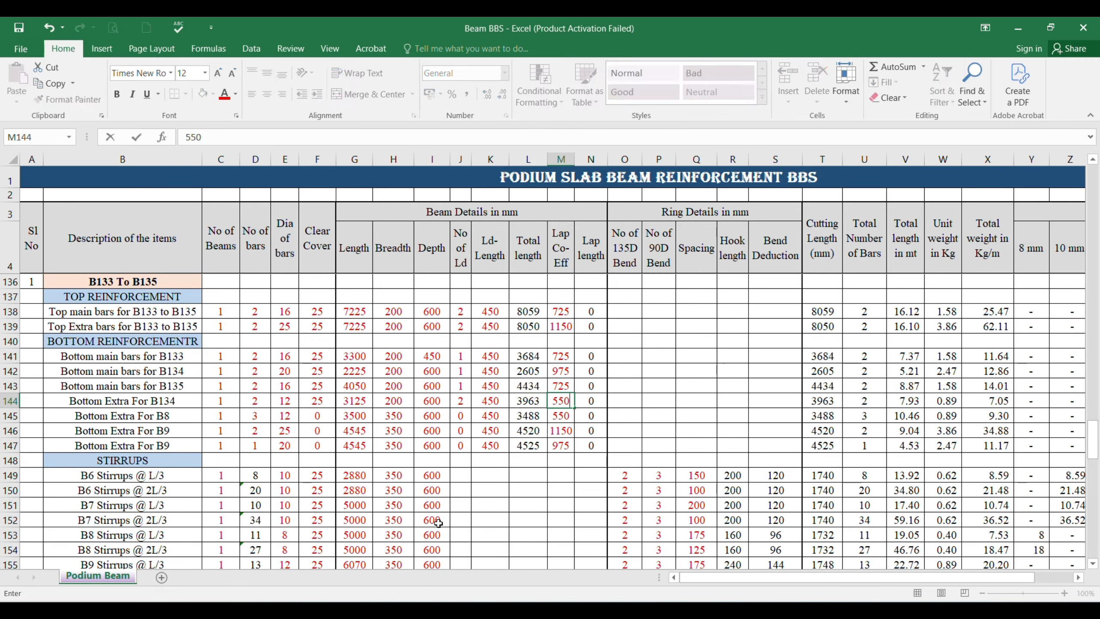
{"action": "key", "text": "Return"}
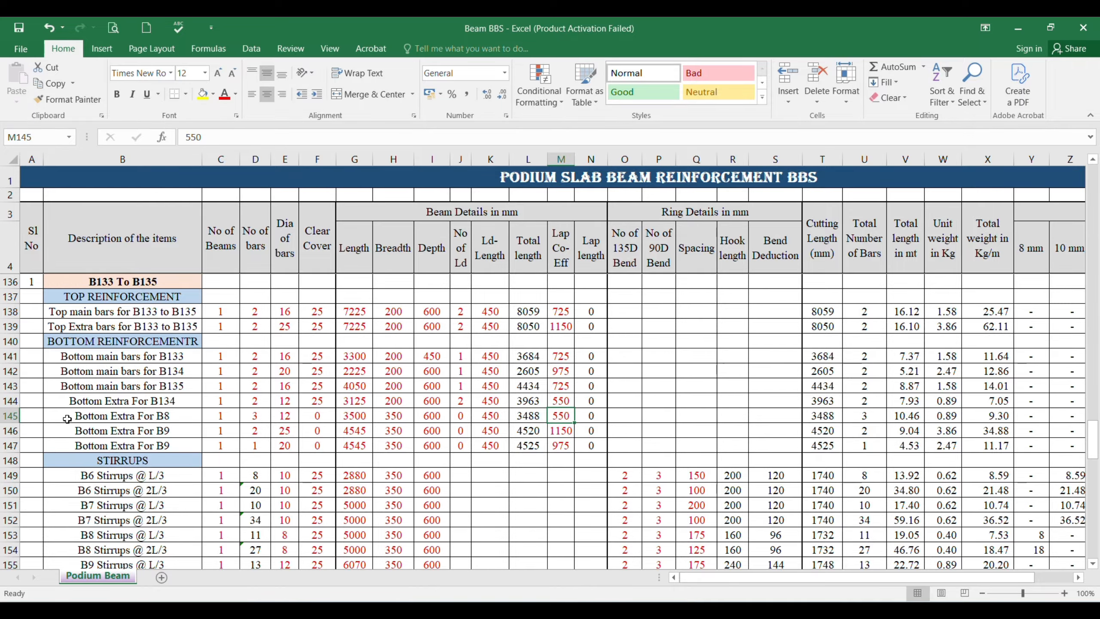
Delete the three leftover Bottom Extra rows for B8 and B9 above the STIRRUPS heading.
{"action": "left_click_drag", "start_coordinate": [10, 416], "coordinate": [14, 446]}
{"action": "right_click", "coordinate": [14, 446]}
{"action": "left_click", "coordinate": [71, 345]}
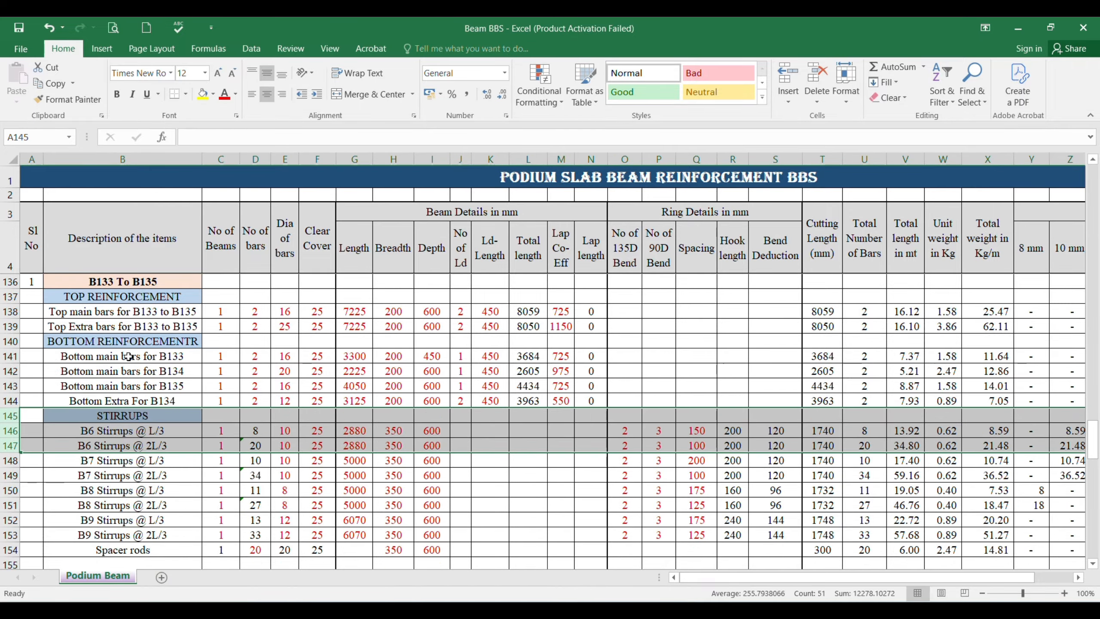
Rename the B6 stirrup rows to B133 Stirrups @ L/3 and B133 Stirrups @ 2L/3.
{"action": "left_click", "coordinate": [150, 412]}
{"action": "scroll", "coordinate": [152, 403], "scroll_direction": "down", "scroll_amount": 2}
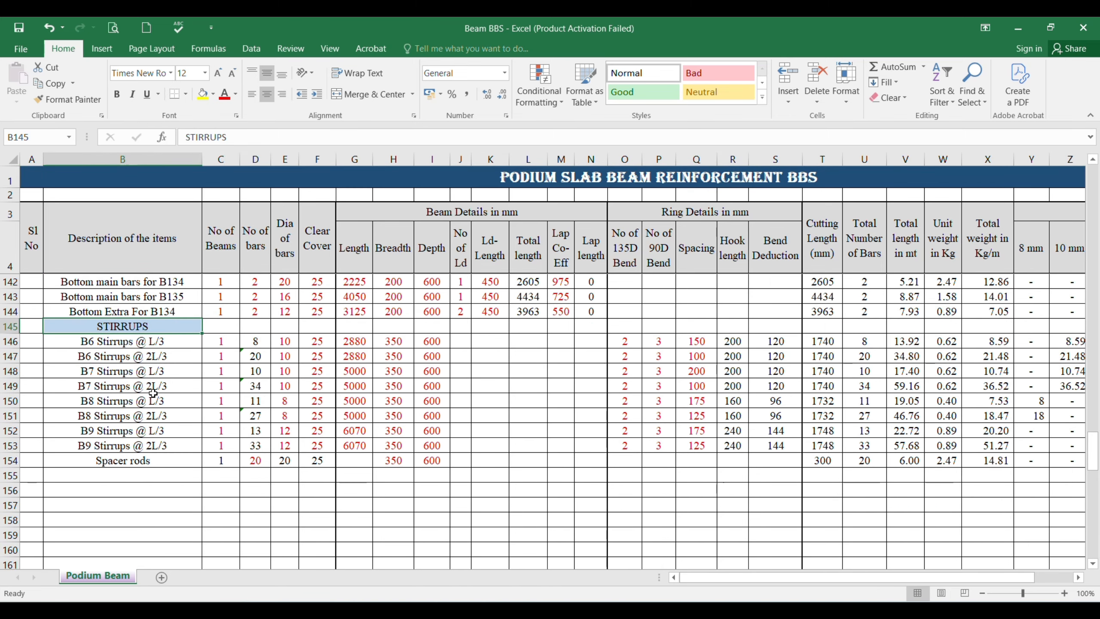
{"action": "left_click", "coordinate": [104, 342]}
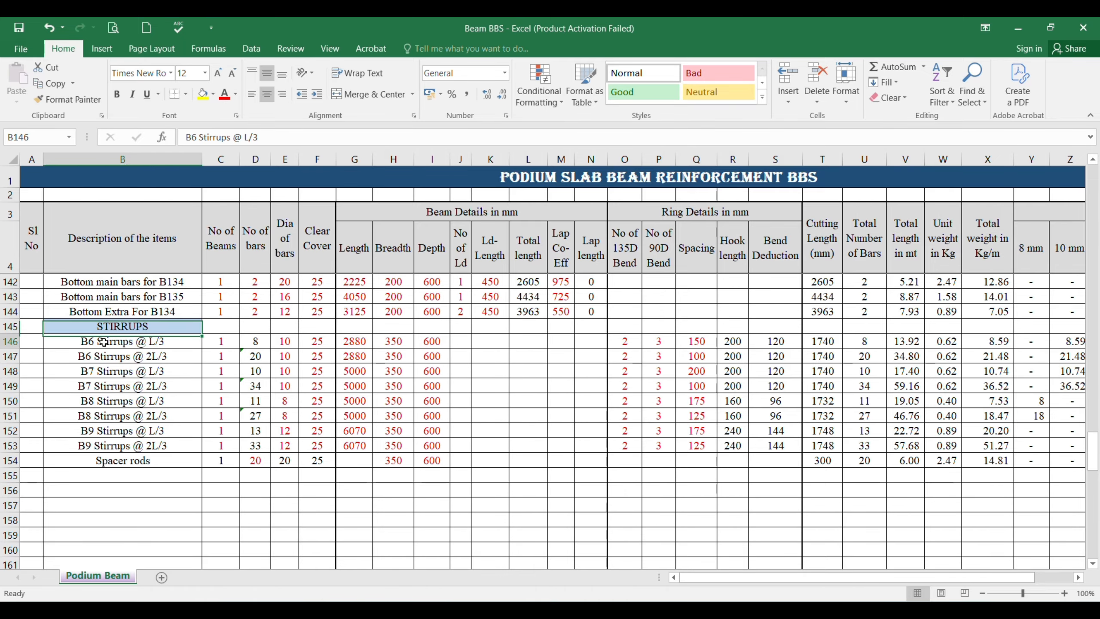
{"action": "left_click", "coordinate": [198, 136]}
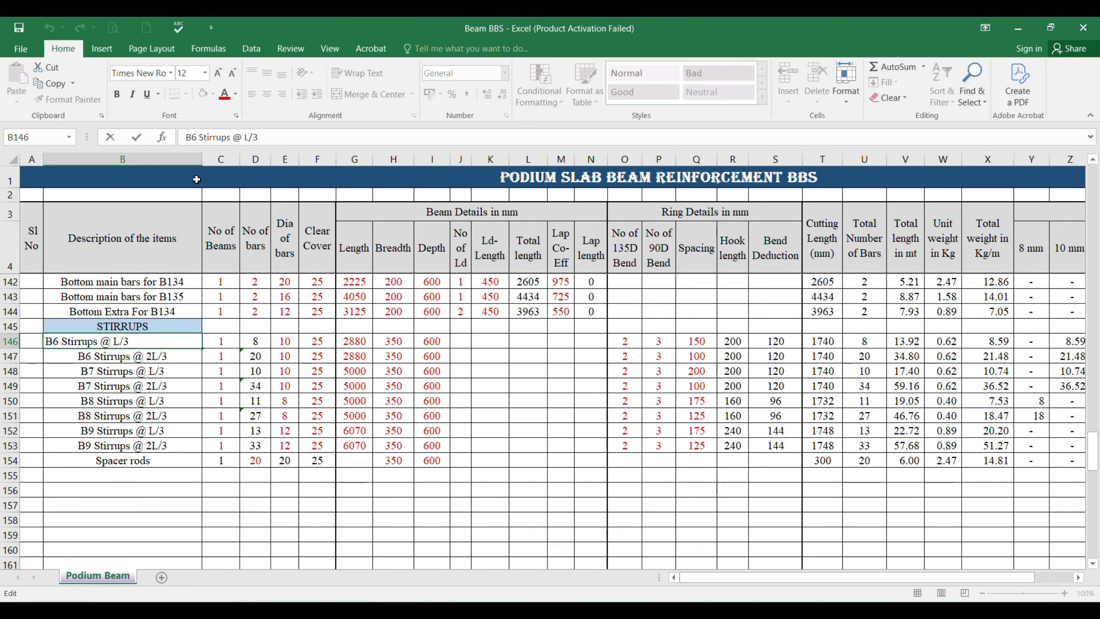
{"action": "key", "text": "BackSpace"}
{"action": "type", "text": "133"}
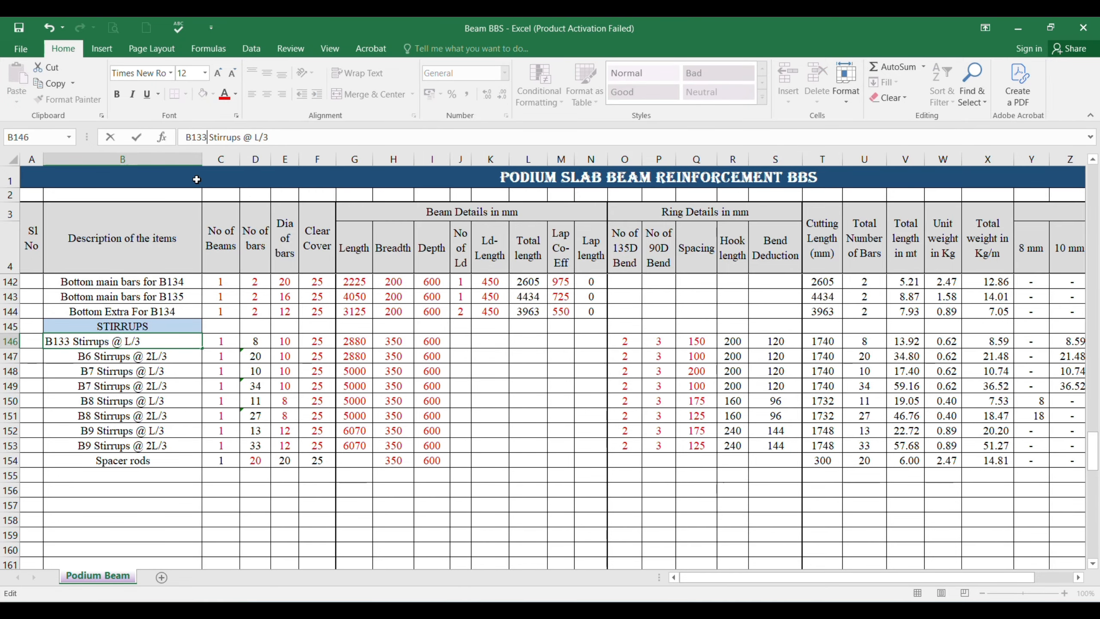
{"action": "key", "text": "Return"}
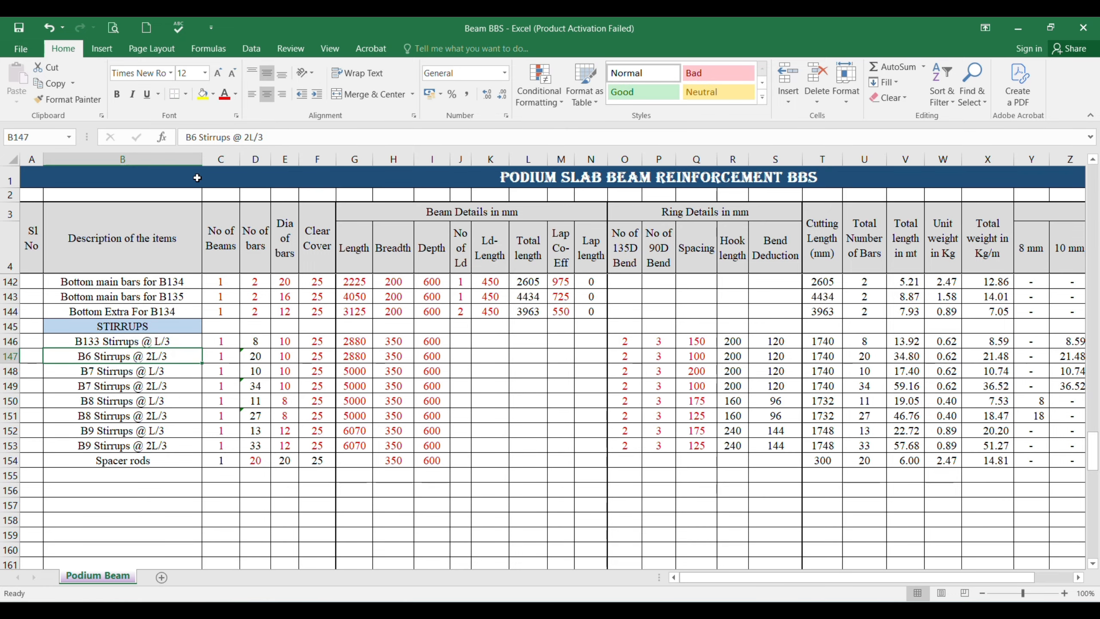
{"action": "left_click", "coordinate": [197, 137]}
{"action": "key", "text": "BackSpace"}
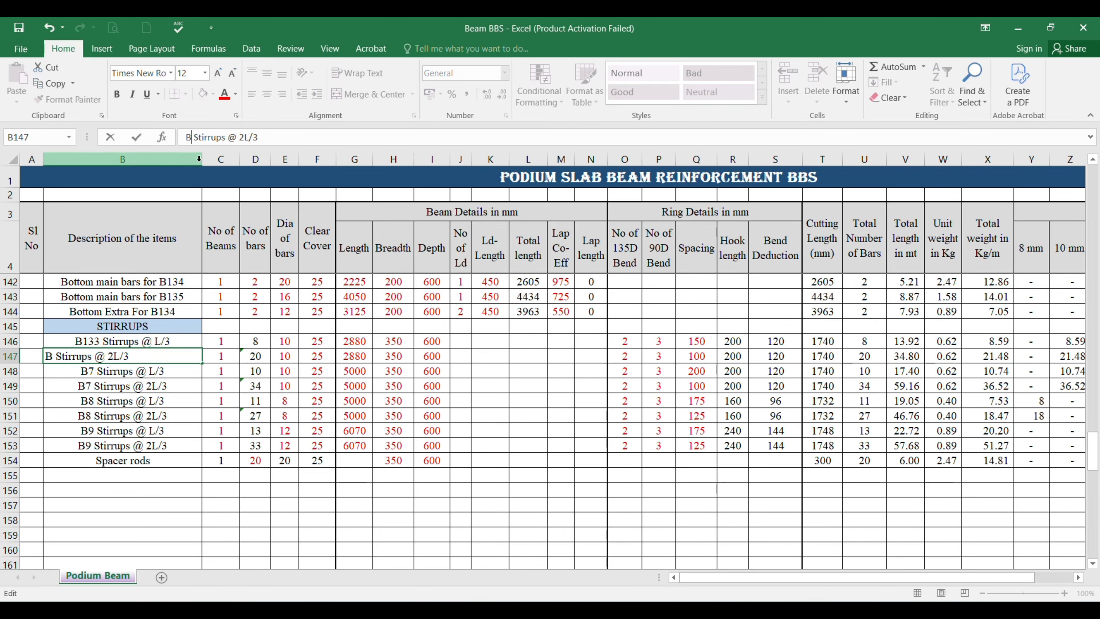
{"action": "type", "text": "133"}
{"action": "key", "text": "Return"}
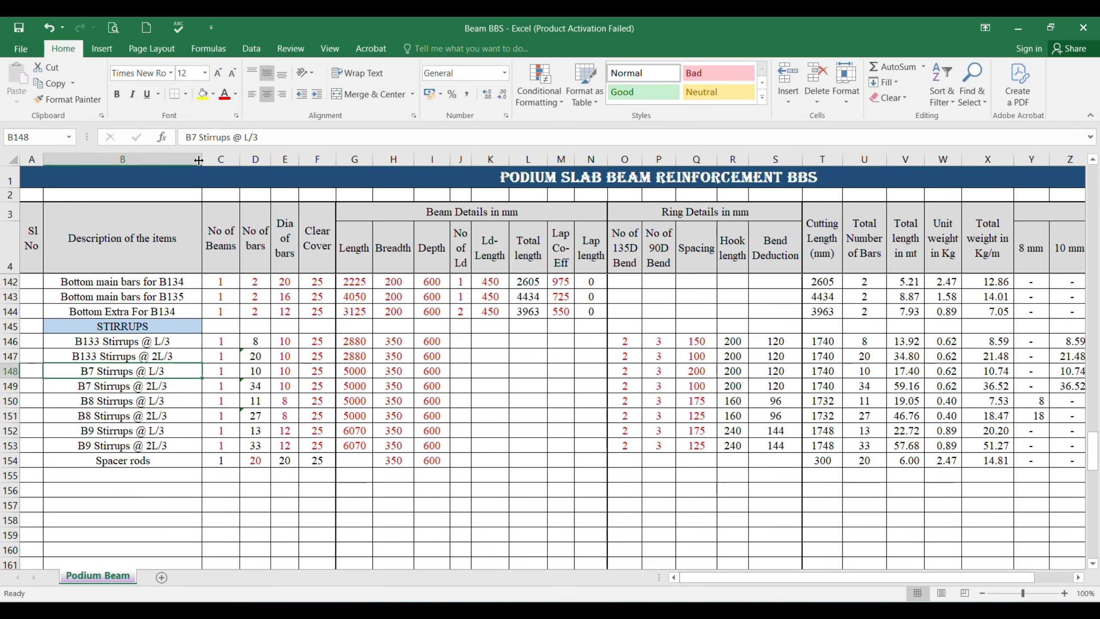
Rename the B7 stirrup rows to B134 Stirrups @ L/3 and B134 Stirrups @ 2L/3.
{"action": "left_click", "coordinate": [195, 138]}
{"action": "key", "text": "BackSpace"}
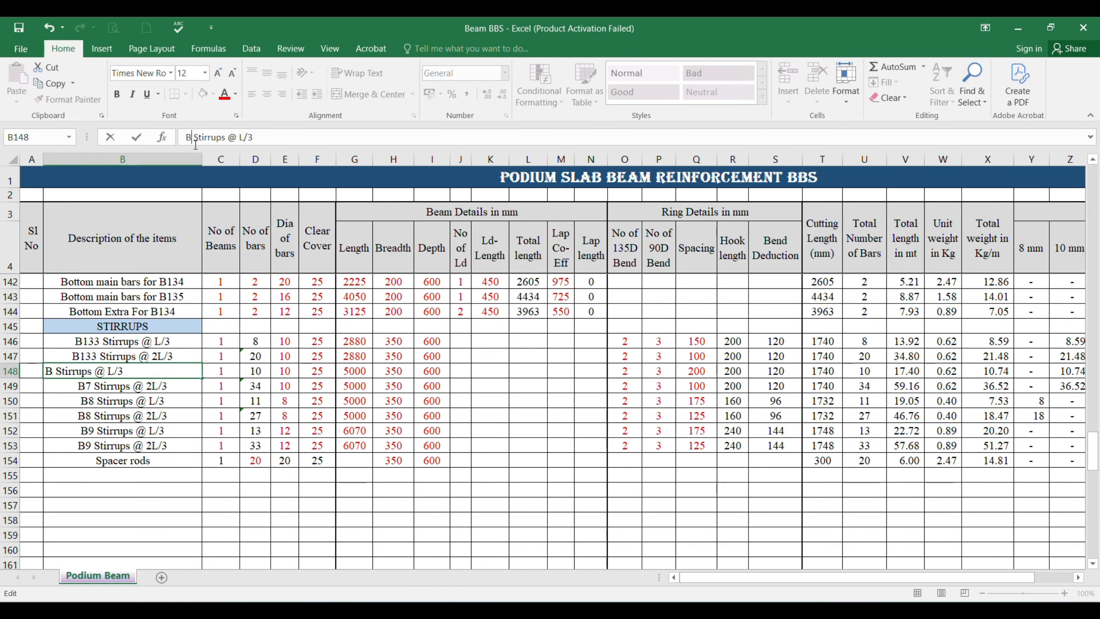
{"action": "type", "text": "134"}
{"action": "key", "text": "Return"}
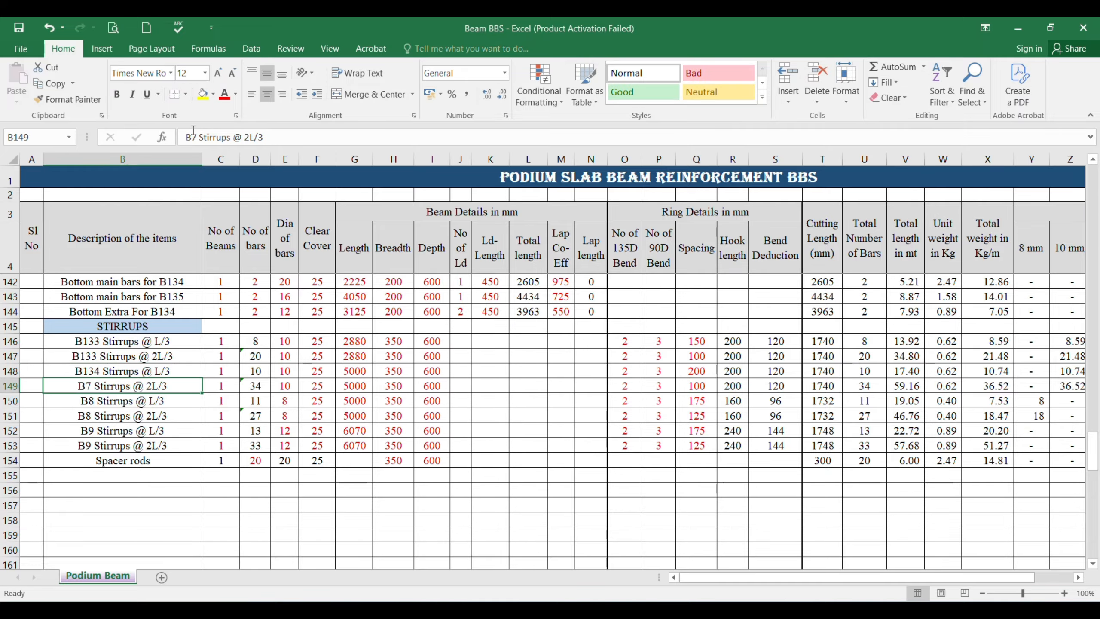
{"action": "left_click", "coordinate": [194, 138]}
{"action": "key", "text": "BackSpace"}
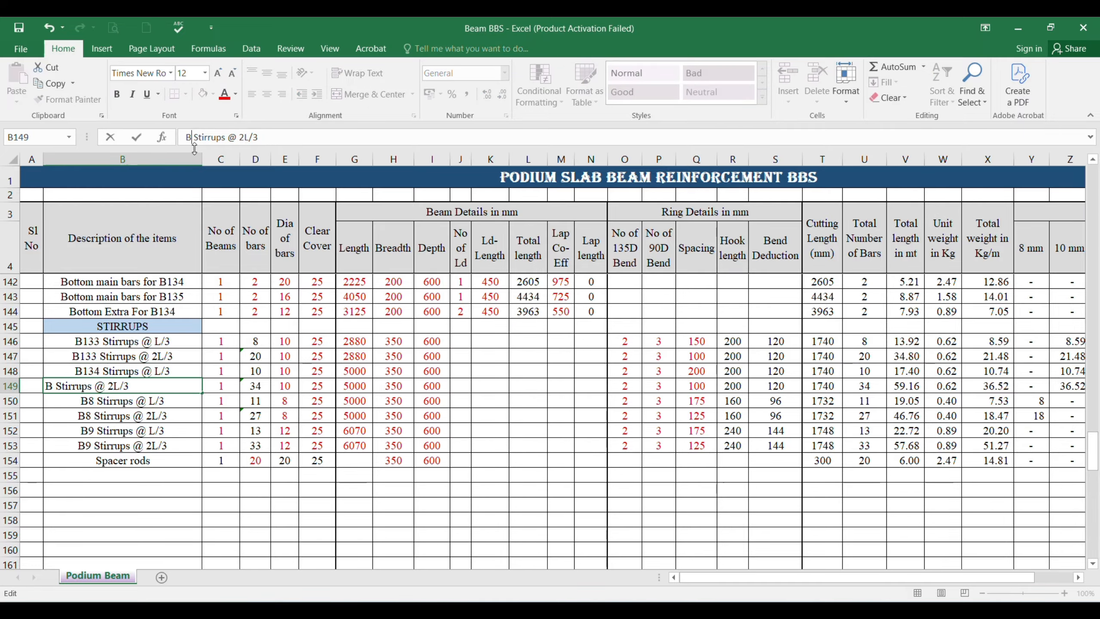
{"action": "type", "text": "134"}
{"action": "key", "text": "Return"}
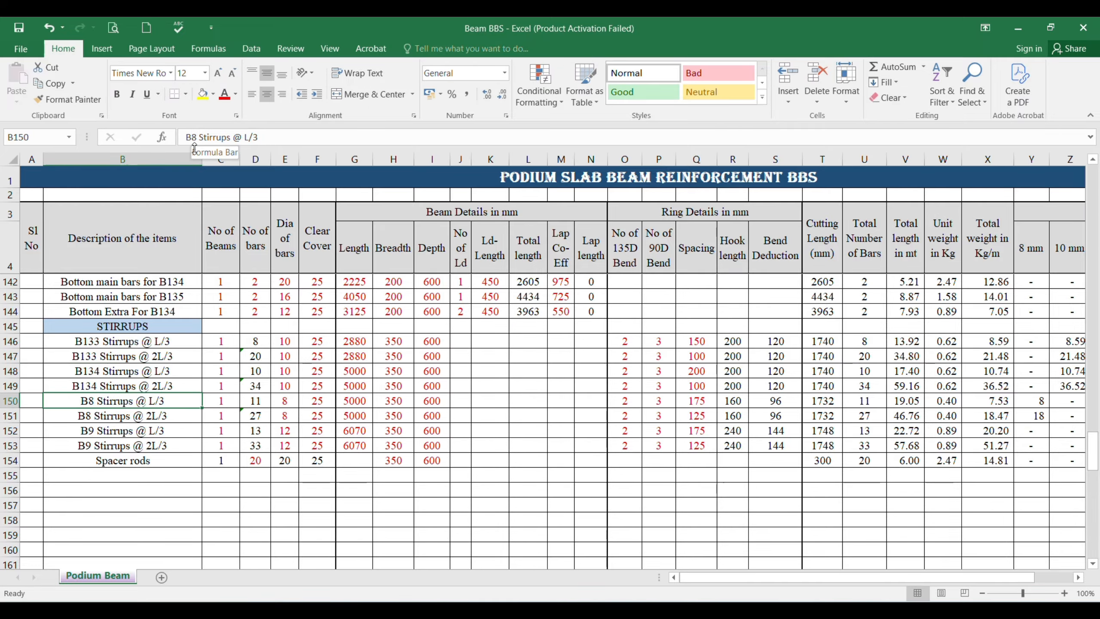
Rename the B8 stirrup rows to B135 Stirrups @ L/3 and B135 Stirrups @ 2L/3.
{"action": "left_click", "coordinate": [194, 137]}
{"action": "key", "text": "BackSpace"}
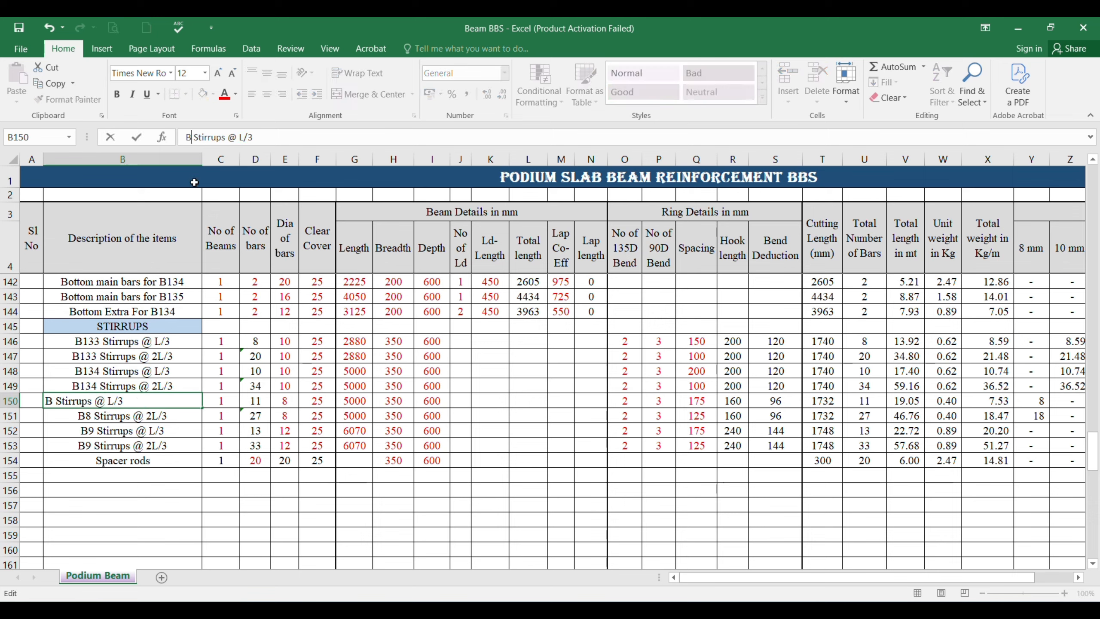
{"action": "type", "text": "135"}
{"action": "key", "text": "Return"}
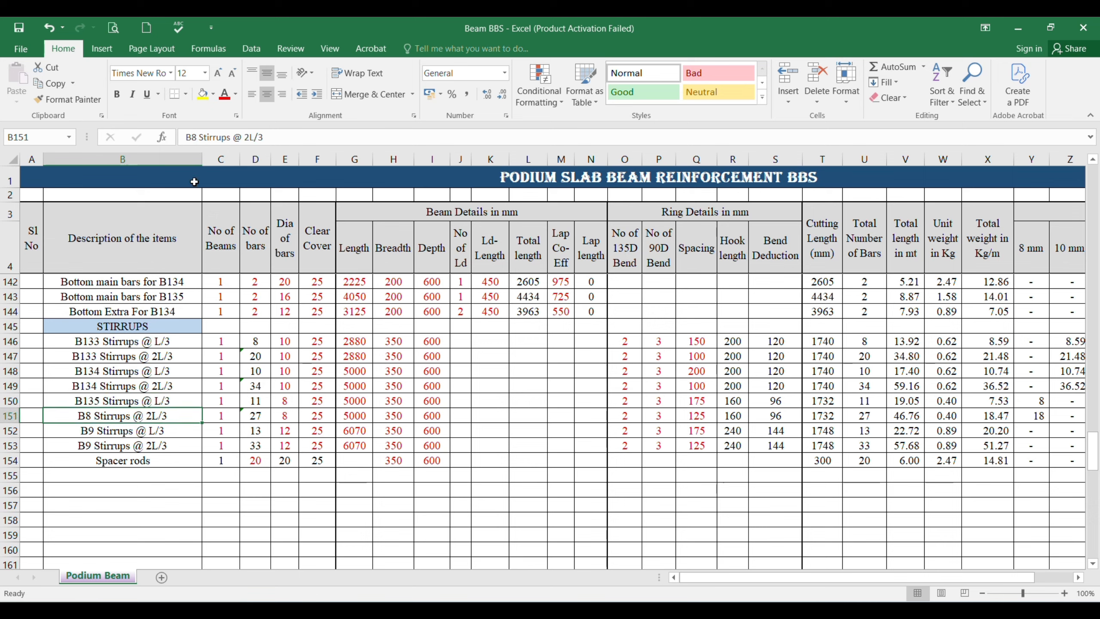
{"action": "left_click", "coordinate": [197, 138]}
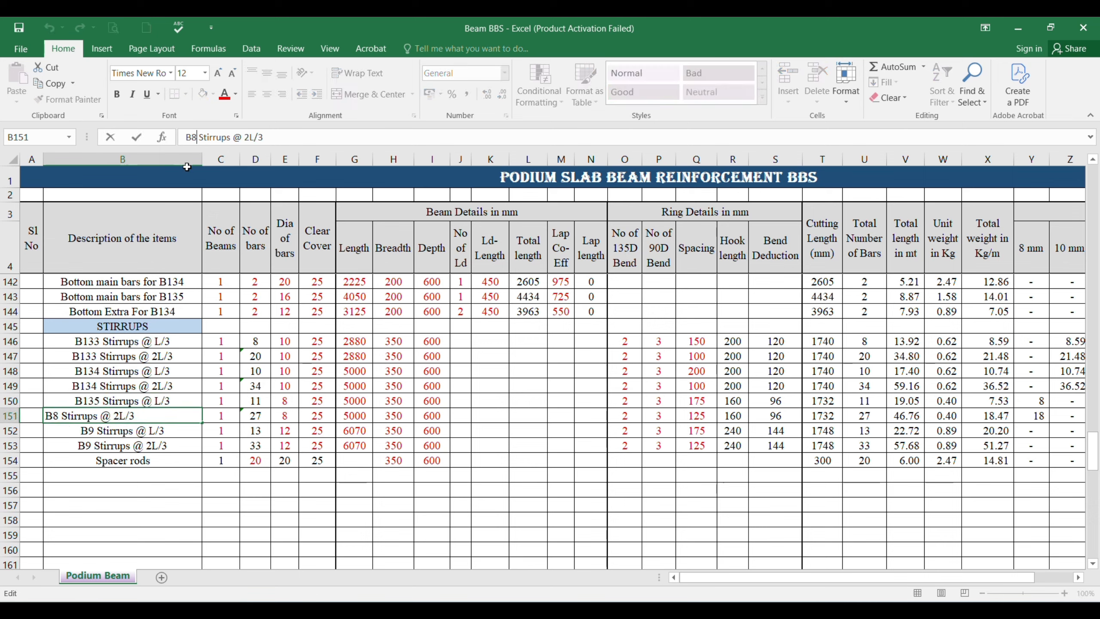
{"action": "key", "text": "BackSpace"}
{"action": "type", "text": "135"}
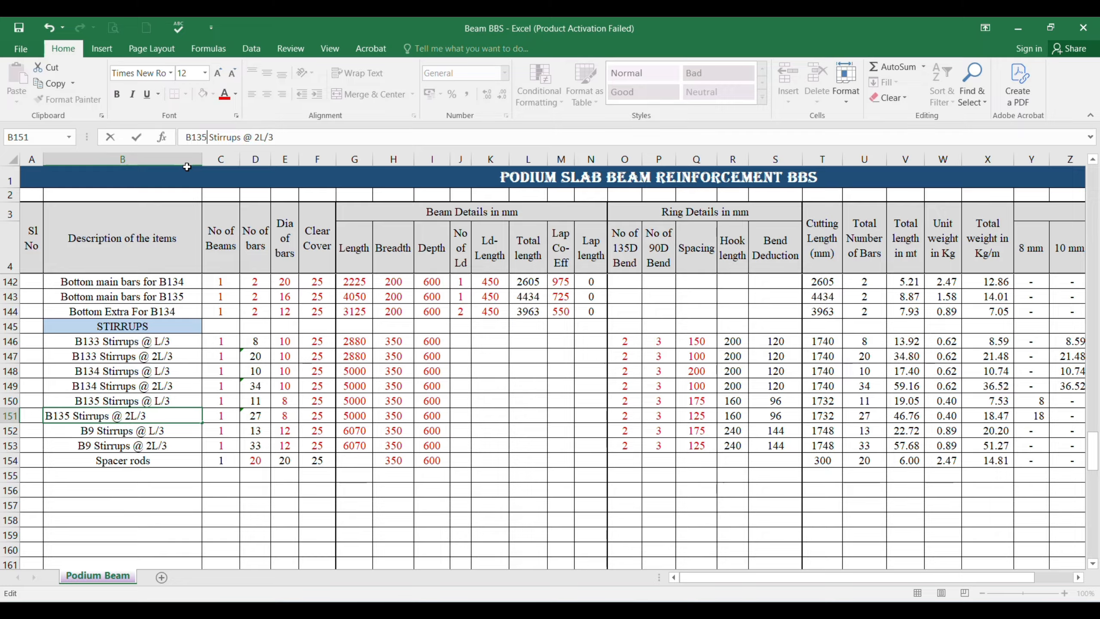
{"action": "key", "text": "Return"}
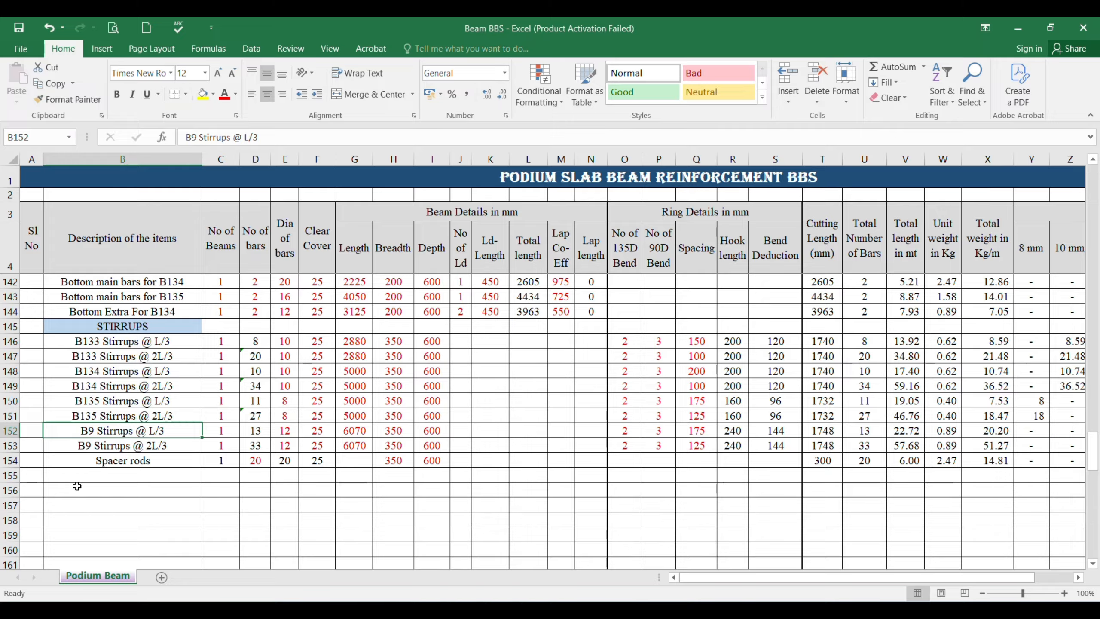
Delete the two B9 stirrup rows above the Spacer rods row.
{"action": "left_click_drag", "start_coordinate": [11, 432], "coordinate": [12, 446]}
{"action": "right_click", "coordinate": [11, 446]}
{"action": "left_click", "coordinate": [60, 346]}
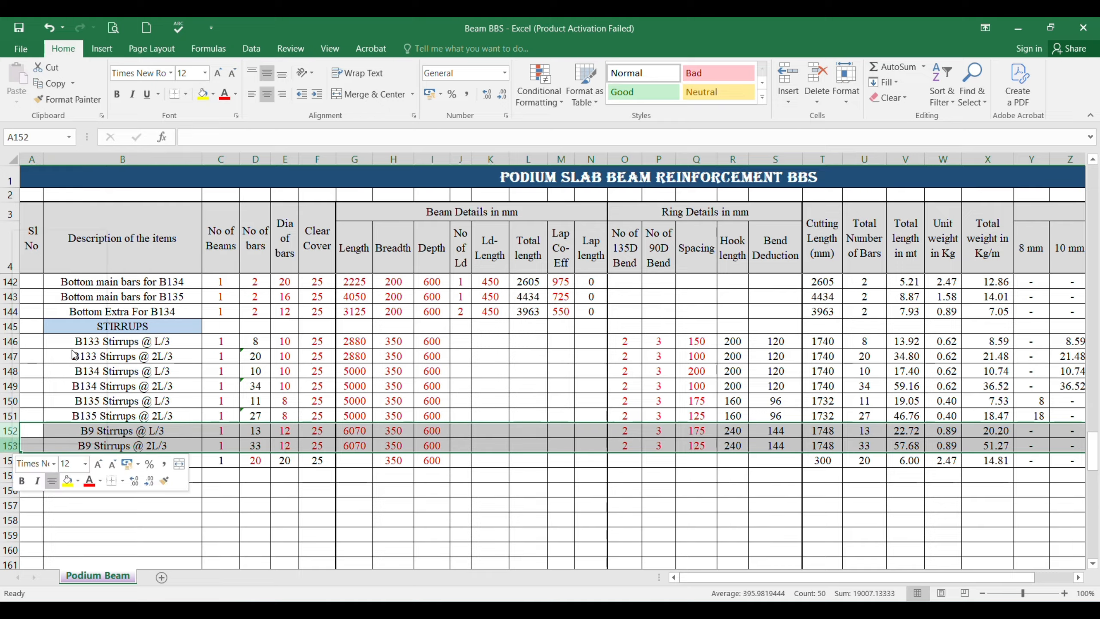
Check the B133 stirrup callout in the AutoCAD beam details and set the bar diameter to 8 in both B133 stirrup rows of the workbook.
{"action": "left_click", "coordinate": [287, 342]}
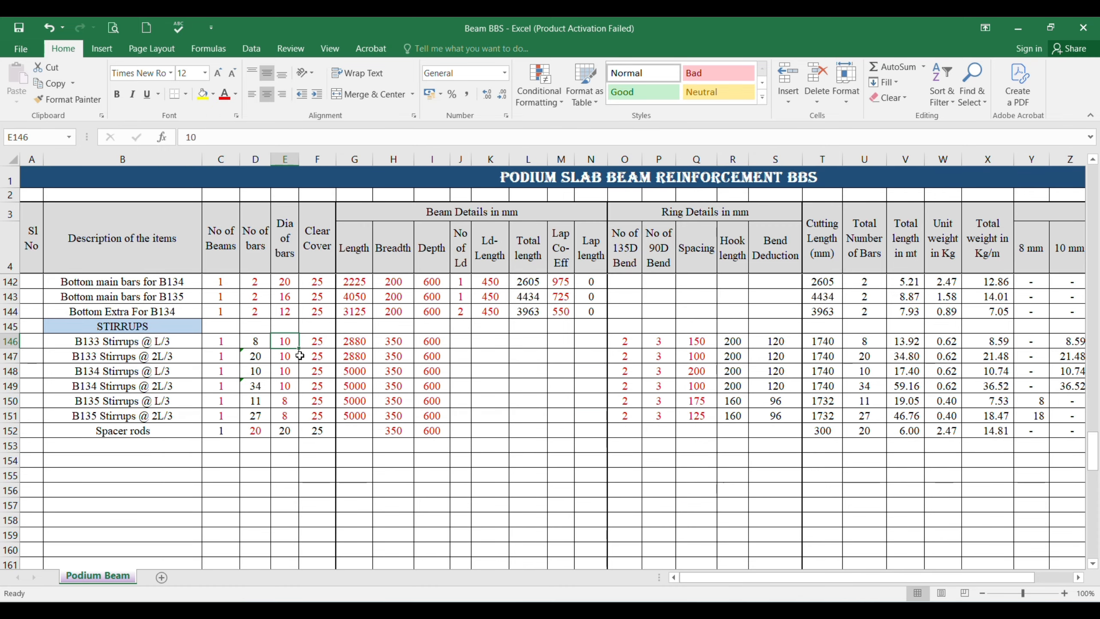
{"action": "left_click", "coordinate": [803, 557]}
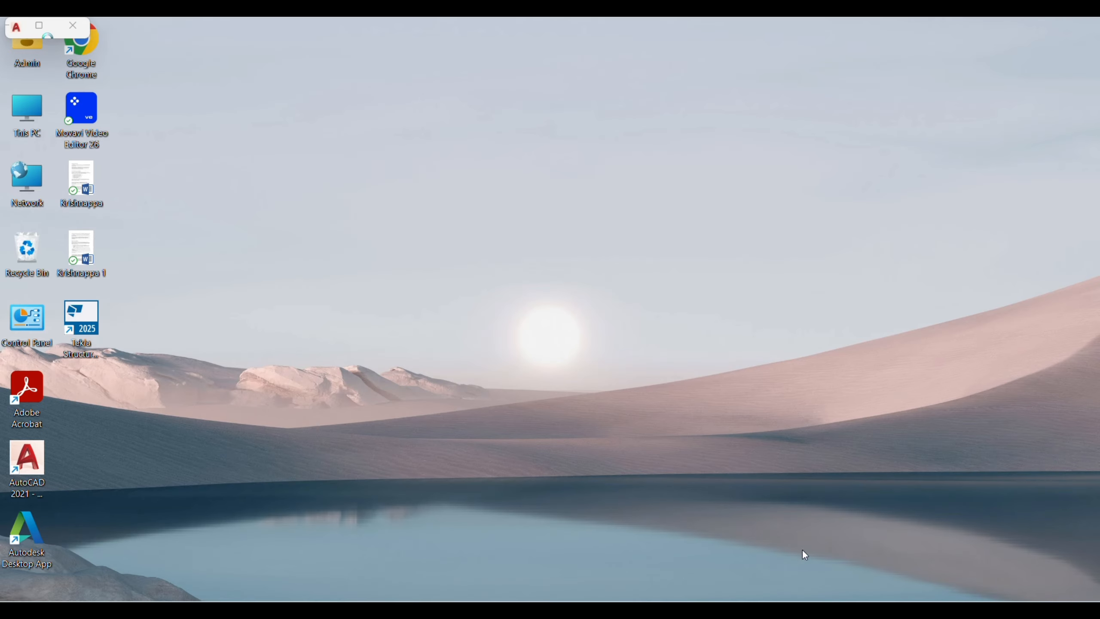
{"action": "middle_click_drag", "start_coordinate": [193, 412], "coordinate": [380, 409]}
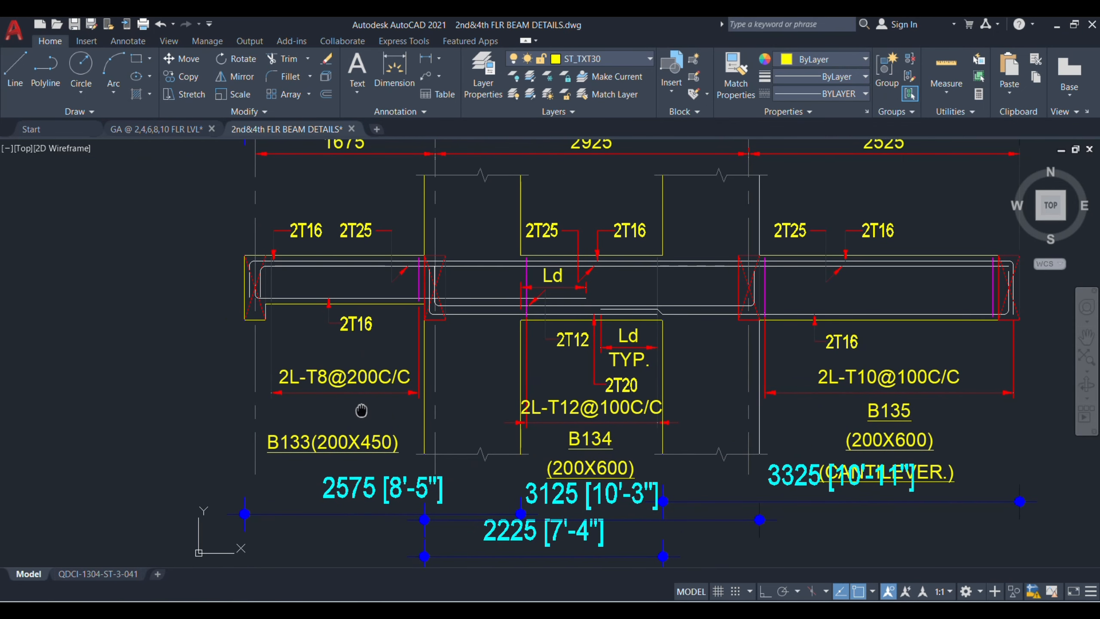
{"action": "left_click", "coordinate": [308, 393]}
{"action": "key", "text": "Escape"}
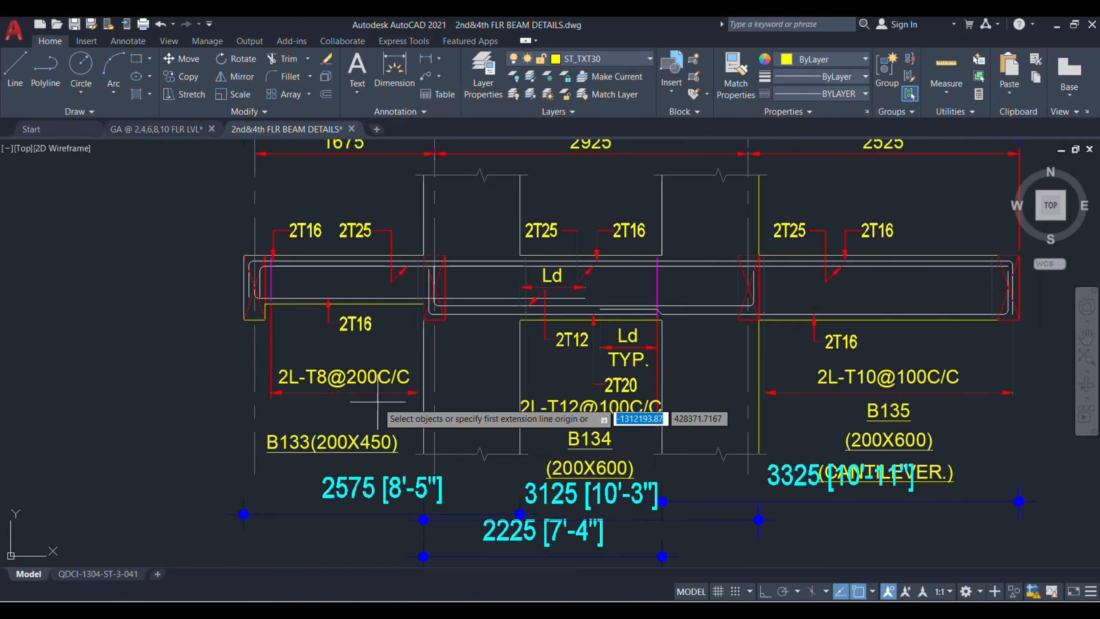
{"action": "key", "text": "alt+Tab"}
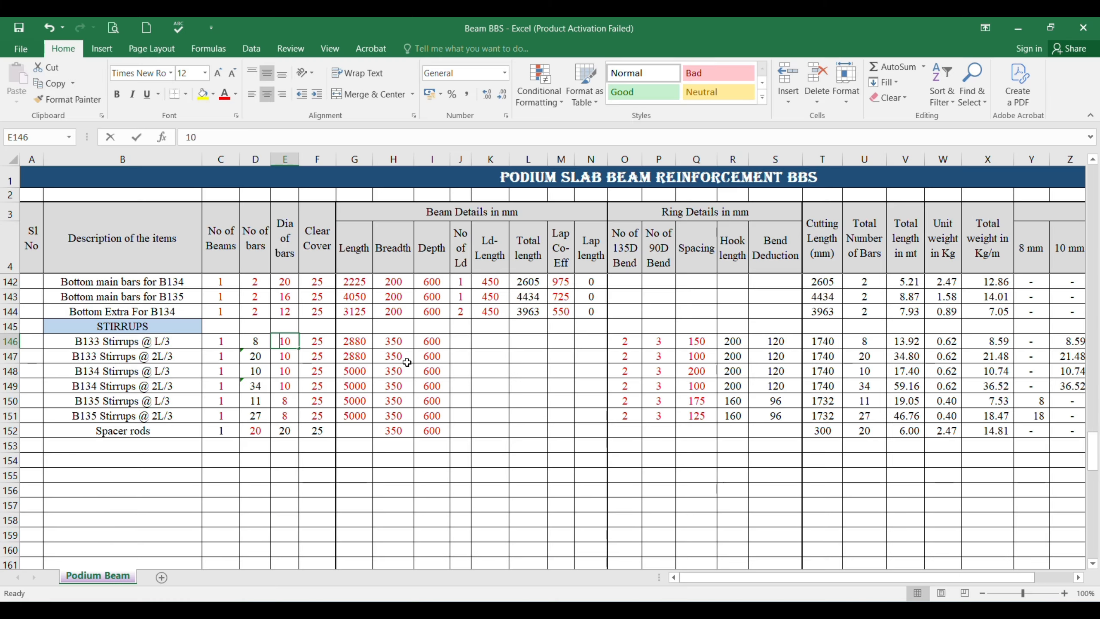
{"action": "type", "text": "8"}
{"action": "key", "text": "Return"}
{"action": "type", "text": "8"}
{"action": "key", "text": "Return"}
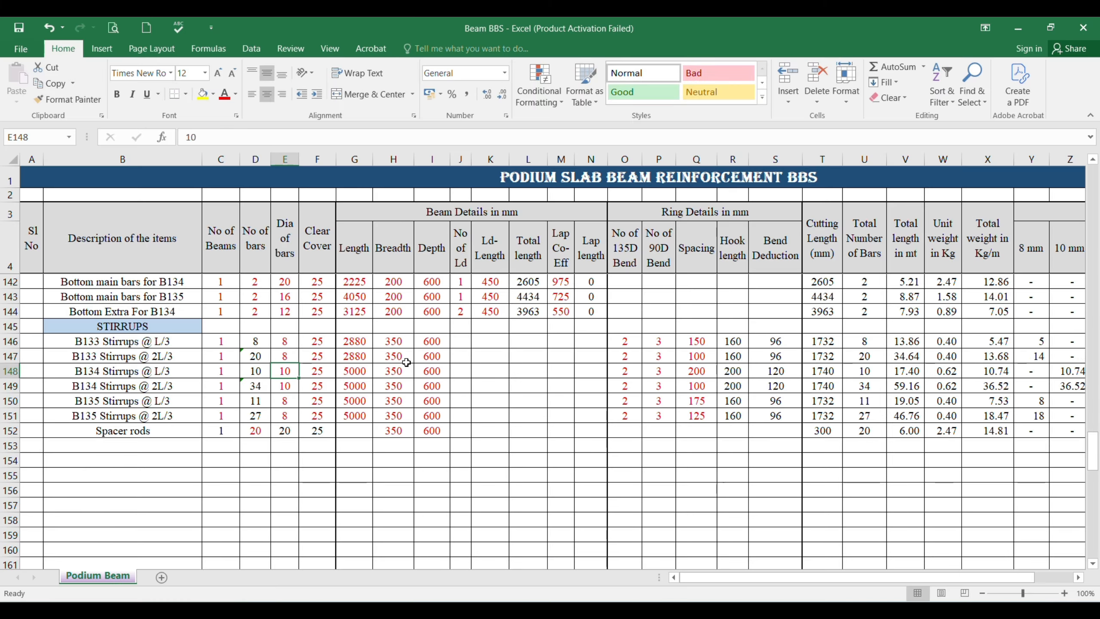
In the AutoCAD beam details, dimension B133's clear span from the first support's face to the inner face of the end beam.
{"action": "left_click", "coordinate": [329, 353]}
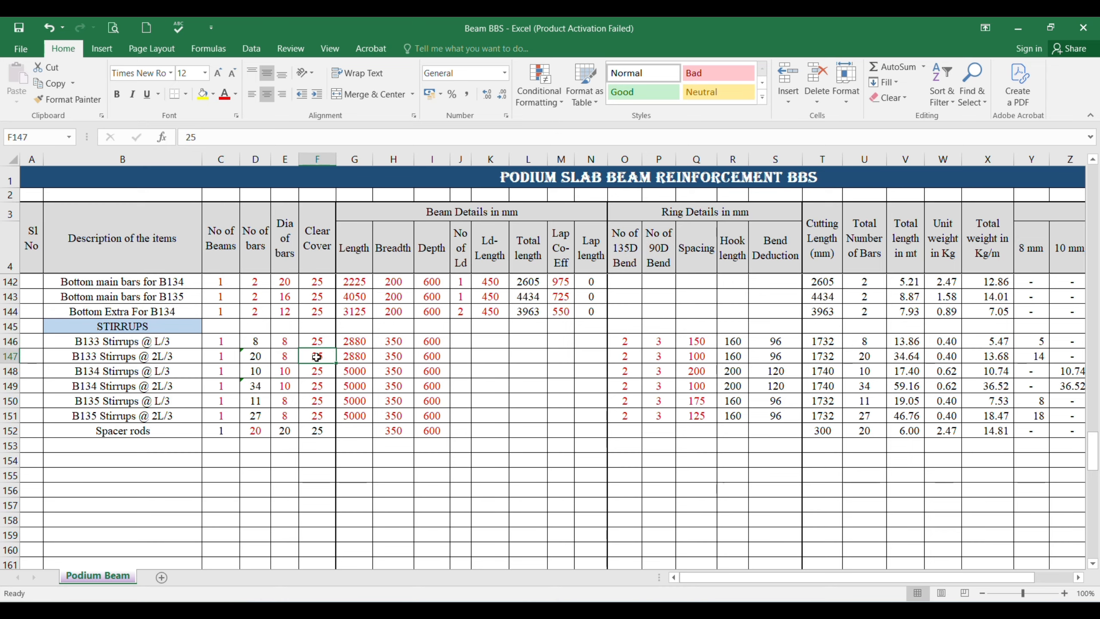
{"action": "left_click", "coordinate": [355, 339]}
{"action": "key", "text": "alt+Tab"}
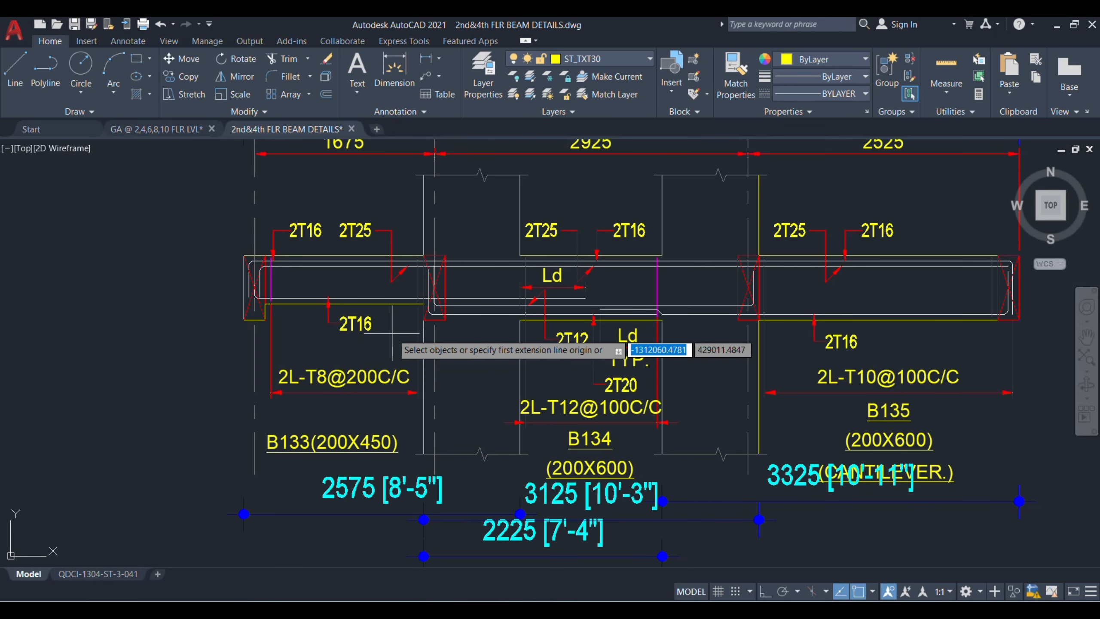
{"action": "left_click", "coordinate": [423, 321]}
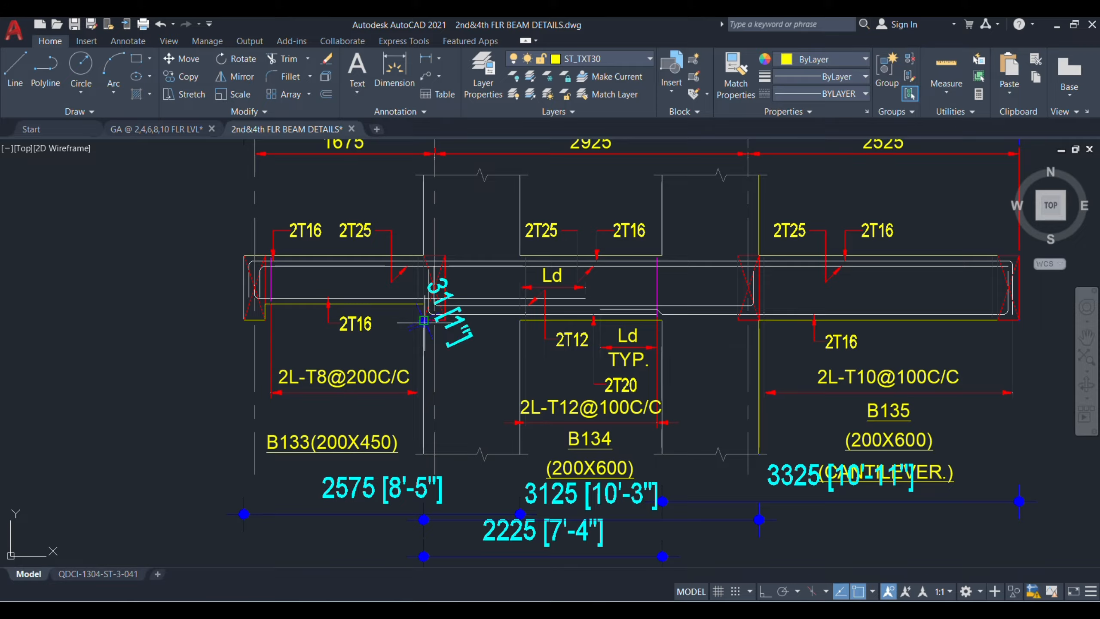
{"action": "left_click", "coordinate": [265, 320]}
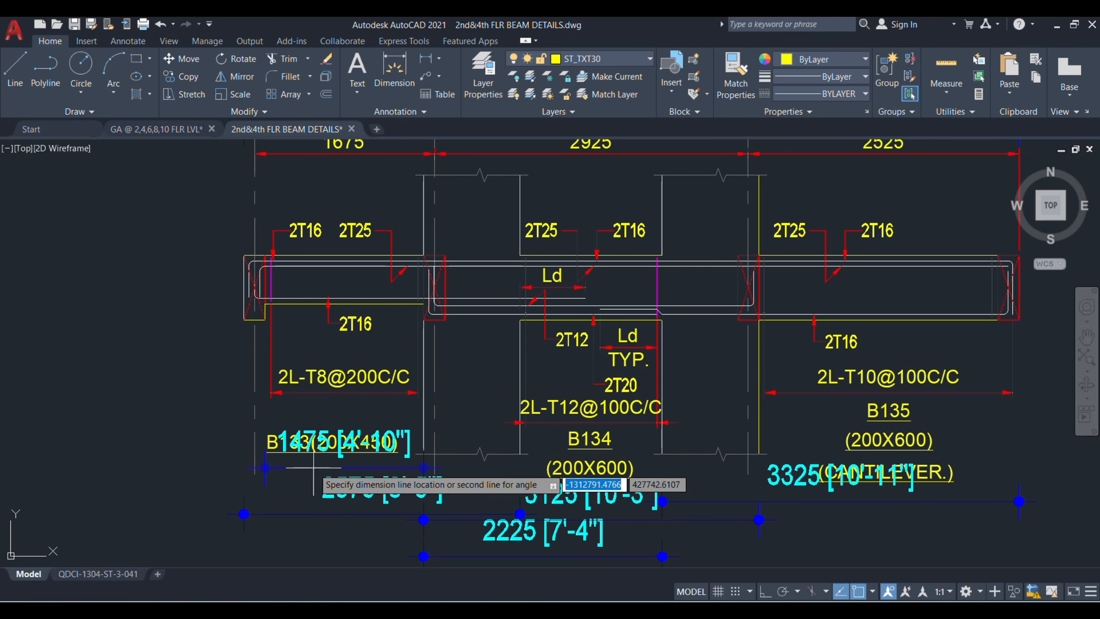
In the workbook, set the length to 1475 in both B133 stirrup rows.
{"action": "key", "text": "alt+Tab"}
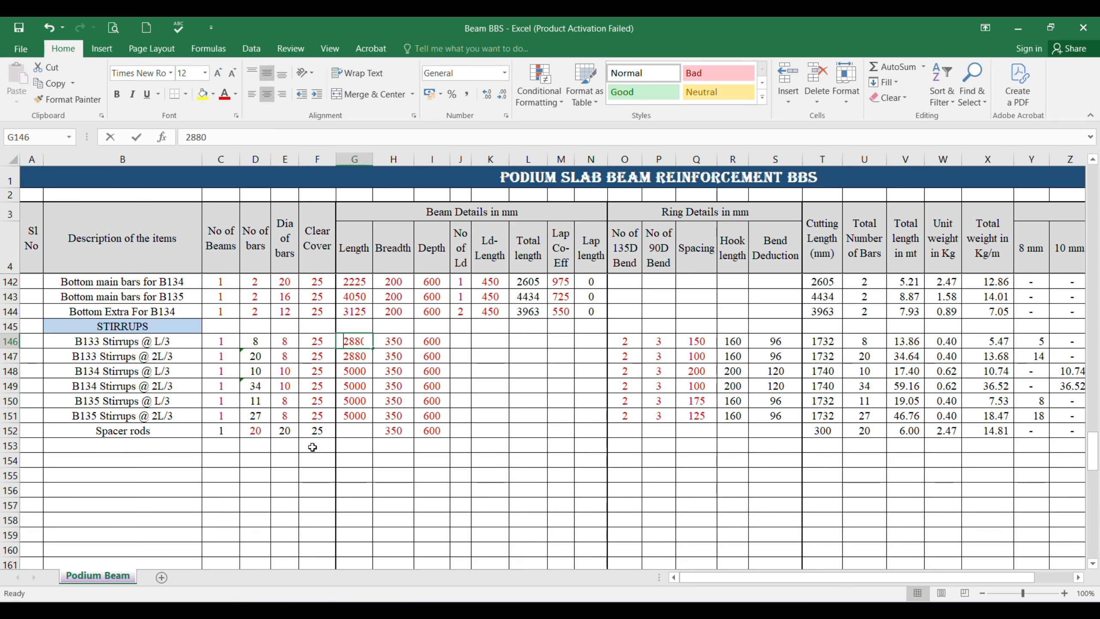
{"action": "type", "text": "1475"}
{"action": "key", "text": "Return"}
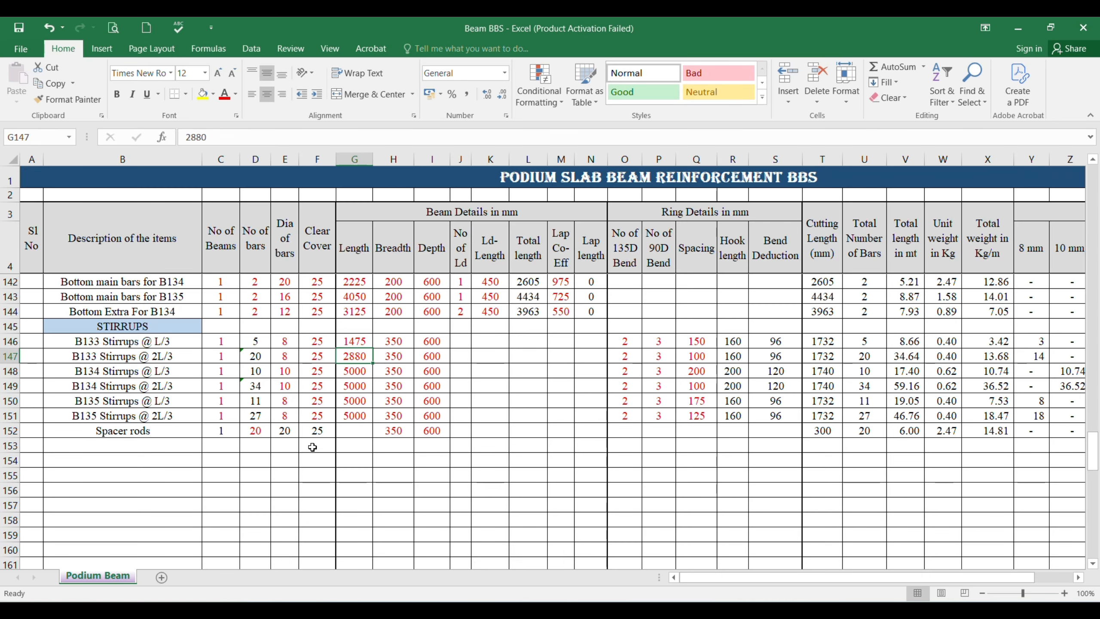
{"action": "key", "text": "ctrl+d"}
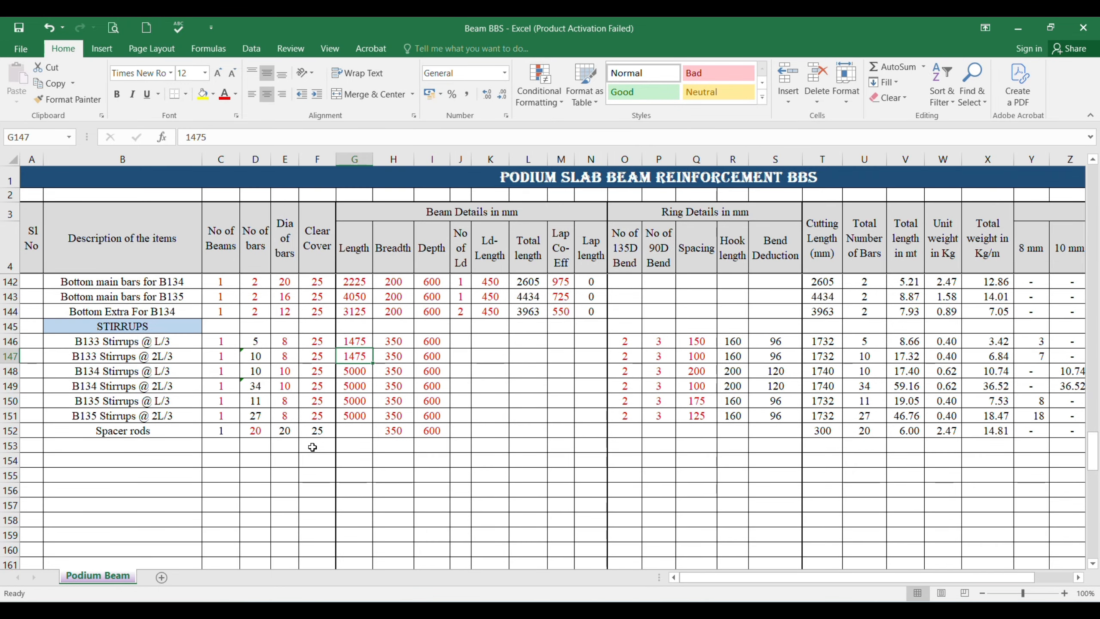
Set the breadth to 200 and the depth to 450 in both B133 stirrup rows.
{"action": "key", "text": "Up"}
{"action": "key", "text": "Right"}
{"action": "type", "text": "200"}
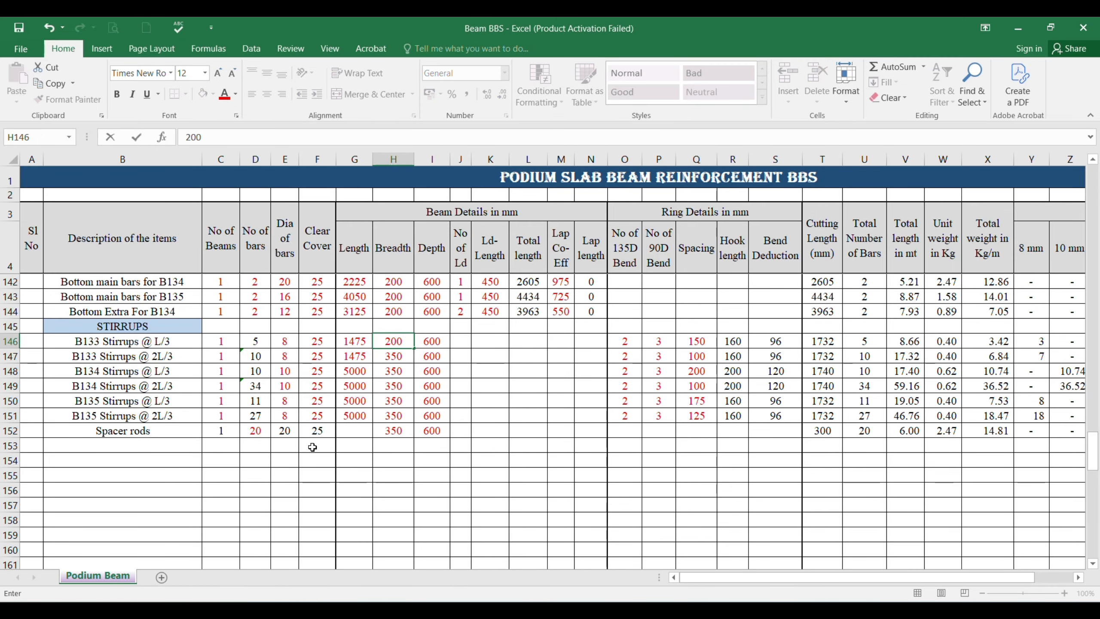
{"action": "key", "text": "Tab"}
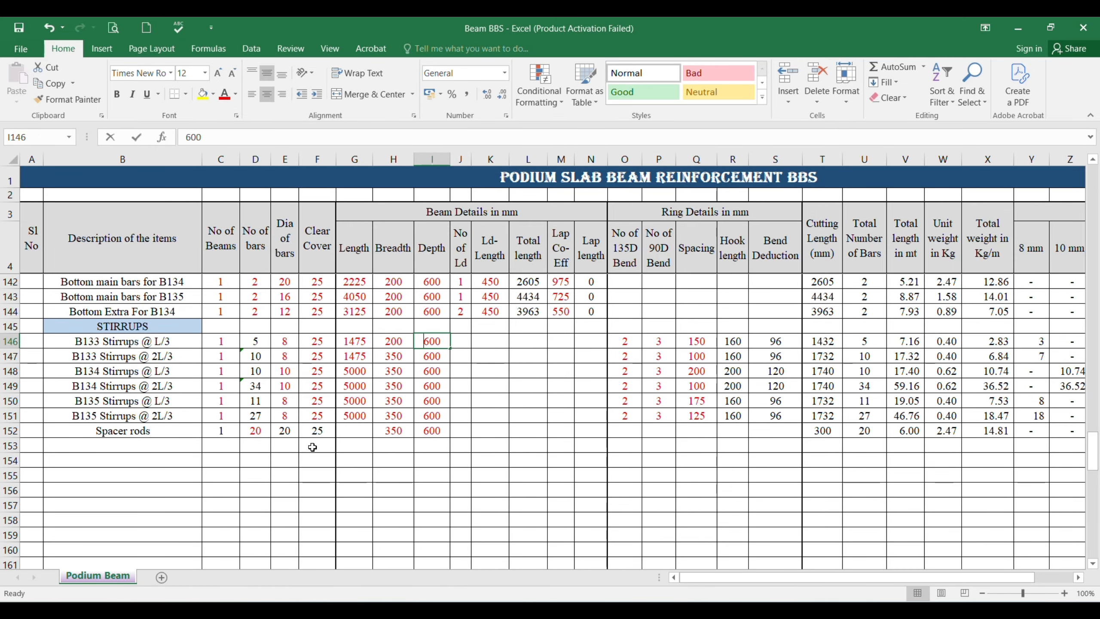
{"action": "type", "text": "450"}
{"action": "key", "text": "Return"}
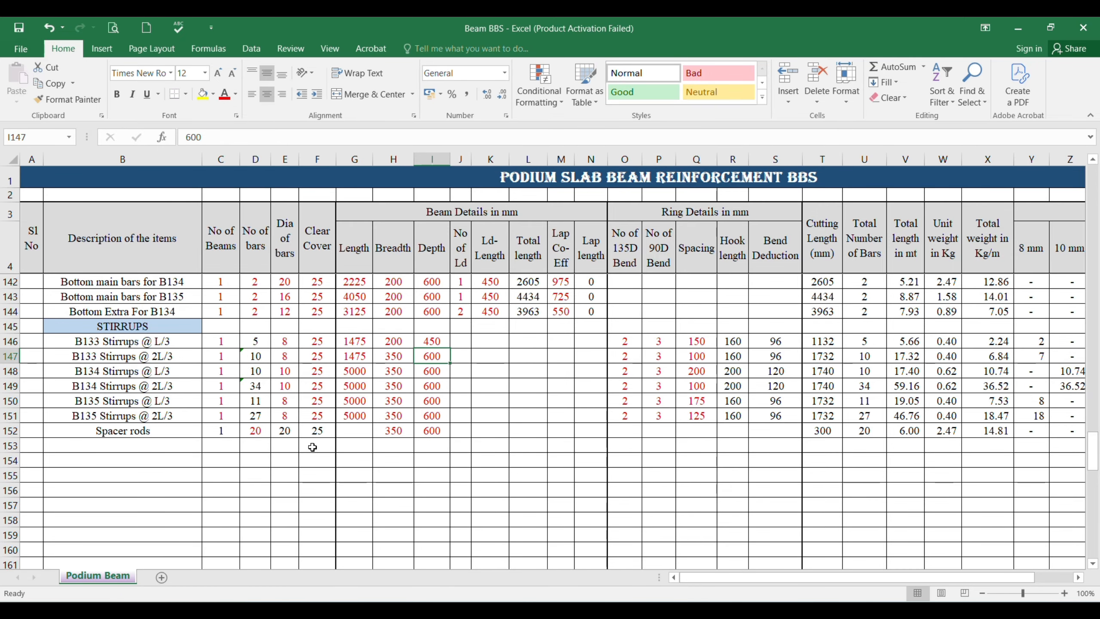
{"action": "key", "text": "Left"}
{"action": "type", "text": "200"}
{"action": "key", "text": "Tab"}
{"action": "type", "text": "45"}
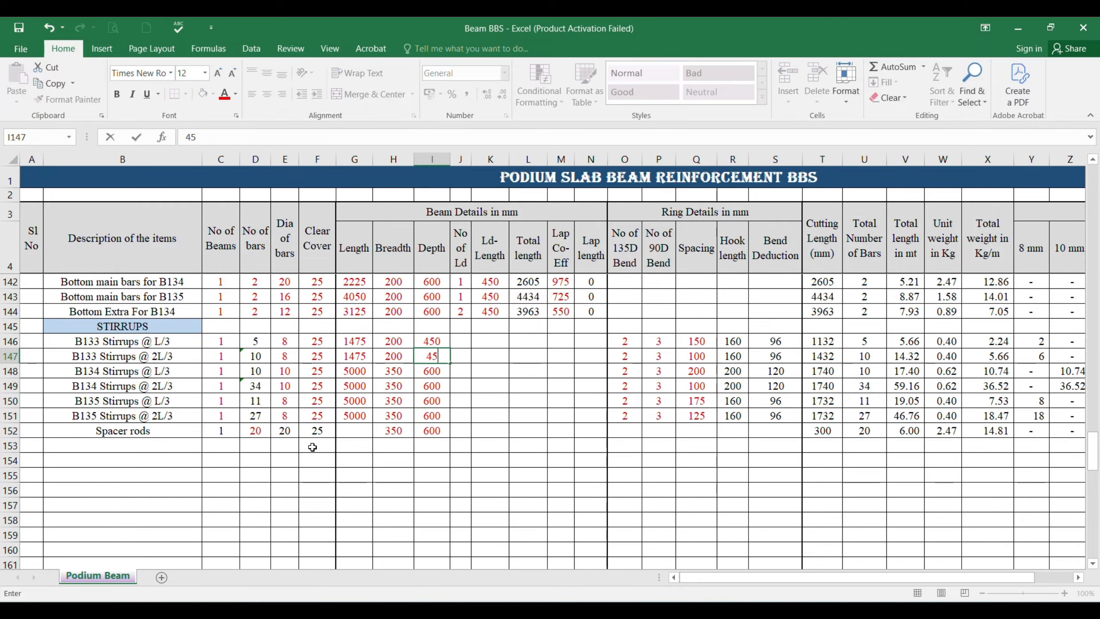
{"action": "type", "text": "0"}
Check B133's stirrup spacing in the AutoCAD beam details and set the spacing to 200 in both B133 stirrup rows of the workbook.
{"action": "key", "text": "Tab"}
{"action": "key", "text": "Tab"}
{"action": "key", "text": "Tab"}
{"action": "key", "text": "Tab"}
{"action": "key", "text": "Tab"}
{"action": "key", "text": "Tab"}
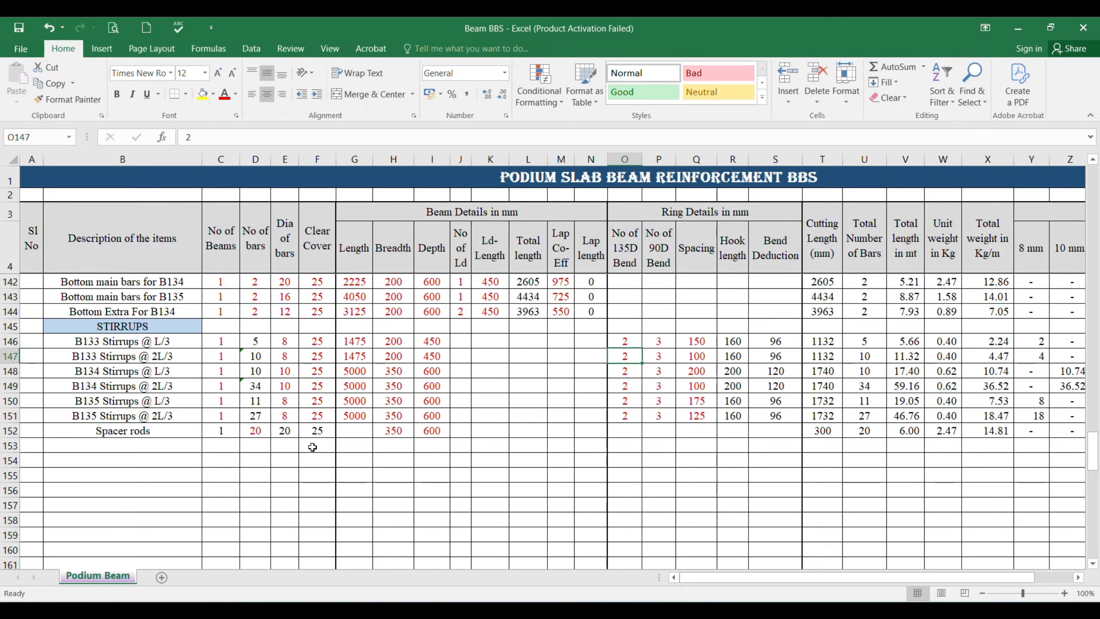
{"action": "key", "text": "Right"}
{"action": "key", "text": "Up"}
{"action": "key", "text": "Right"}
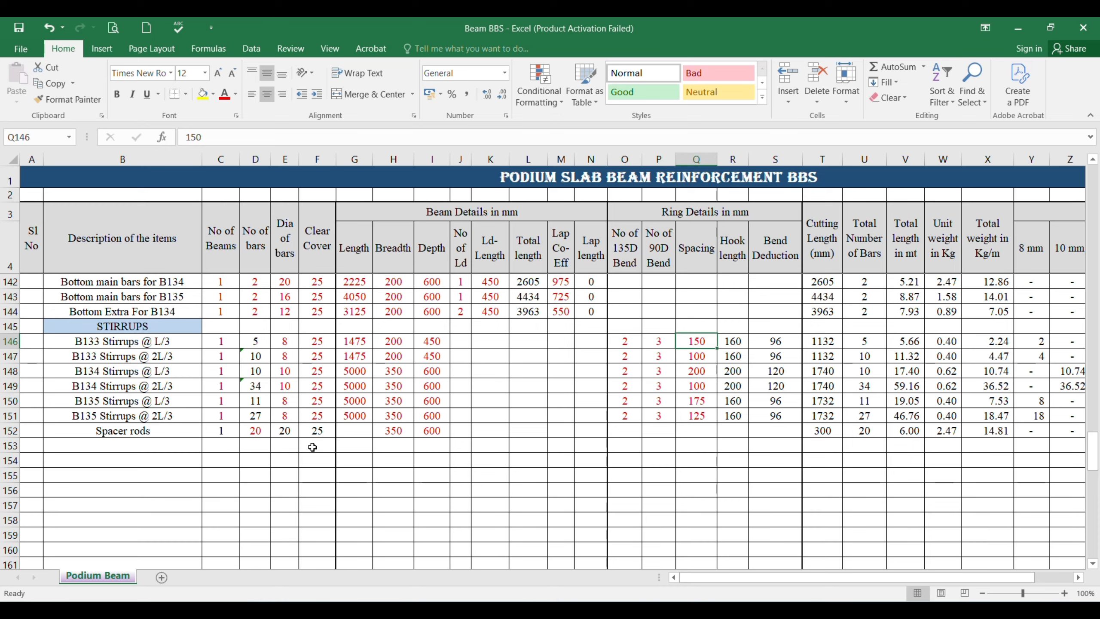
{"action": "key", "text": "alt+Tab"}
{"action": "key", "text": "alt+Tab"}
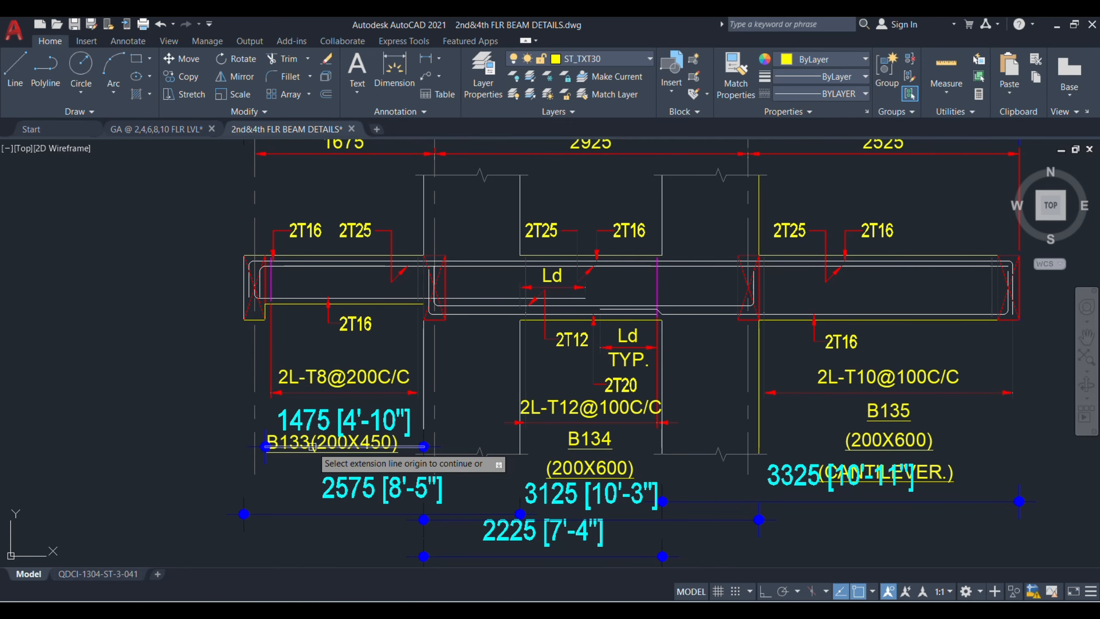
{"action": "key", "text": "alt+Tab"}
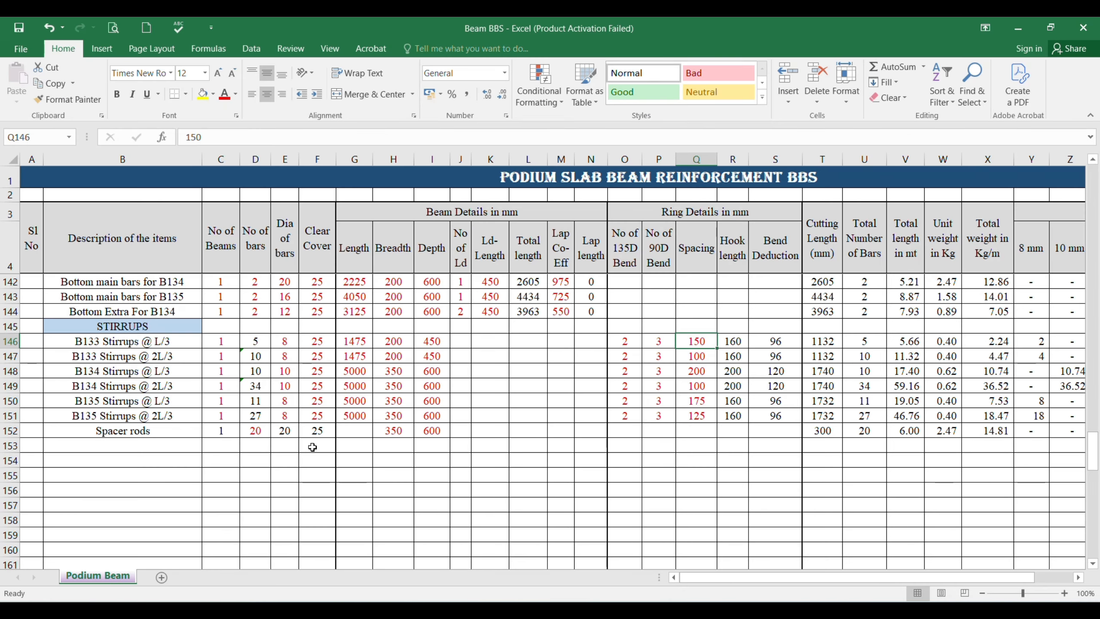
{"action": "type", "text": "200"}
{"action": "key", "text": "Return"}
{"action": "type", "text": "200"}
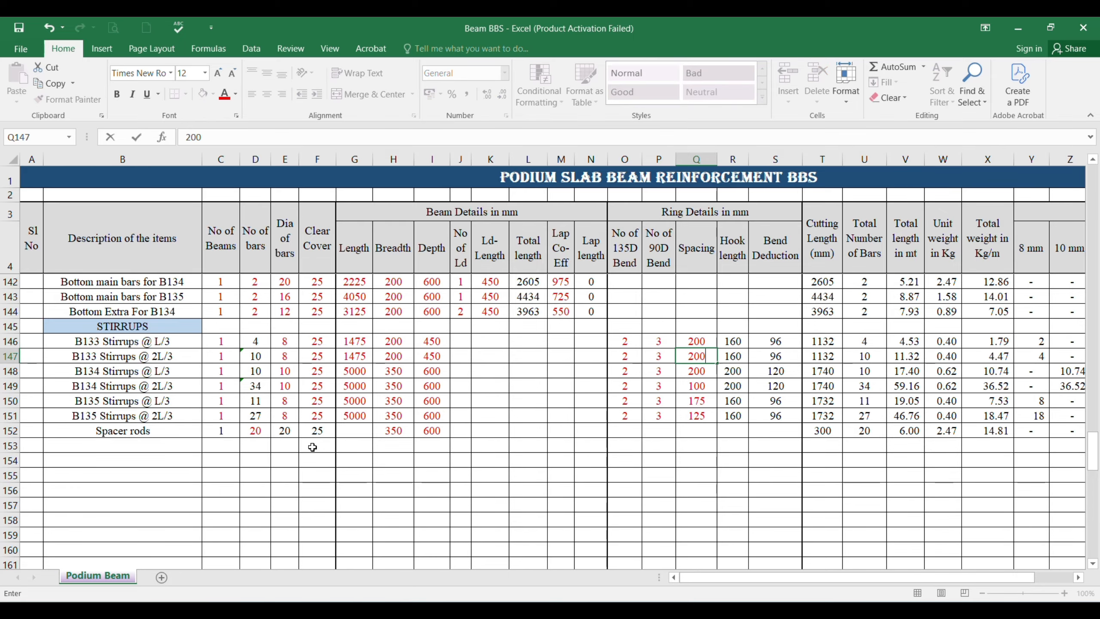
{"action": "key", "text": "Return"}
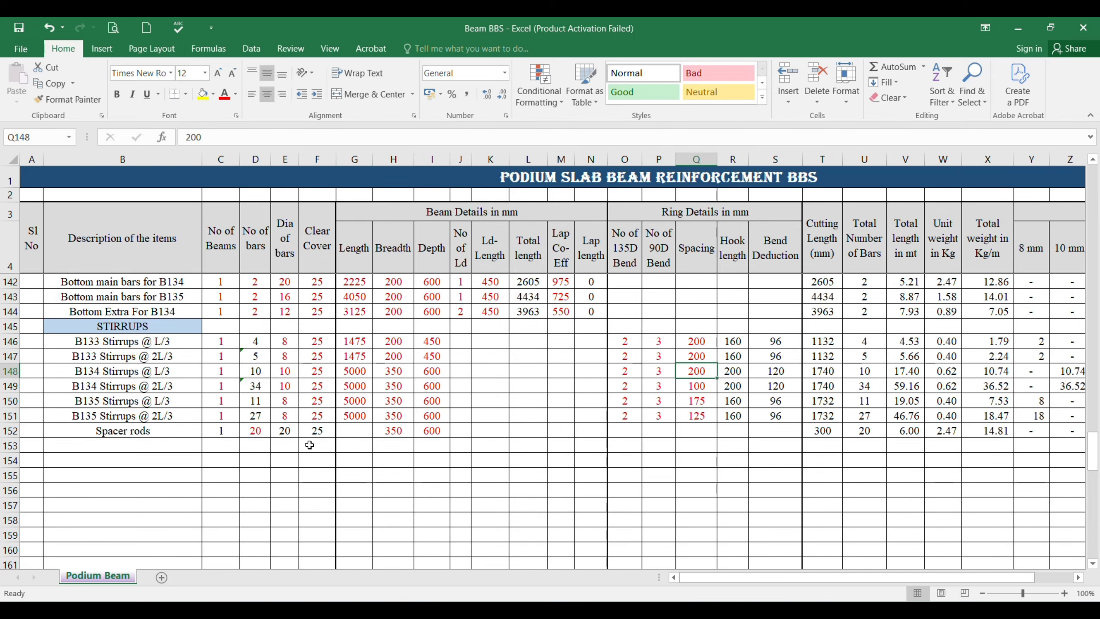
In the AutoCAD beam details, dimension B134's clear span between the inner faces of its two supports.
{"action": "left_click", "coordinate": [88, 372]}
{"action": "left_click", "coordinate": [288, 371]}
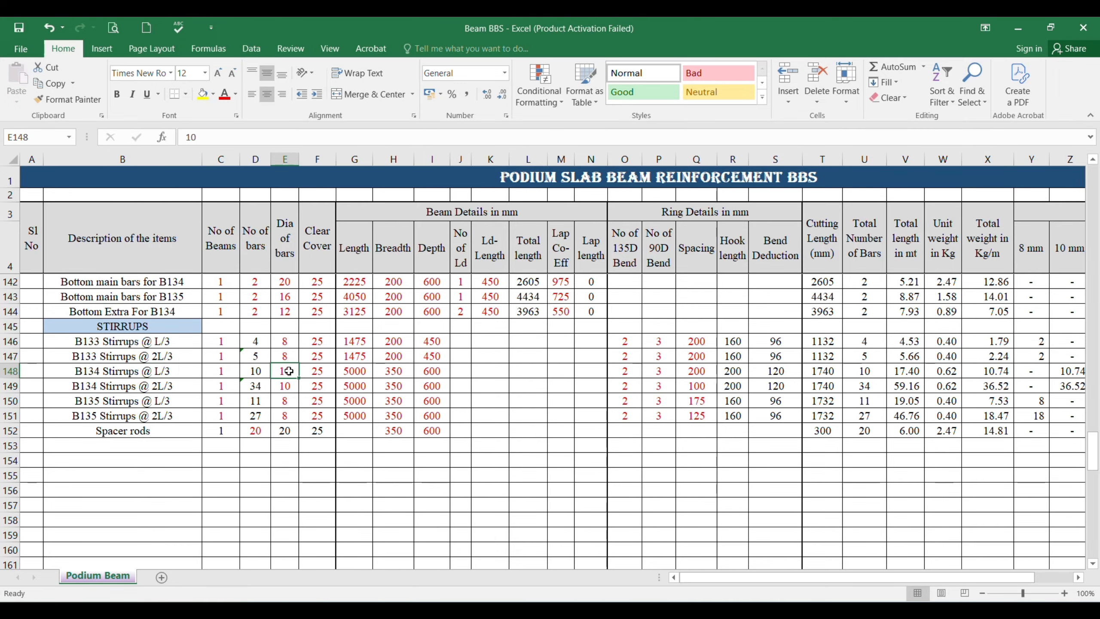
{"action": "key", "text": "alt+Tab"}
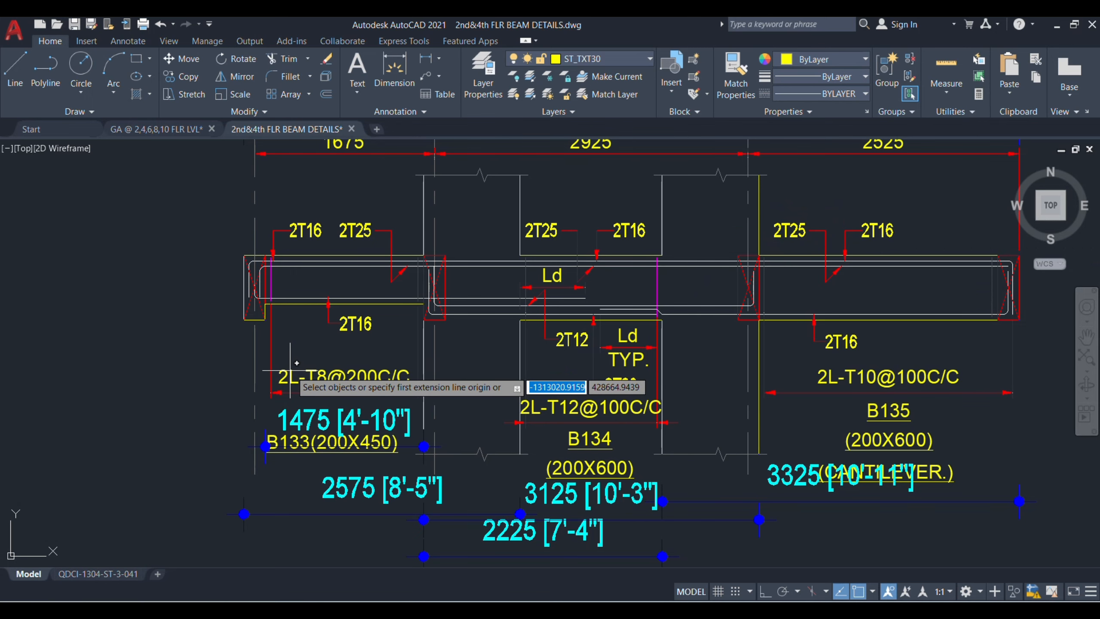
{"action": "key", "text": "Escape"}
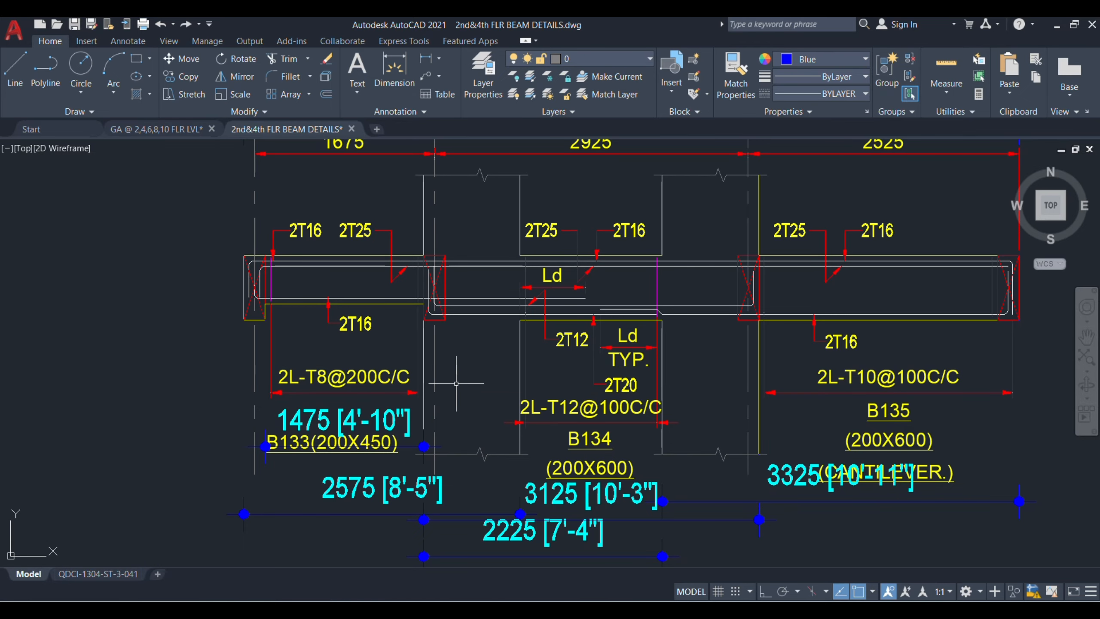
{"action": "mouse_move", "coordinate": [583, 438]}
{"action": "middle_mouse_down"}
{"action": "mouse_move", "coordinate": [503, 397]}
{"action": "mouse_move", "coordinate": [449, 423]}
{"action": "middle_mouse_up"}
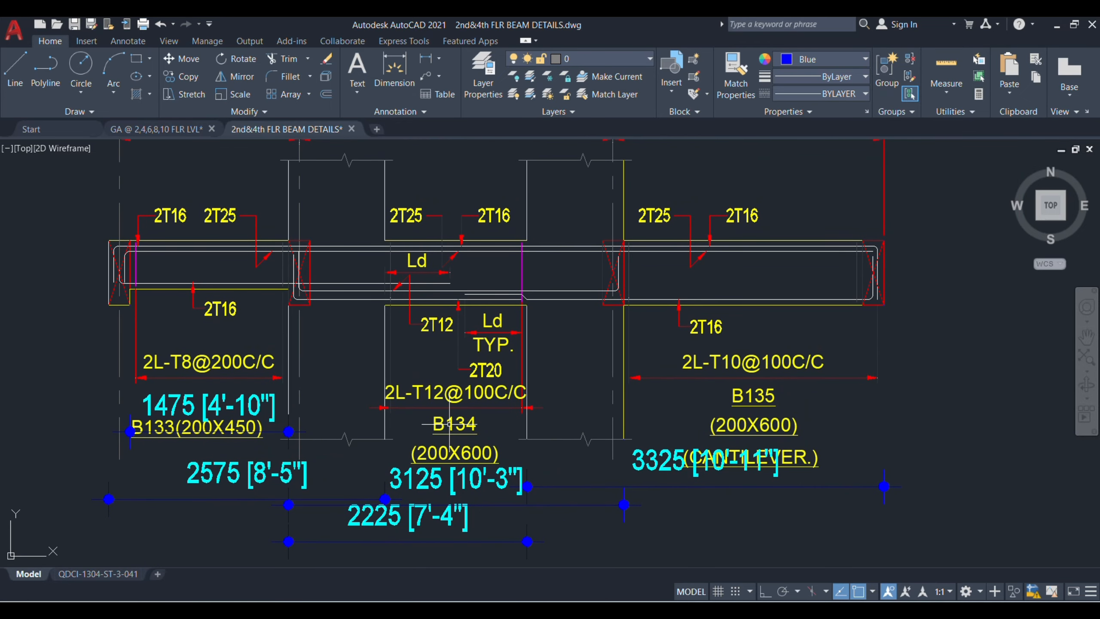
{"action": "left_click", "coordinate": [391, 73]}
{"action": "left_click", "coordinate": [529, 441]}
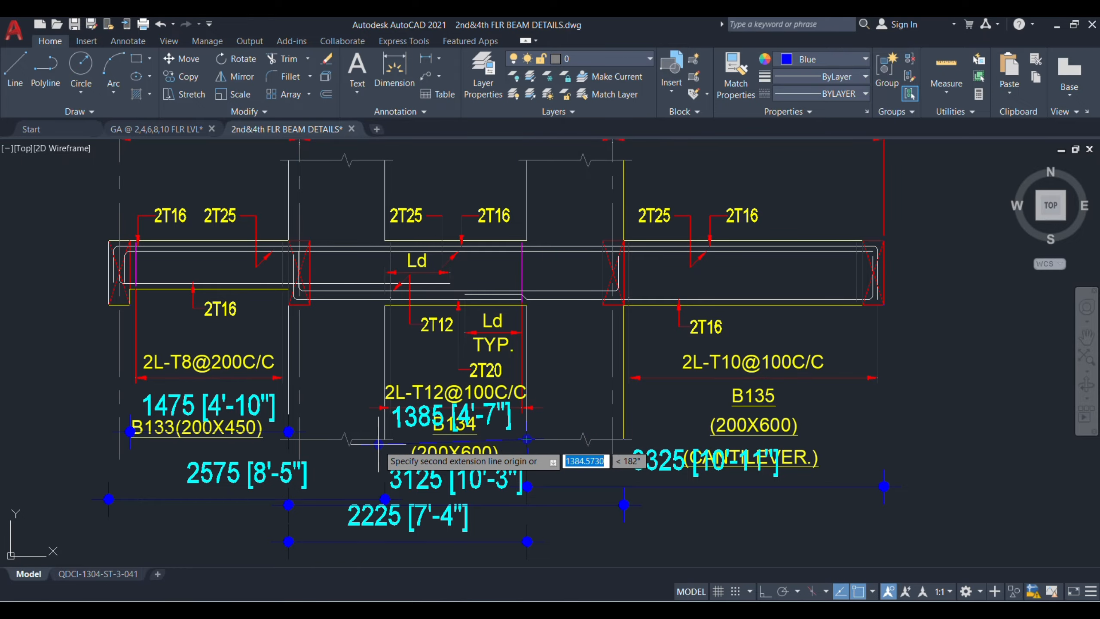
{"action": "left_click", "coordinate": [385, 441]}
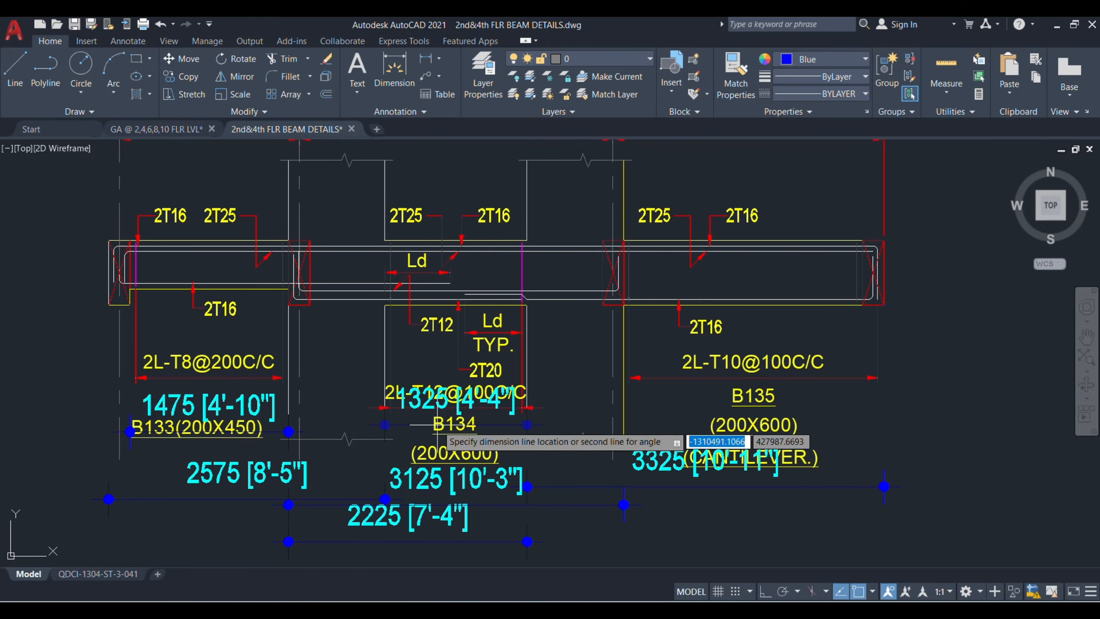
{"action": "left_click", "coordinate": [443, 376]}
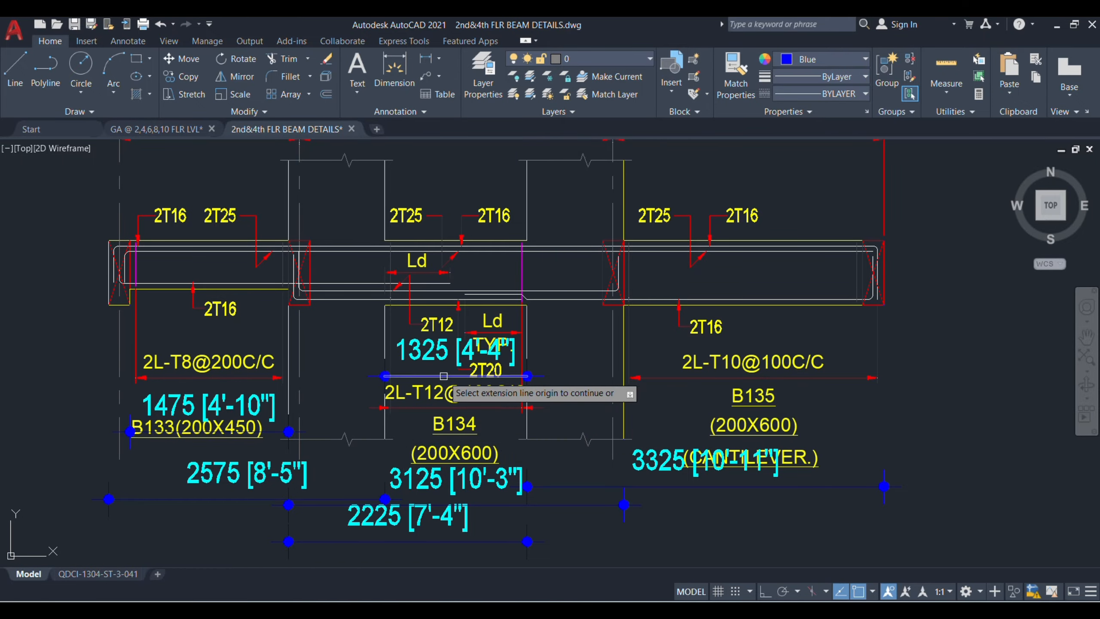
In the workbook, set the bar diameter to 12 and the length to 1325 in both B134 stirrup rows.
{"action": "key", "text": "alt+Tab"}
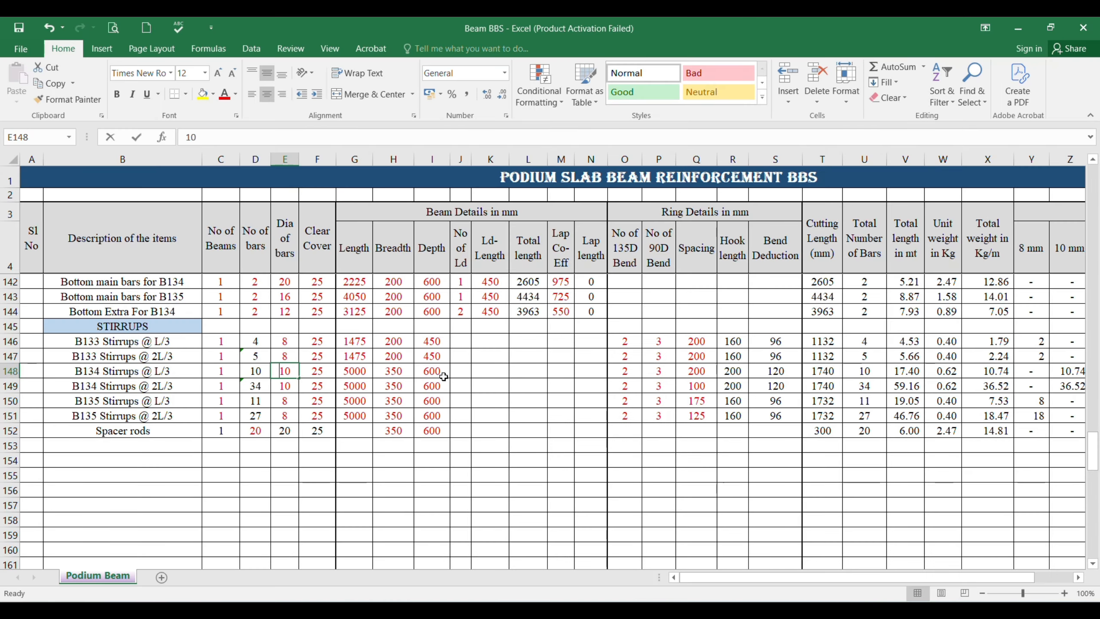
{"action": "type", "text": "12"}
{"action": "key", "text": "Up"}
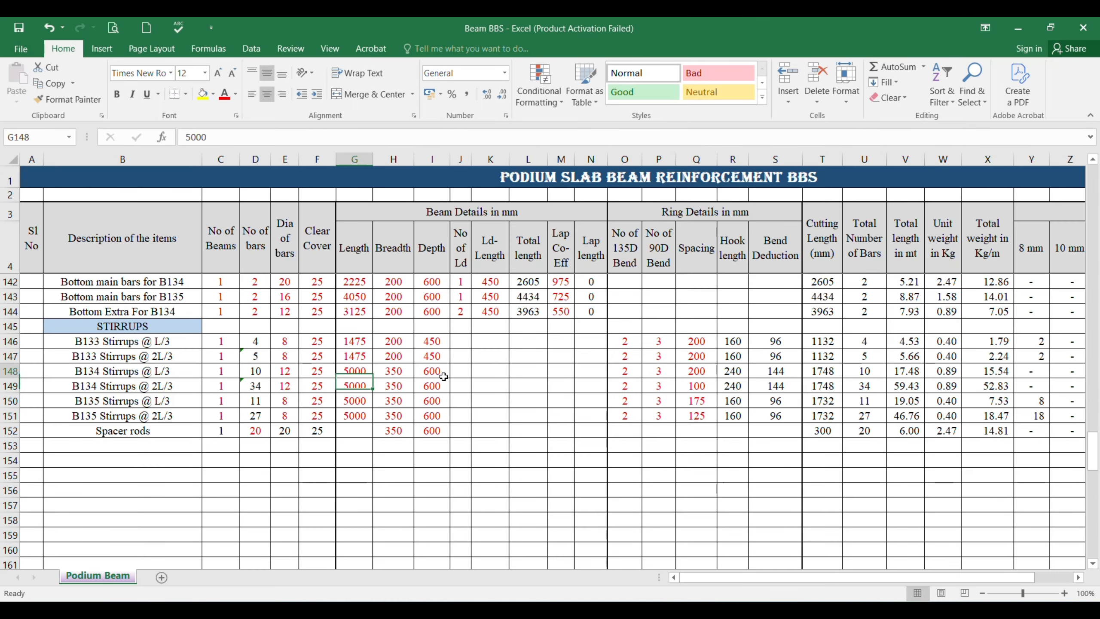
{"action": "key", "text": "Right"}
{"action": "key", "text": "Right"}
{"action": "type", "text": "1325"}
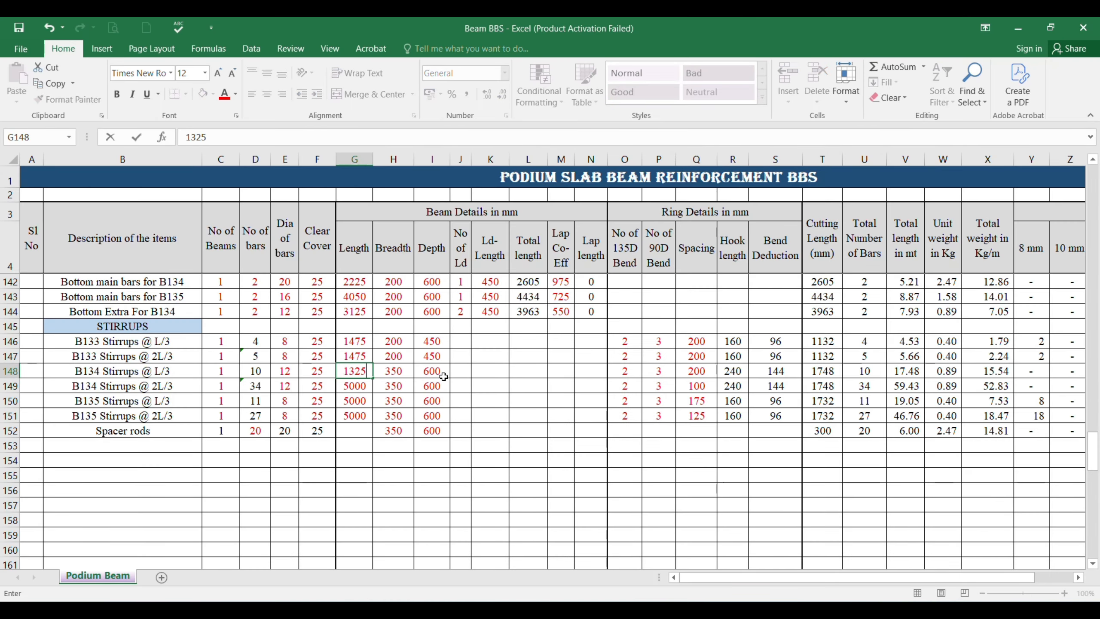
{"action": "key", "text": "Return"}
{"action": "key", "text": "ctrl+d"}
Set the breadth to 200 in both B134 stirrup rows.
{"action": "key", "text": "Right"}
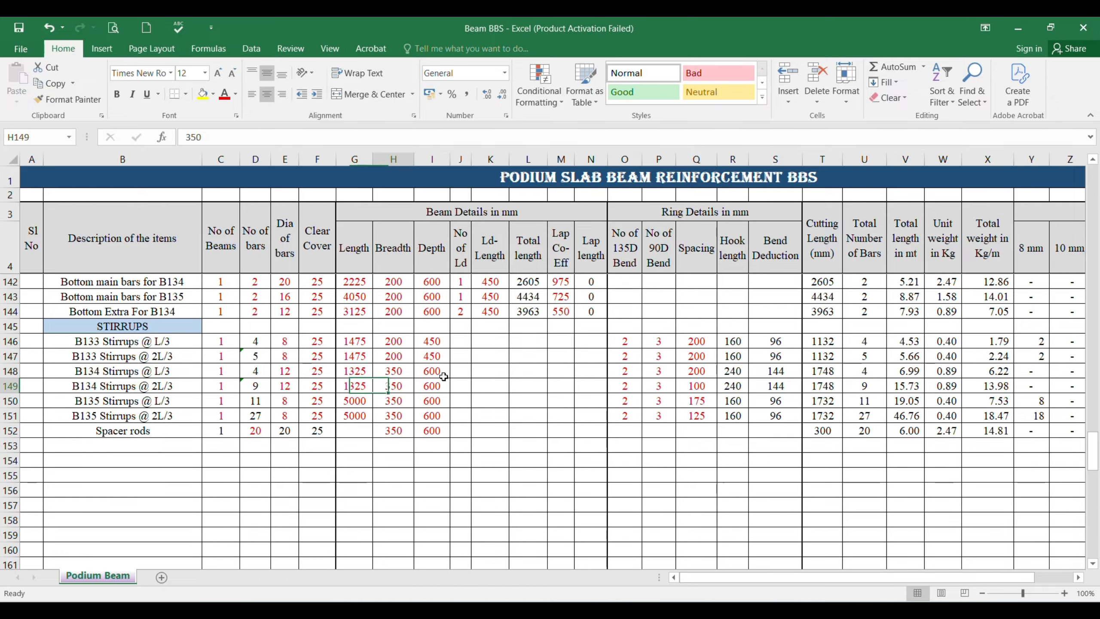
{"action": "key", "text": "Up"}
{"action": "type", "text": "200"}
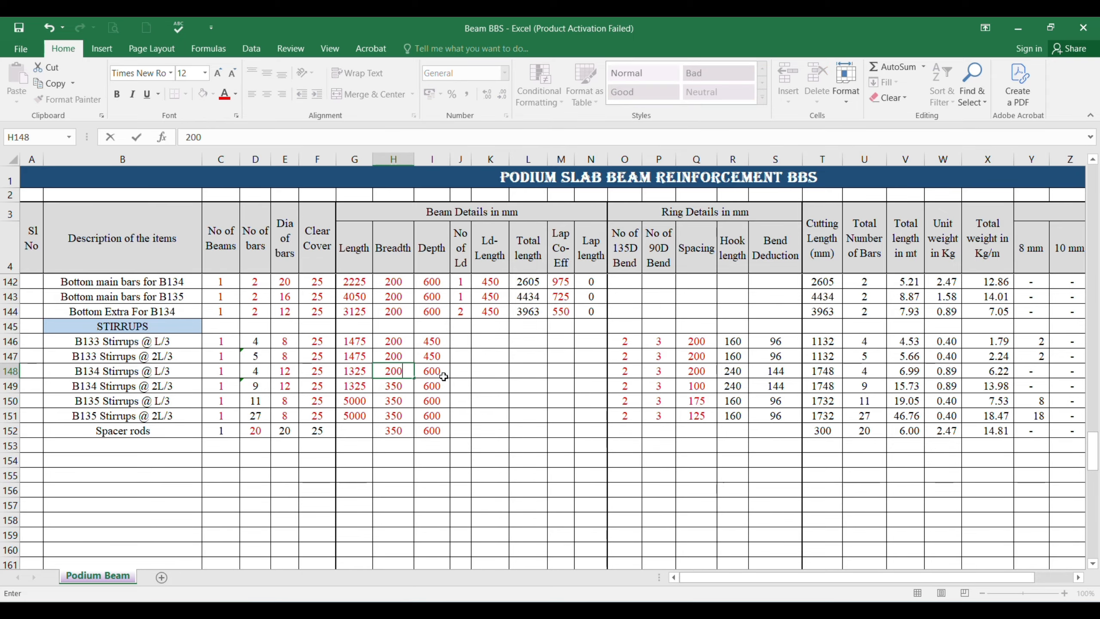
{"action": "key", "text": "Return"}
{"action": "type", "text": "200"}
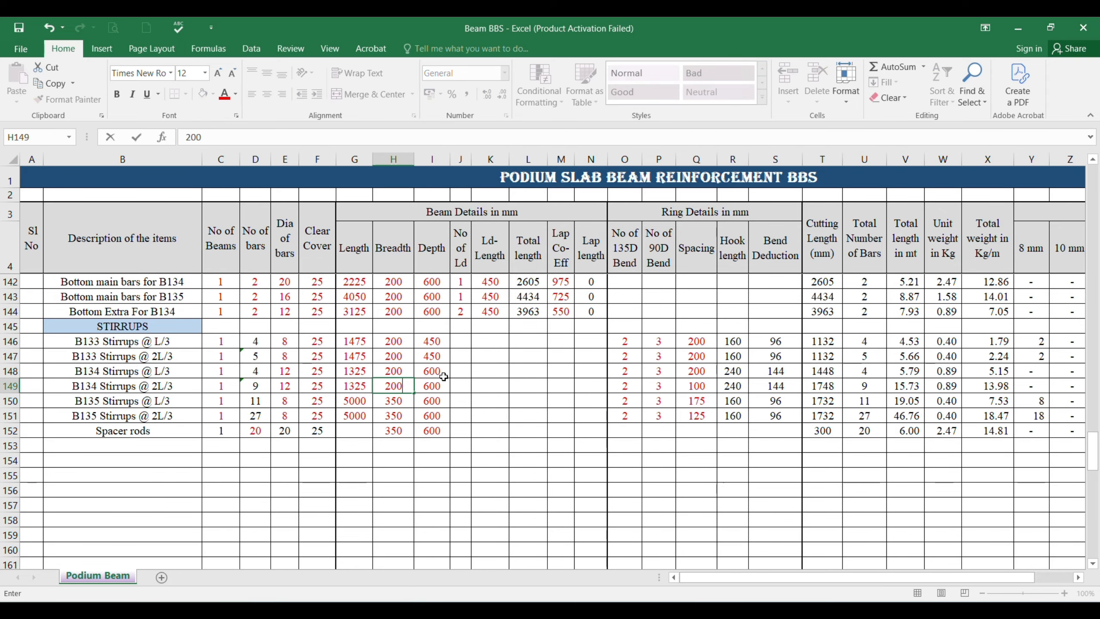
{"action": "key", "text": "Return"}
Set the stirrup spacing to 100 in the B134 Stirrups @ L/3 row.
{"action": "left_click", "coordinate": [701, 376]}
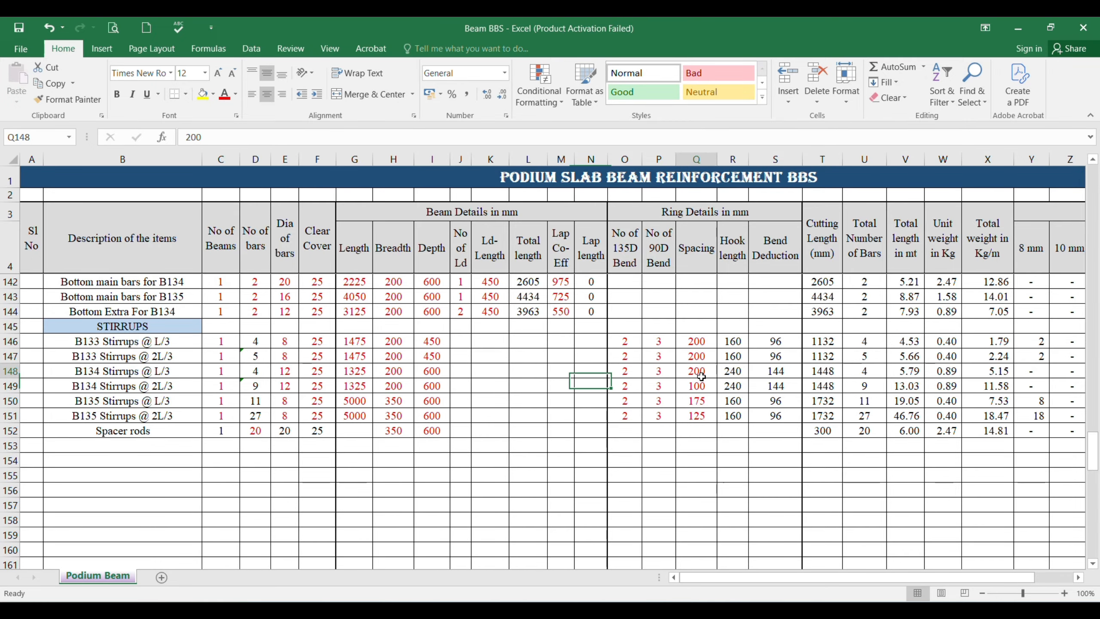
{"action": "type", "text": "100"}
{"action": "key", "text": "Return"}
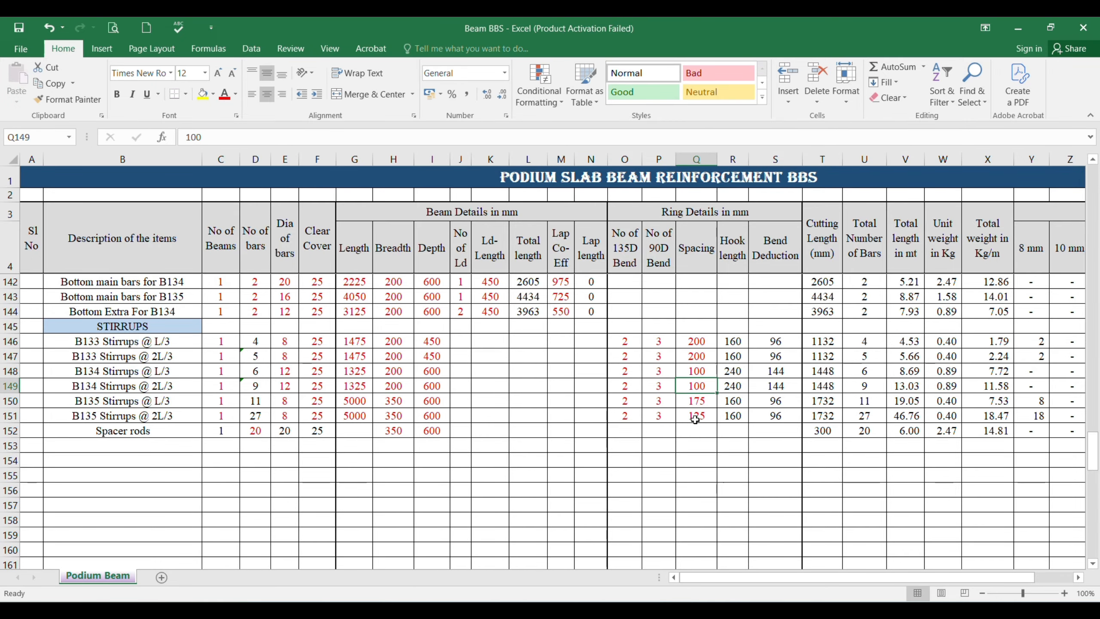
In the AutoCAD beam details, dimension B135's clear span from the support's face to the inner face of the end beam.
{"action": "left_click", "coordinate": [282, 401]}
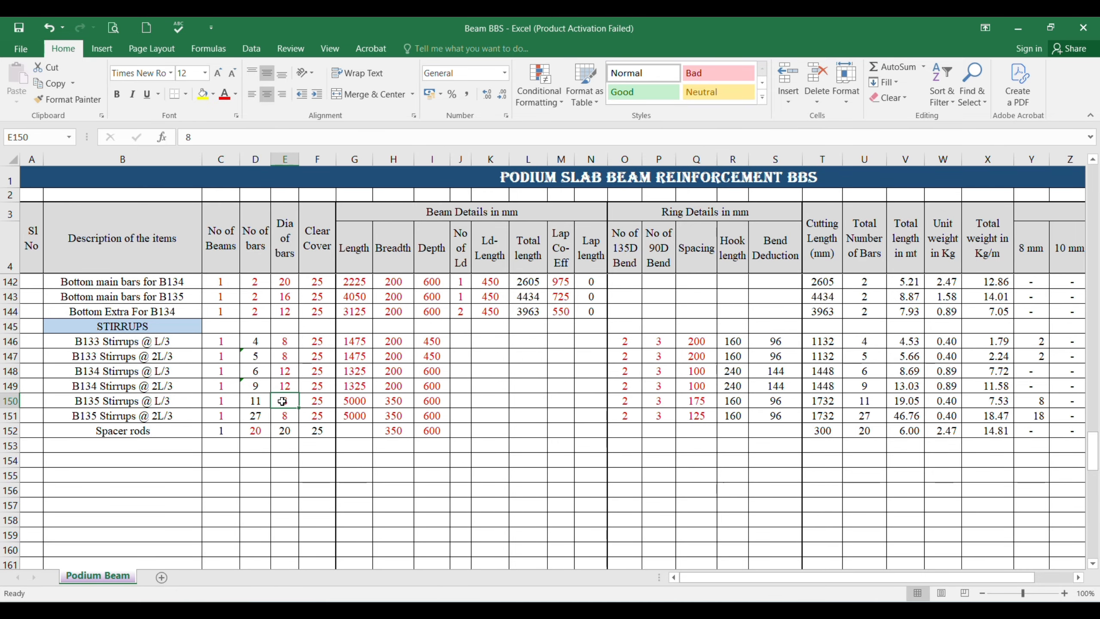
{"action": "key", "text": "alt+Tab"}
{"action": "middle_click_drag", "start_coordinate": [745, 442], "coordinate": [590, 405]}
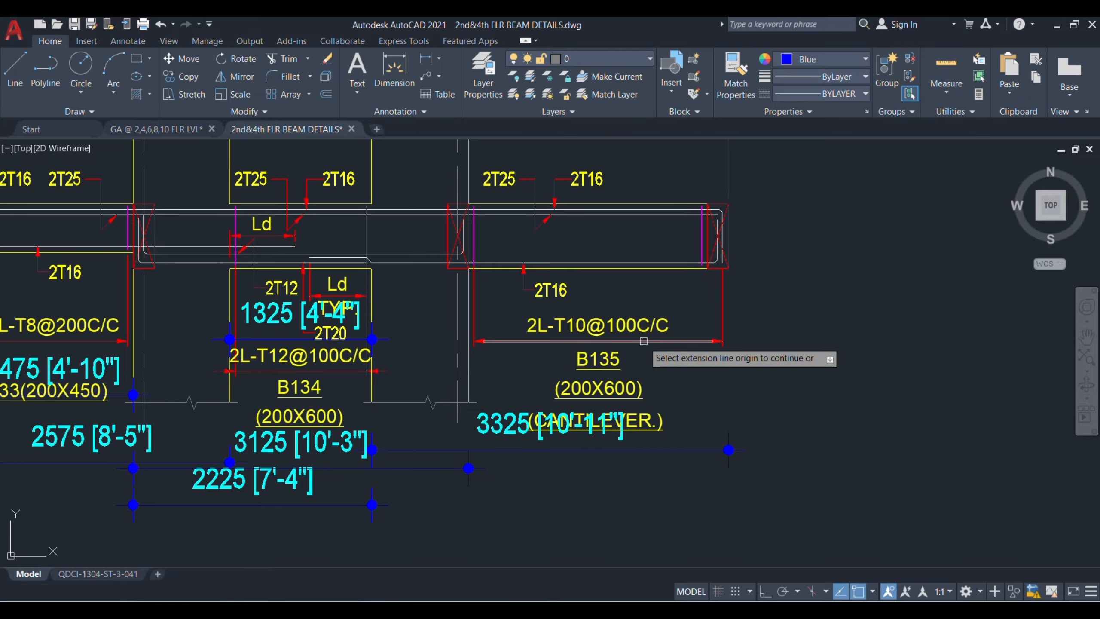
{"action": "left_click", "coordinate": [469, 267]}
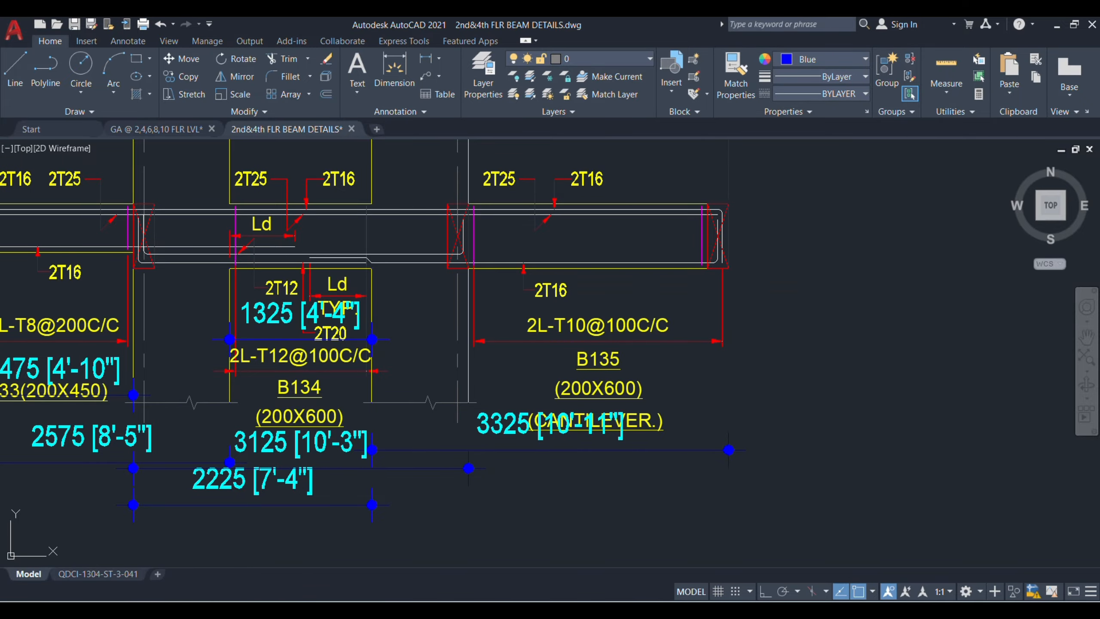
{"action": "left_click", "coordinate": [708, 268]}
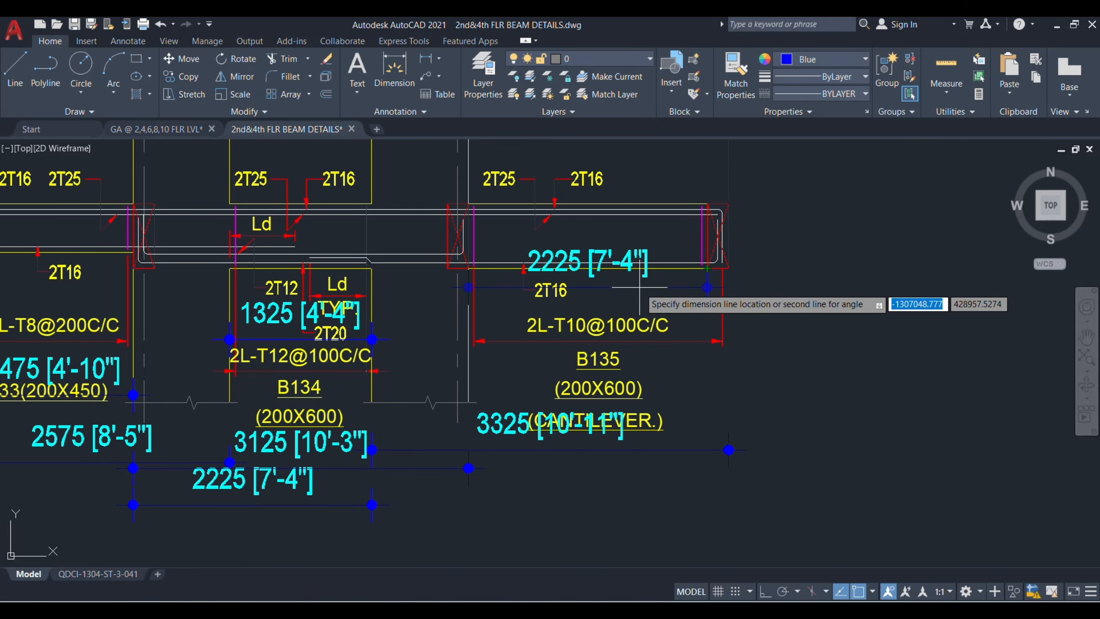
{"action": "left_click", "coordinate": [660, 500]}
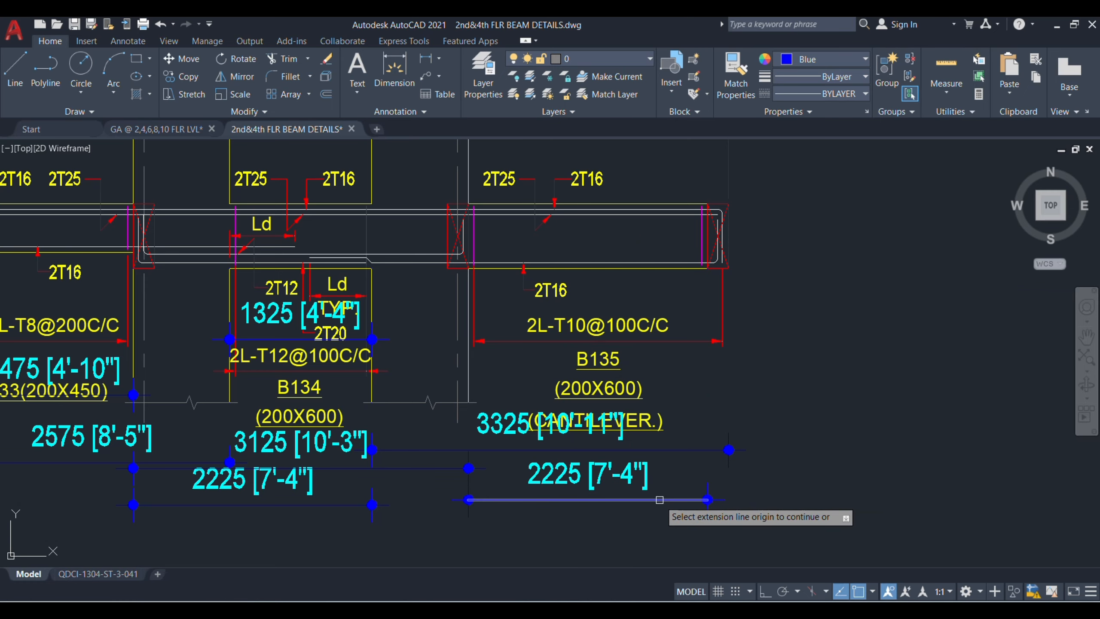
In the workbook, set the bar diameter to 10 in both B135 stirrup rows.
{"action": "key", "text": "alt+Tab"}
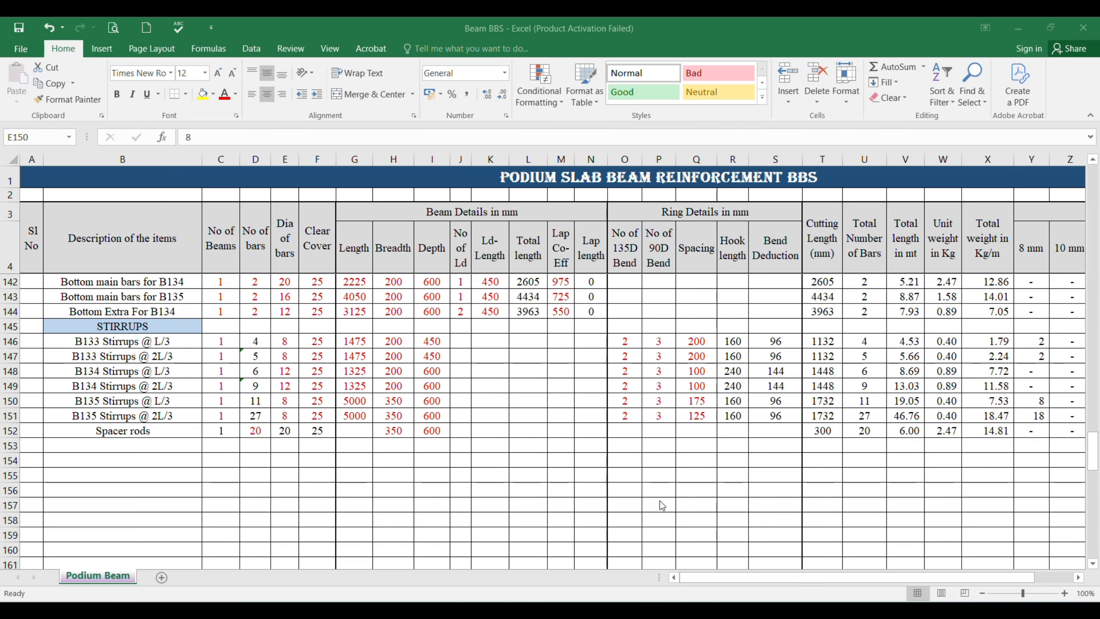
{"action": "type", "text": "10"}
{"action": "key", "text": "Return"}
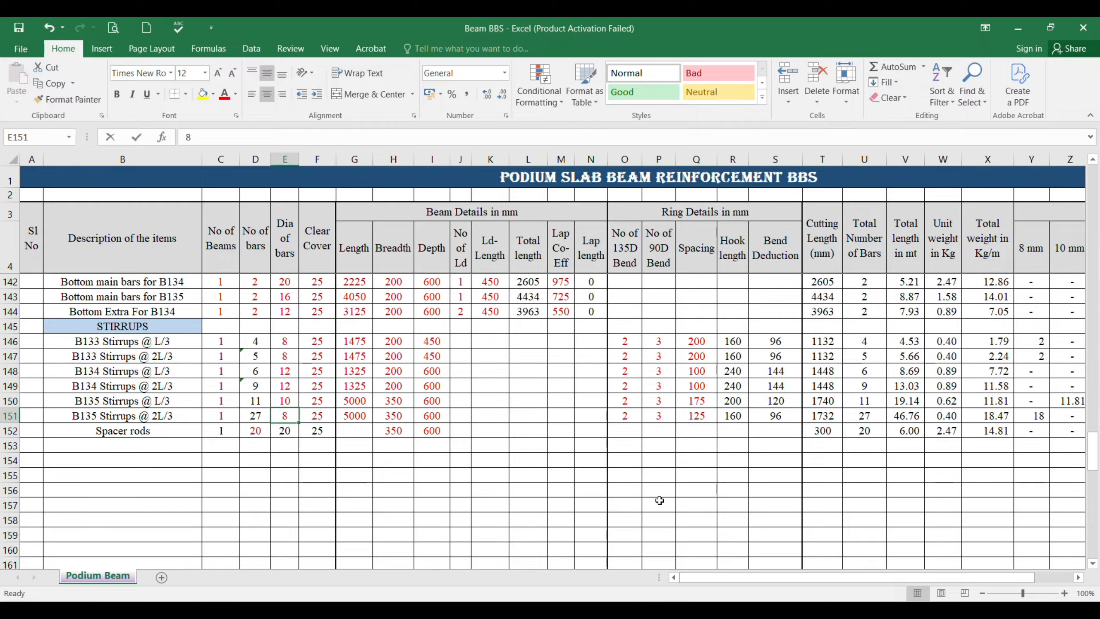
{"action": "type", "text": "10"}
Set the length to 2225 in the B135 Stirrups @ L/3 row.
{"action": "key", "text": "Right"}
{"action": "key", "text": "Right"}
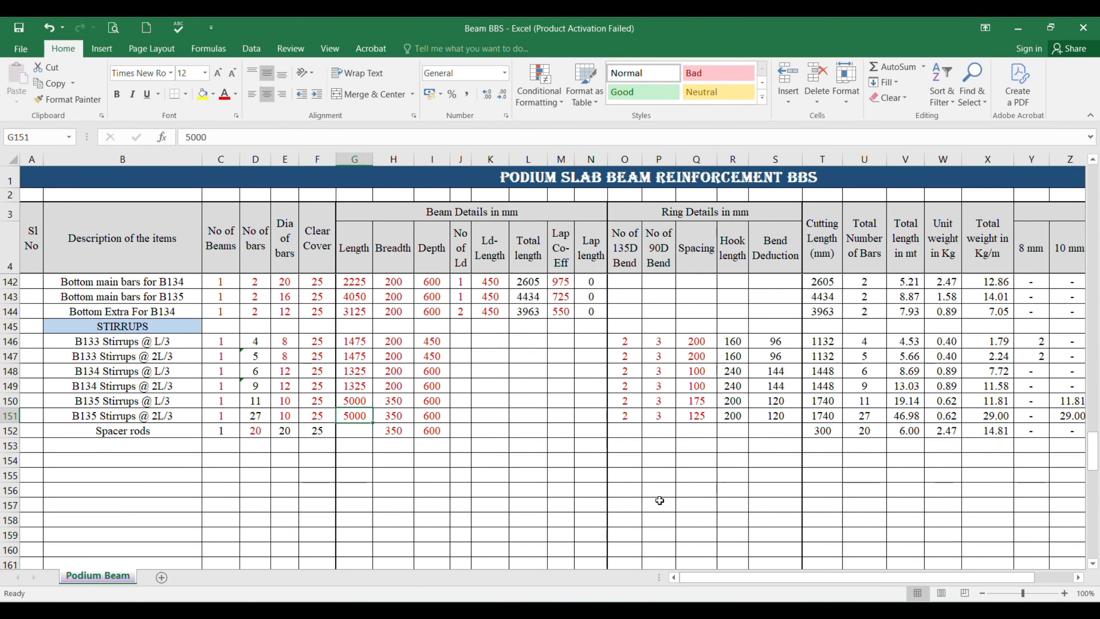
{"action": "key", "text": "Up"}
{"action": "type", "text": "222"}
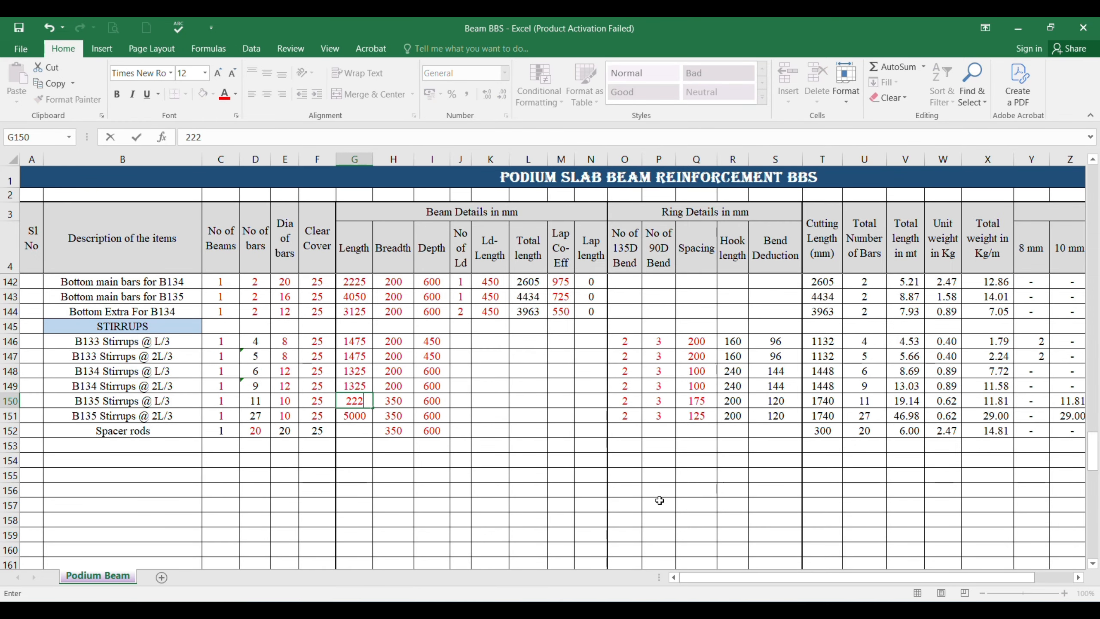
{"action": "type", "text": "0"}
{"action": "key", "text": "BackSpace"}
{"action": "type", "text": "5"}
{"action": "key", "text": "Return"}
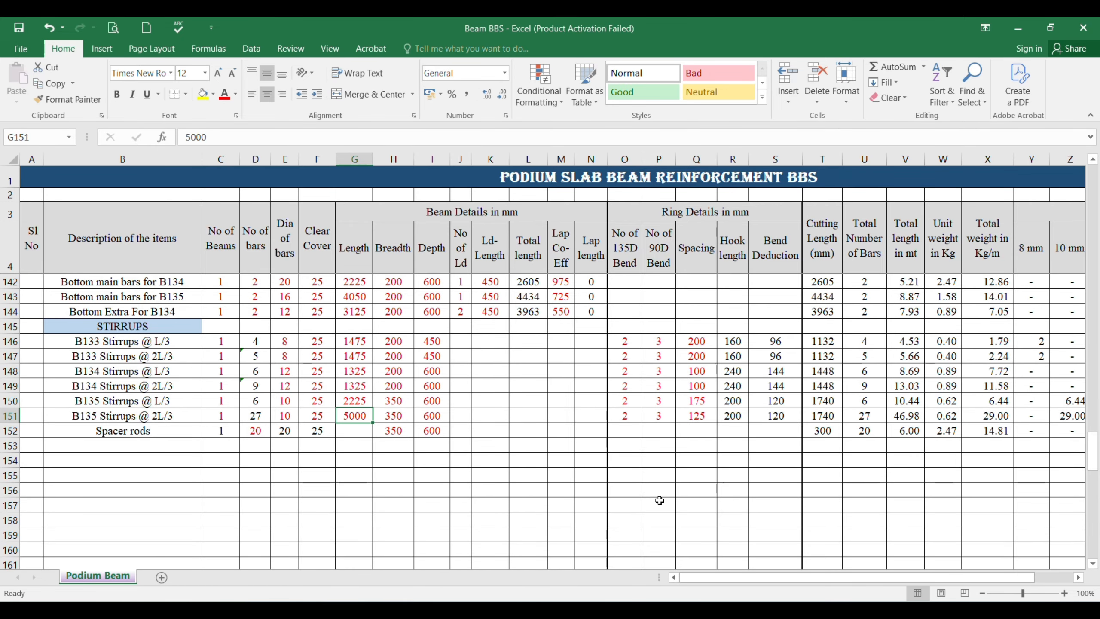
Set the length to 2225 in the B135 Stirrups @ 2L/3 row and the breadth to 200 in both B135 stirrup rows.
{"action": "key", "text": "ctrl+d"}
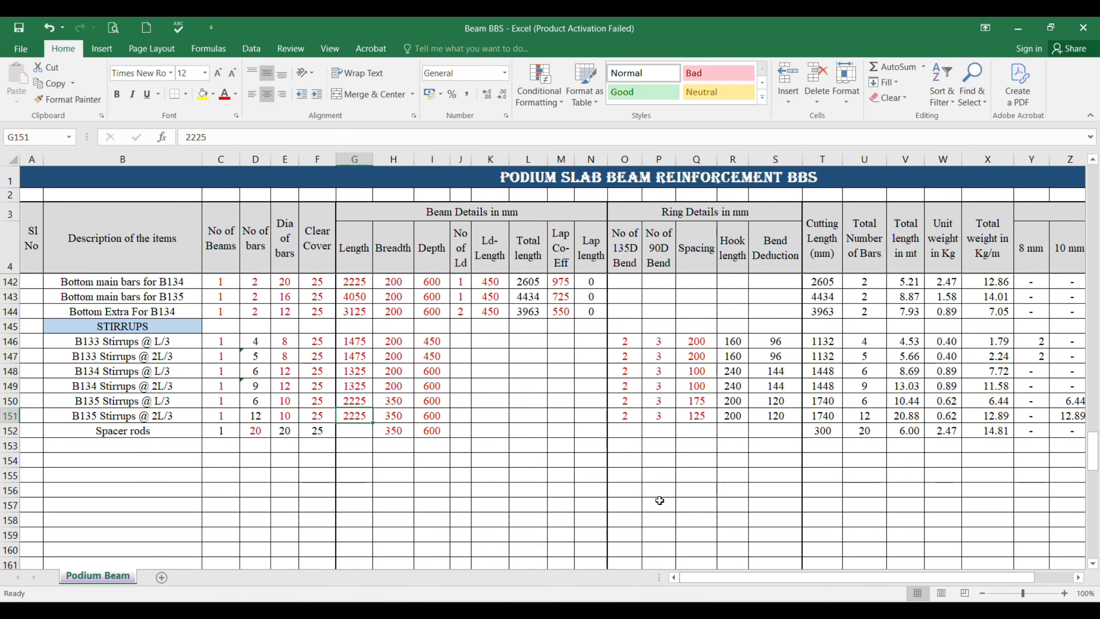
{"action": "key", "text": "Up"}
{"action": "key", "text": "Right"}
{"action": "type", "text": "200"}
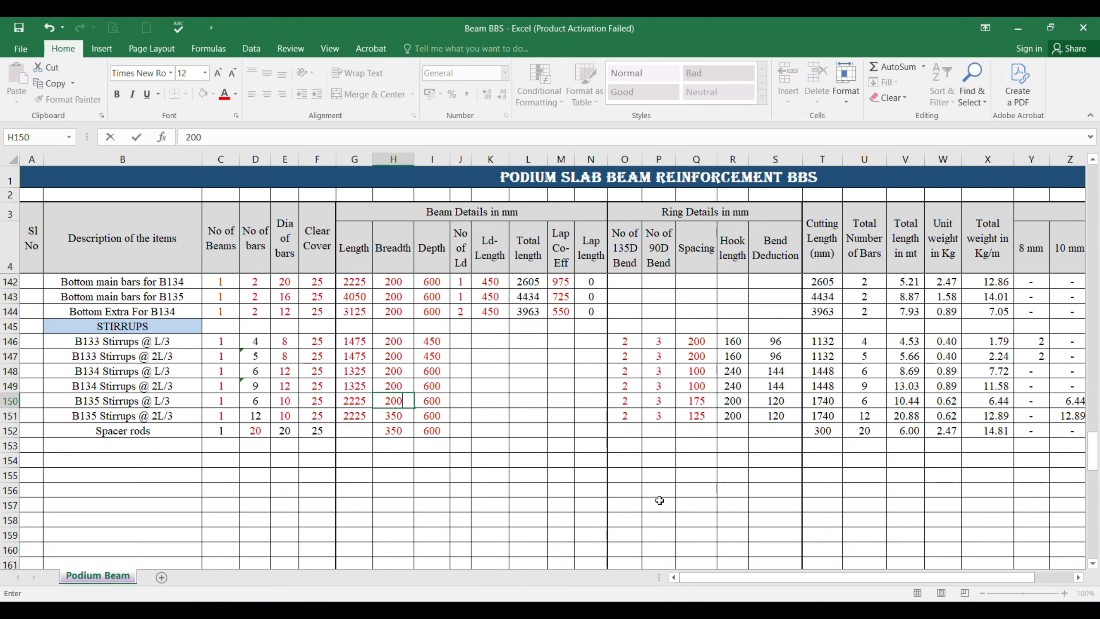
{"action": "key", "text": "Return"}
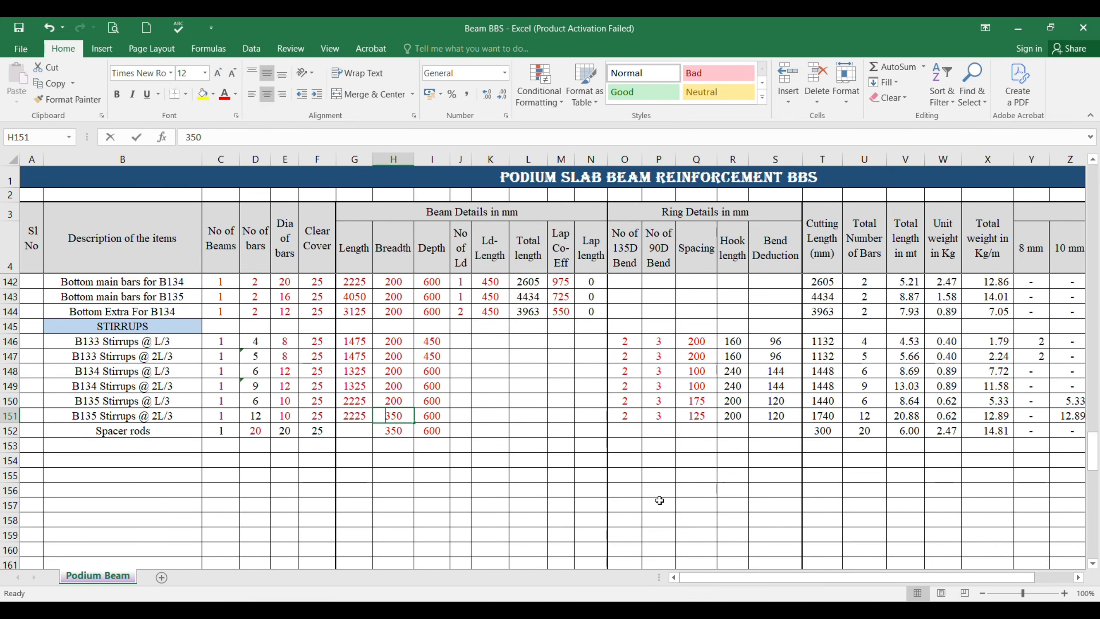
{"action": "type", "text": "200"}
Set the stirrup spacing to 100 in both B135 stirrup rows.
{"action": "key", "text": "Right"}
{"action": "key", "text": "Right"}
{"action": "key", "text": "Right"}
{"action": "key", "text": "Right"}
{"action": "key", "text": "Right"}
{"action": "key", "text": "Right"}
{"action": "key", "text": "Right"}
{"action": "key", "text": "Right"}
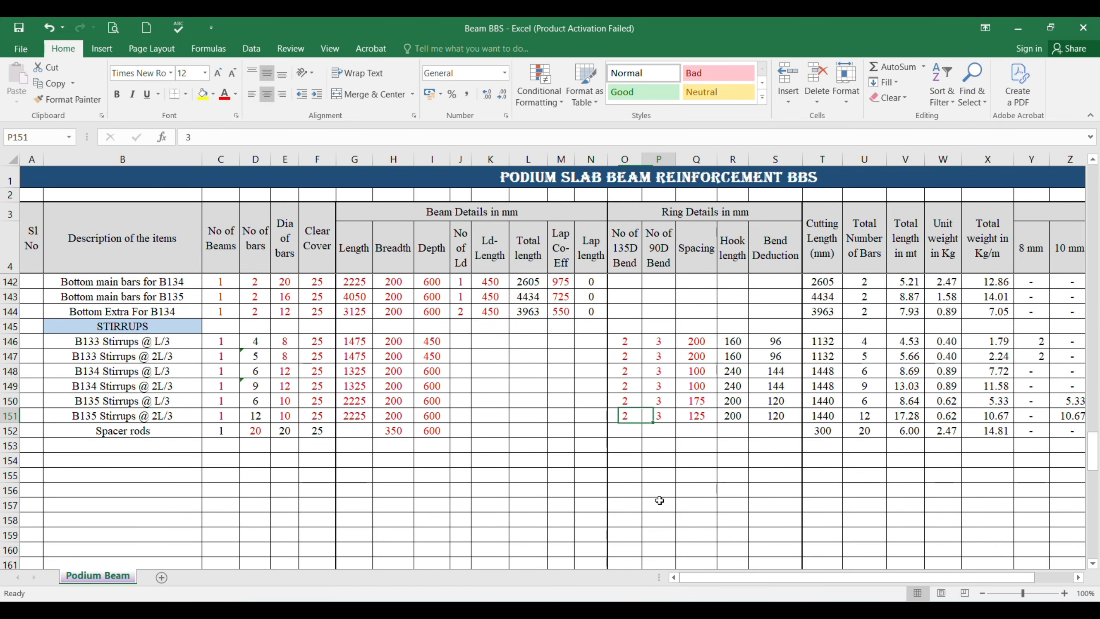
{"action": "key", "text": "Up"}
{"action": "key", "text": "Right"}
{"action": "key", "text": "F2"}
{"action": "type", "text": "10"}
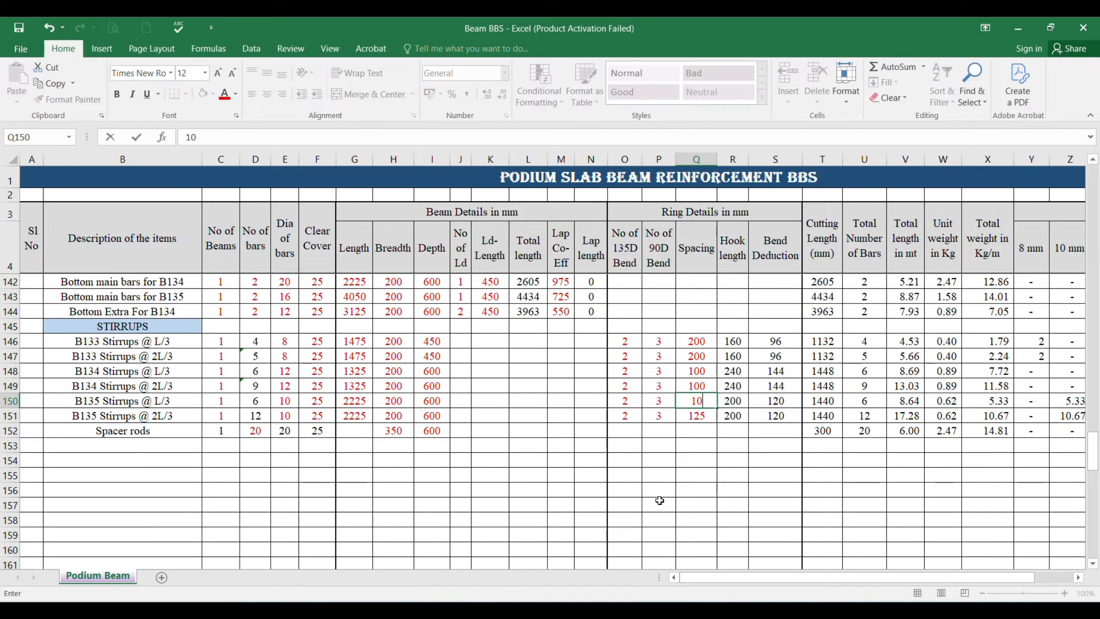
{"action": "type", "text": "0"}
{"action": "key", "text": "Return"}
{"action": "type", "text": "100"}
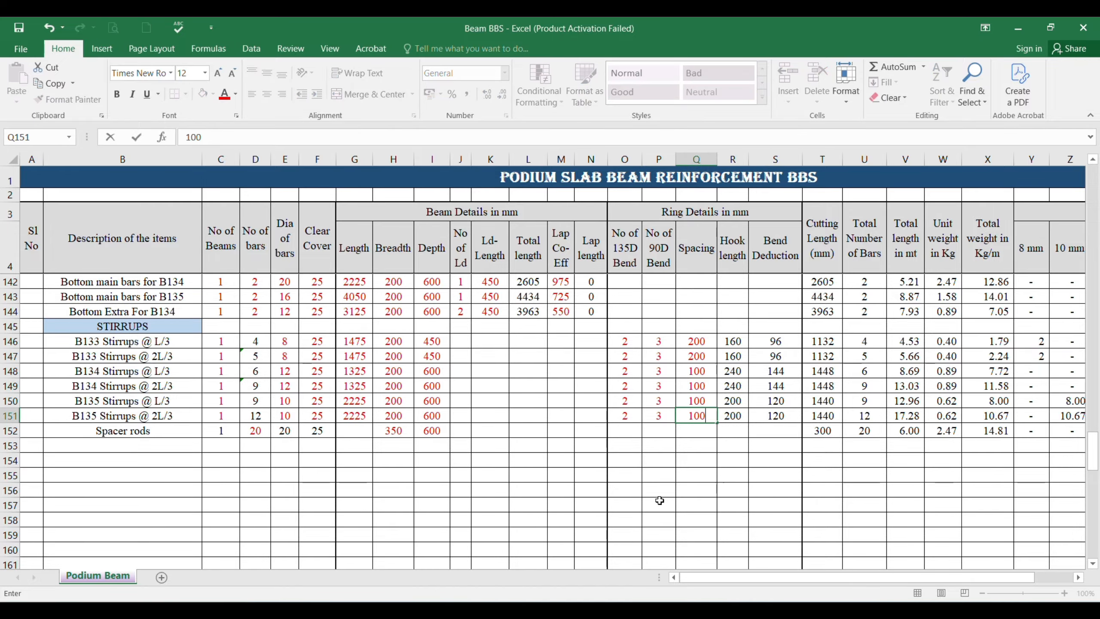
{"action": "key", "text": "Return"}
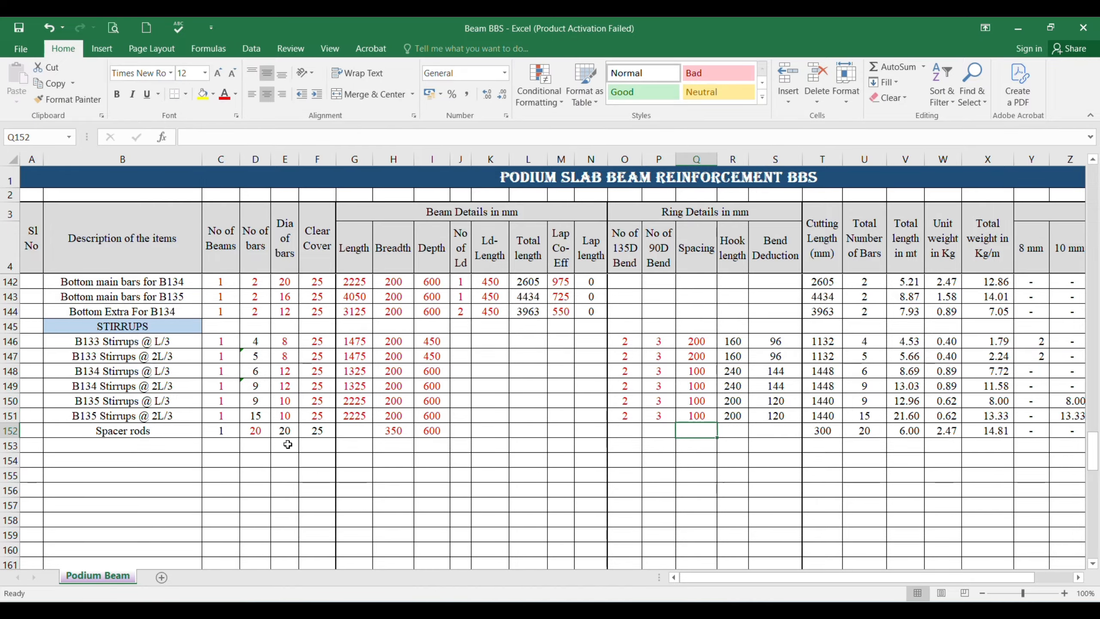
Switch to the AutoCAD beam details and examine the top bars along B133 to B135 for the spacer rod count.
{"action": "left_click", "coordinate": [265, 431]}
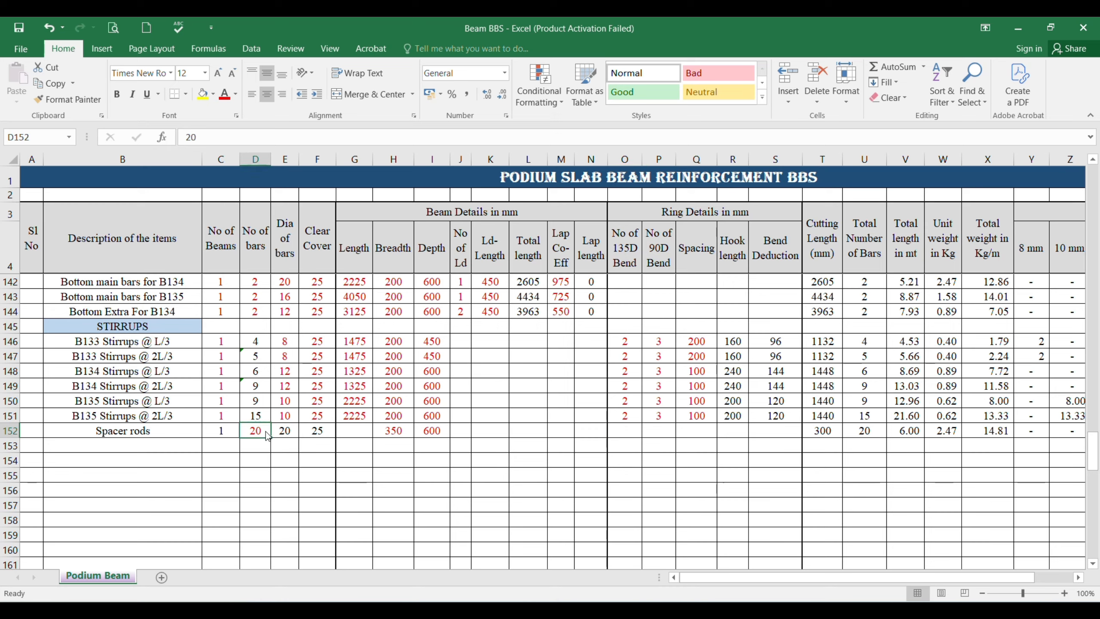
{"action": "key", "text": "alt+Tab"}
{"action": "scroll", "coordinate": [717, 371], "scroll_direction": "down", "scroll_amount": 4}
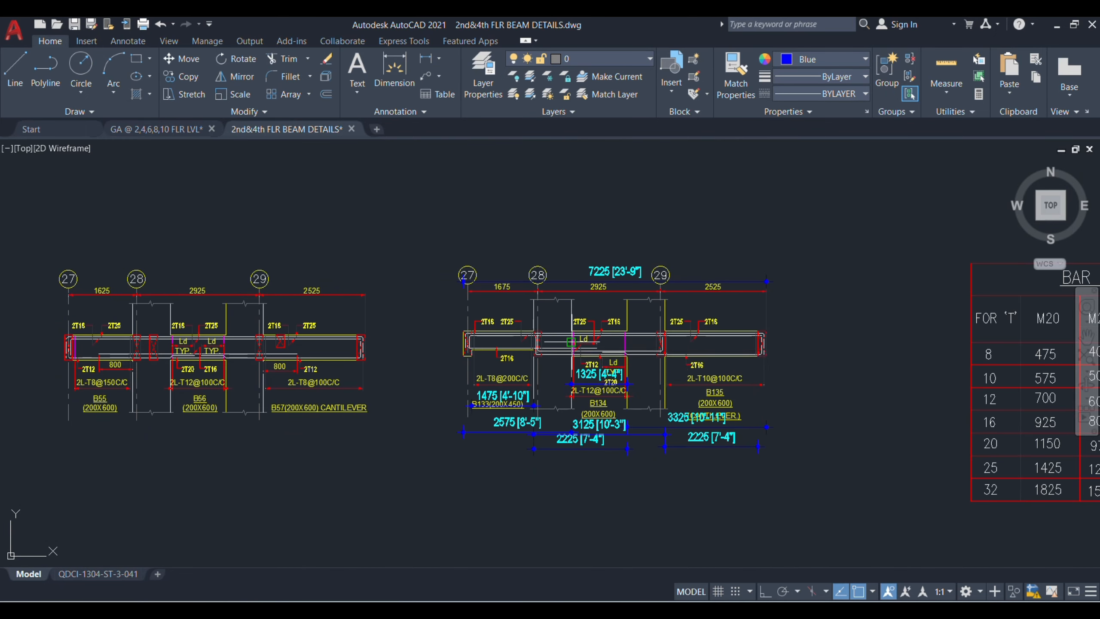
{"action": "scroll", "coordinate": [576, 346], "scroll_direction": "up", "scroll_amount": 2}
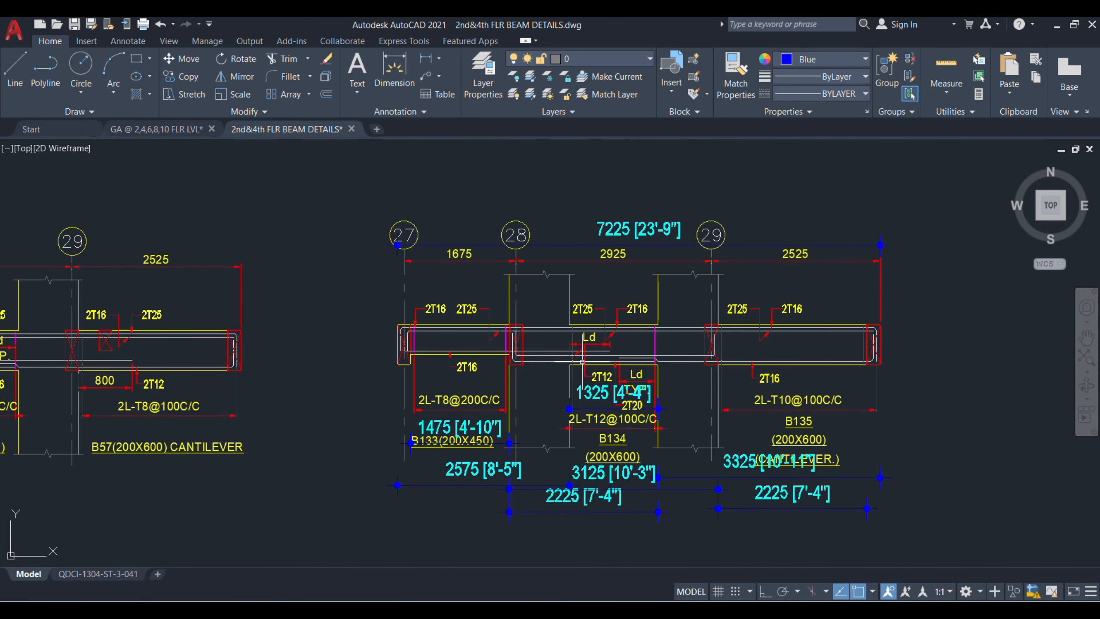
{"action": "scroll", "coordinate": [563, 368], "scroll_direction": "up", "scroll_amount": 4}
{"action": "scroll", "coordinate": [390, 330], "scroll_direction": "down", "scroll_amount": 2}
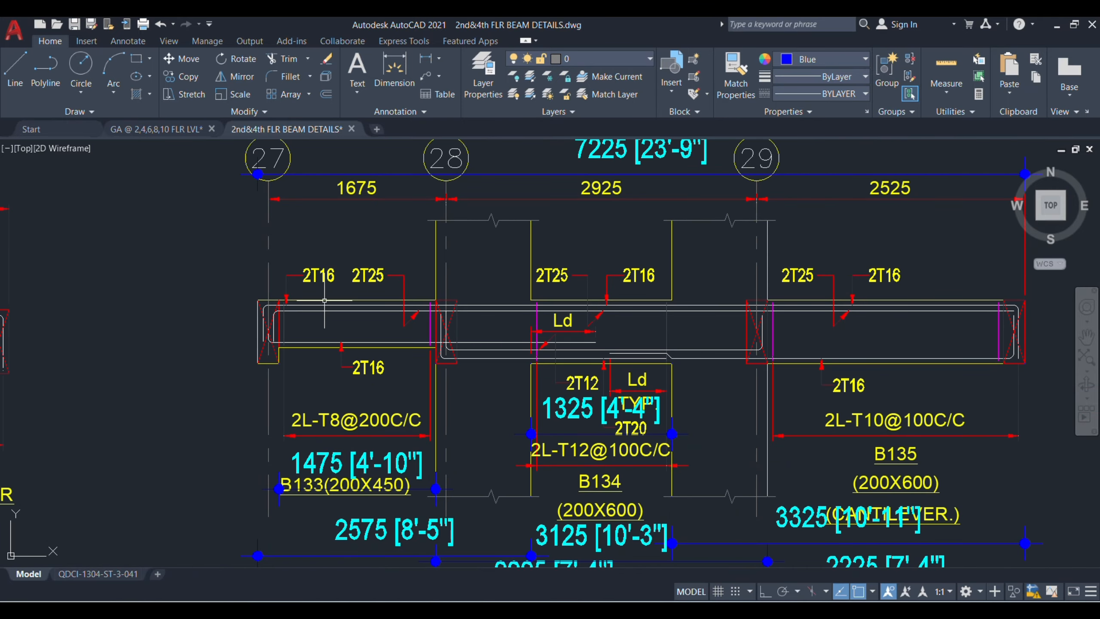
{"action": "scroll", "coordinate": [338, 321], "scroll_direction": "down", "scroll_amount": 2}
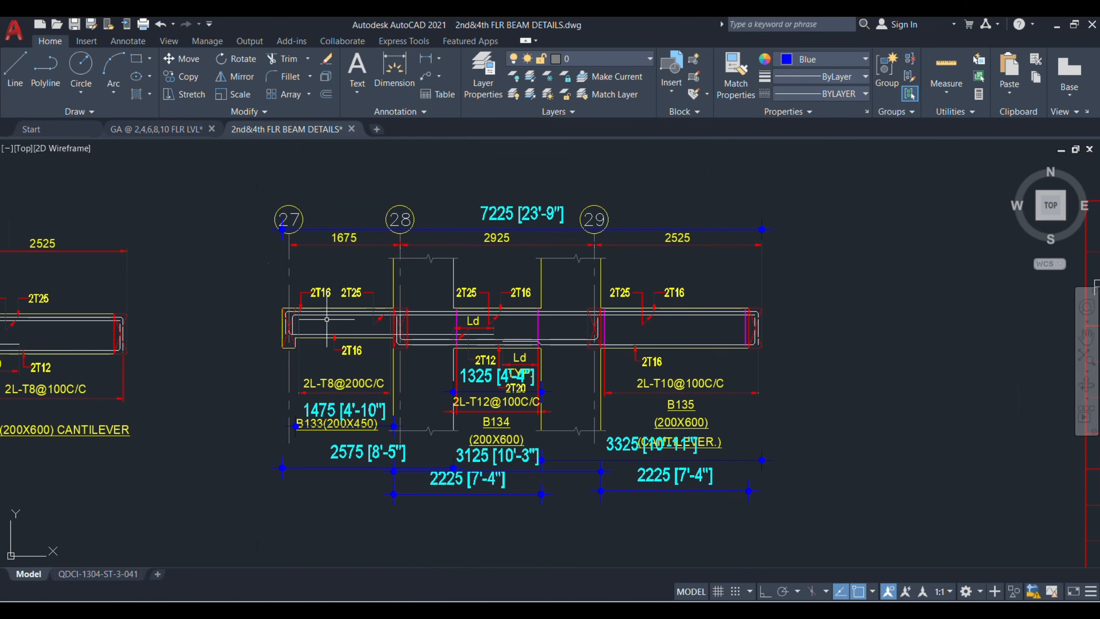
{"action": "scroll", "coordinate": [433, 306], "scroll_direction": "up", "scroll_amount": 2}
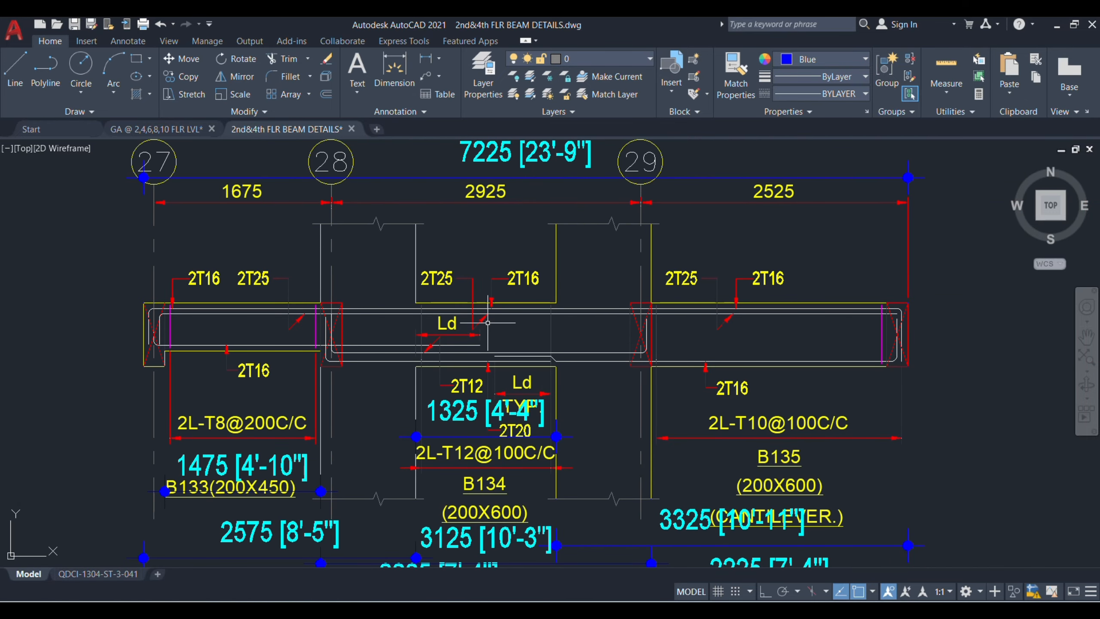
{"action": "middle_click_drag", "start_coordinate": [789, 340], "coordinate": [585, 343]}
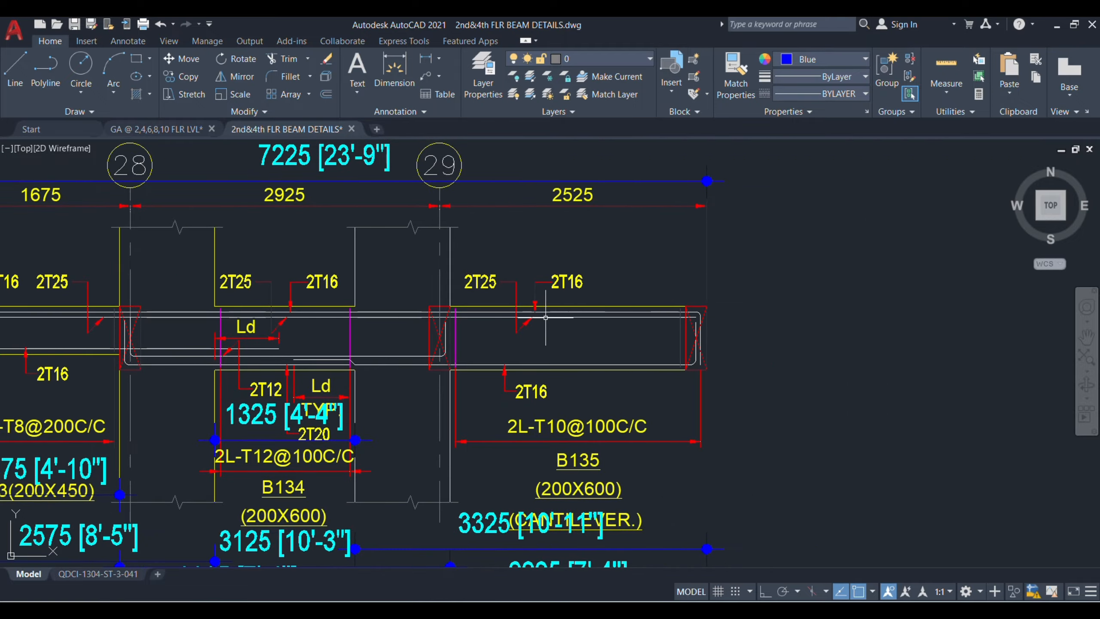
{"action": "scroll", "coordinate": [633, 326], "scroll_direction": "down", "scroll_amount": 1}
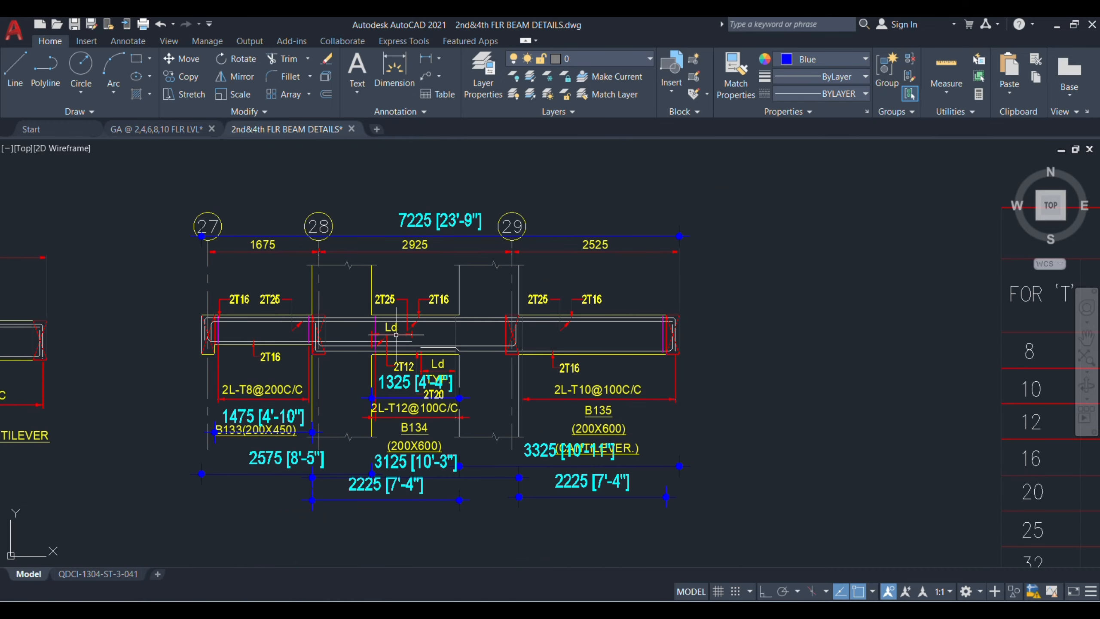
{"action": "scroll", "coordinate": [402, 334], "scroll_direction": "up", "scroll_amount": 1}
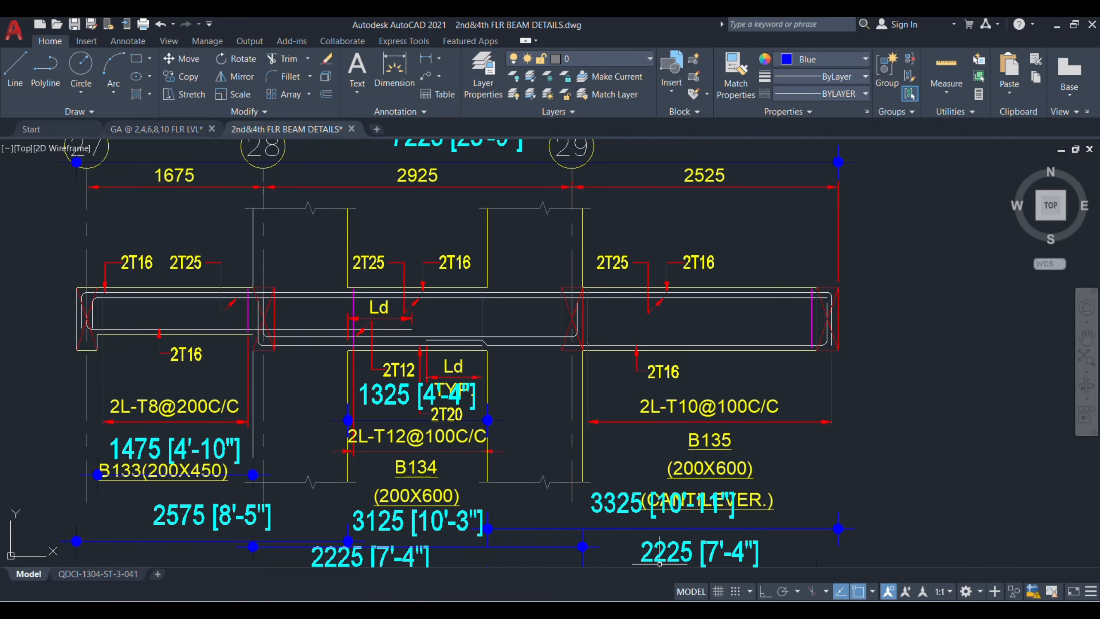
In the workbook's B133 to B135 Spacer rods row, set the number of bars to 5 and the breadth to 200.
{"action": "key", "text": "alt+Tab"}
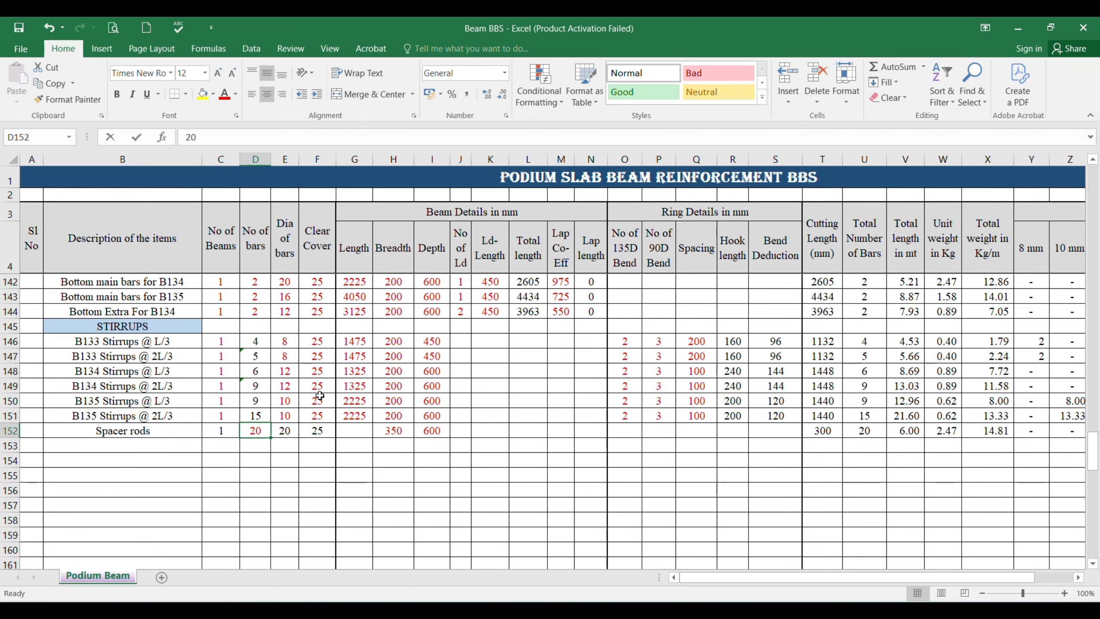
{"action": "type", "text": "5"}
{"action": "key", "text": "Right"}
{"action": "key", "text": "Right"}
{"action": "key", "text": "Right"}
{"action": "key", "text": "Right"}
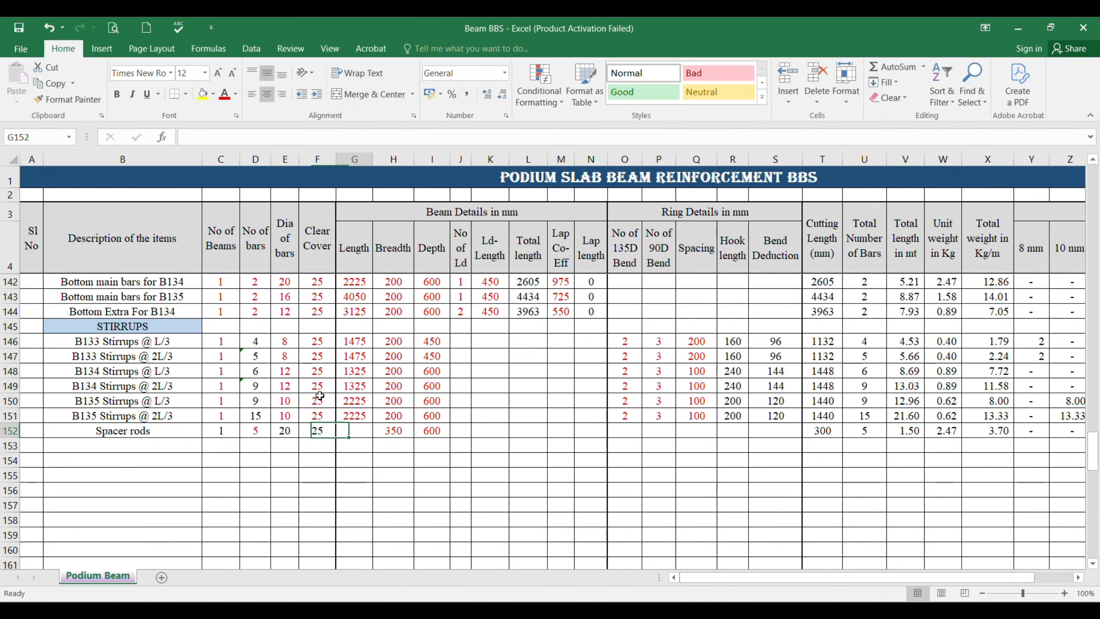
{"action": "type", "text": "200"}
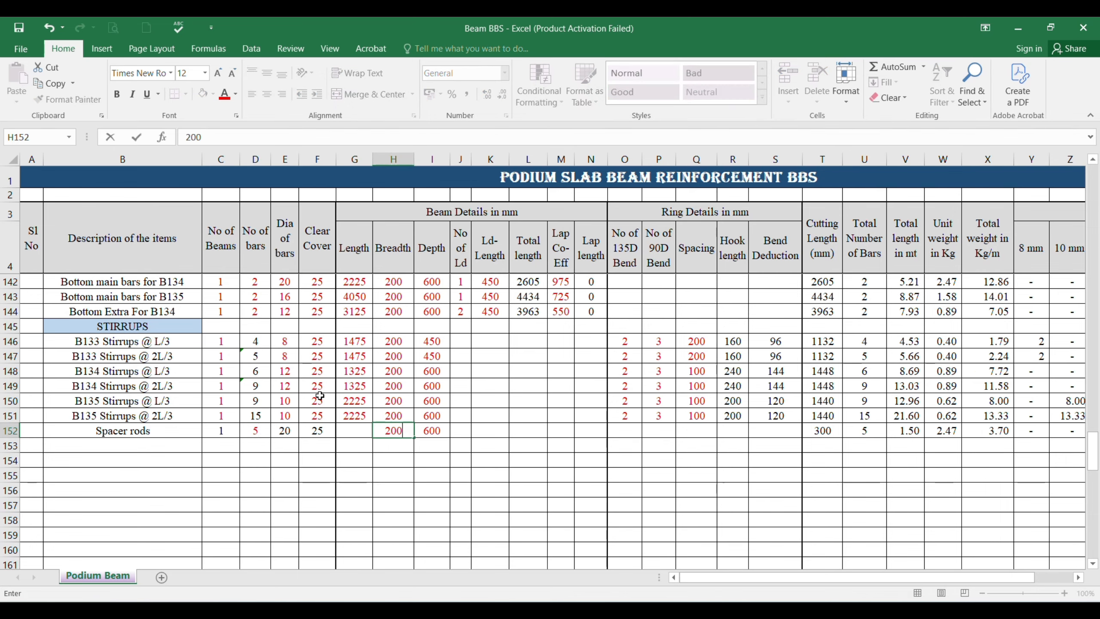
{"action": "key", "text": "Return"}
{"action": "left_click", "coordinate": [830, 440]}
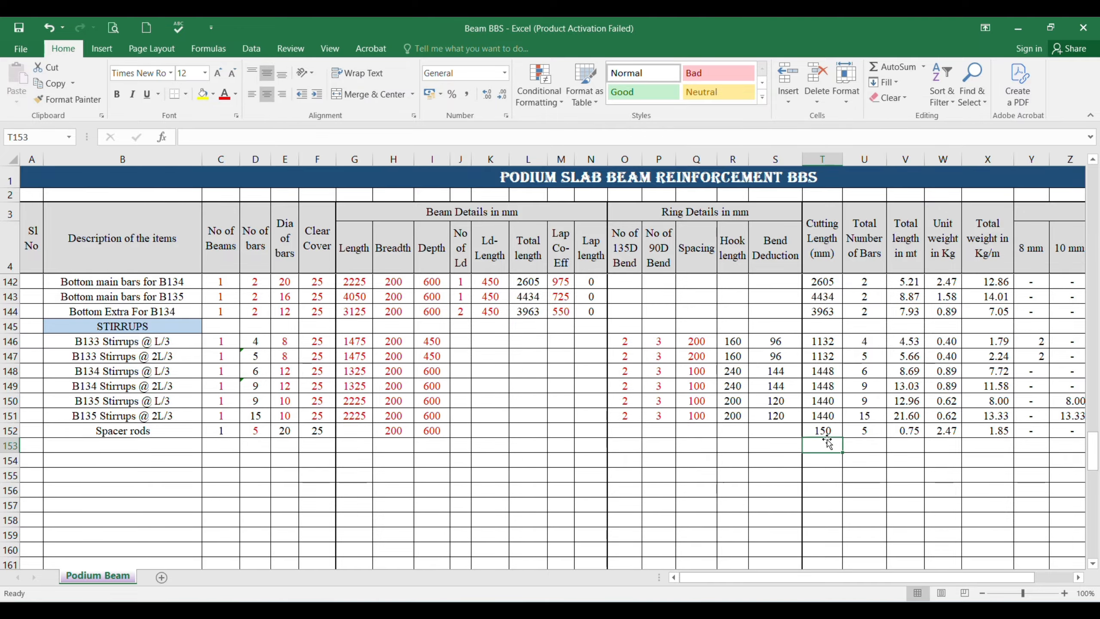
{"action": "scroll", "coordinate": [446, 442], "scroll_direction": "up", "scroll_amount": 2}
{"action": "scroll", "coordinate": [438, 445], "scroll_direction": "up", "scroll_amount": 1}
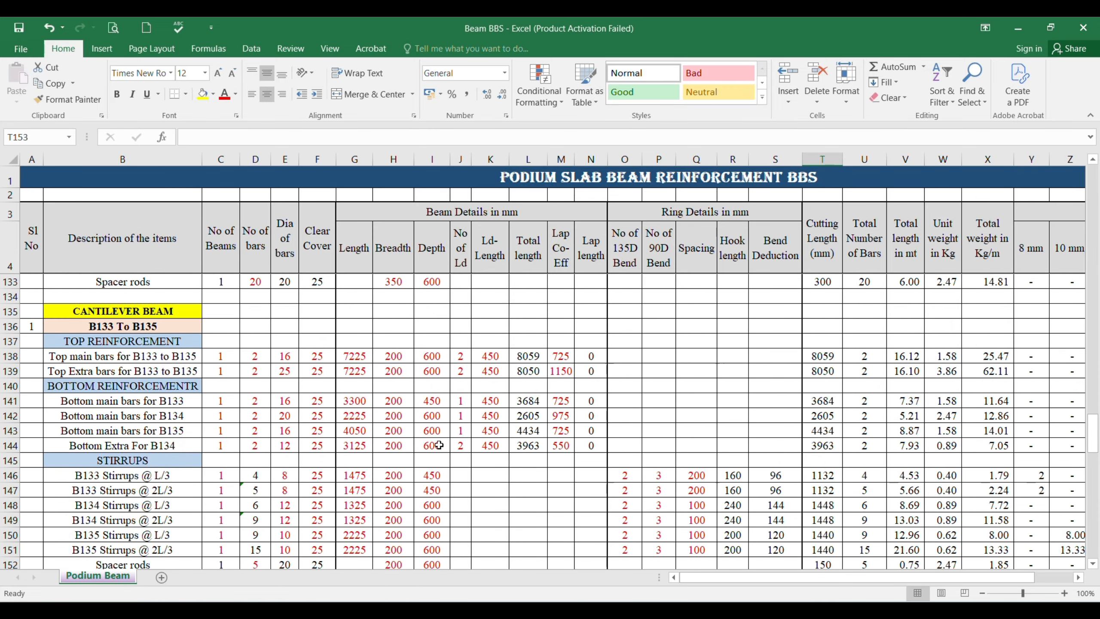
{"action": "scroll", "coordinate": [405, 447], "scroll_direction": "down", "scroll_amount": 1}
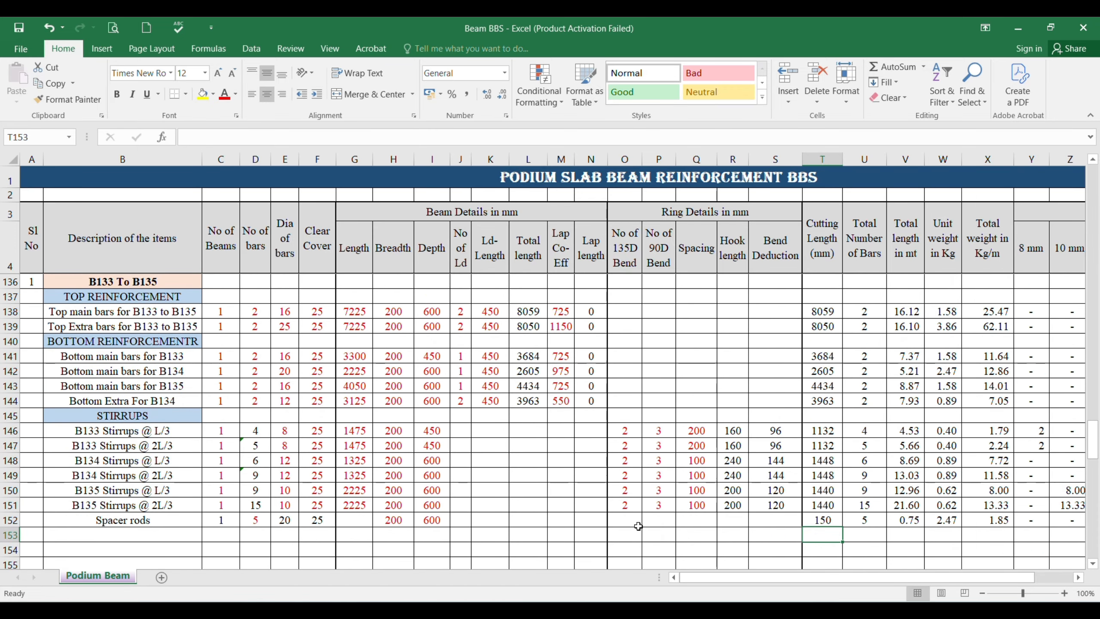
In the AutoCAD beam details, review the B133 to B135 section and the neighbouring B55 to B57 cantilever section.
{"action": "mouse_move", "coordinate": [741, 613]}
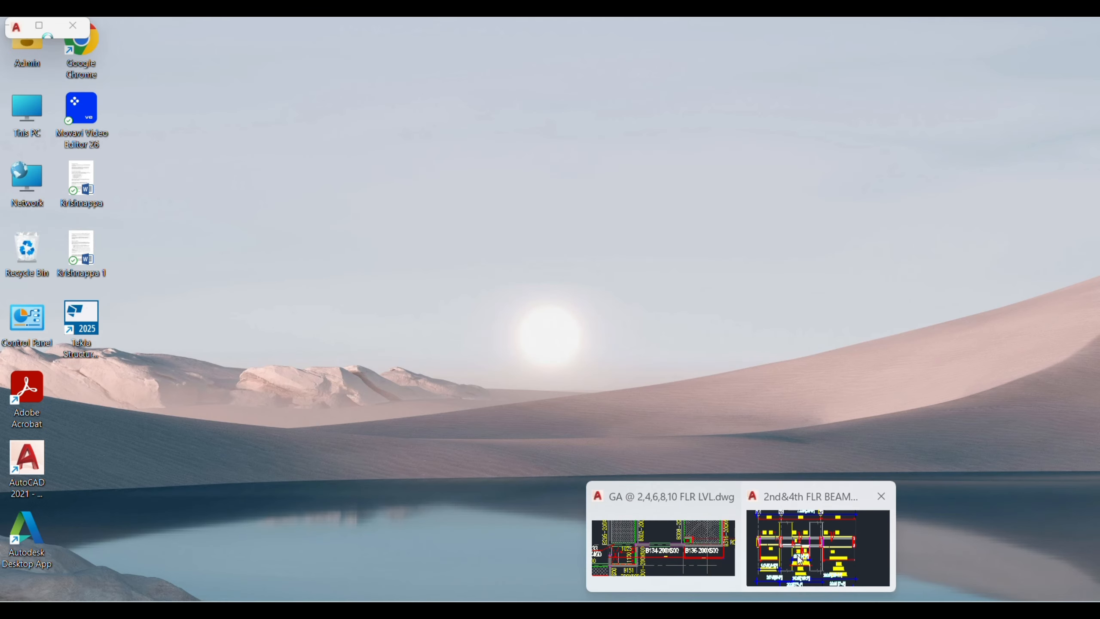
{"action": "left_click", "coordinate": [817, 549]}
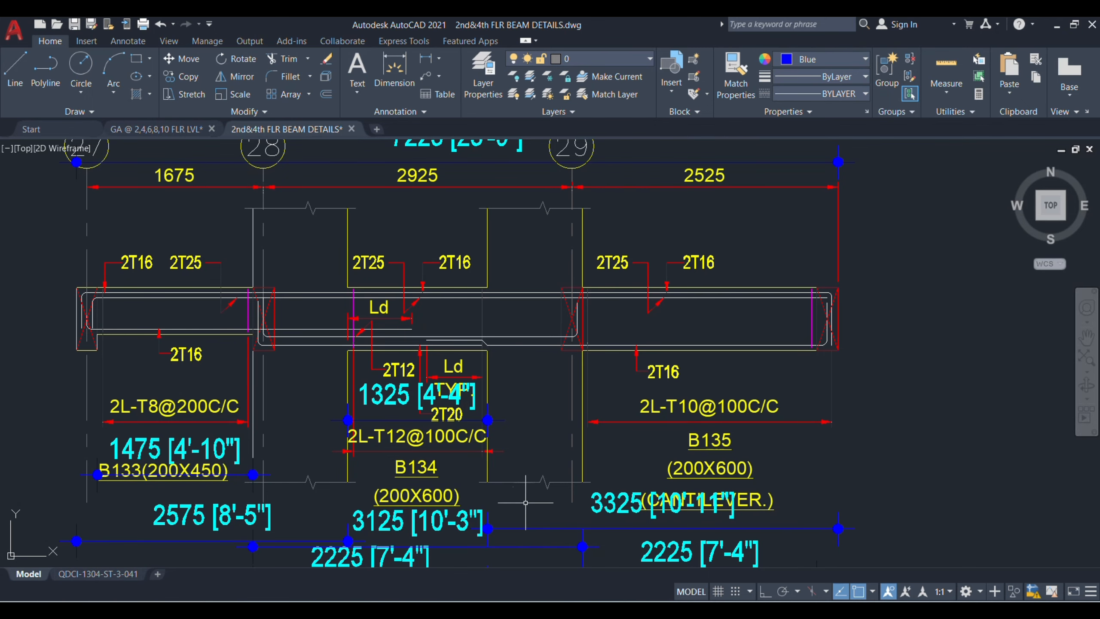
{"action": "scroll", "coordinate": [491, 440], "scroll_direction": "up", "scroll_amount": 2}
{"action": "scroll", "coordinate": [489, 444], "scroll_direction": "up", "scroll_amount": 2}
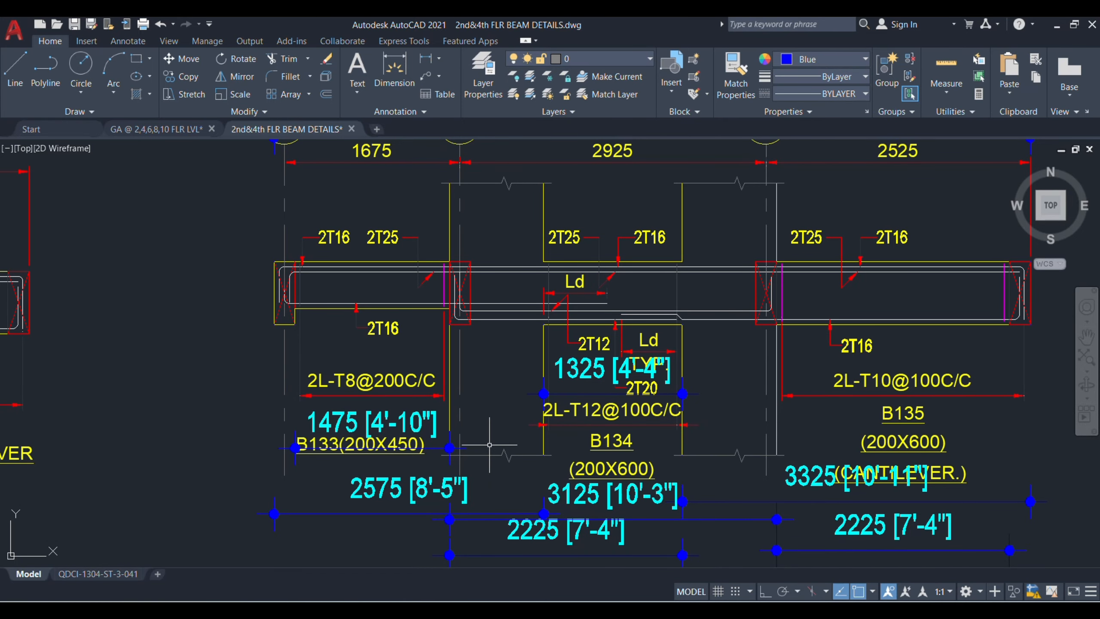
{"action": "scroll", "coordinate": [490, 445], "scroll_direction": "down", "scroll_amount": 4}
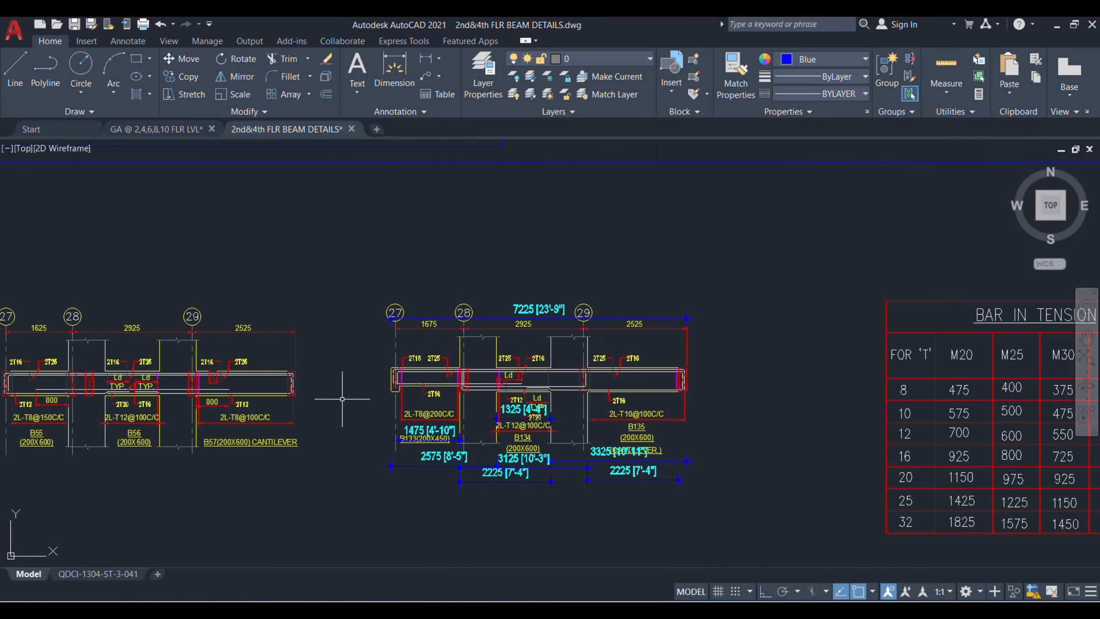
{"action": "scroll", "coordinate": [560, 393], "scroll_direction": "up", "scroll_amount": 2}
{"action": "scroll", "coordinate": [451, 429], "scroll_direction": "up", "scroll_amount": 2}
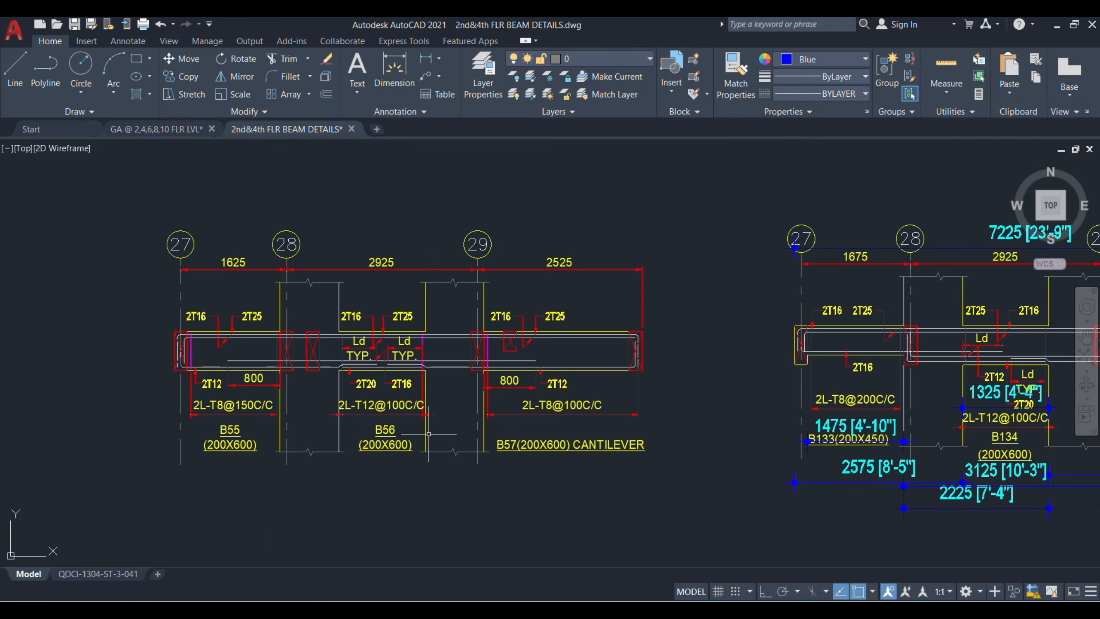
{"action": "scroll", "coordinate": [469, 431], "scroll_direction": "down", "scroll_amount": 10}
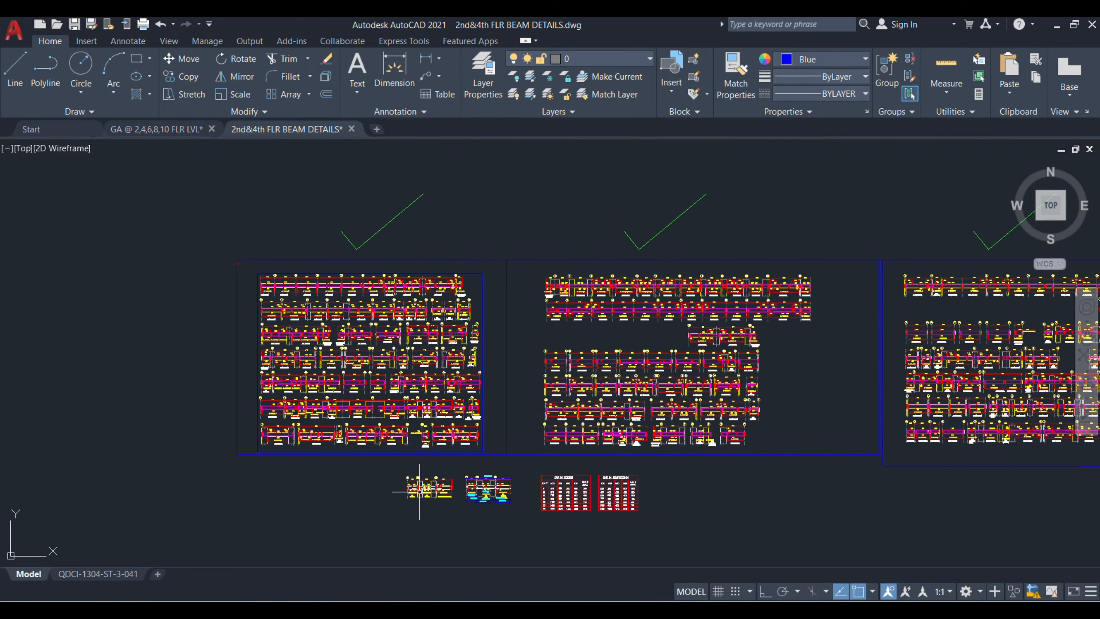
{"action": "scroll", "coordinate": [411, 503], "scroll_direction": "up", "scroll_amount": 2}
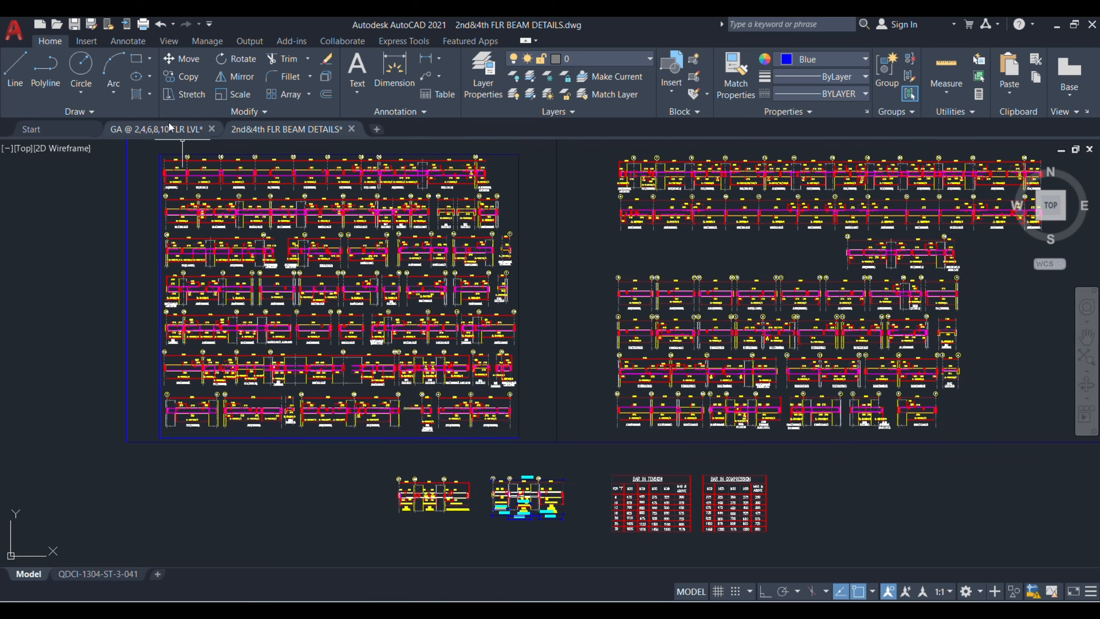
Open the GA @ 2,4,6,8,10 FLR LVL drawing and examine where beams B55, B56 and B57 run on the floor plan.
{"action": "left_click", "coordinate": [156, 129]}
{"action": "left_click", "coordinate": [28, 588]}
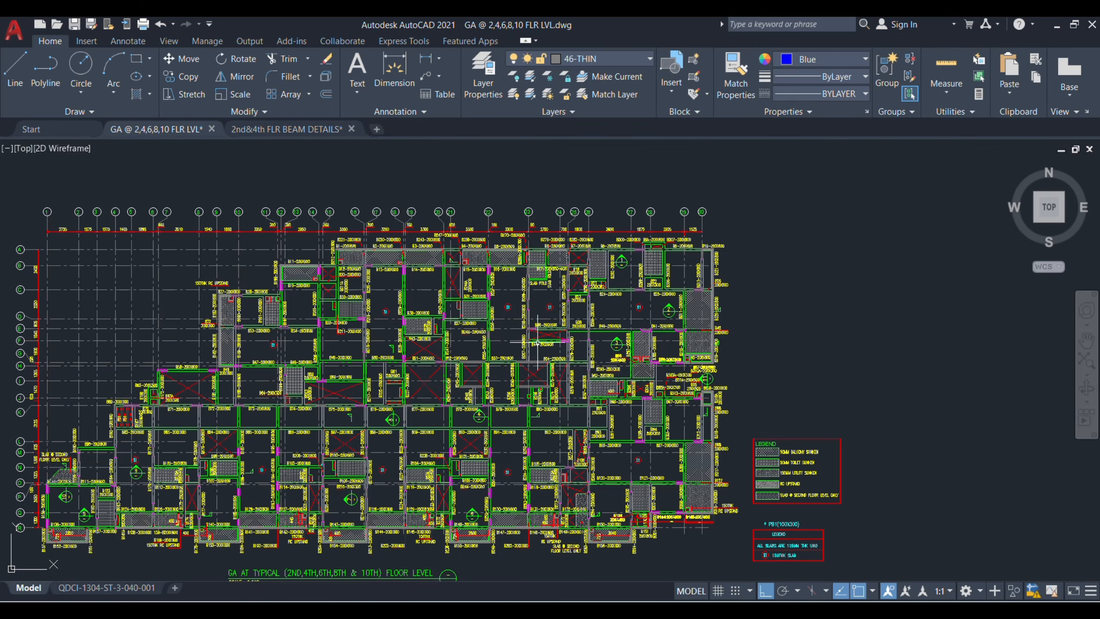
{"action": "scroll", "coordinate": [769, 290], "scroll_direction": "up", "scroll_amount": 3}
{"action": "scroll", "coordinate": [589, 281], "scroll_direction": "up", "scroll_amount": 3}
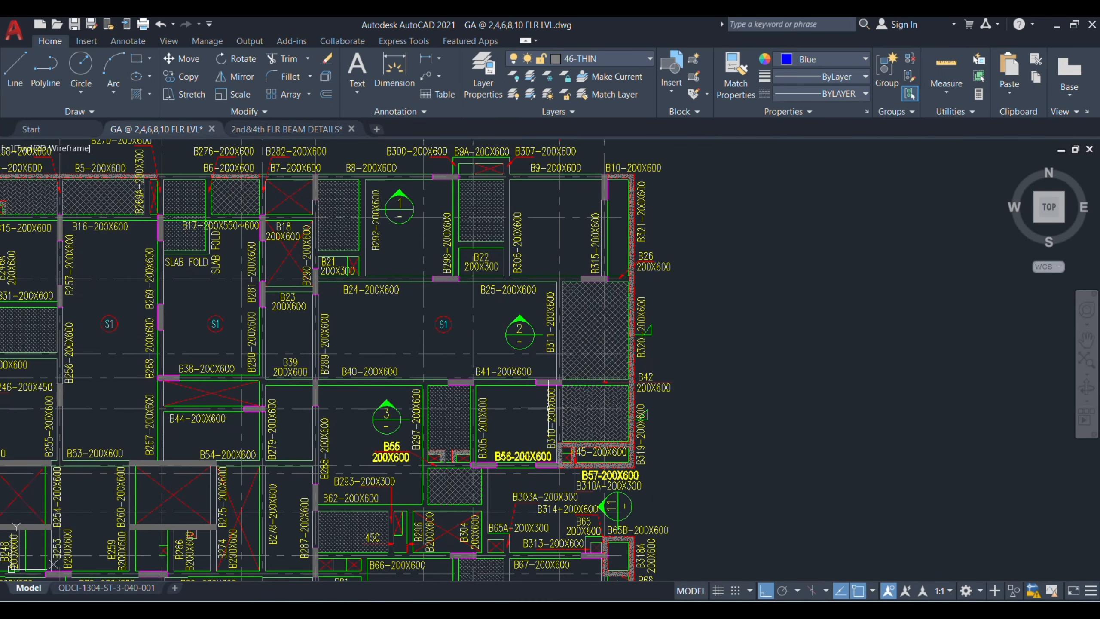
{"action": "mouse_move", "coordinate": [549, 408]}
{"action": "middle_mouse_down"}
{"action": "mouse_move", "coordinate": [579, 277]}
{"action": "mouse_move", "coordinate": [569, 315]}
{"action": "mouse_move", "coordinate": [529, 362]}
{"action": "middle_mouse_up"}
{"action": "scroll", "coordinate": [506, 389], "scroll_direction": "up", "scroll_amount": 2}
{"action": "scroll", "coordinate": [549, 338], "scroll_direction": "up", "scroll_amount": 2}
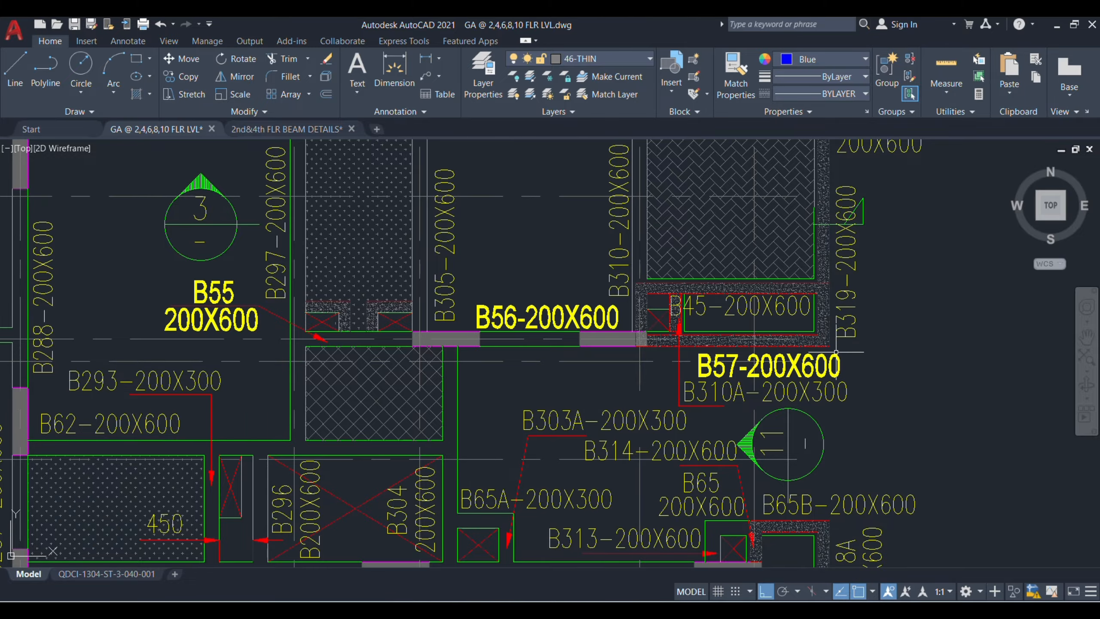
{"action": "mouse_move", "coordinate": [837, 352]}
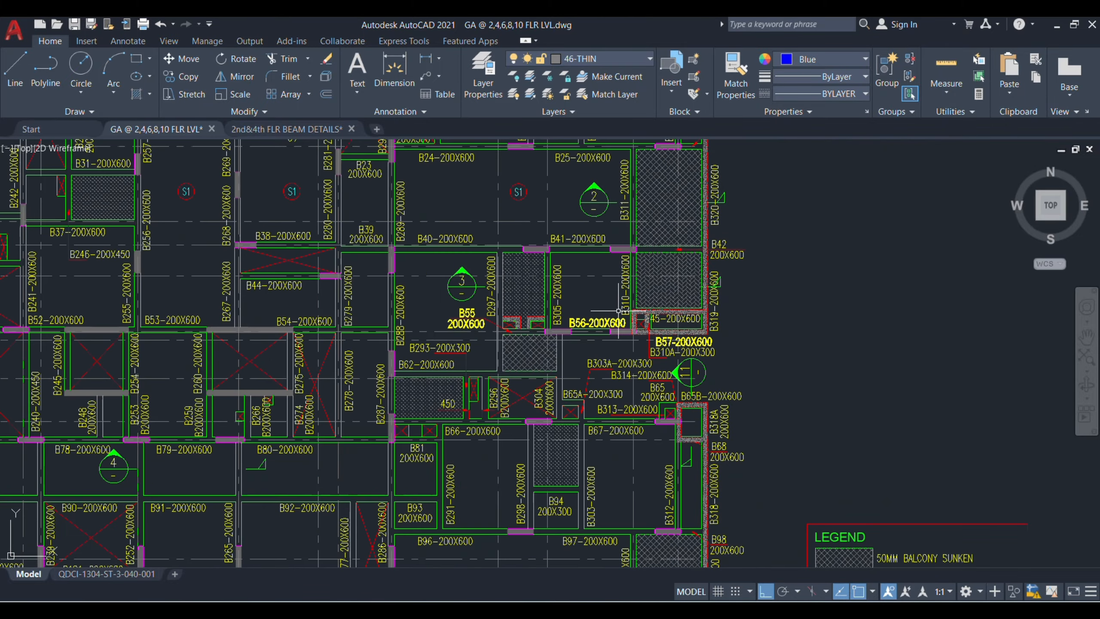
{"action": "scroll", "coordinate": [630, 326], "scroll_direction": "down", "scroll_amount": 3}
Return to the beam details drawing and examine the reinforcement, lap and stirrup details of B55 to B57, comparing them with B133 to B135.
{"action": "left_click", "coordinate": [277, 130]}
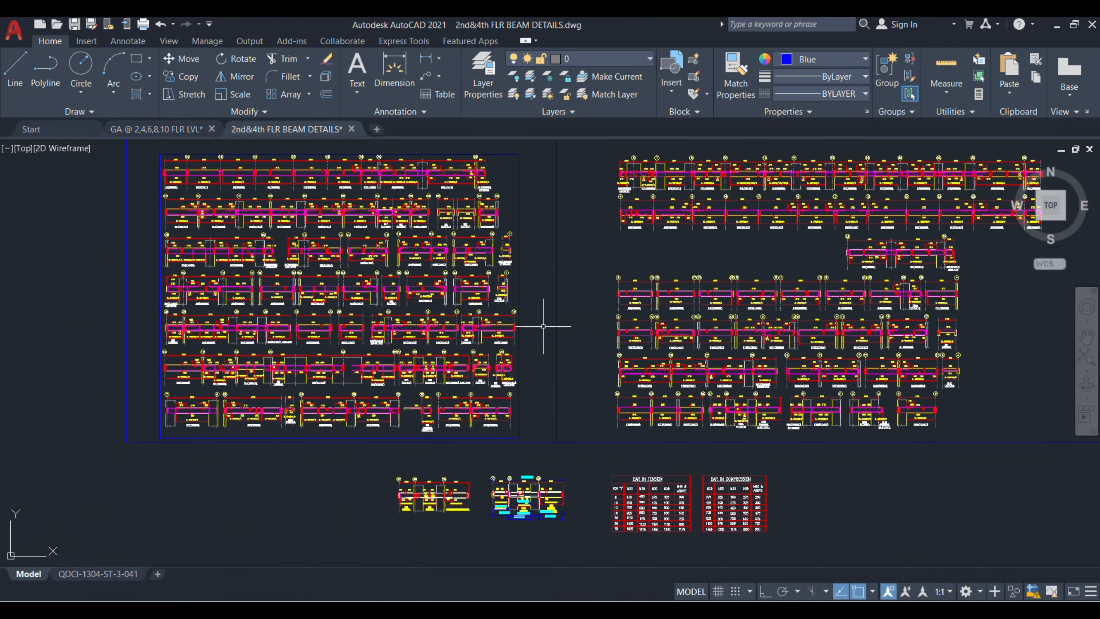
{"action": "scroll", "coordinate": [381, 538], "scroll_direction": "up", "scroll_amount": 10}
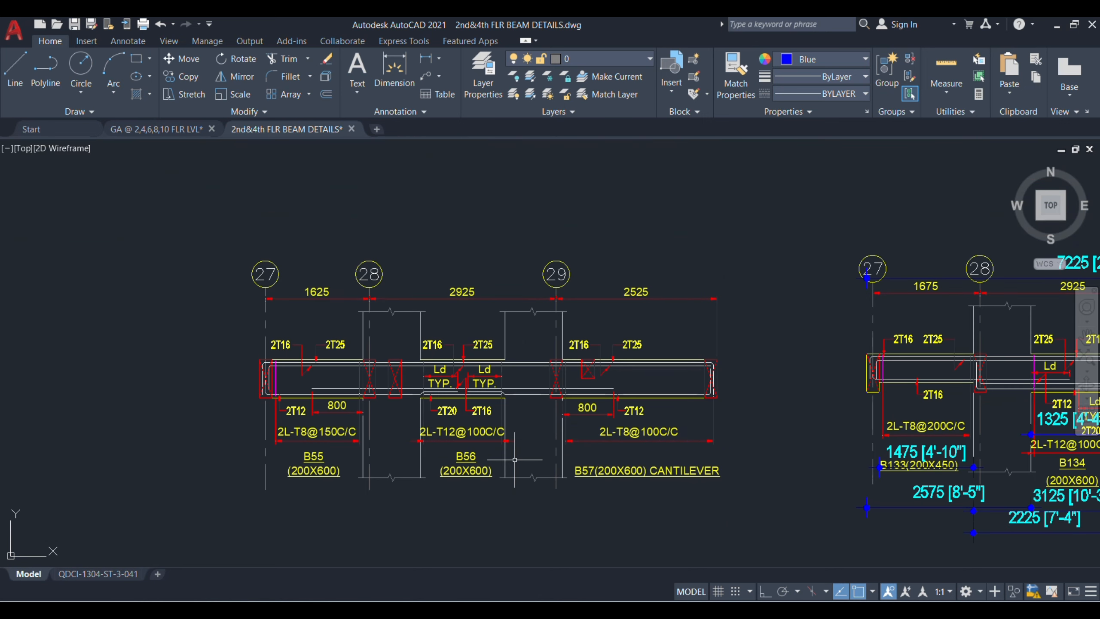
{"action": "scroll", "coordinate": [550, 361], "scroll_direction": "up", "scroll_amount": 2}
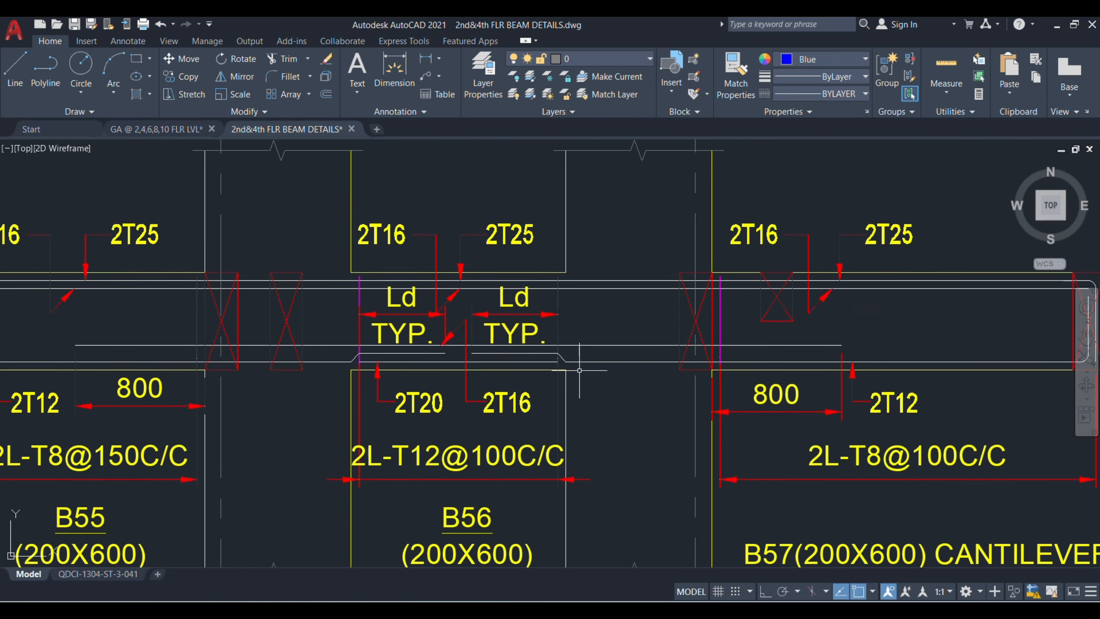
{"action": "scroll", "coordinate": [607, 356], "scroll_direction": "down", "scroll_amount": 2}
{"action": "middle_click_drag", "start_coordinate": [608, 357], "coordinate": [601, 362]}
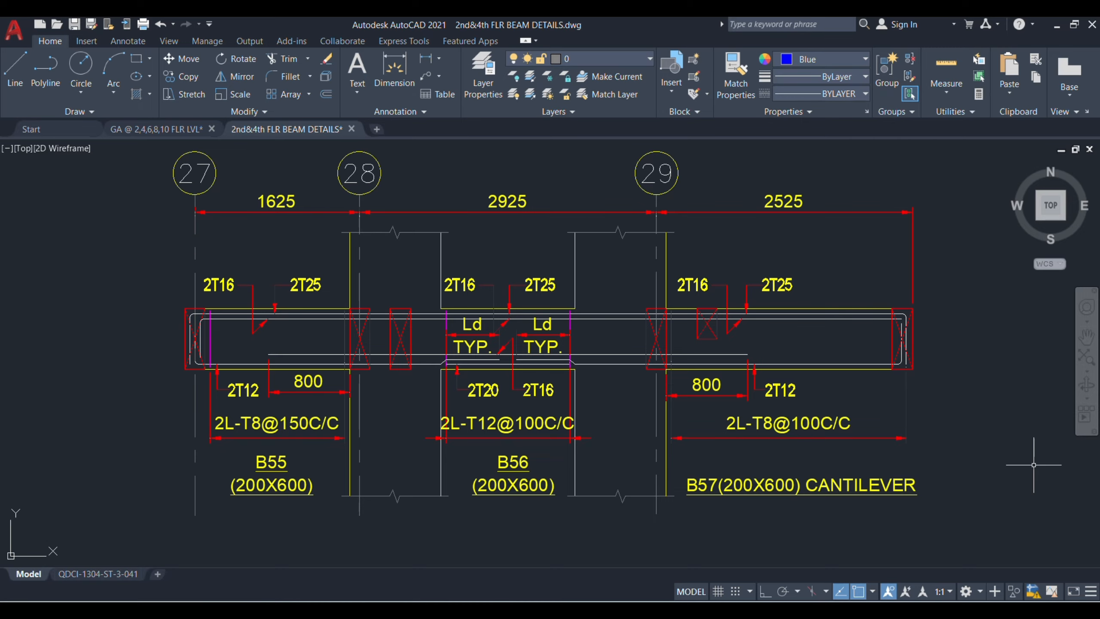
{"action": "scroll", "coordinate": [1033, 407], "scroll_direction": "down", "scroll_amount": 2}
{"action": "mouse_move", "coordinate": [1032, 372]}
{"action": "middle_mouse_down"}
{"action": "mouse_move", "coordinate": [552, 344]}
{"action": "mouse_move", "coordinate": [538, 356]}
{"action": "middle_mouse_up"}
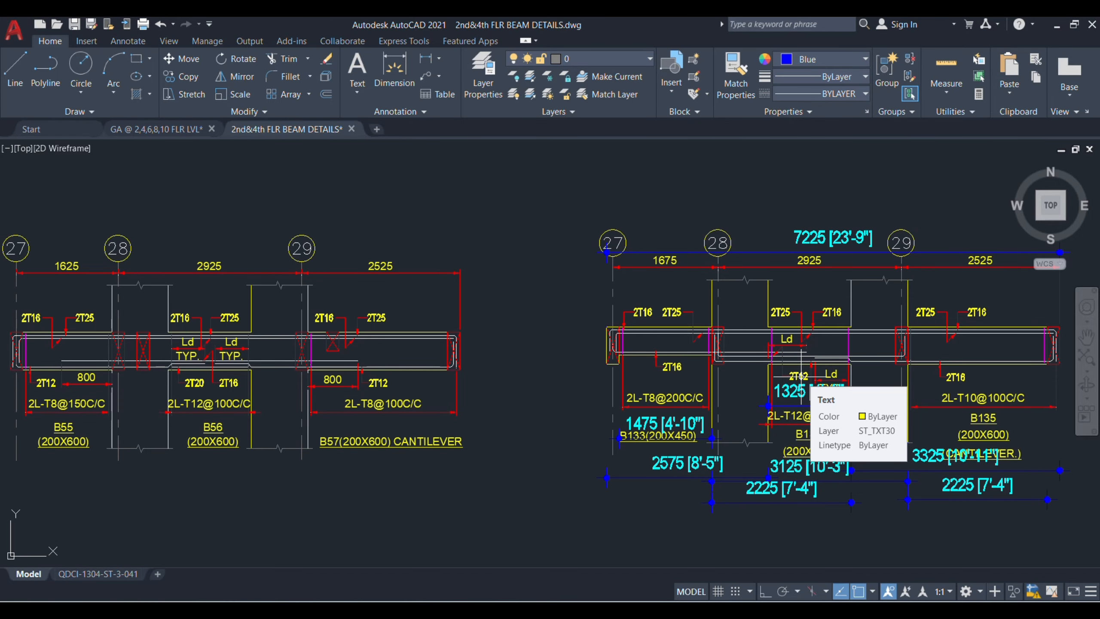
{"action": "scroll", "coordinate": [802, 376], "scroll_direction": "down", "scroll_amount": 2}
{"action": "mouse_move", "coordinate": [504, 391]}
{"action": "middle_mouse_down"}
{"action": "mouse_move", "coordinate": [439, 410]}
{"action": "mouse_move", "coordinate": [655, 377]}
{"action": "middle_mouse_up"}
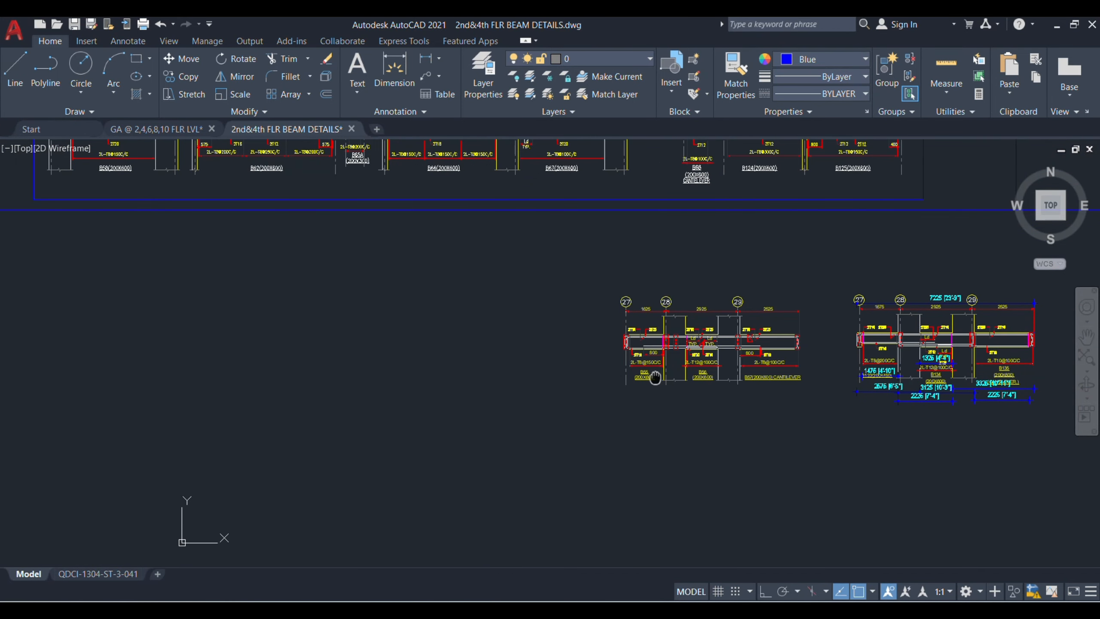